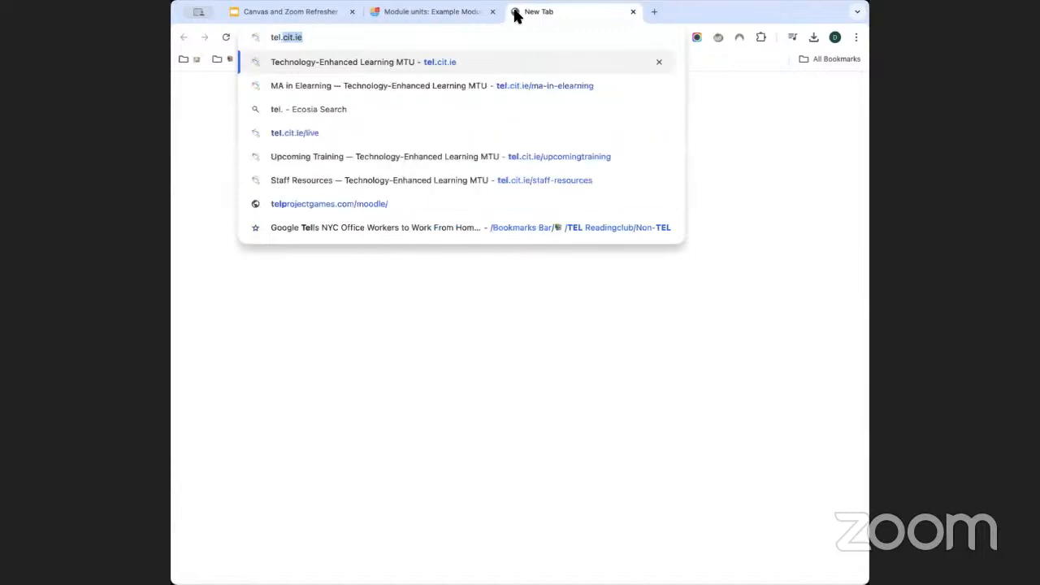
# Step: Load tel.cit.ie, follow its Canvas Login link, and close the tabs this opened
pyautogui.press('Return')
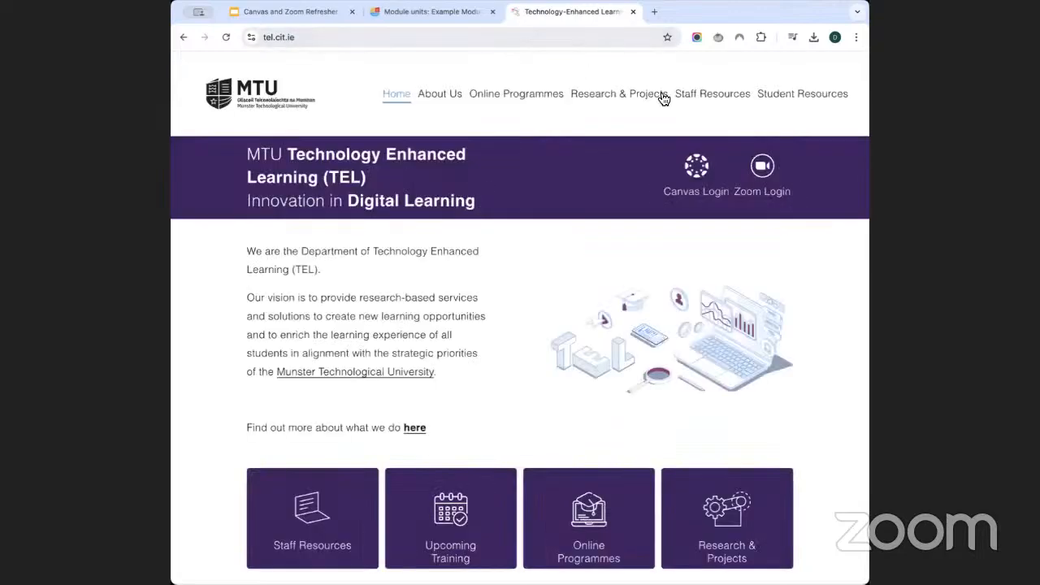
pyautogui.click(702, 167)
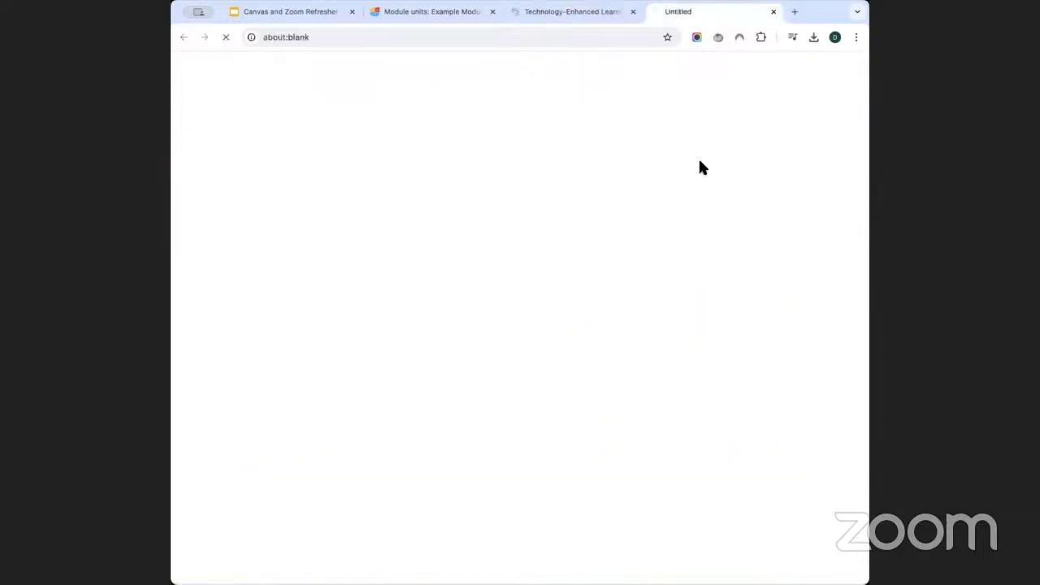
pyautogui.click(633, 12)
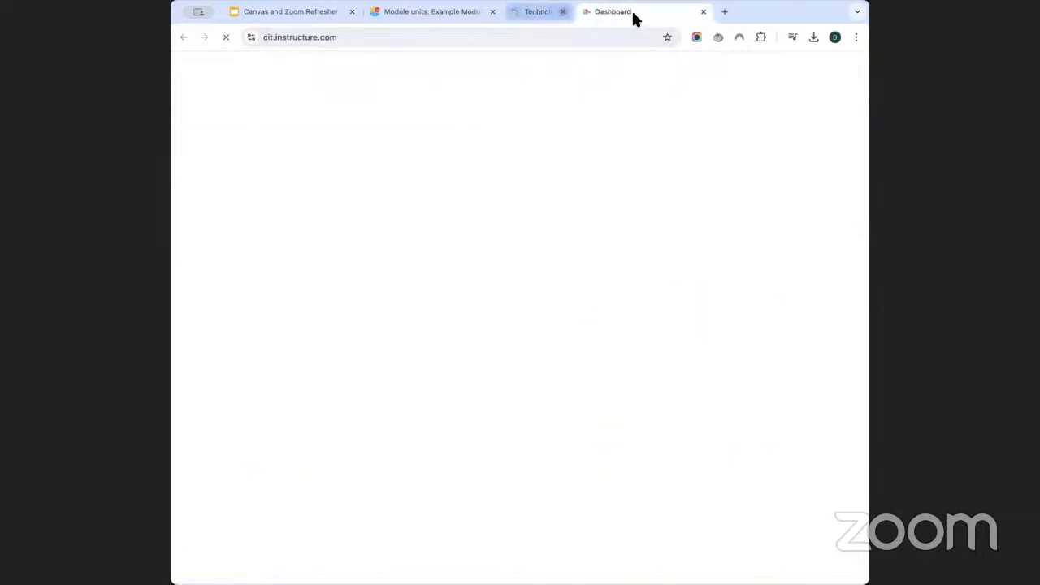
pyautogui.press('super+w')
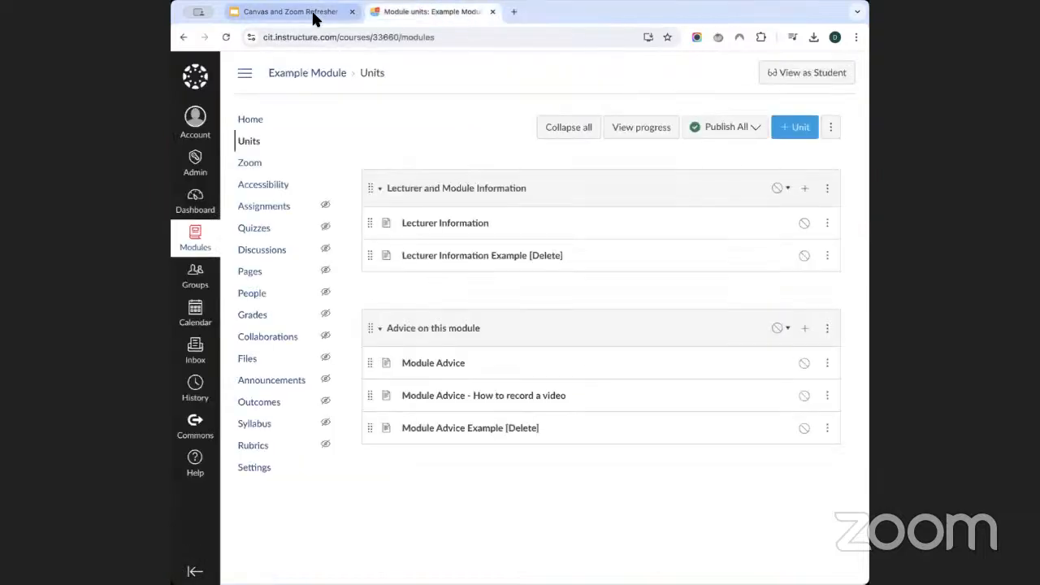
# Step: Advance the Canvas and Zoom Refresher presentation to the Demonstration slide and return to the Canvas tab
pyautogui.click(315, 16)
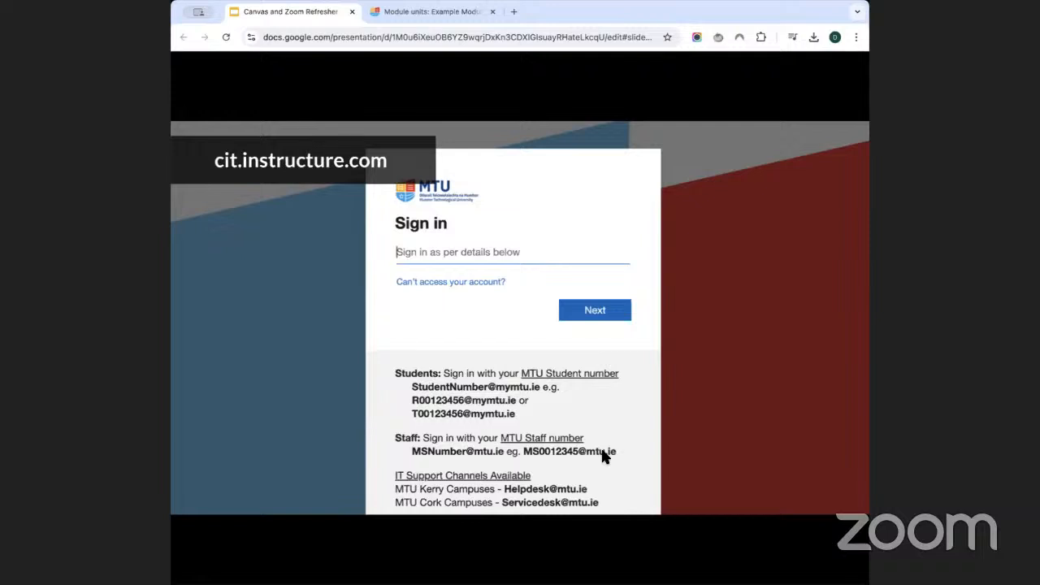
pyautogui.press('Right')
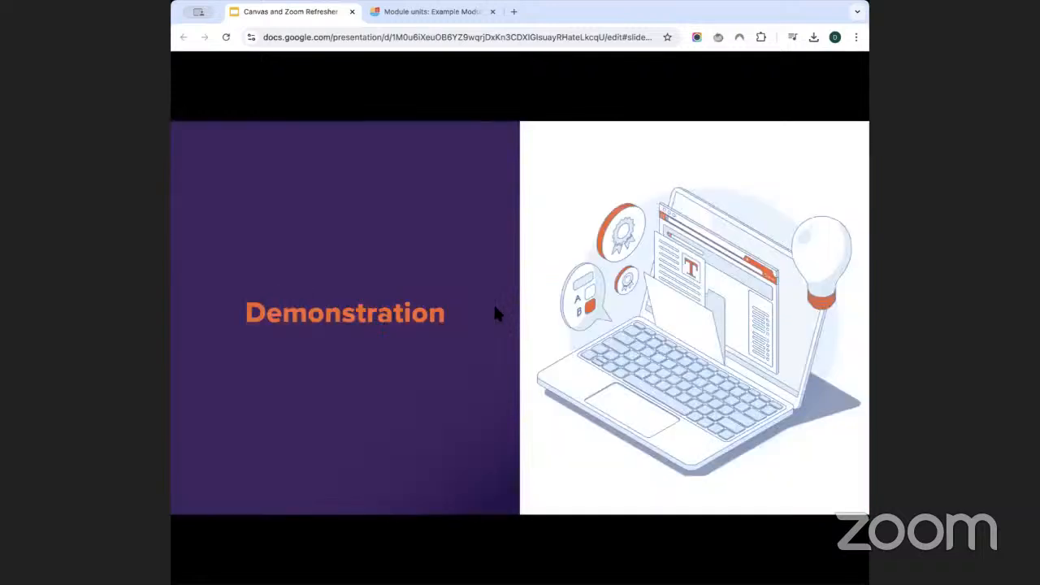
pyautogui.click(445, 12)
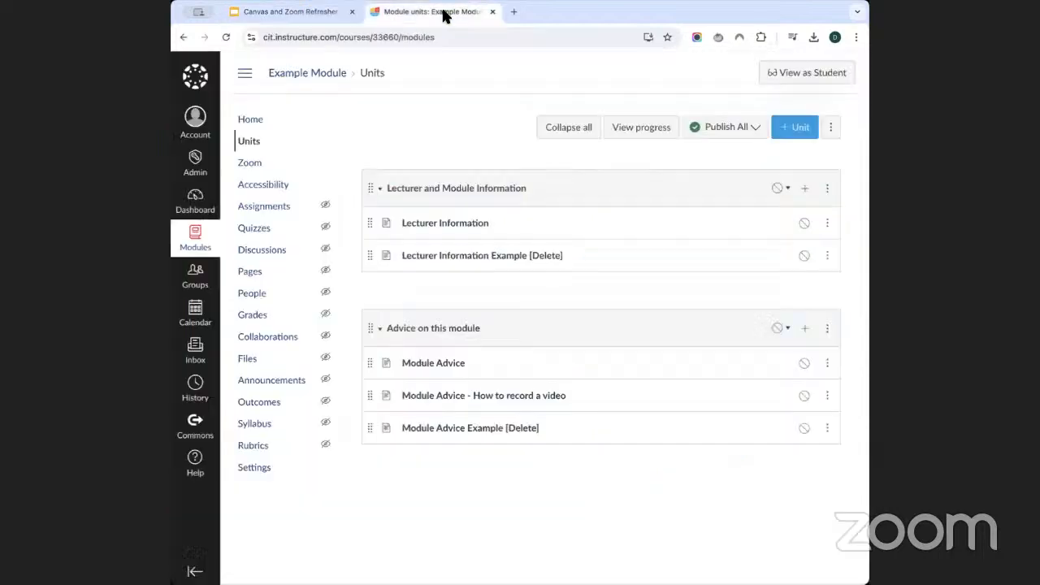
# Step: Open Example Module from the Dashboard to view its home page and return to the Dashboard
pyautogui.click(221, 199)
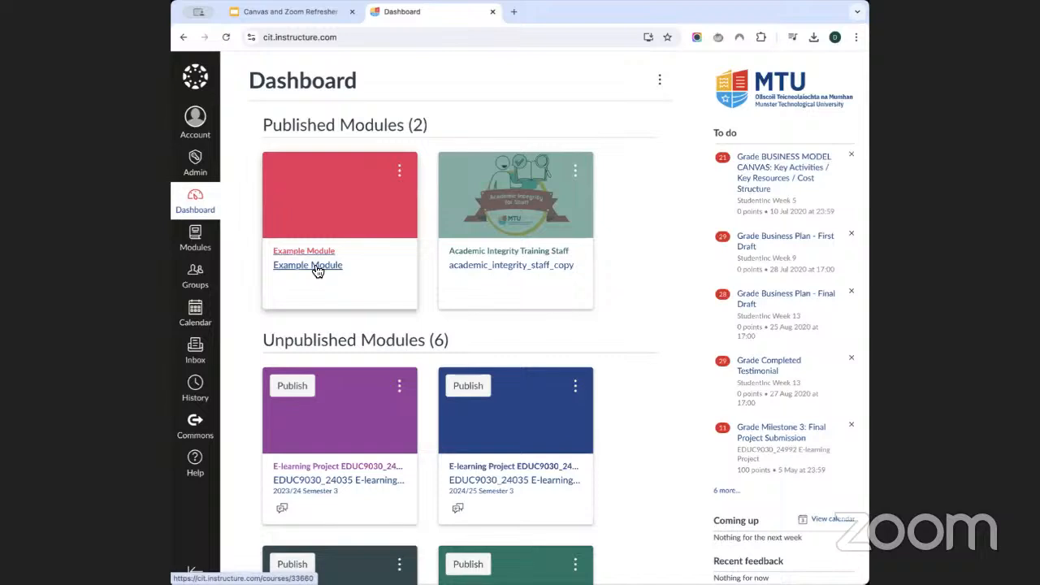
pyautogui.click(316, 271)
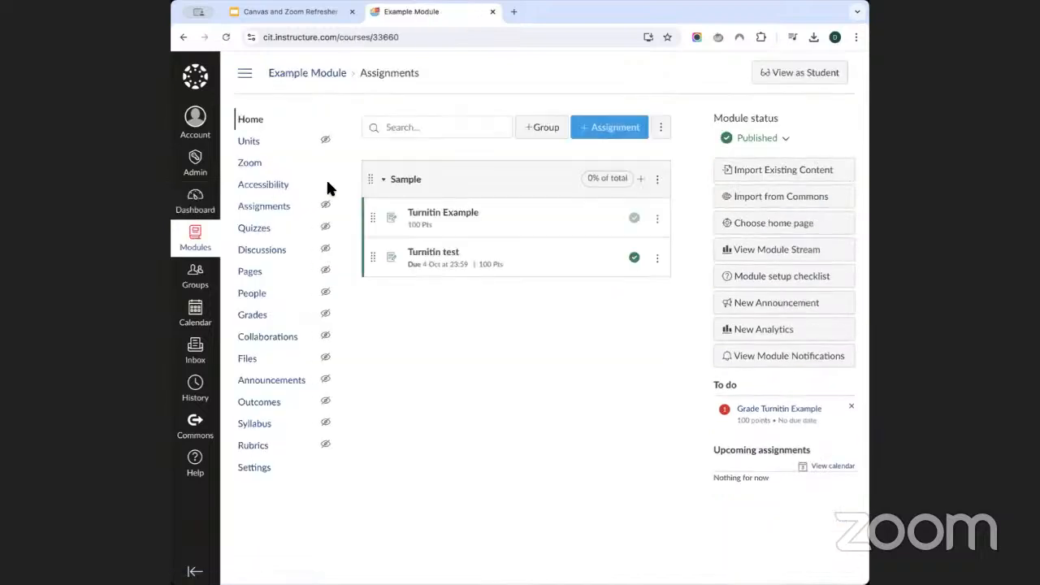
pyautogui.click(204, 198)
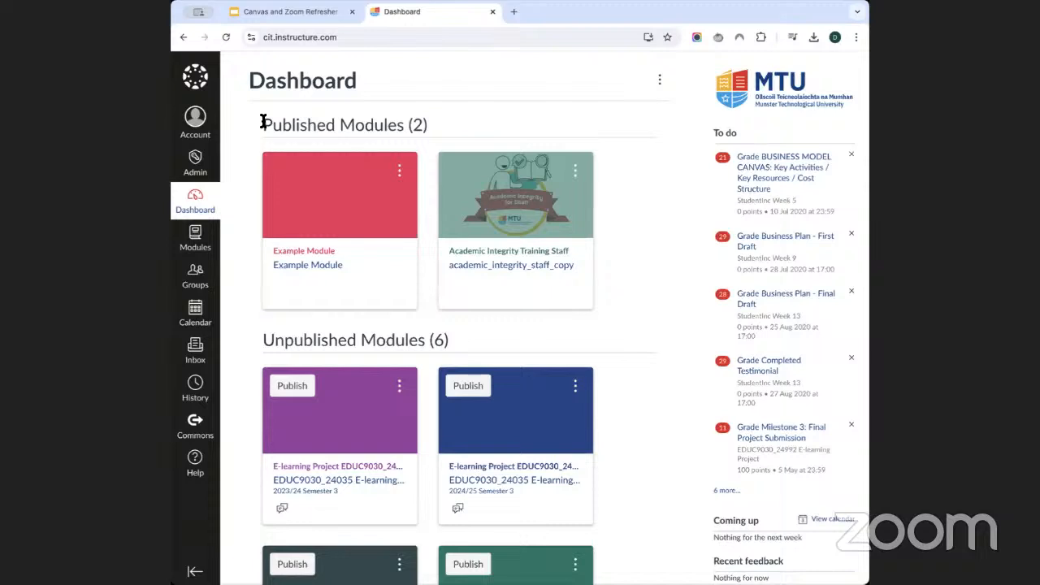
# Step: Examine the Published Modules and Unpublished Modules sections of the Dashboard, down to the last module card
pyautogui.moveTo(263, 122); pyautogui.dragTo(455, 124)
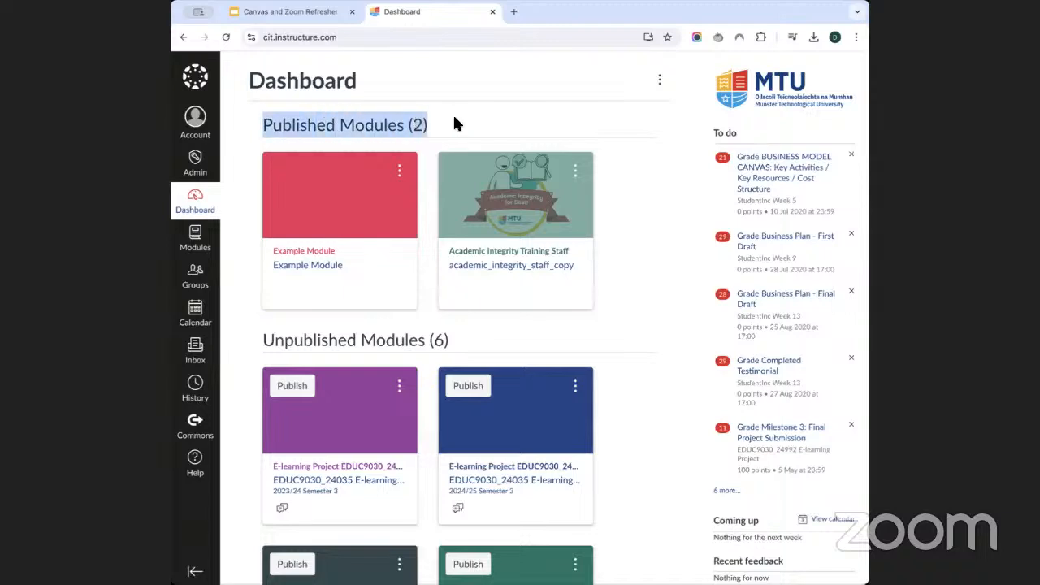
pyautogui.moveTo(262, 340); pyautogui.dragTo(443, 339)
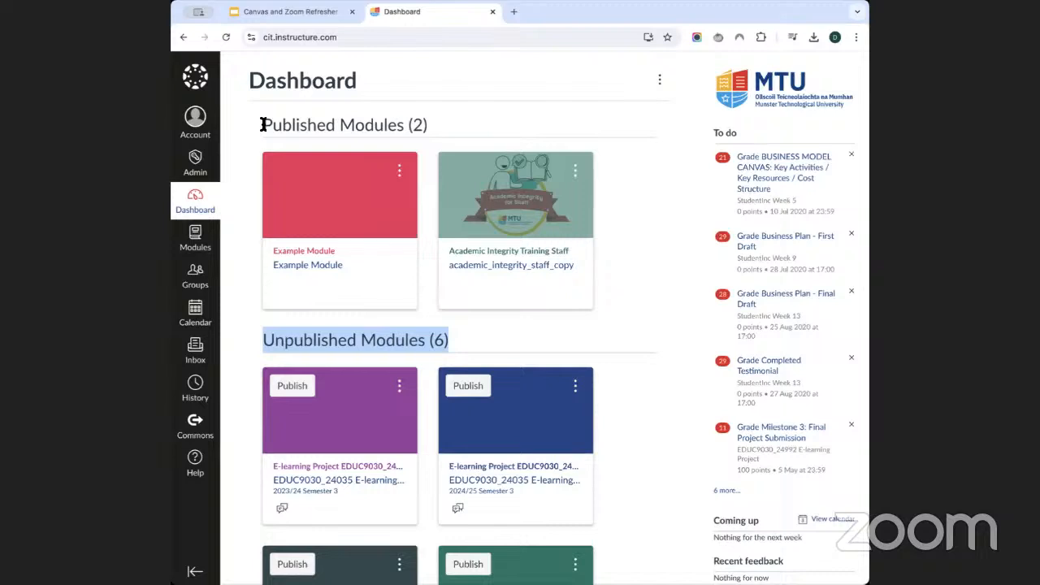
pyautogui.moveTo(262, 125); pyautogui.dragTo(383, 124)
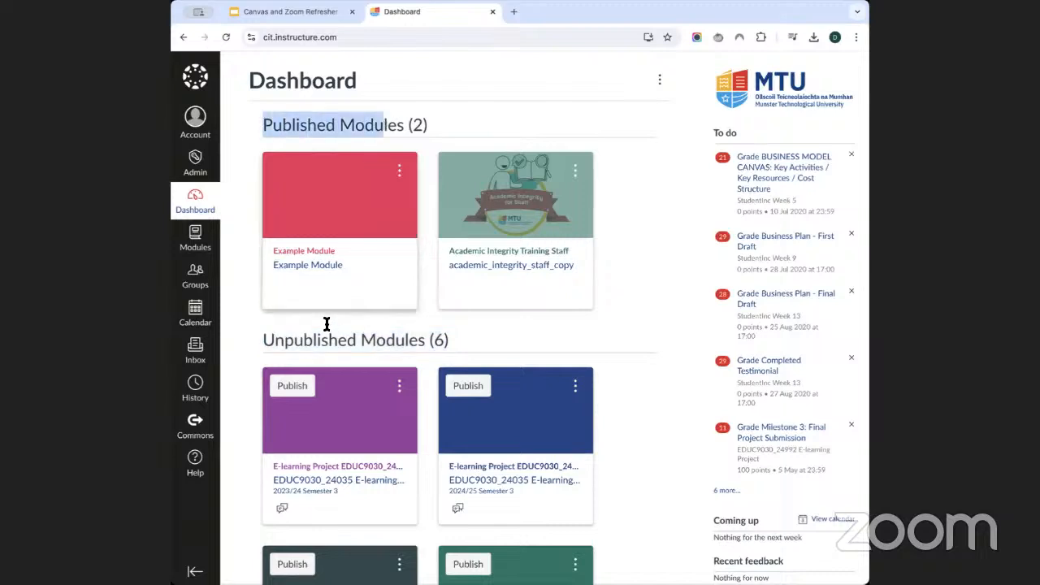
pyautogui.click(260, 123)
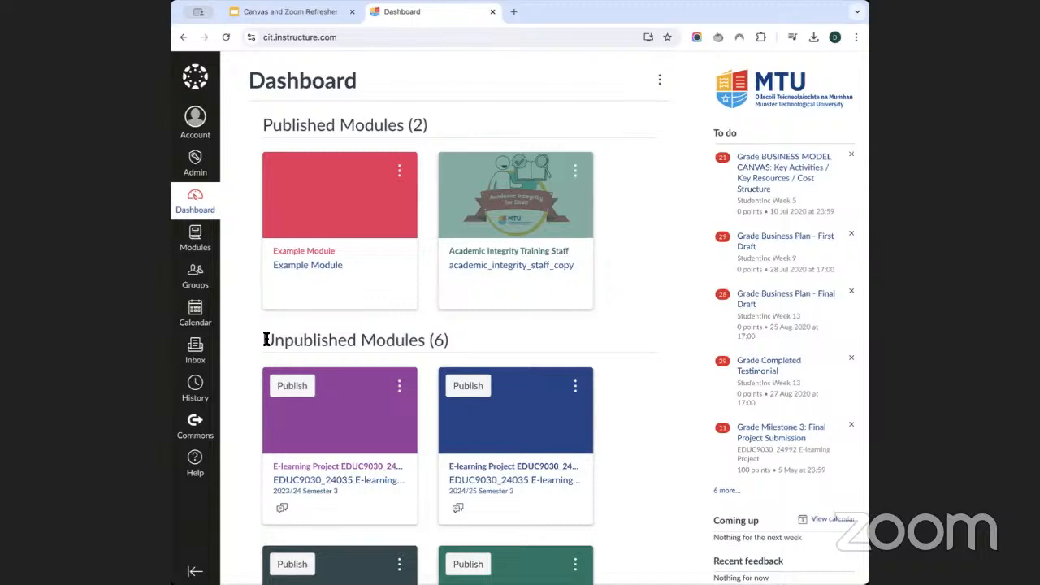
pyautogui.moveTo(267, 339); pyautogui.dragTo(282, 340)
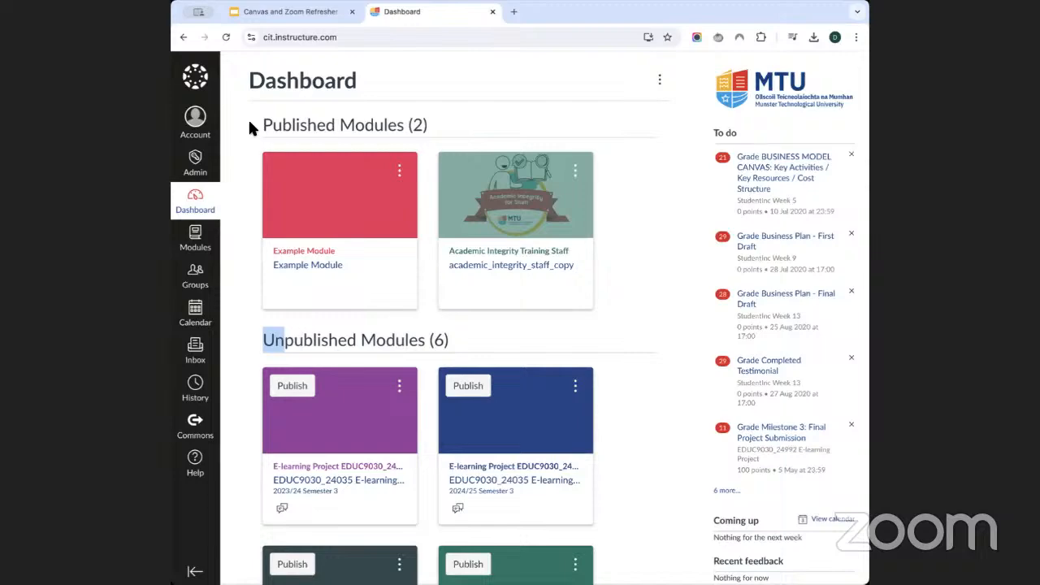
pyautogui.scroll(-4, 250, 124)
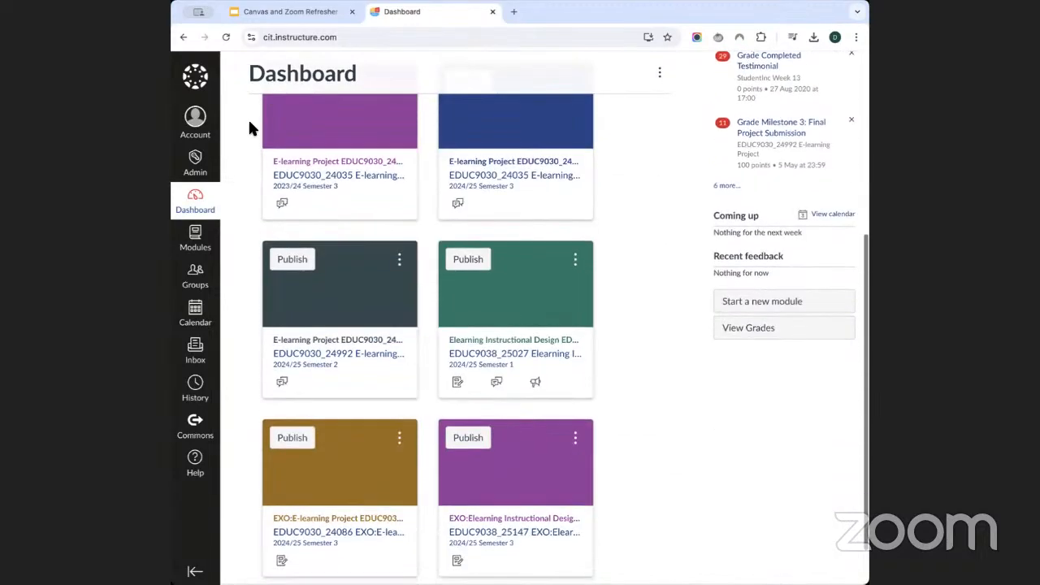
pyautogui.scroll(5, 250, 127)
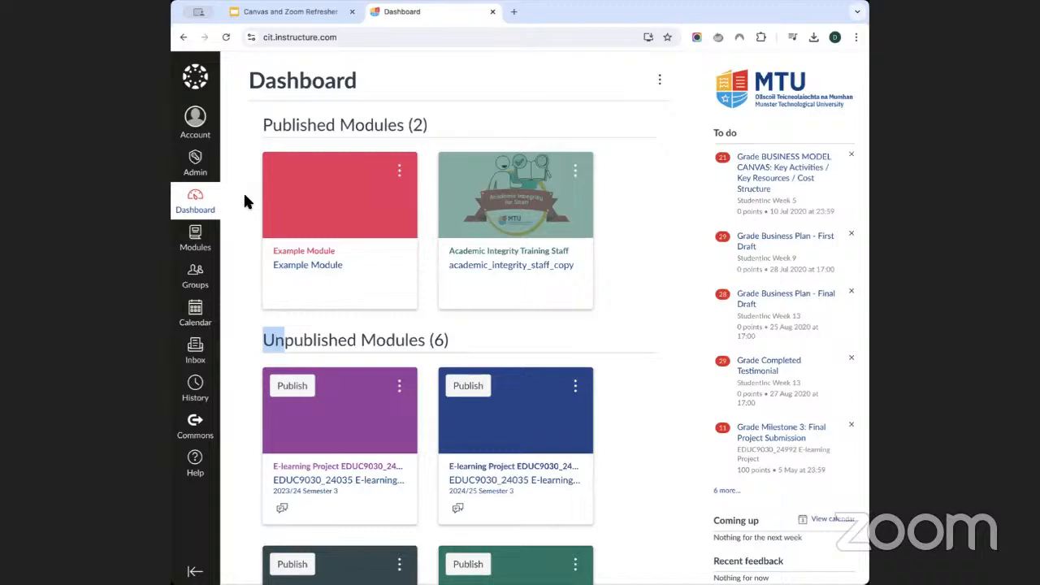
# Step: Open the list of all modules and look through the favourite, published and unpublished entries down to Past enrolments
pyautogui.click(199, 237)
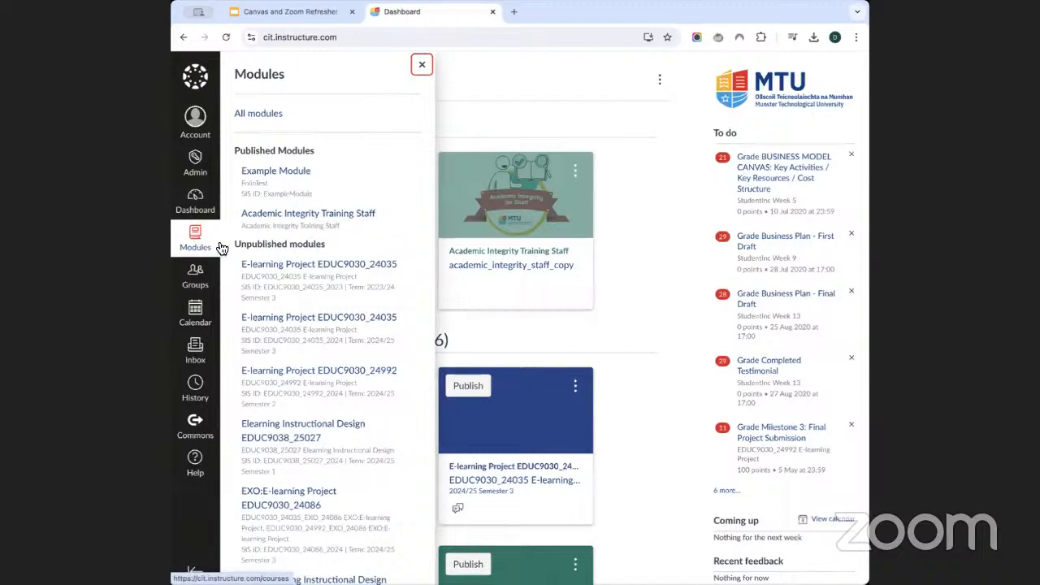
pyautogui.click(260, 115)
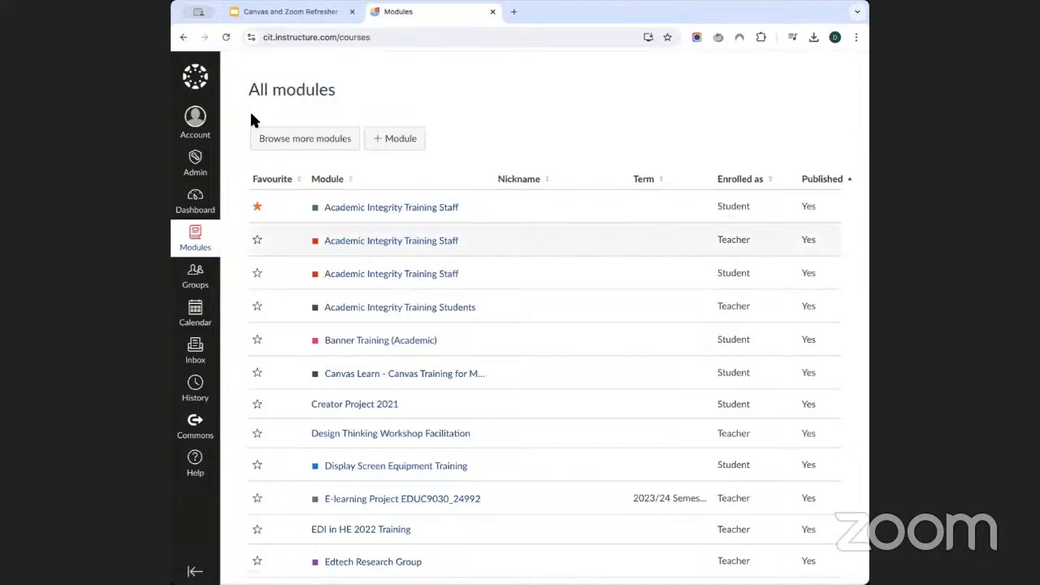
pyautogui.scroll(-3, 250, 120)
pyautogui.scroll(-11, 253, 118)
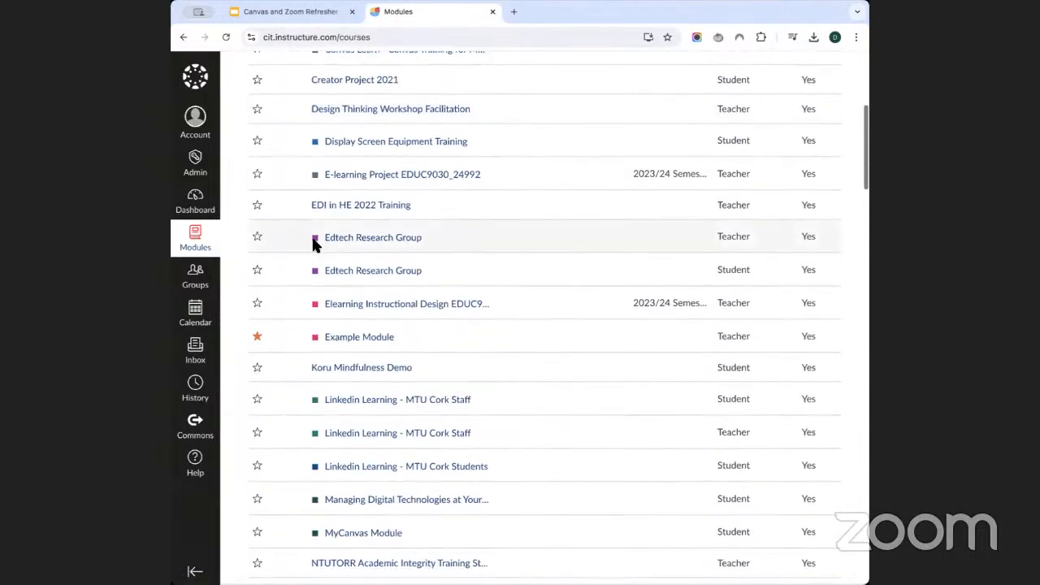
pyautogui.scroll(-12, 309, 251)
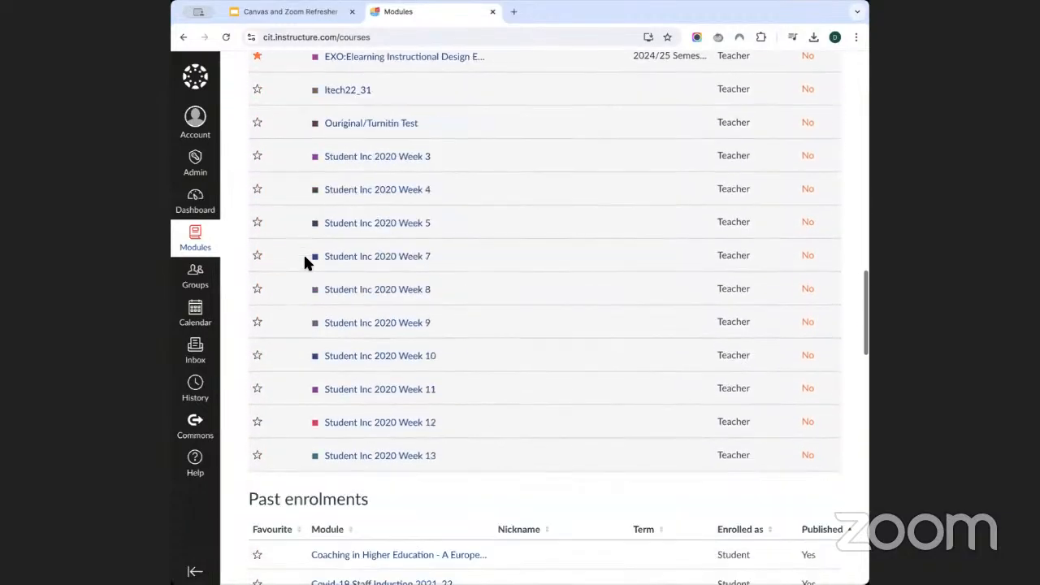
pyautogui.scroll(-5, 304, 272)
pyautogui.scroll(9, 303, 272)
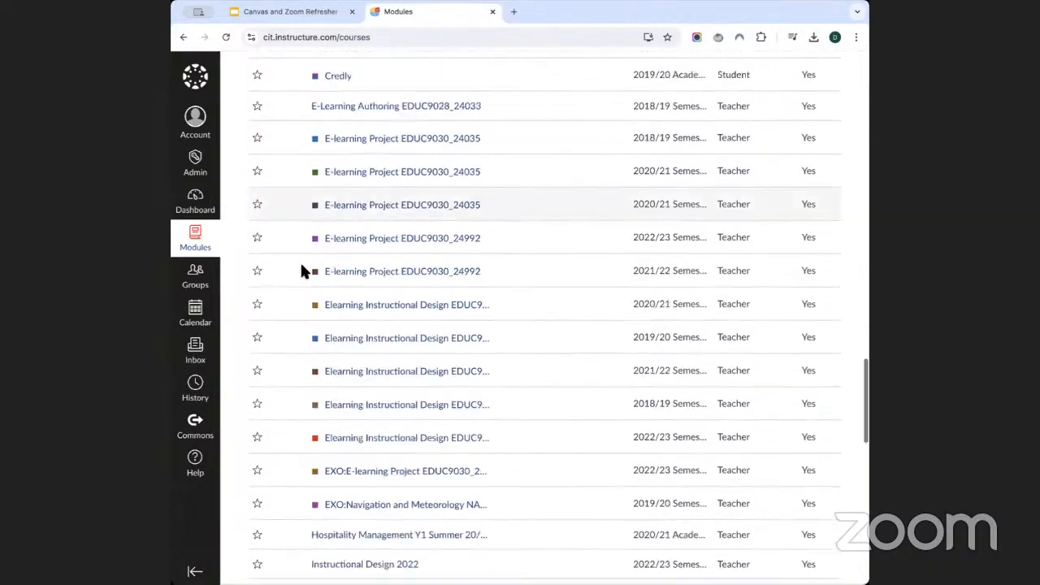
pyautogui.scroll(20, 306, 275)
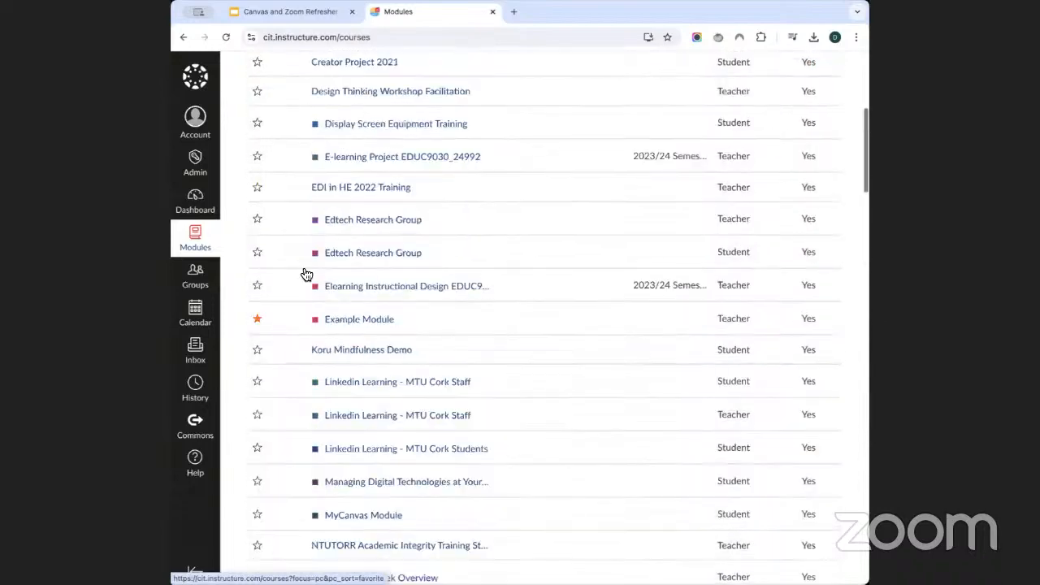
pyautogui.scroll(-12, 274, 116)
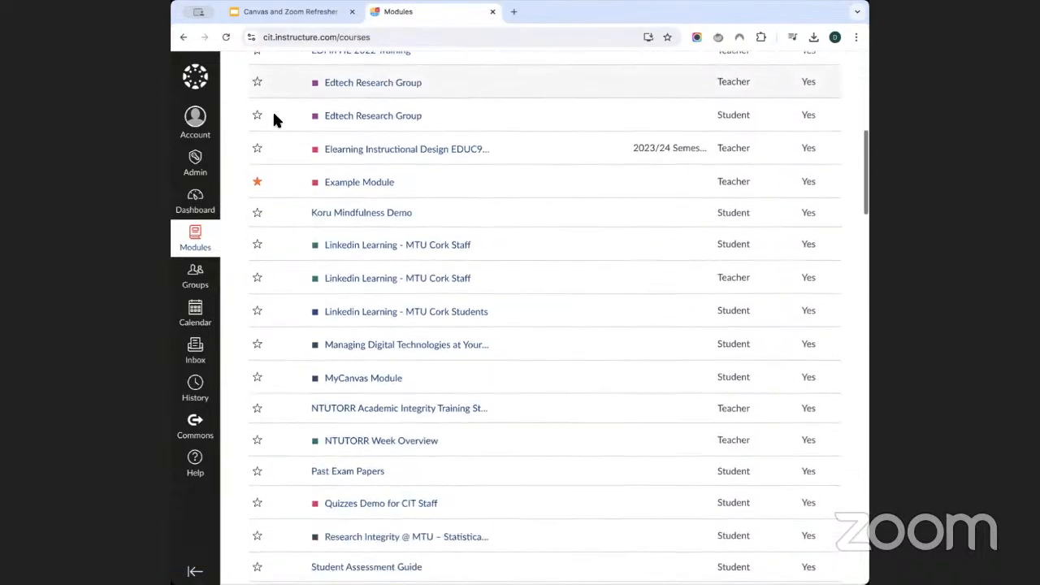
pyautogui.scroll(-1, 273, 120)
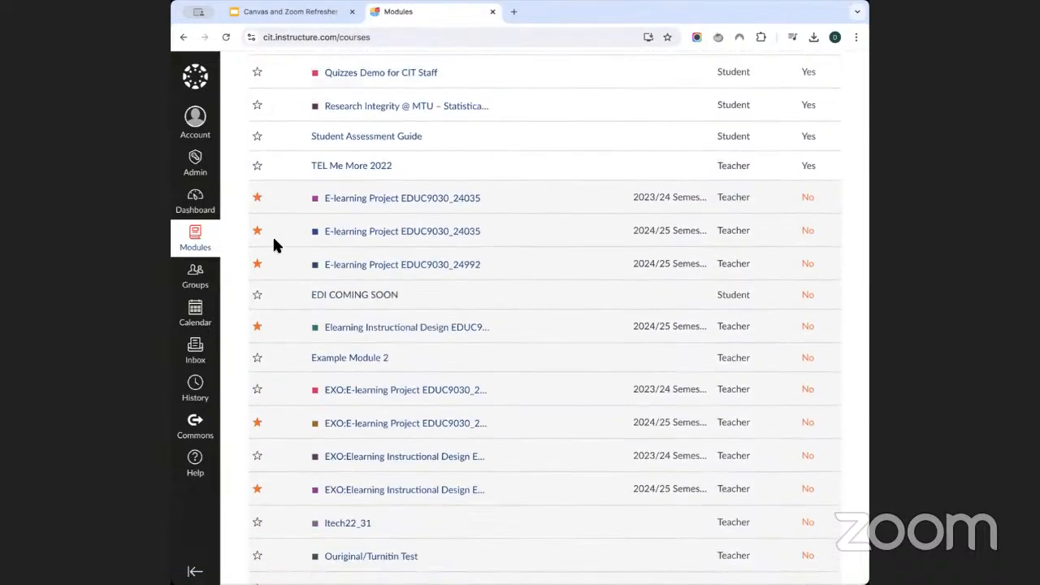
pyautogui.scroll(-8, 274, 244)
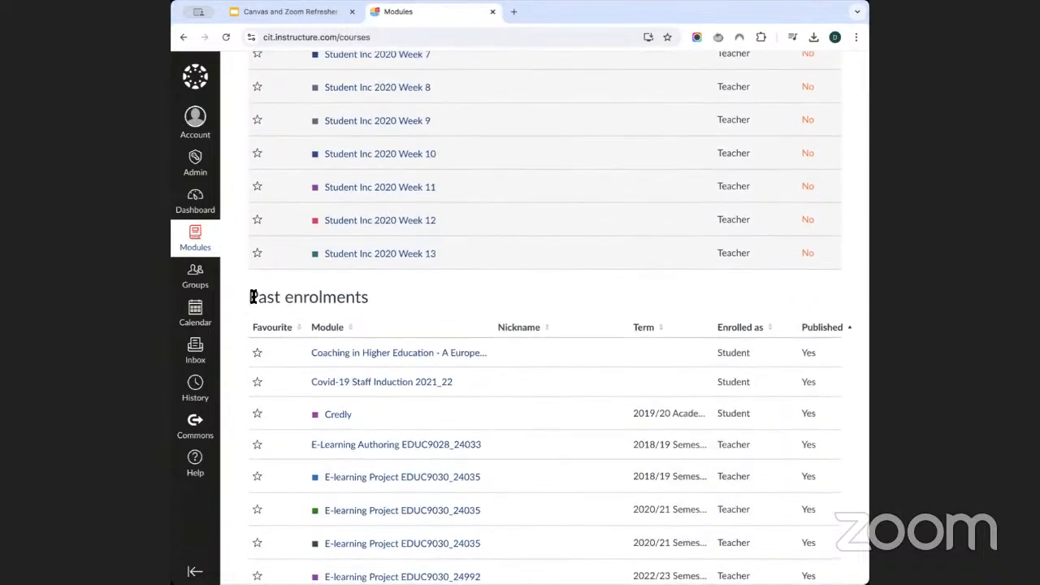
# Step: Examine the Past enrolments section and the academic terms of its modules
pyautogui.moveTo(252, 298); pyautogui.dragTo(358, 297)
pyautogui.scroll(-10, 358, 295)
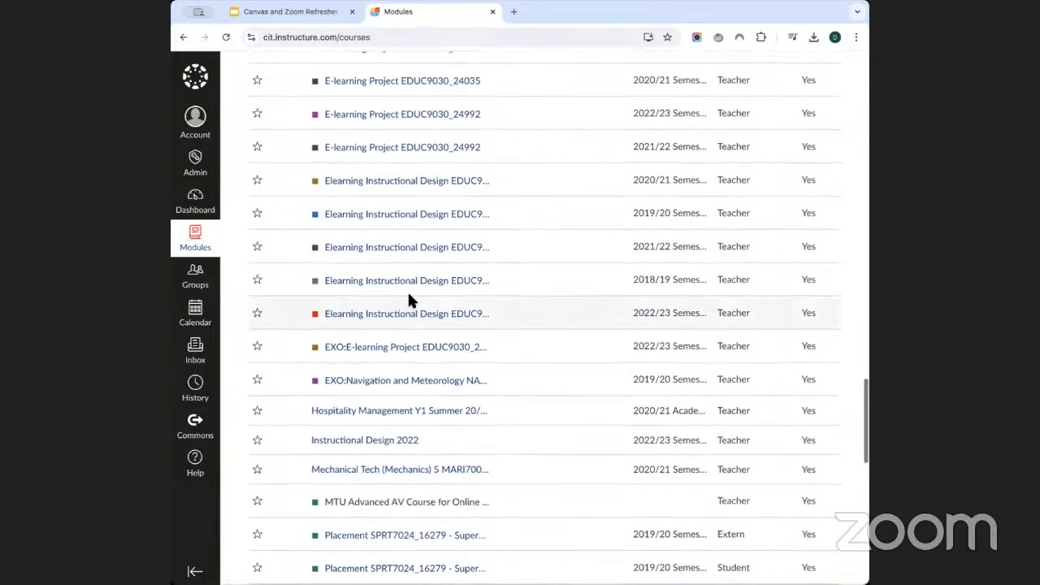
pyautogui.scroll(3, 599, 260)
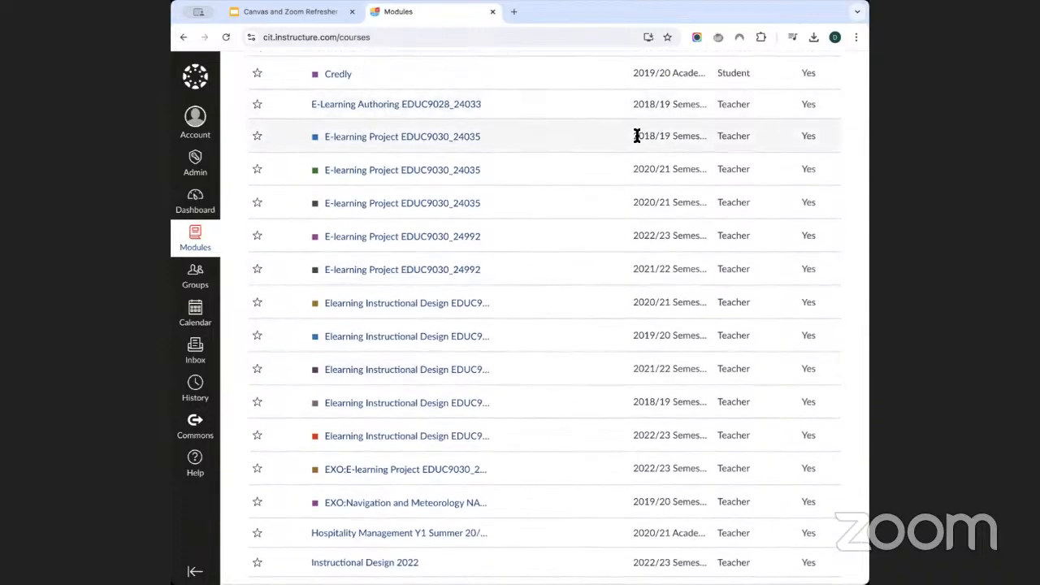
pyautogui.moveTo(637, 136); pyautogui.dragTo(671, 134)
pyautogui.scroll(-5, 674, 135)
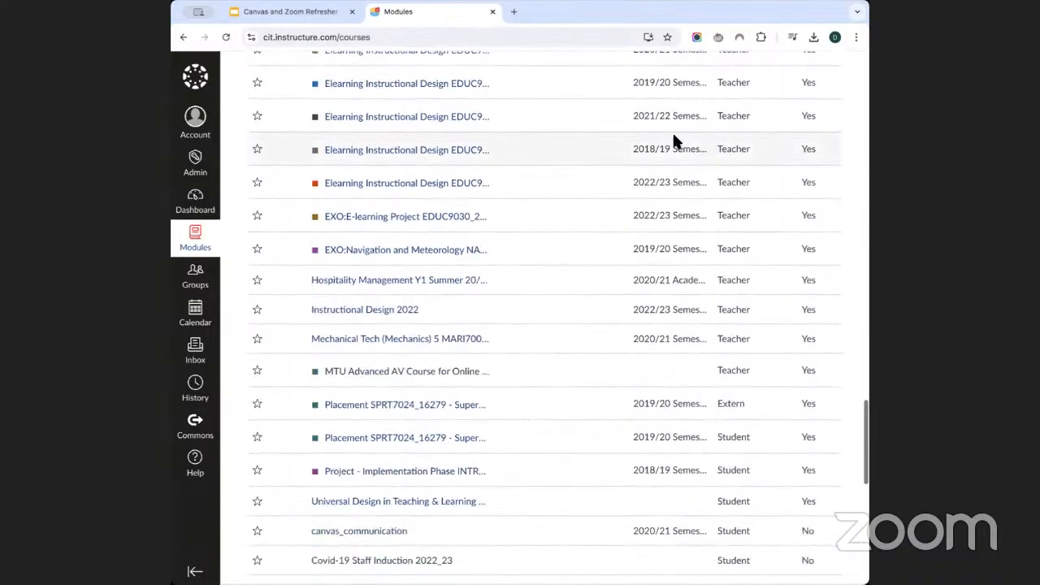
pyautogui.moveTo(642, 180); pyautogui.dragTo(674, 182)
pyautogui.scroll(10, 675, 182)
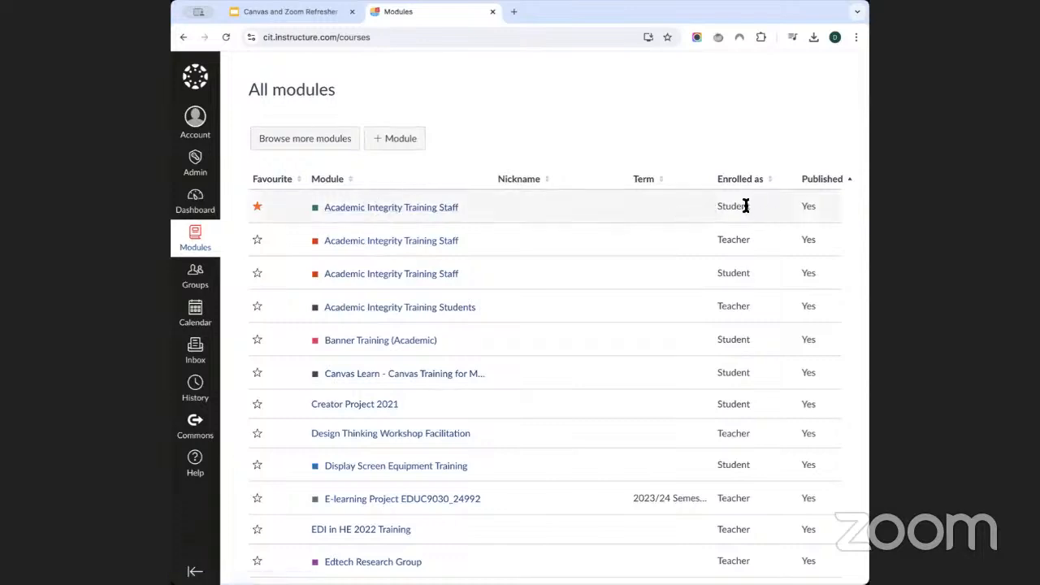
# Step: Check the enrolment role, published status and favourite marking in the module list, and return to the Dashboard
pyautogui.moveTo(716, 205); pyautogui.dragTo(738, 204)
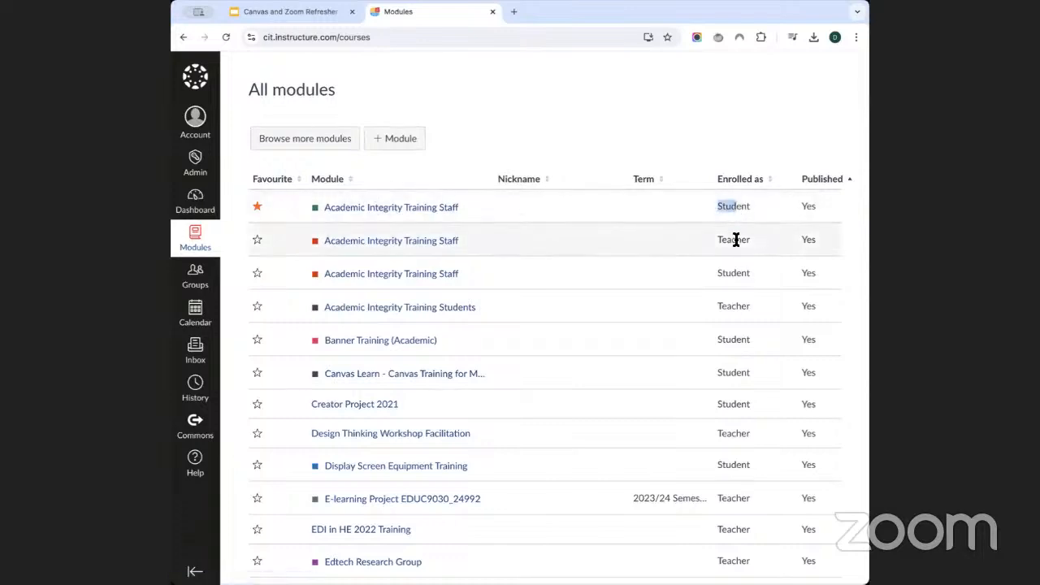
pyautogui.click(737, 239)
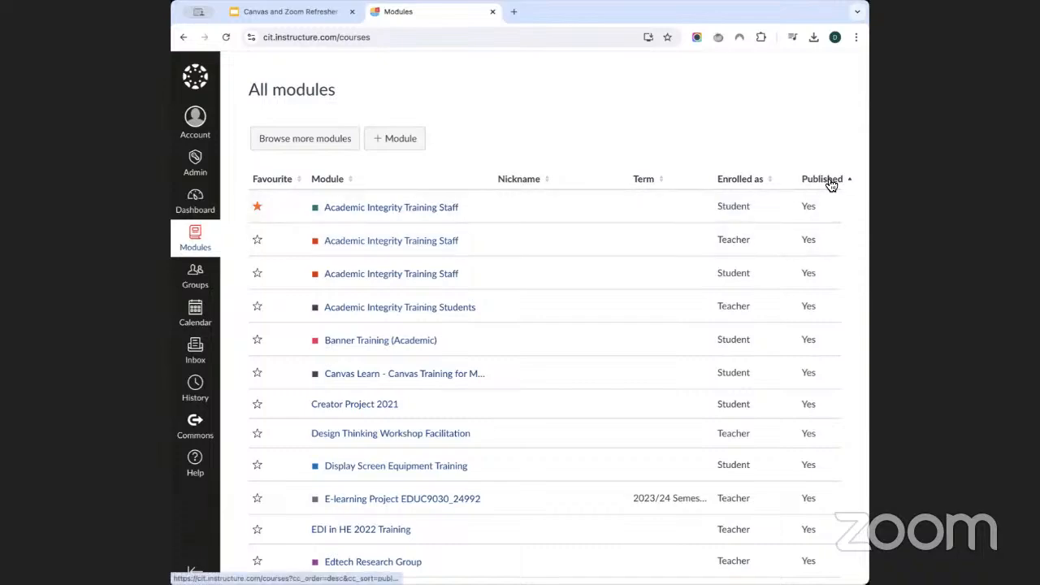
pyautogui.scroll(-10, 829, 185)
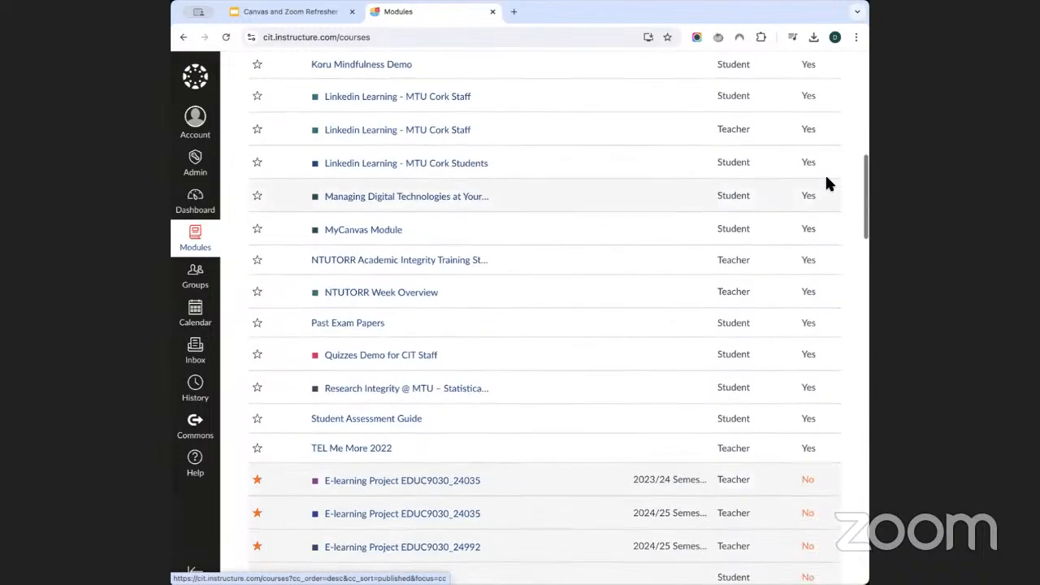
pyautogui.scroll(10, 825, 178)
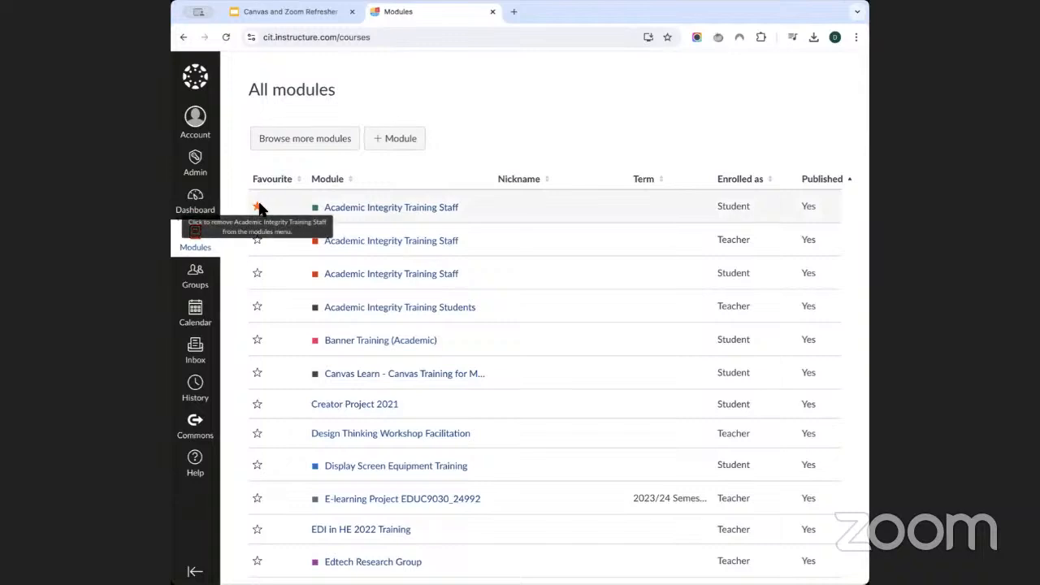
pyautogui.click(195, 201)
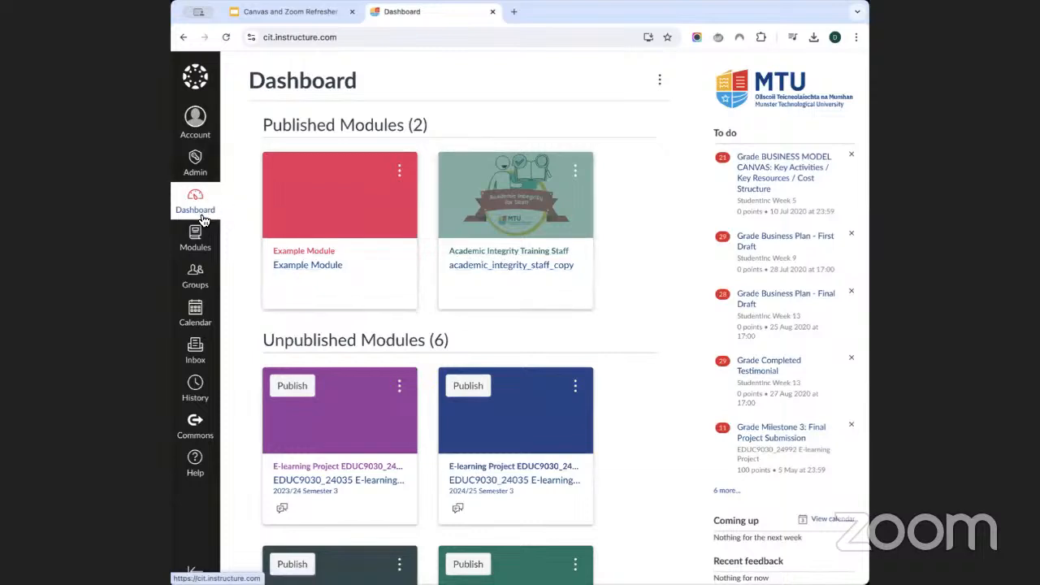
# Step: Return to the module list and mark Koru Mindfulness Demo and the Teacher entry of Linkedin Learning - MTU Cork Staff as favourites
pyautogui.click(184, 38)
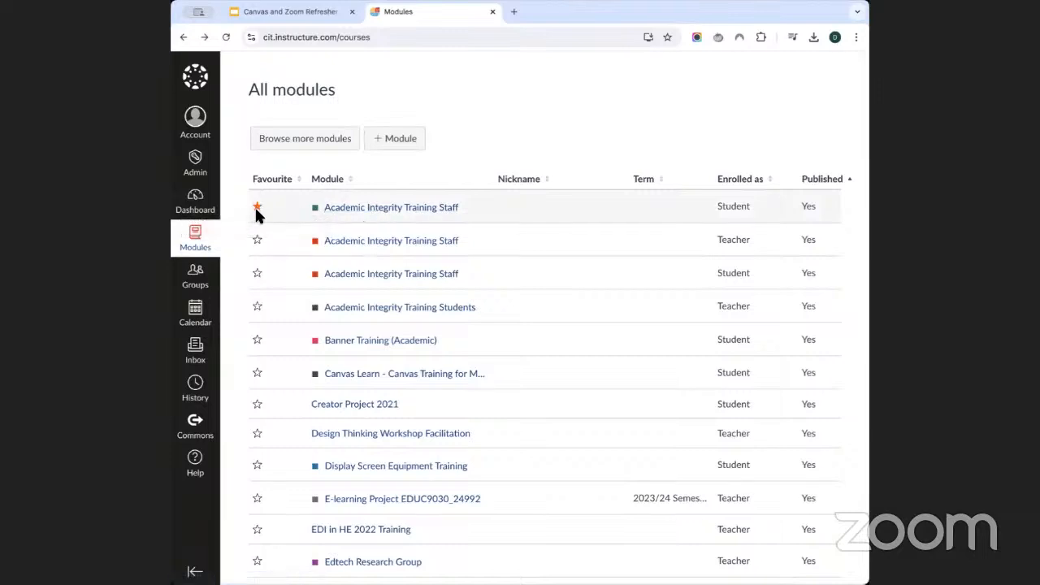
pyautogui.scroll(-5, 255, 212)
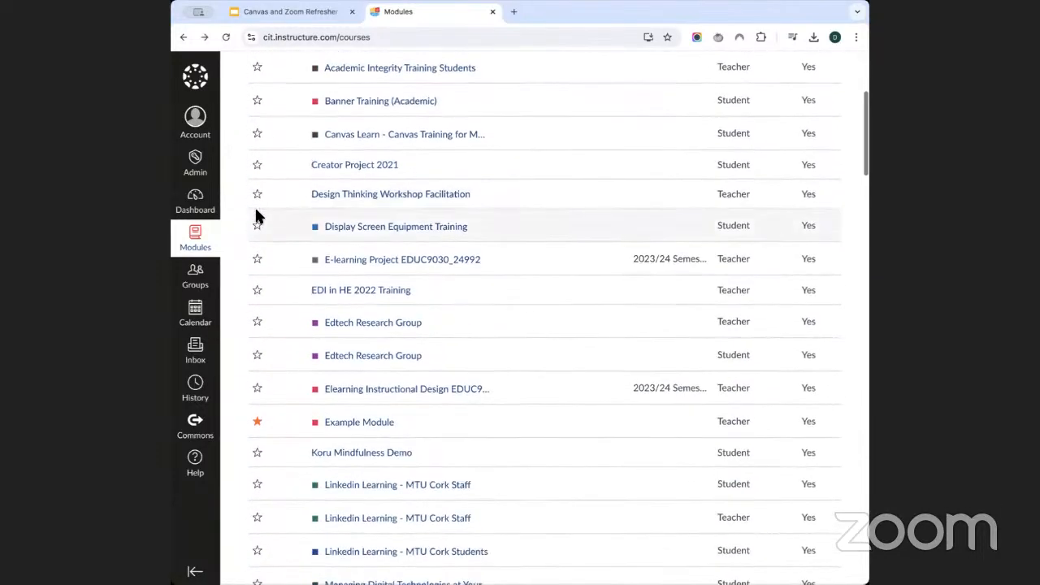
pyautogui.scroll(-2, 255, 215)
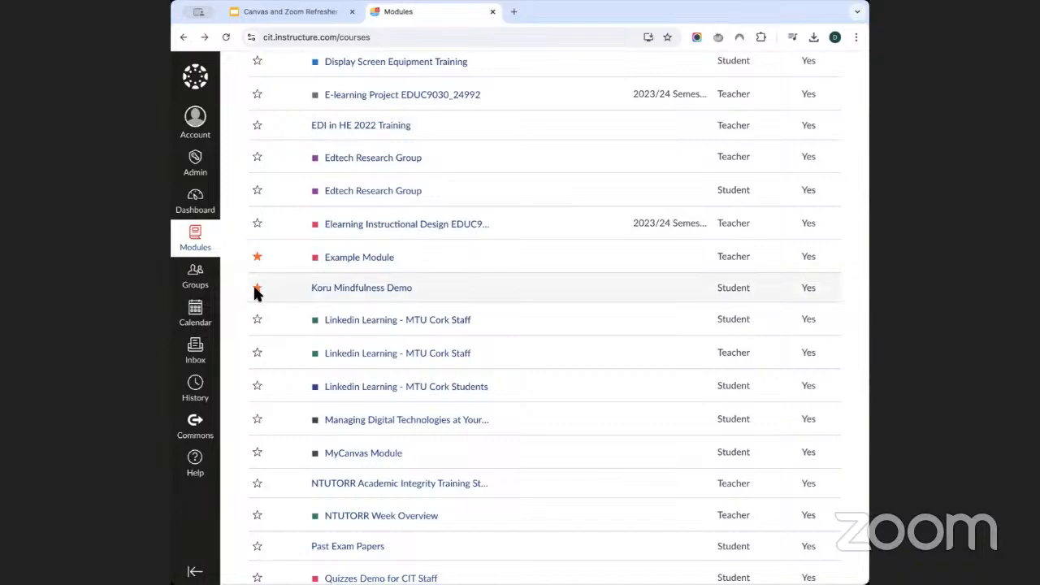
pyautogui.click(257, 289)
pyautogui.scroll(-1, 257, 289)
pyautogui.click(257, 286)
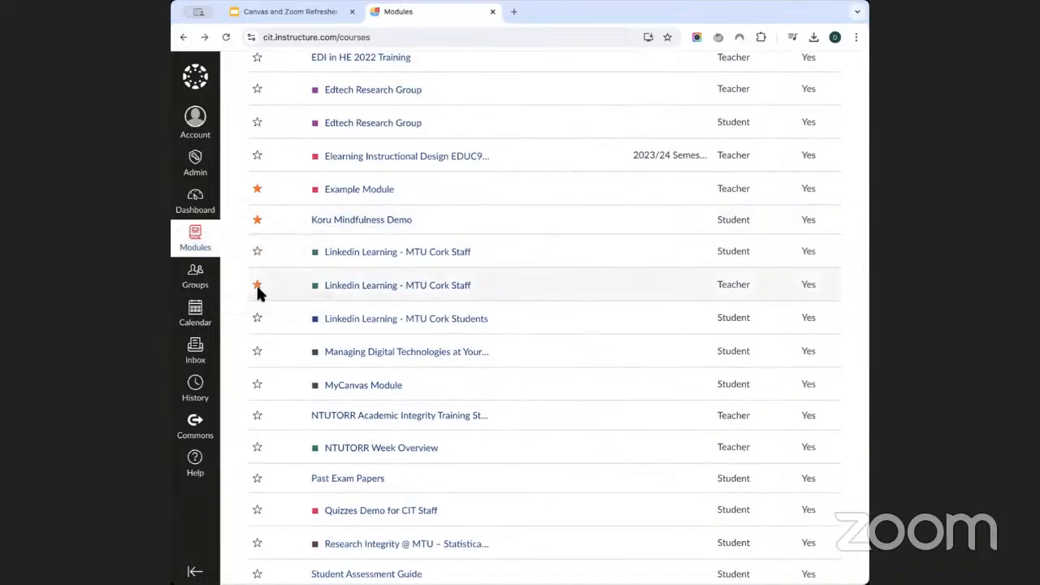
# Step: Mark the NTUTORR Academic Integrity Training and NTUTORR Week Overview modules as favourites
pyautogui.scroll(-2, 257, 286)
pyautogui.click(256, 294)
pyautogui.scroll(-2, 258, 309)
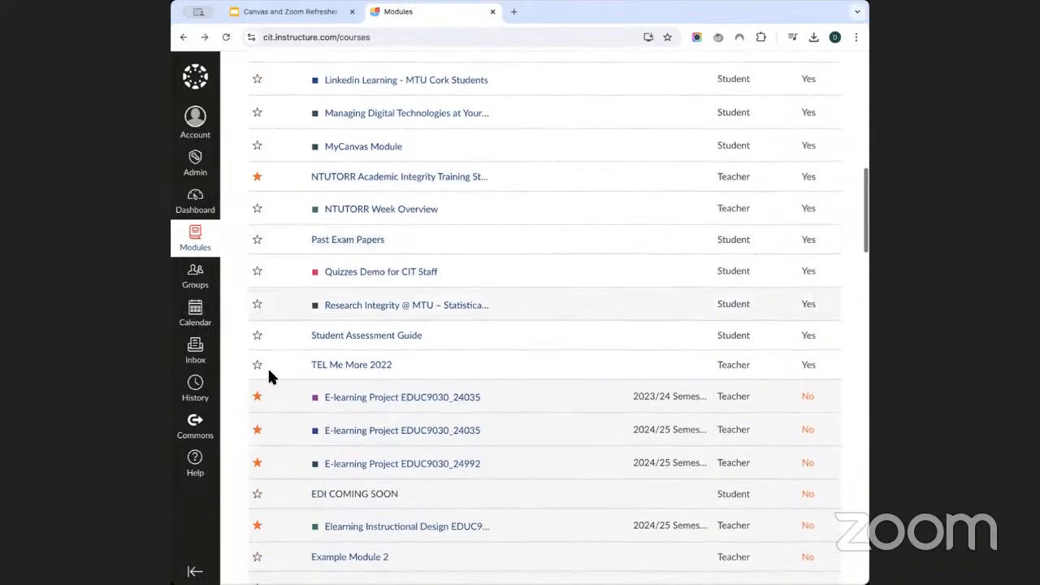
pyautogui.scroll(-2, 280, 406)
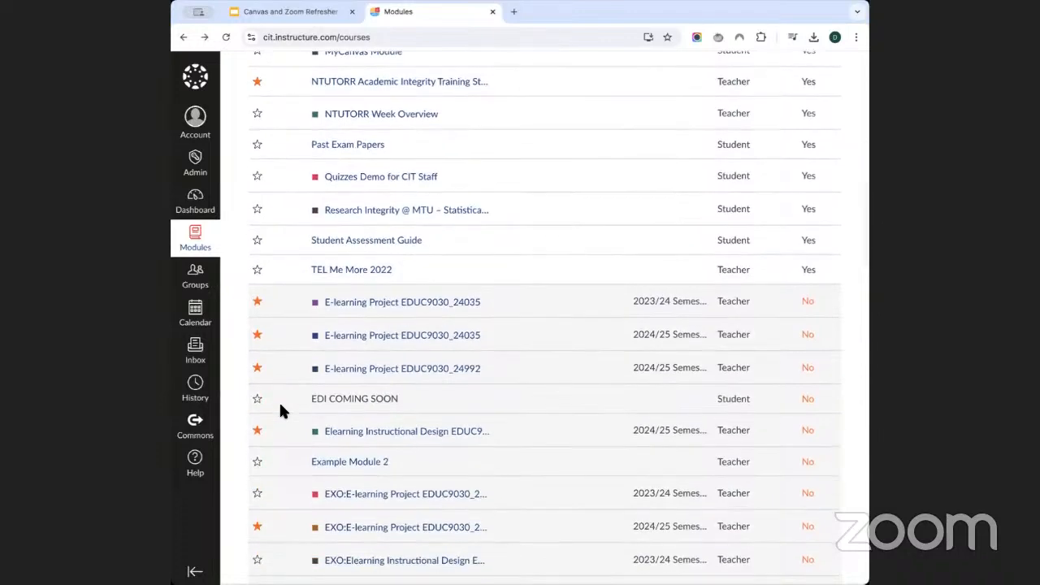
pyautogui.scroll(-1, 278, 411)
pyautogui.scroll(4, 279, 410)
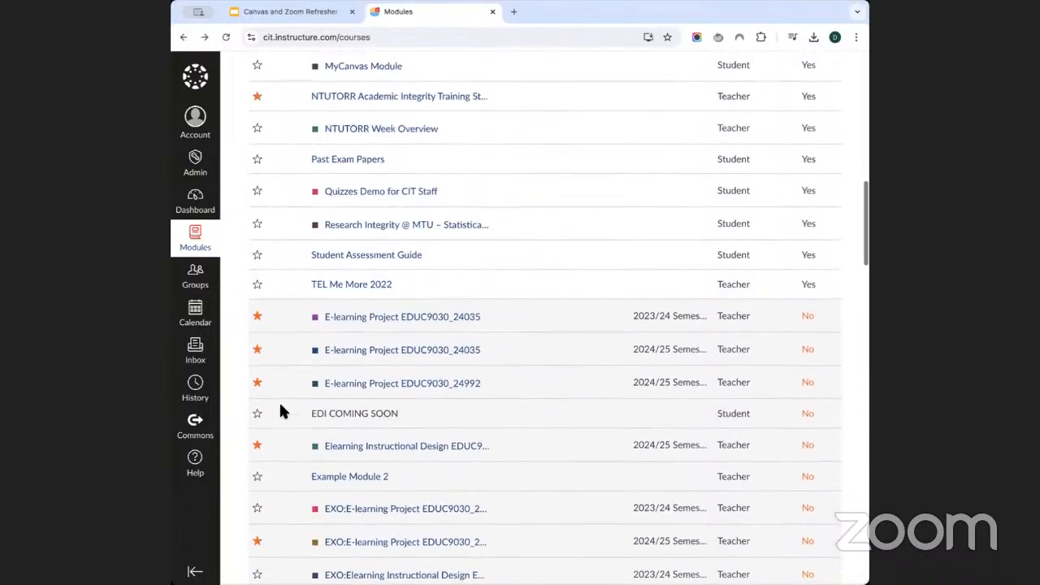
pyautogui.click(256, 213)
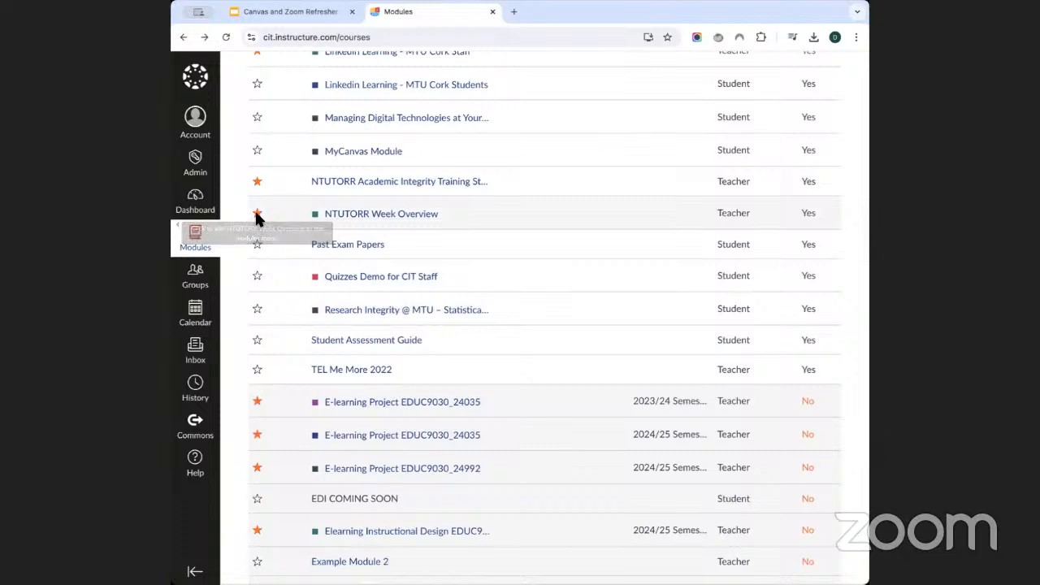
# Step: Return to the Dashboard and examine the module cards in the Published Modules section
pyautogui.click(203, 210)
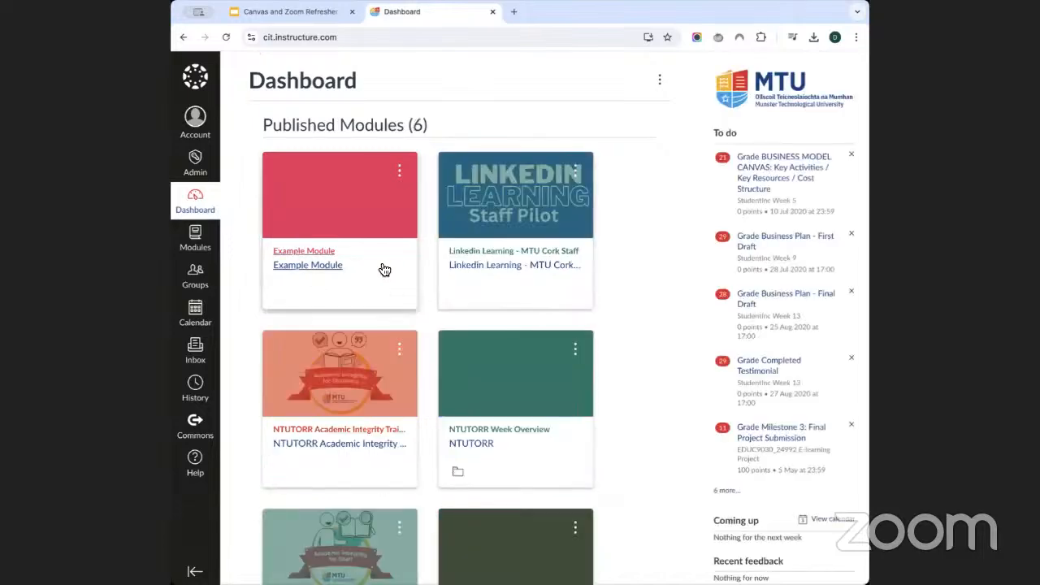
pyautogui.scroll(-1, 380, 269)
pyautogui.scroll(1, 380, 268)
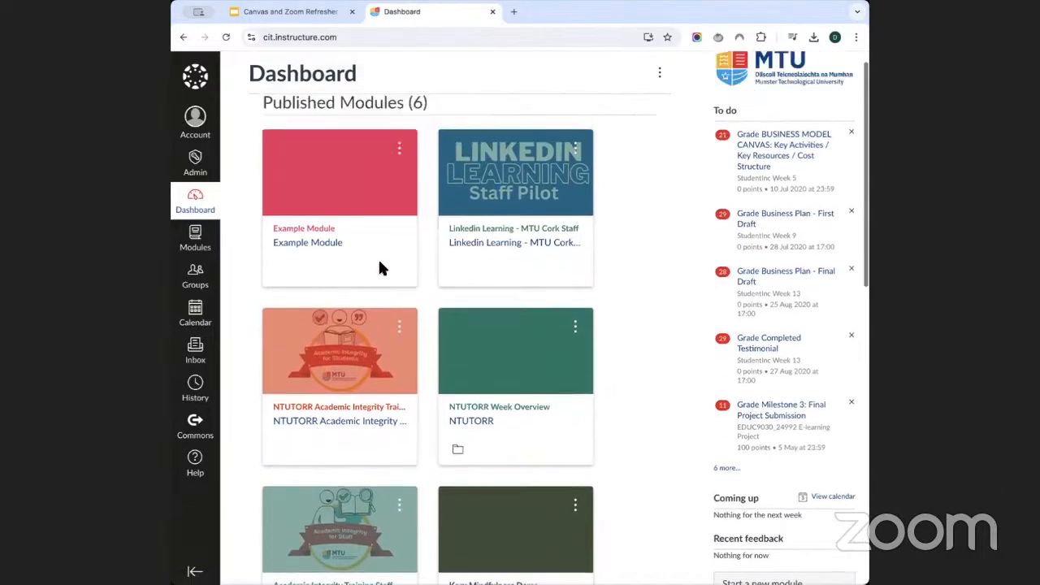
pyautogui.scroll(-3, 456, 154)
pyautogui.scroll(-4, 456, 154)
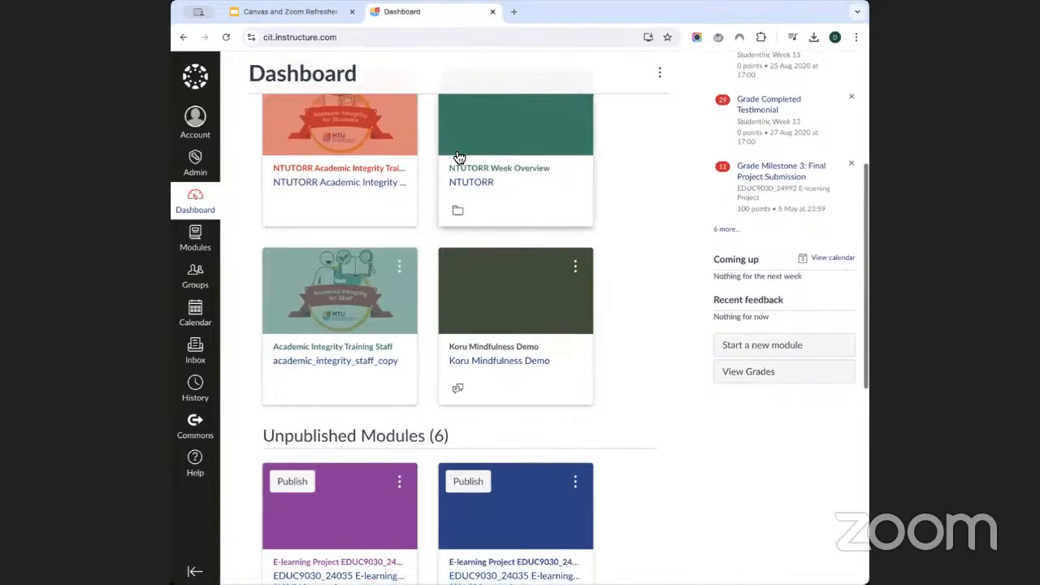
pyautogui.scroll(3, 458, 158)
pyautogui.scroll(4, 368, 255)
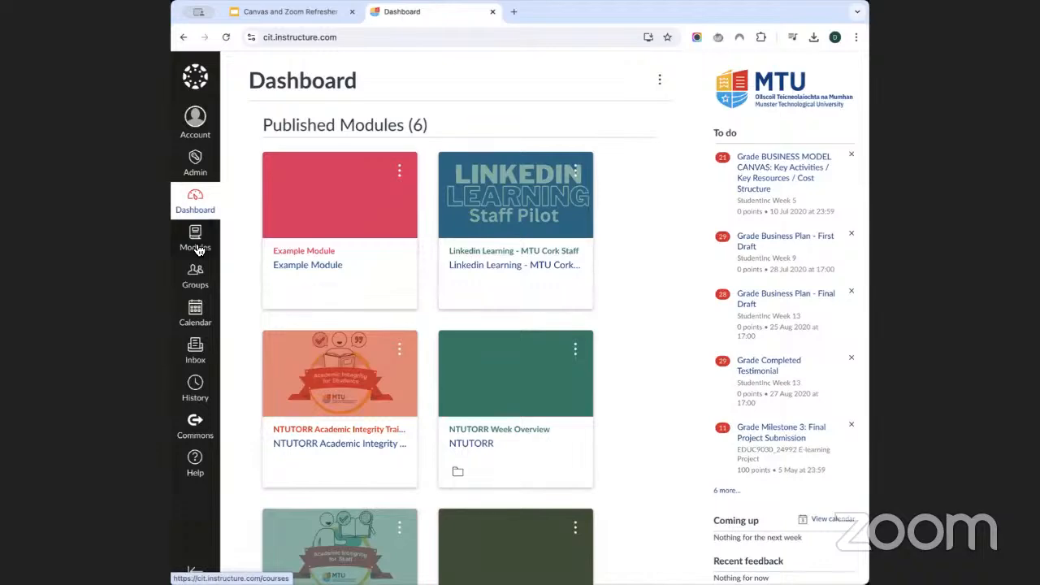
# Step: In the list of all modules, remove the favourite marking from every published module except Example Module, and return to the Dashboard
pyautogui.click(198, 249)
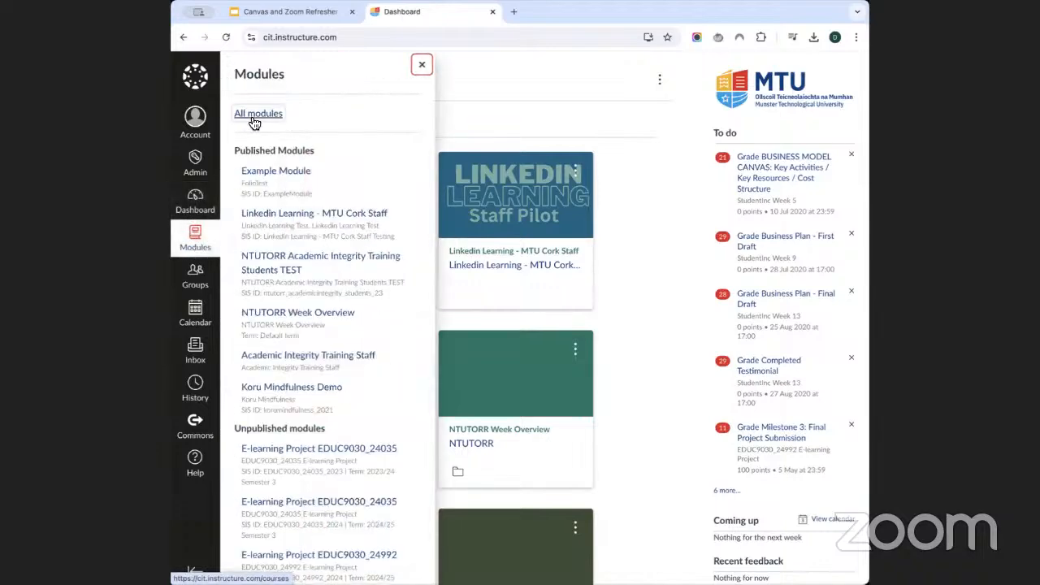
pyautogui.click(255, 120)
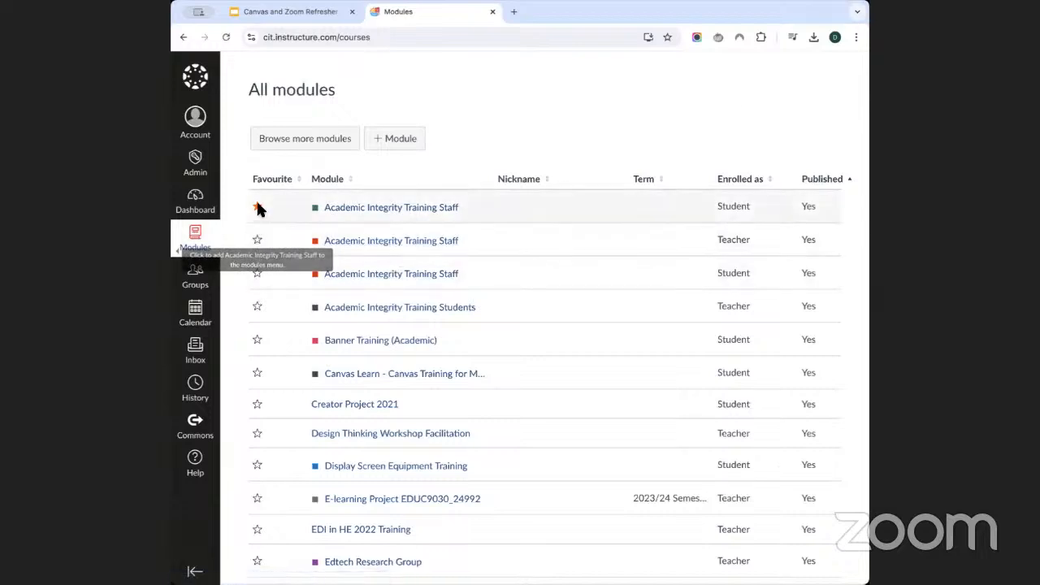
pyautogui.scroll(-5, 257, 209)
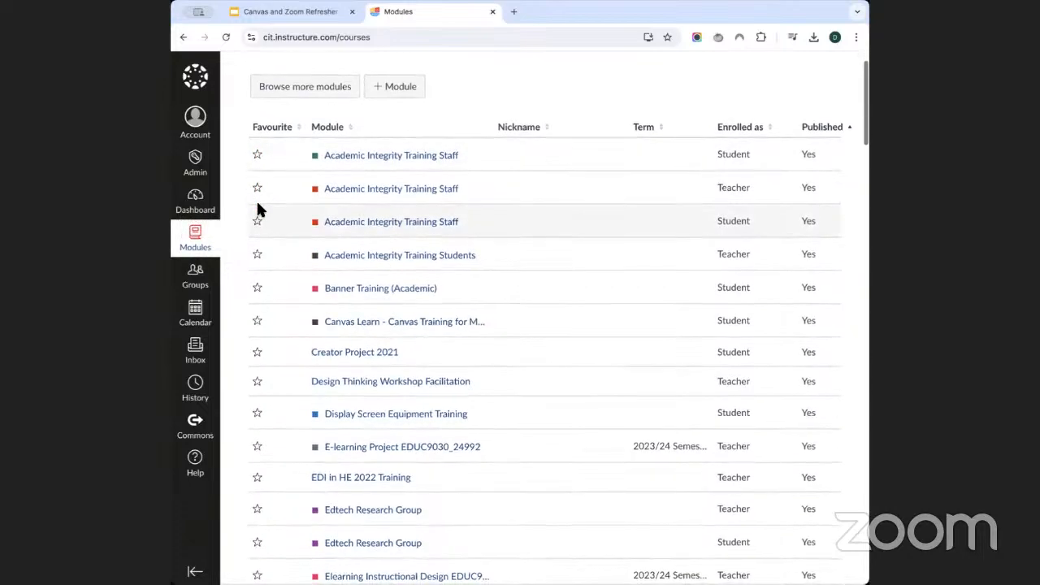
pyautogui.scroll(-3, 258, 209)
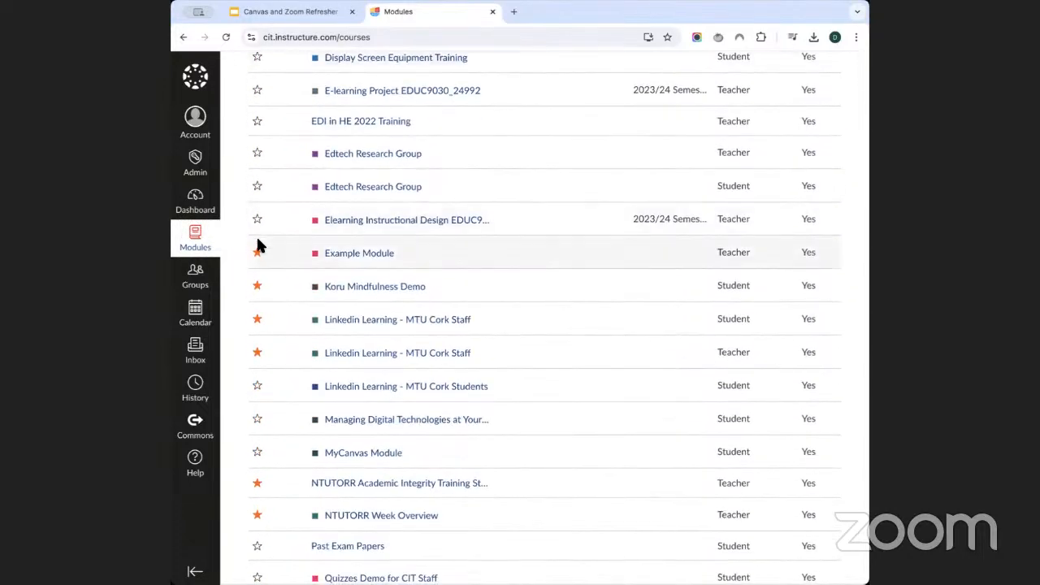
pyautogui.click(257, 285)
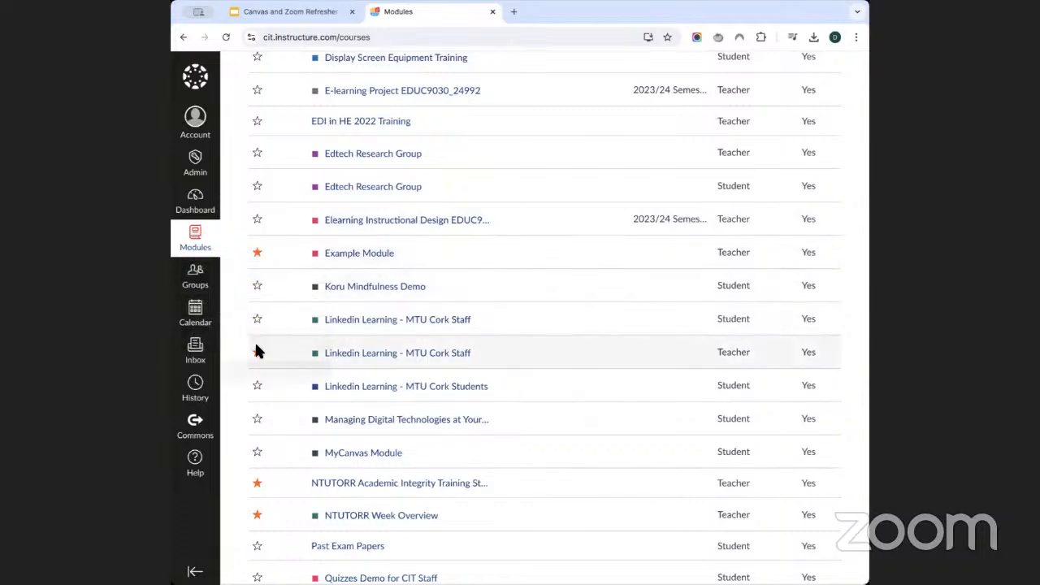
pyautogui.click(256, 351)
pyautogui.scroll(-2, 255, 348)
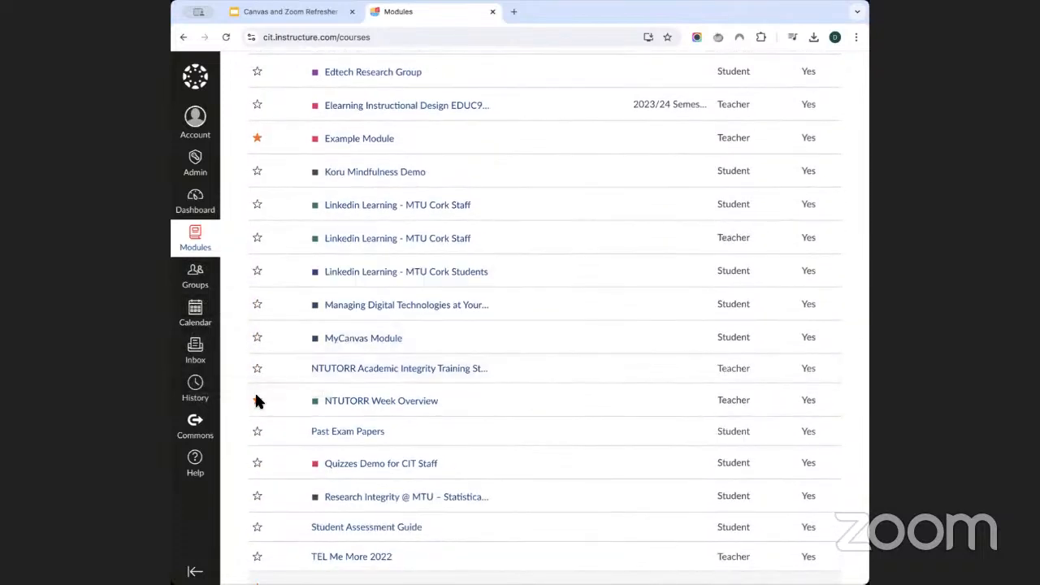
pyautogui.scroll(-4, 255, 402)
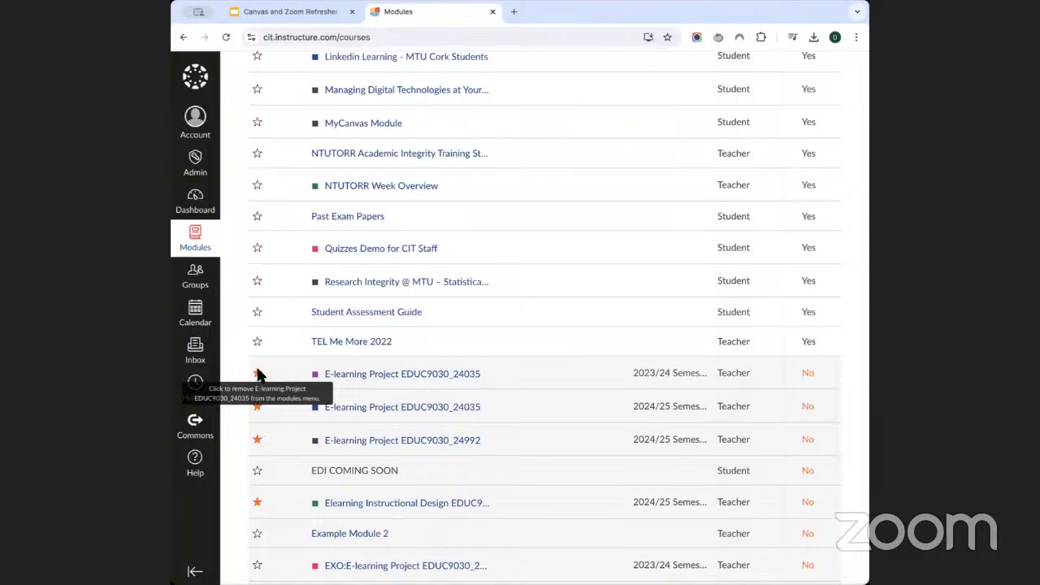
pyautogui.scroll(1, 257, 374)
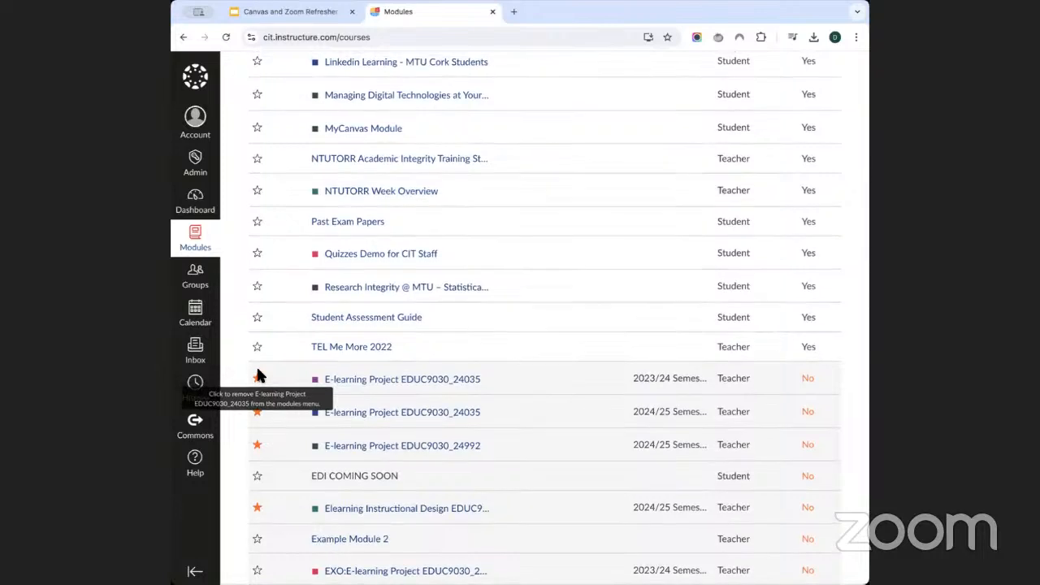
pyautogui.click(213, 210)
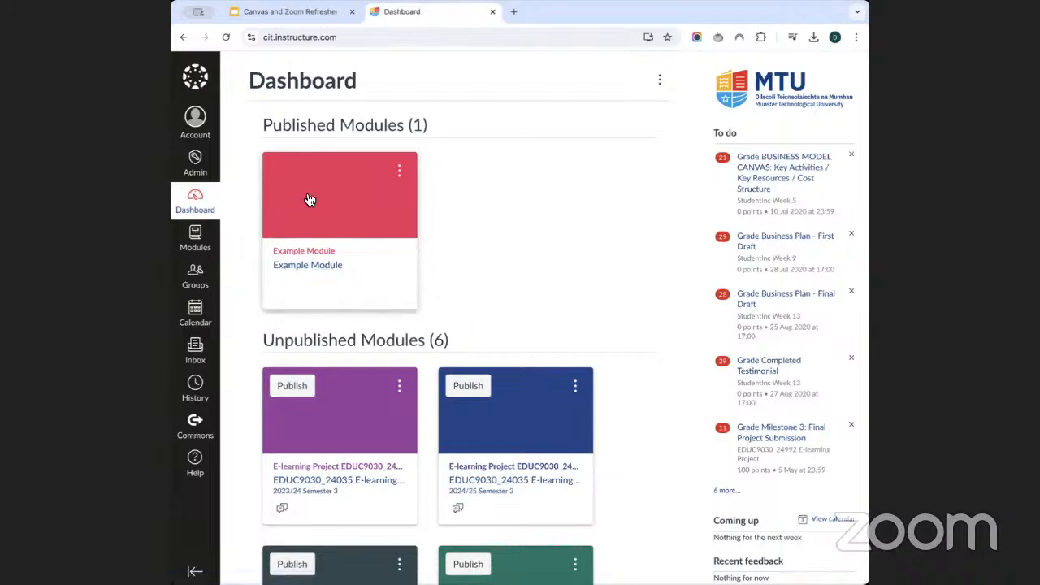
# Step: Open Example Module and go to the Navigation section of its settings
pyautogui.click(304, 268)
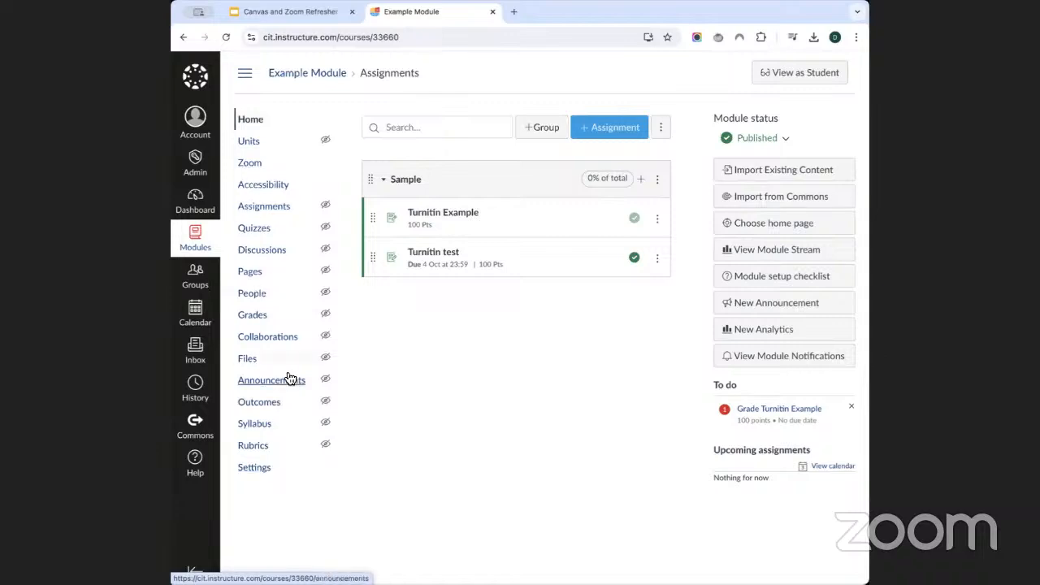
pyautogui.click(276, 467)
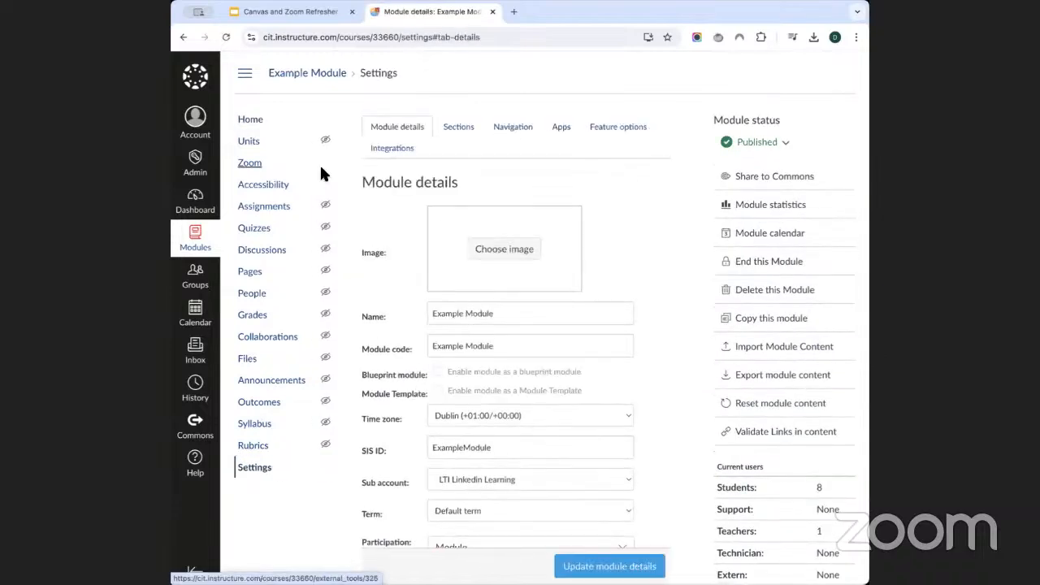
pyautogui.click(498, 133)
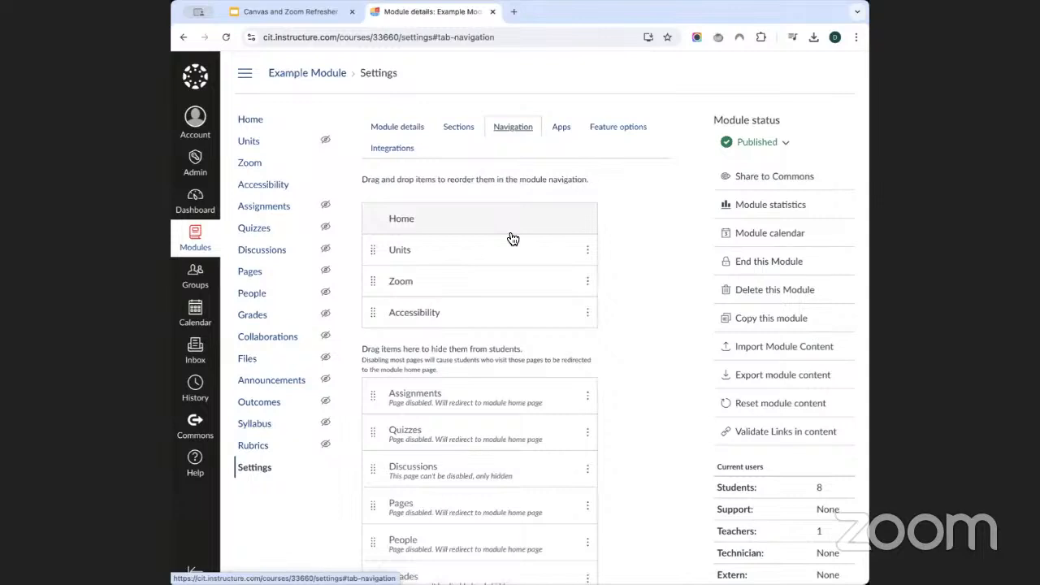
# Step: Examine which items of the module navigation are shown to students and which are hidden, down to Rubrics
pyautogui.scroll(-1, 513, 238)
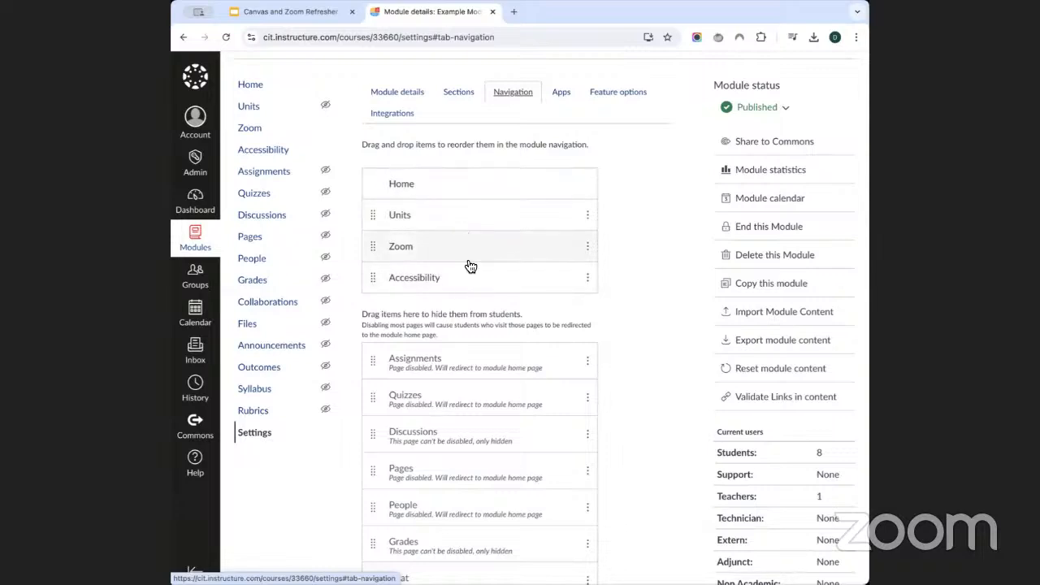
pyautogui.scroll(-1, 470, 266)
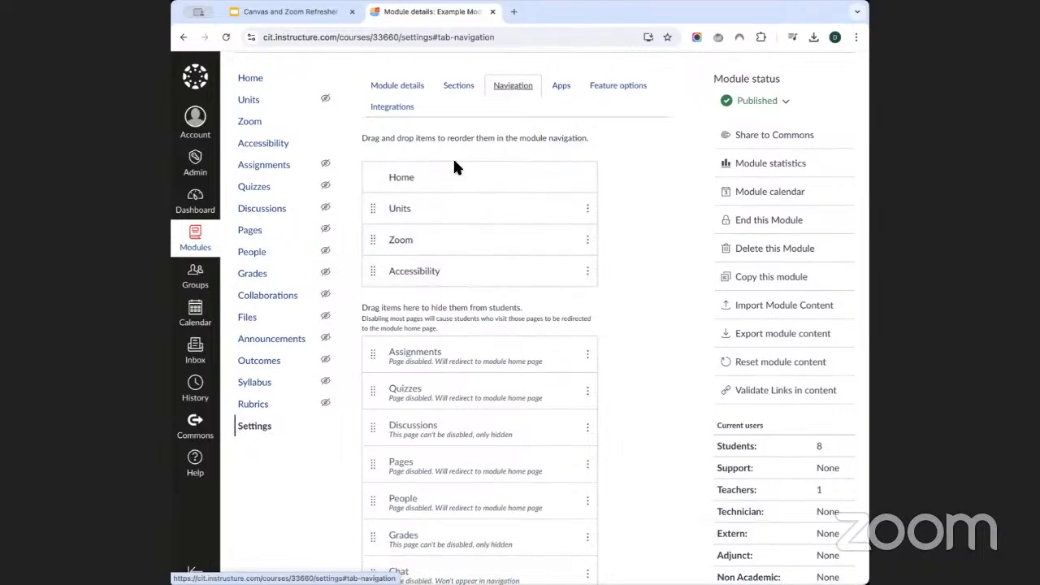
pyautogui.scroll(-3, 479, 304)
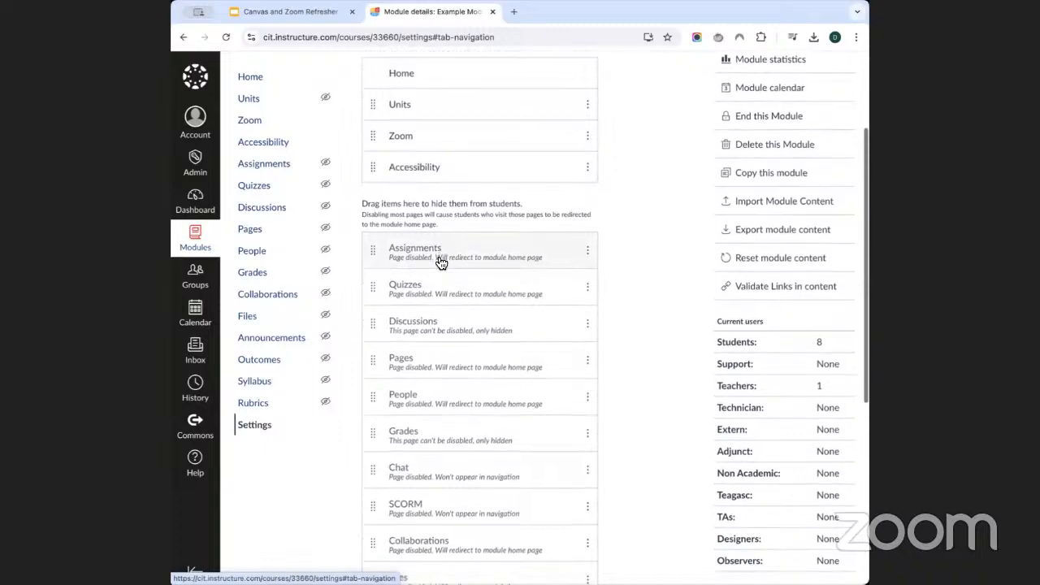
pyautogui.scroll(-5, 441, 262)
pyautogui.scroll(-3, 439, 442)
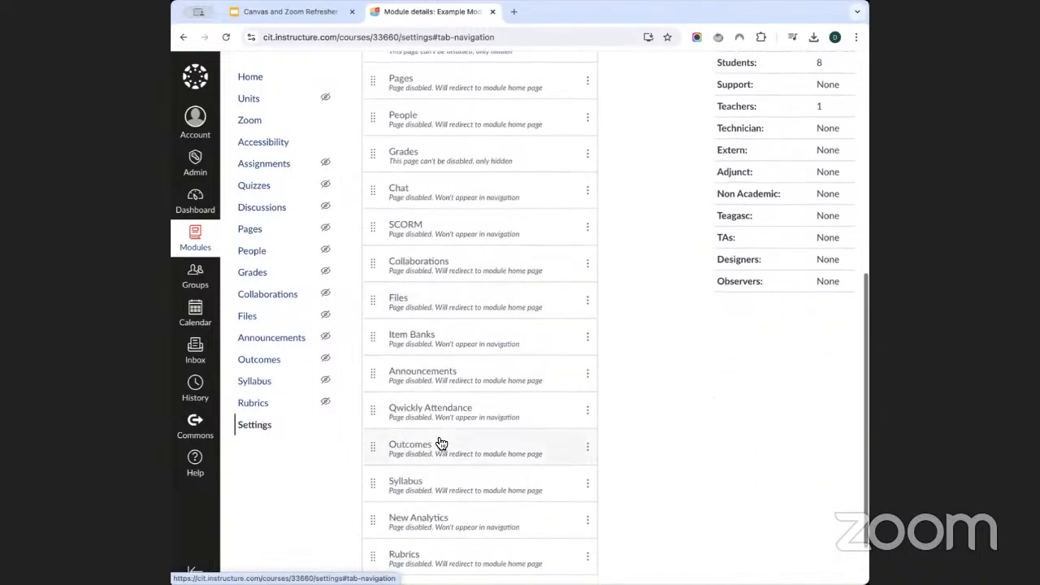
pyautogui.scroll(8, 441, 441)
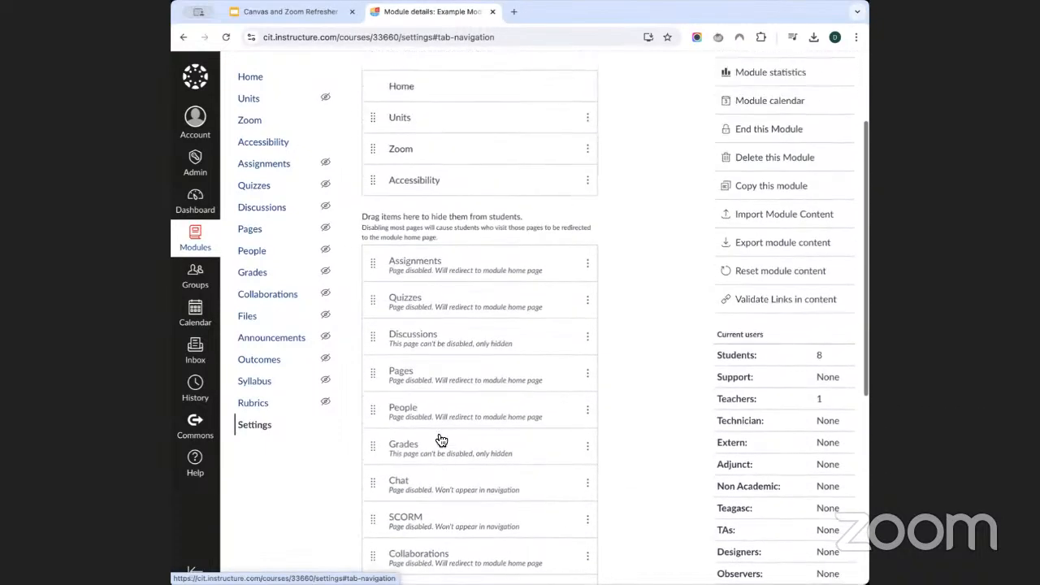
pyautogui.scroll(1, 441, 438)
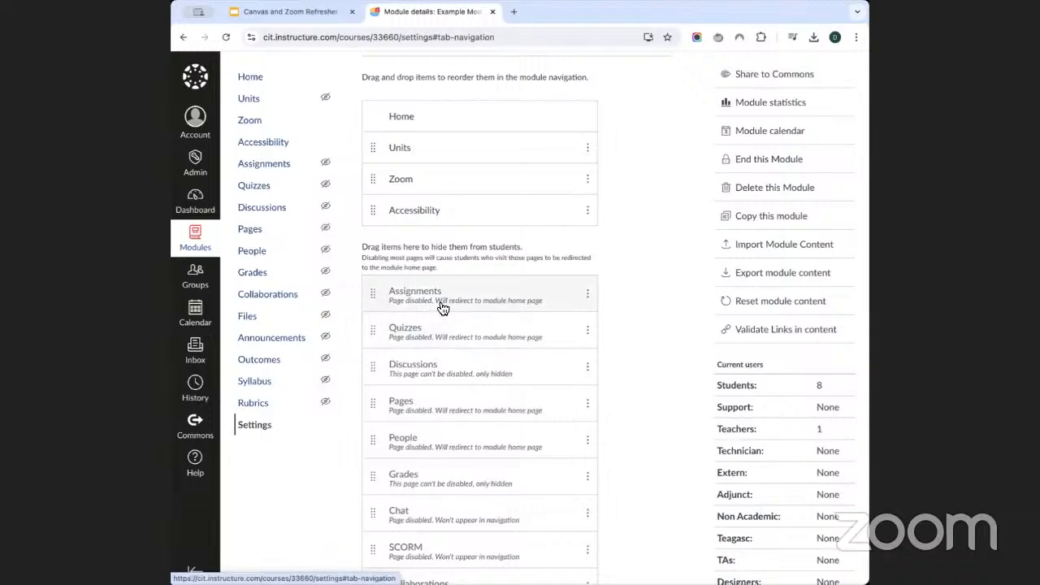
# Step: Move Assignments, Discussions, Grades and Chat from the hidden items into the visible module navigation, placed in that order above Accessibility
pyautogui.moveTo(441, 307); pyautogui.dragTo(451, 227)
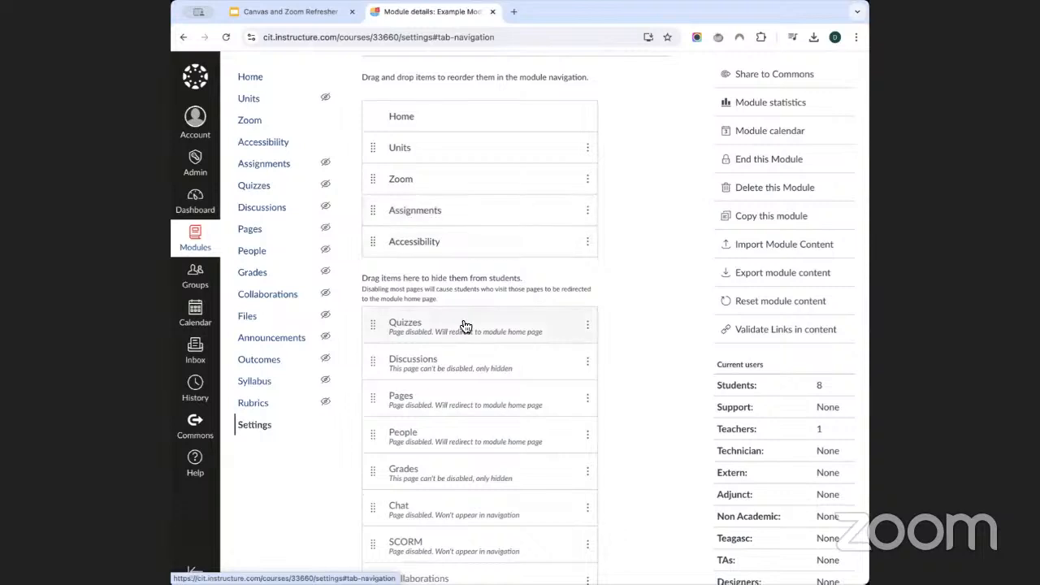
pyautogui.moveTo(461, 365); pyautogui.dragTo(471, 244)
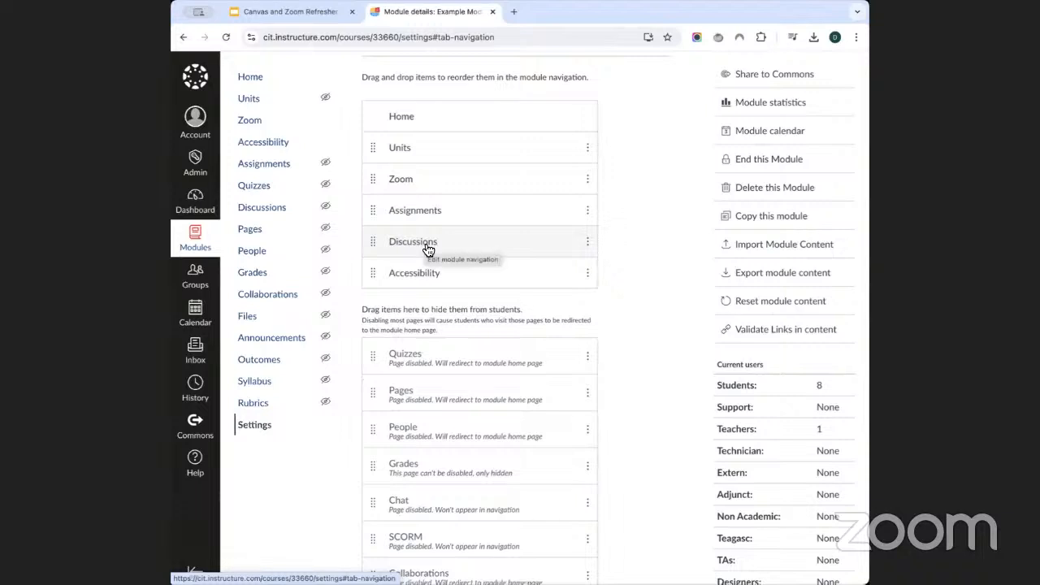
pyautogui.scroll(-2, 428, 249)
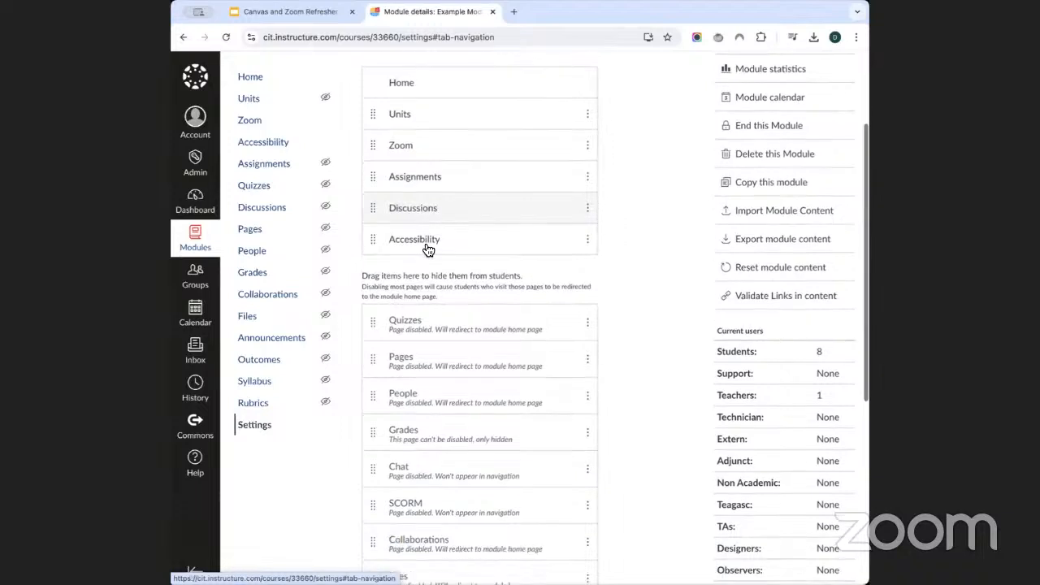
pyautogui.moveTo(432, 379); pyautogui.dragTo(438, 196)
pyautogui.scroll(-2, 455, 190)
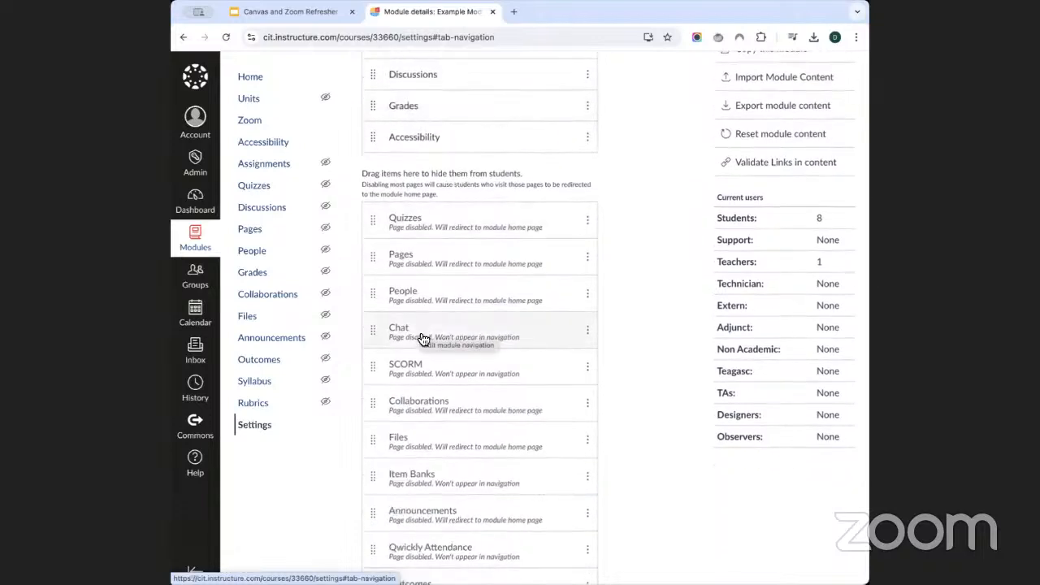
pyautogui.moveTo(423, 337); pyautogui.dragTo(416, 138)
pyautogui.scroll(2, 416, 138)
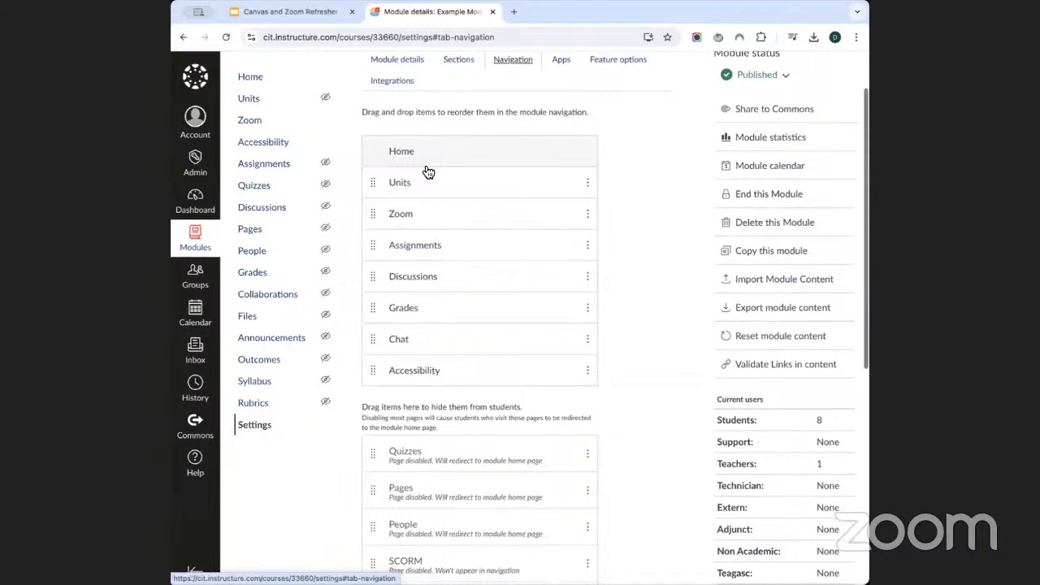
# Step: Save the rearranged module navigation and reopen the Navigation section of the module settings
pyautogui.scroll(-5, 425, 170)
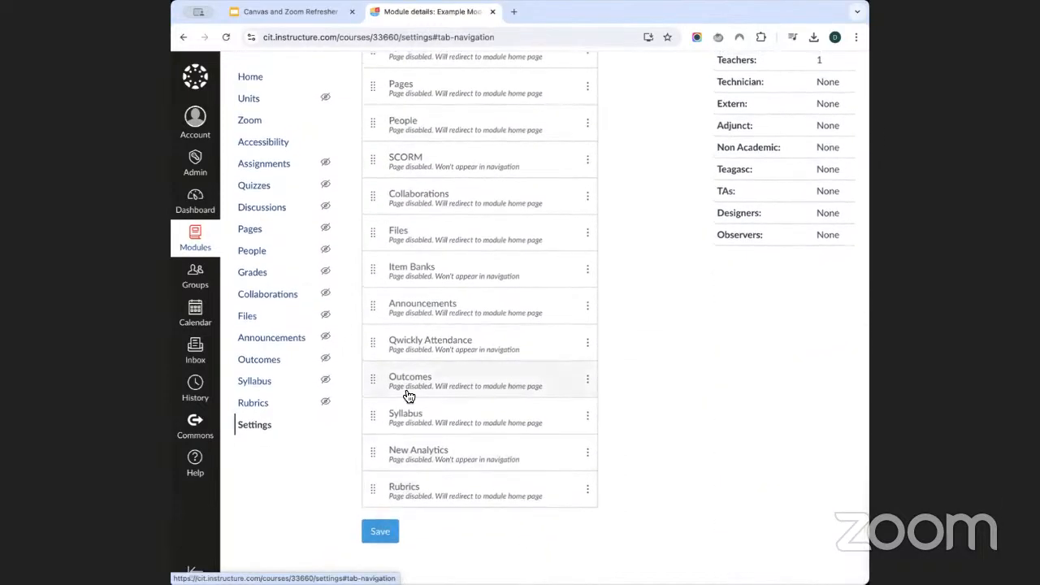
pyautogui.scroll(6, 408, 395)
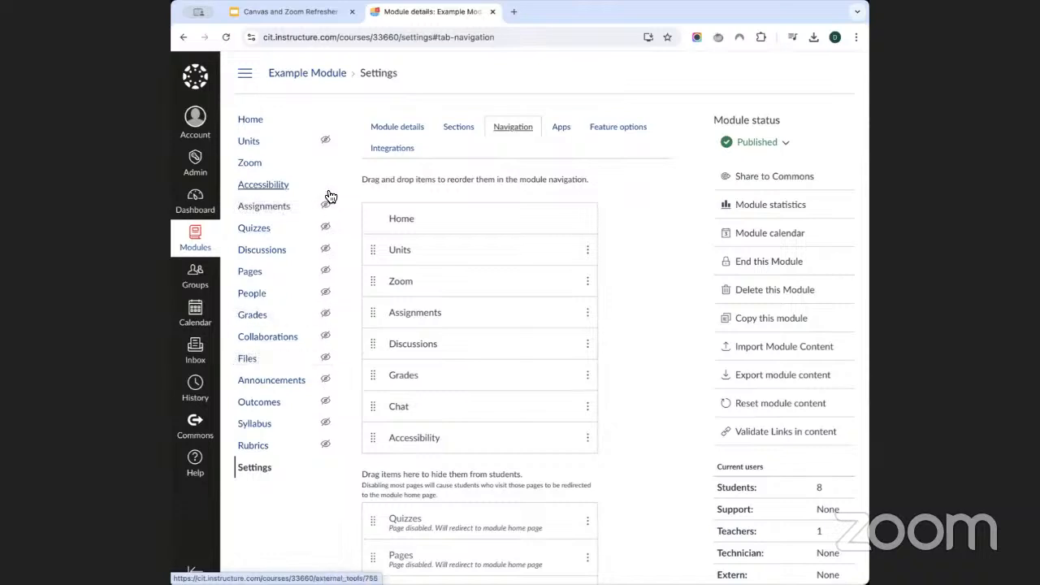
pyautogui.scroll(-6, 467, 251)
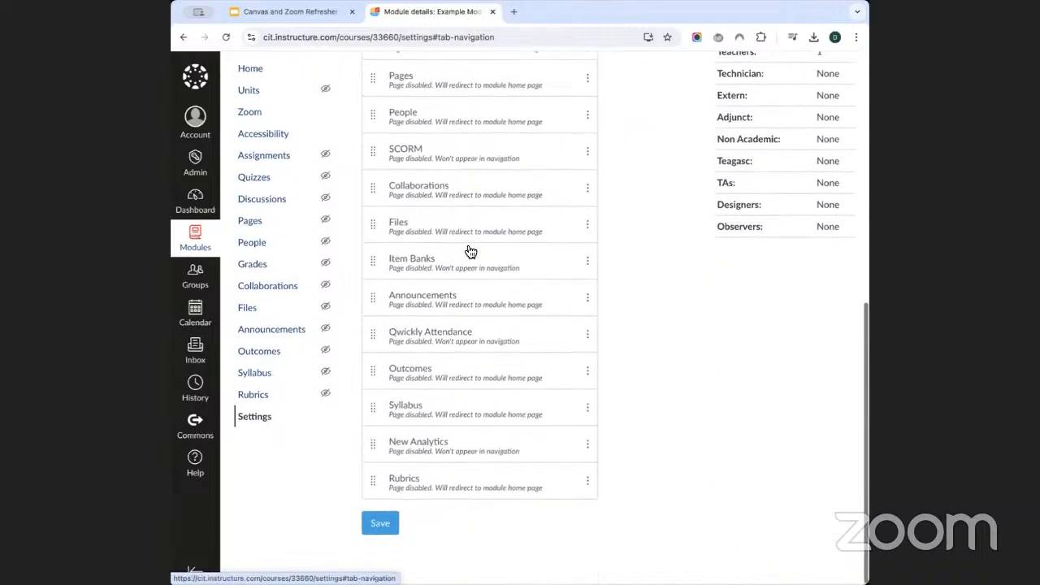
pyautogui.click(387, 532)
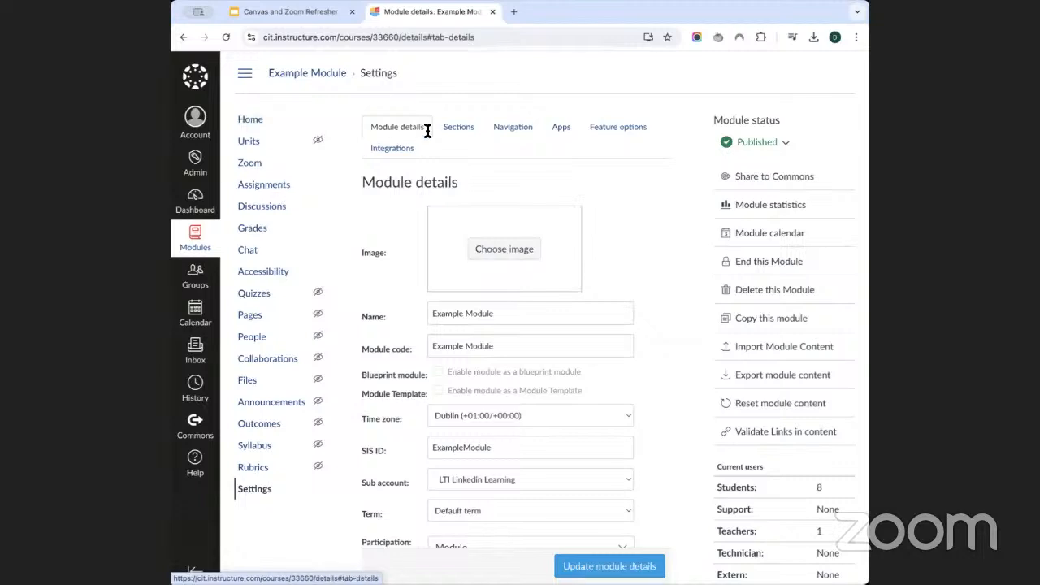
pyautogui.click(513, 127)
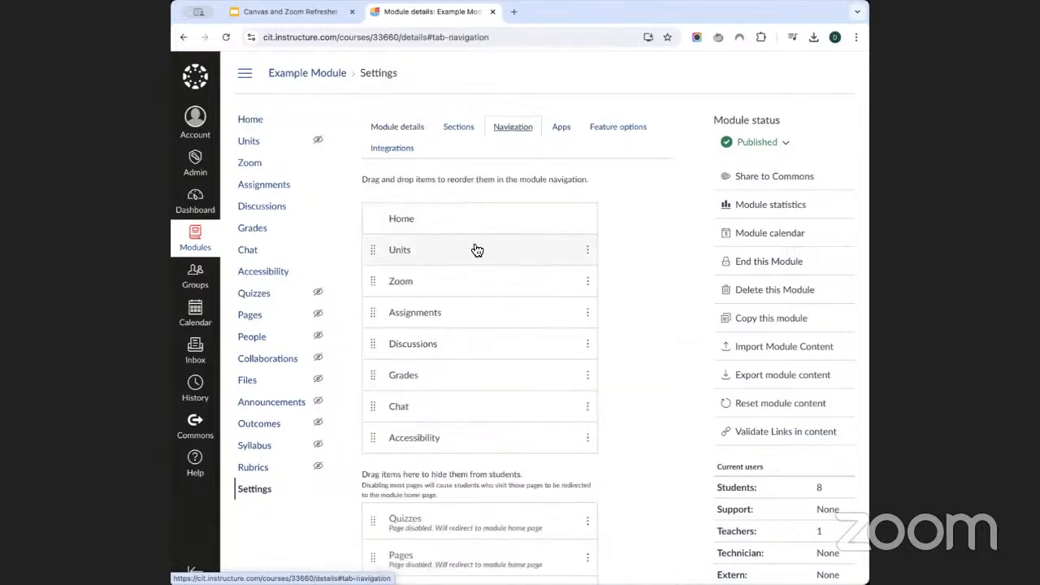
# Step: On the module's Units page, publish the Lecturer and Module Information unit together with all its items
pyautogui.click(286, 144)
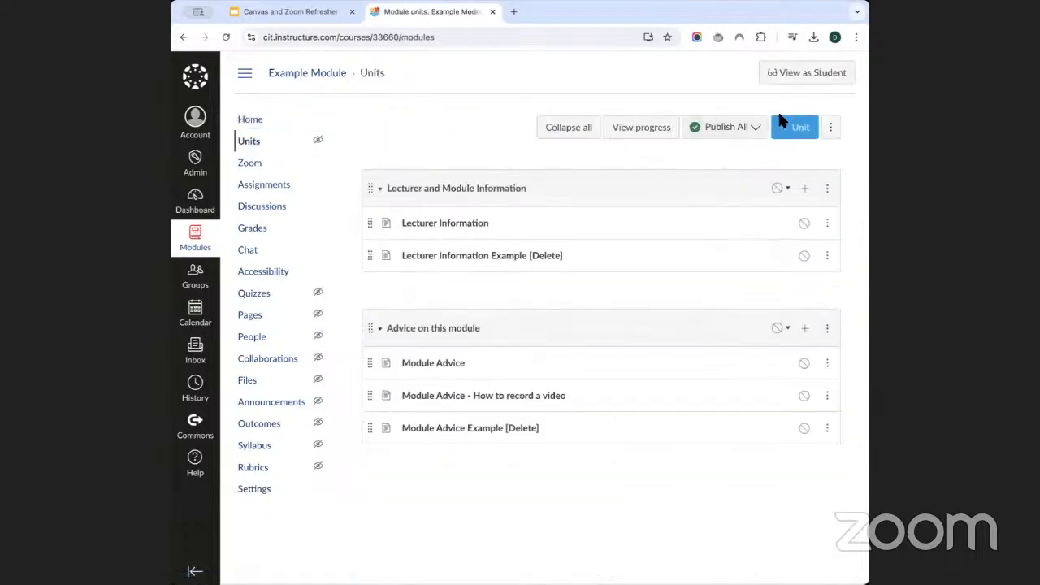
pyautogui.click(813, 129)
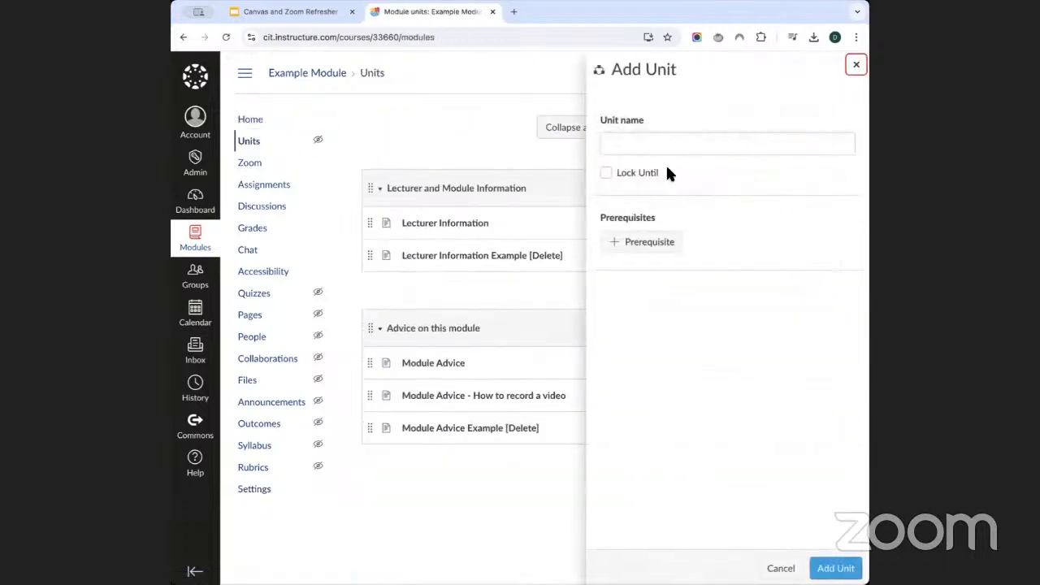
pyautogui.click(855, 65)
pyautogui.click(784, 186)
pyautogui.click(772, 217)
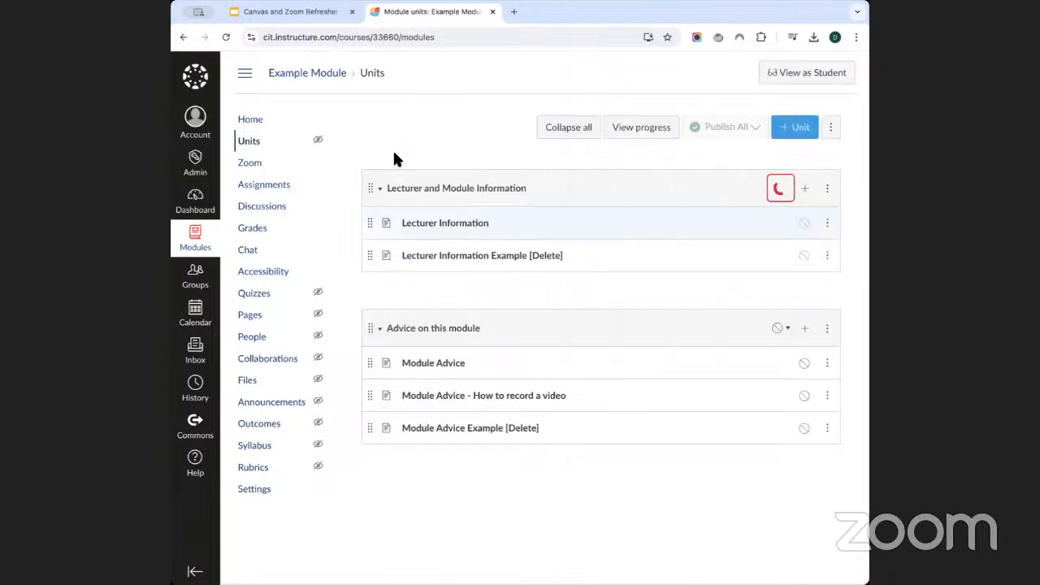
# Step: Check the module's home page and review the visible and hidden items in its Navigation settings, then return to the home page
pyautogui.click(271, 120)
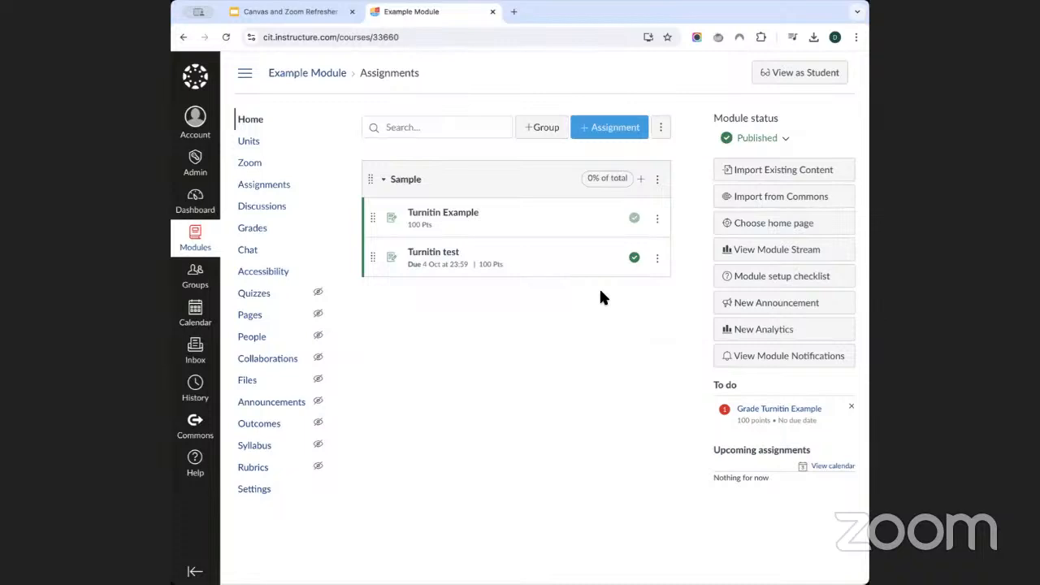
pyautogui.click(258, 489)
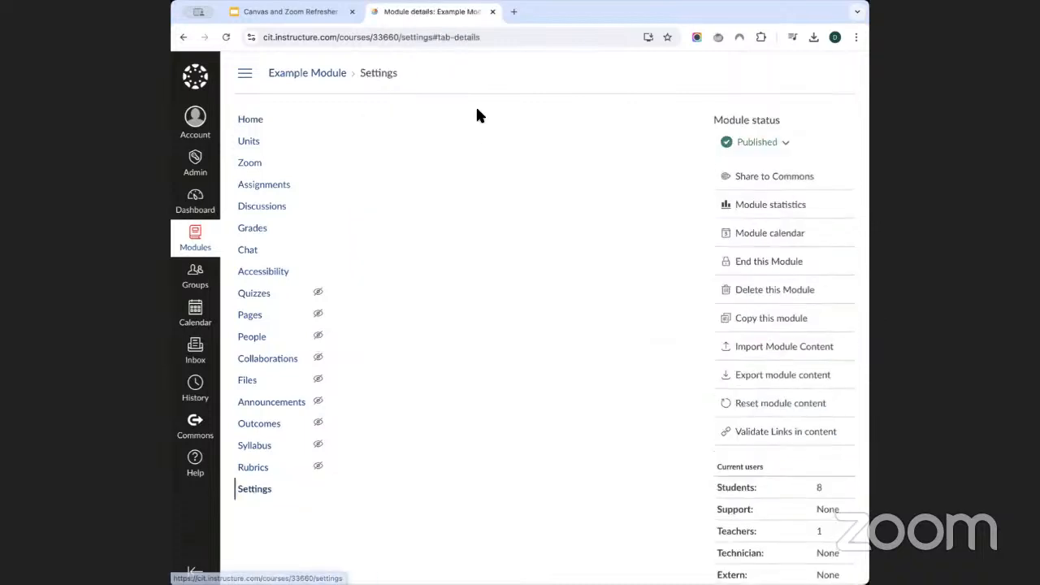
pyautogui.click(512, 126)
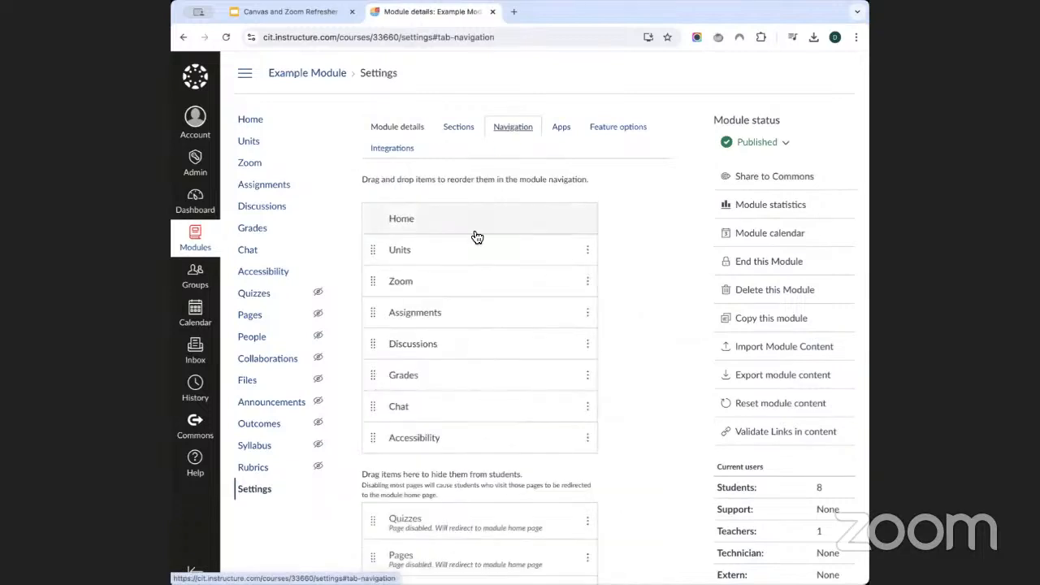
pyautogui.scroll(-3, 489, 420)
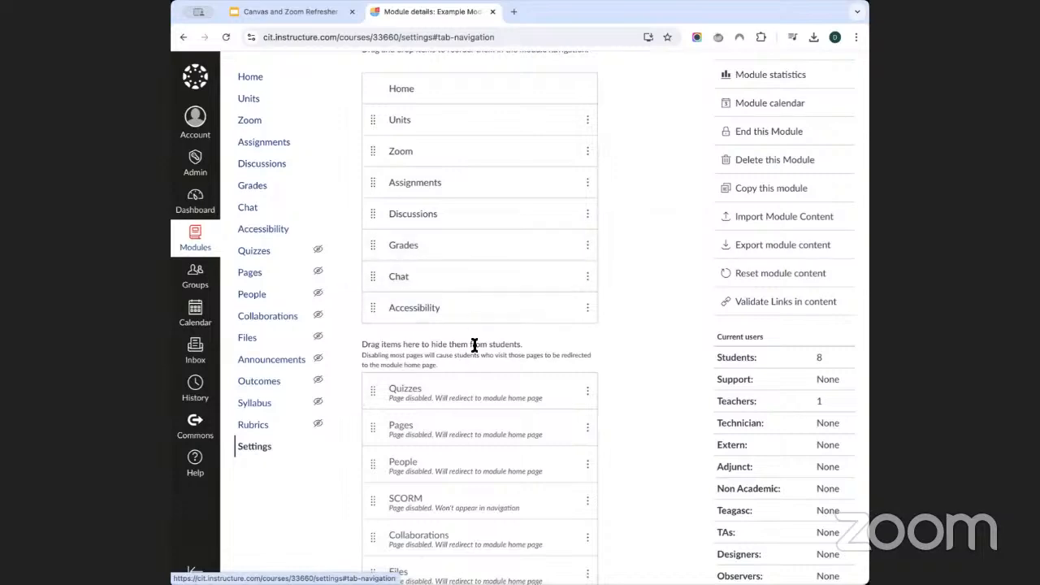
pyautogui.scroll(2, 475, 357)
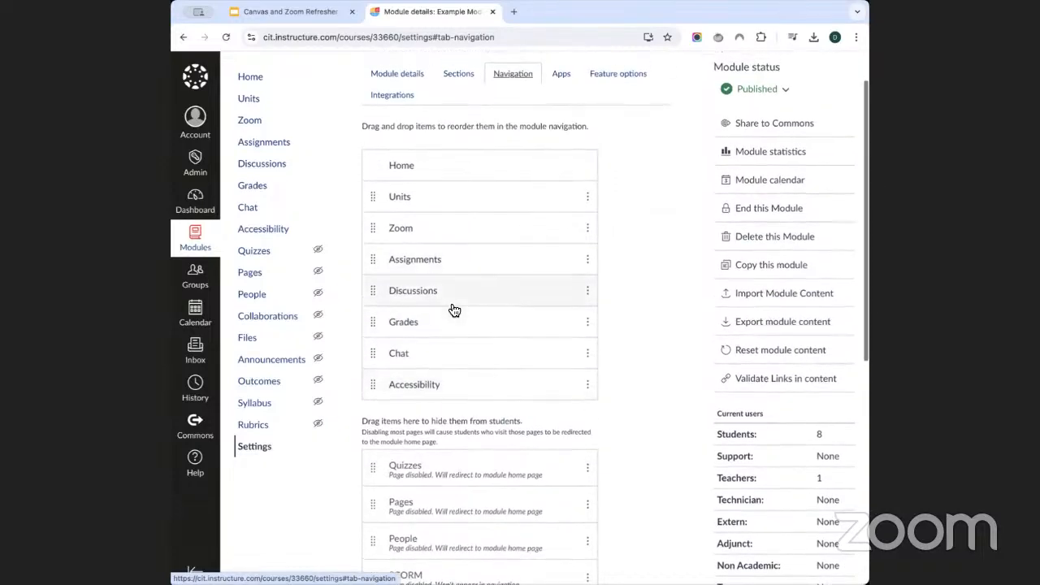
pyautogui.scroll(2, 453, 306)
pyautogui.click(257, 121)
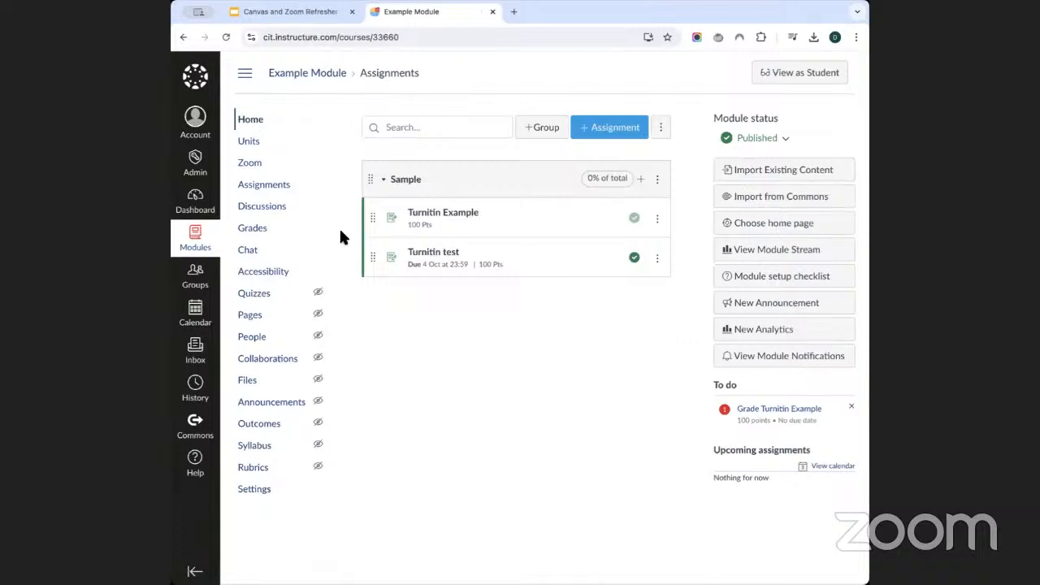
# Step: Add a new unit named Week 1 on the module's Units page
pyautogui.click(281, 143)
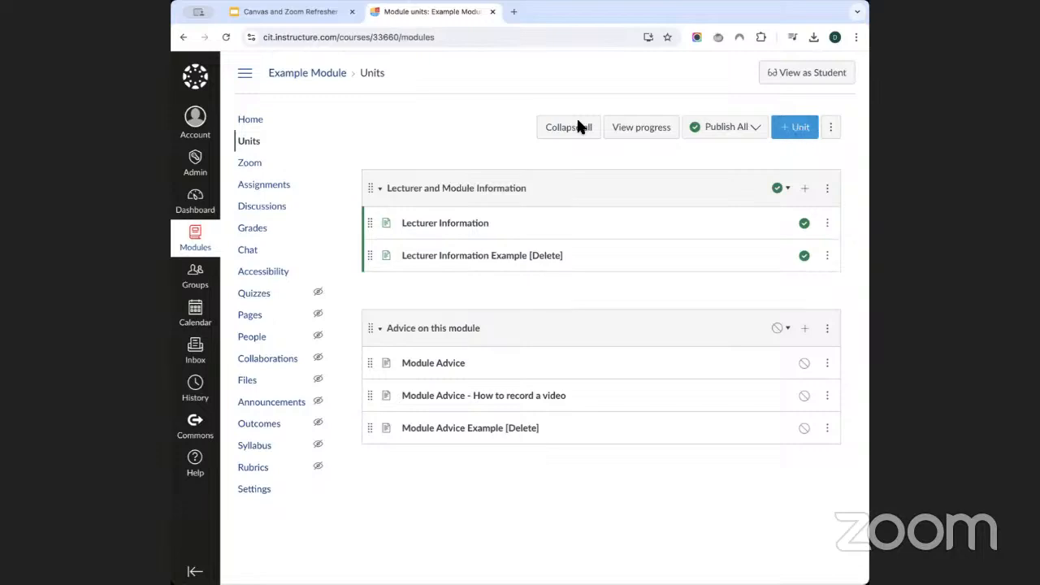
pyautogui.click(797, 127)
pyautogui.write('Week 1')
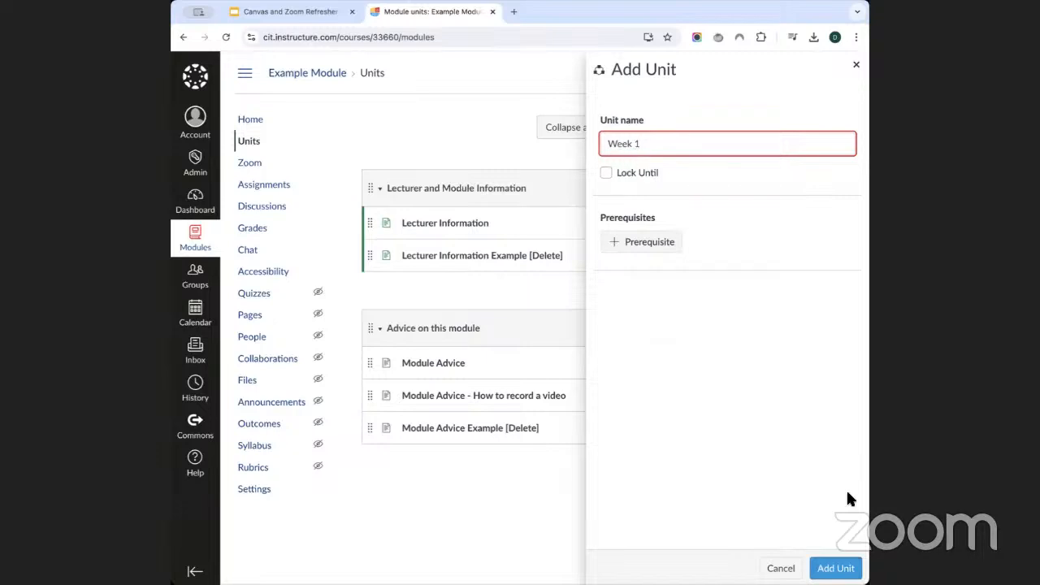
pyautogui.click(836, 568)
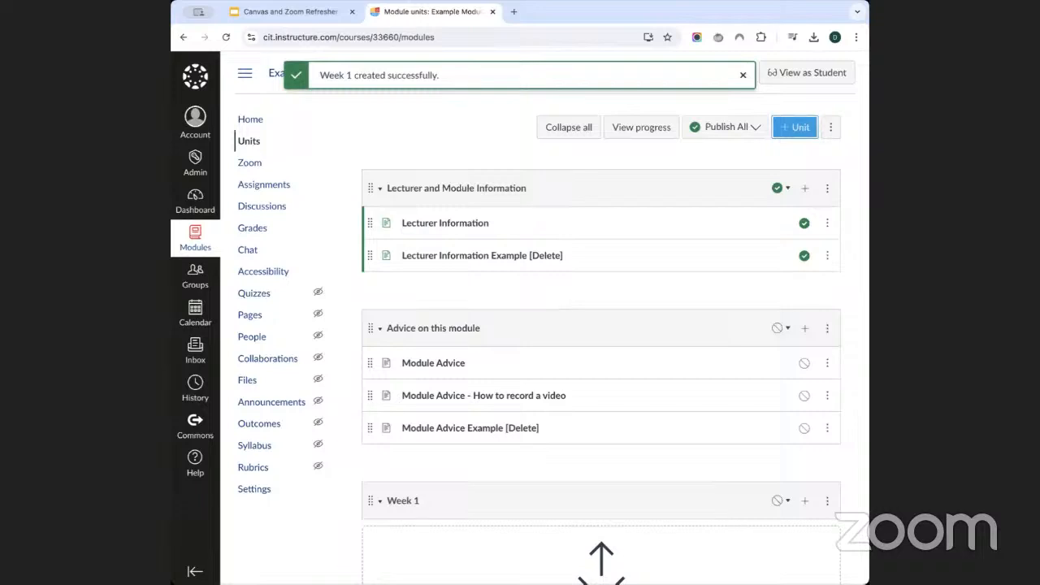
# Step: Start adding an item to the Week 1 unit and set its type to File
pyautogui.scroll(-3, 408, 450)
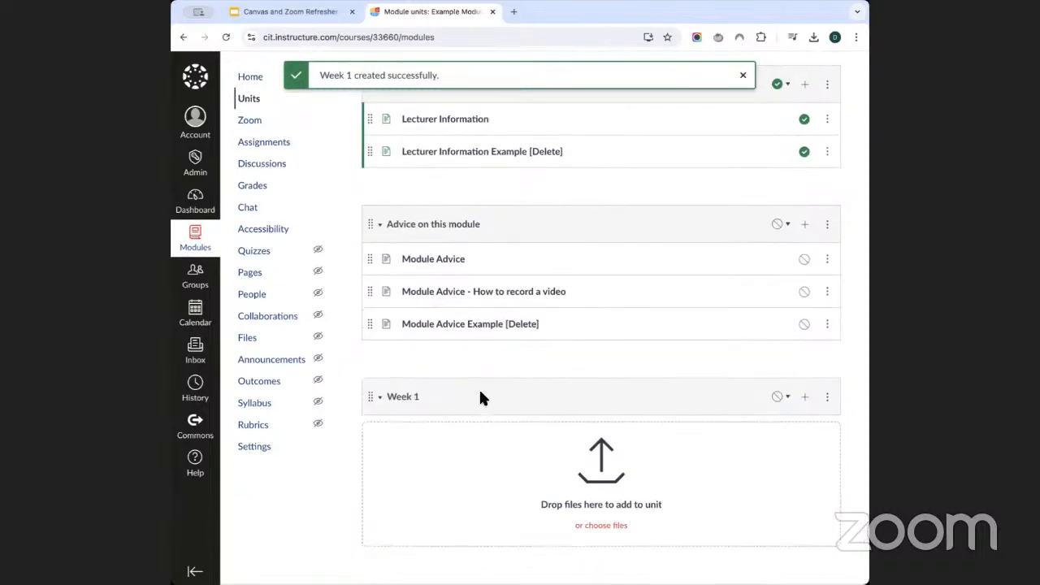
pyautogui.scroll(-1, 526, 380)
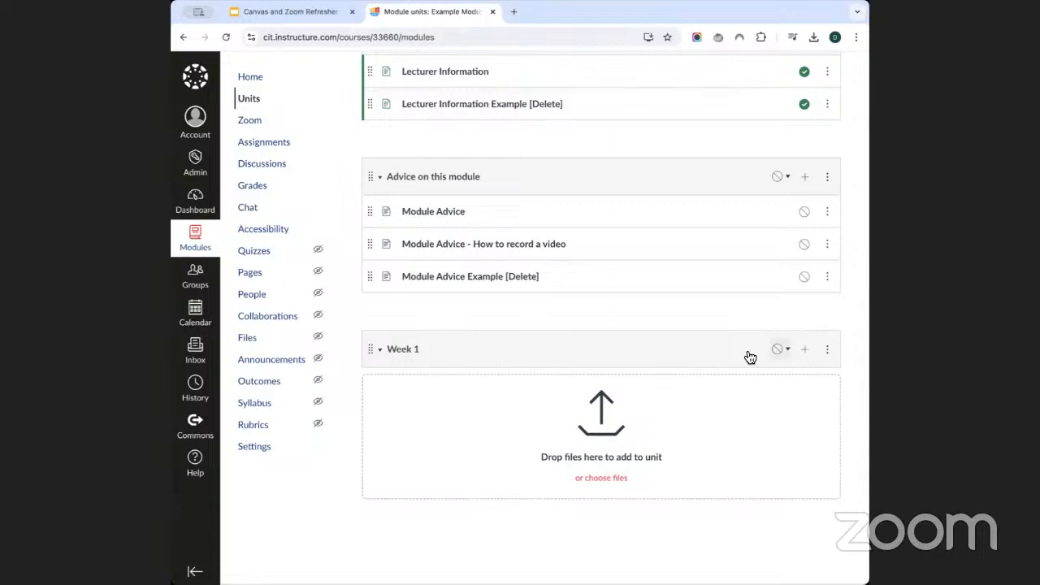
pyautogui.click(805, 349)
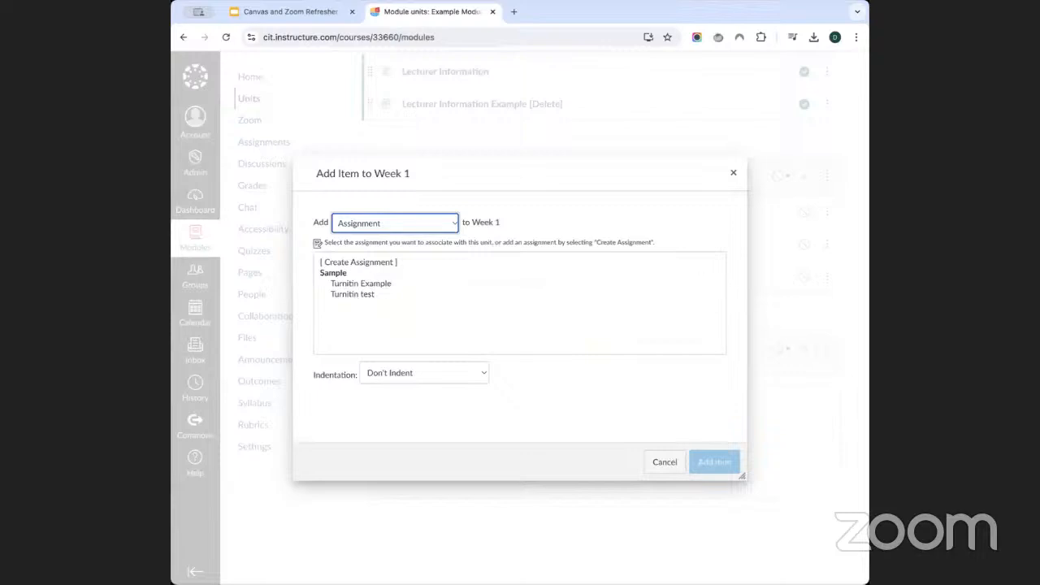
pyautogui.click(404, 224)
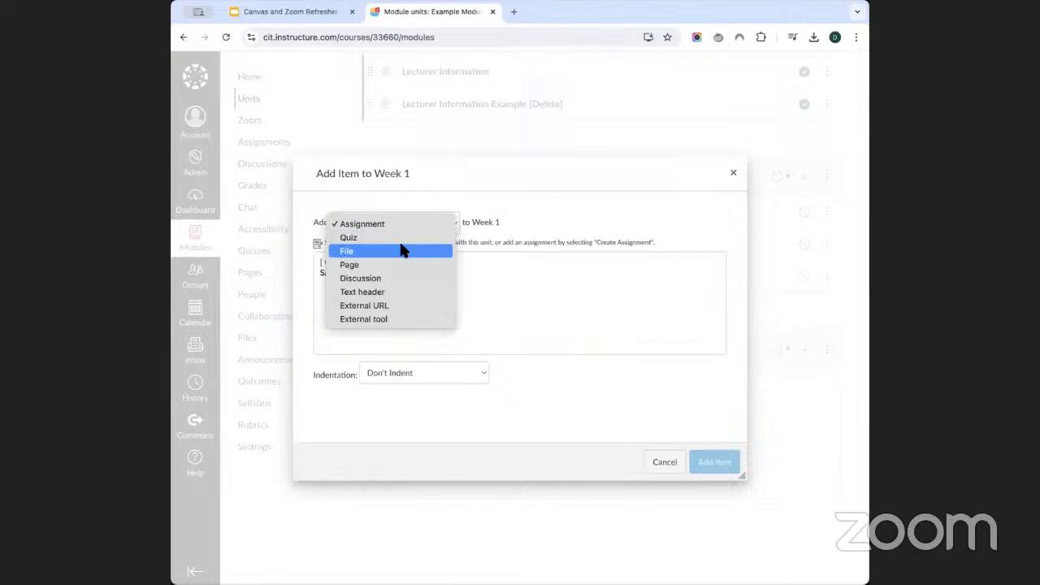
pyautogui.click(403, 251)
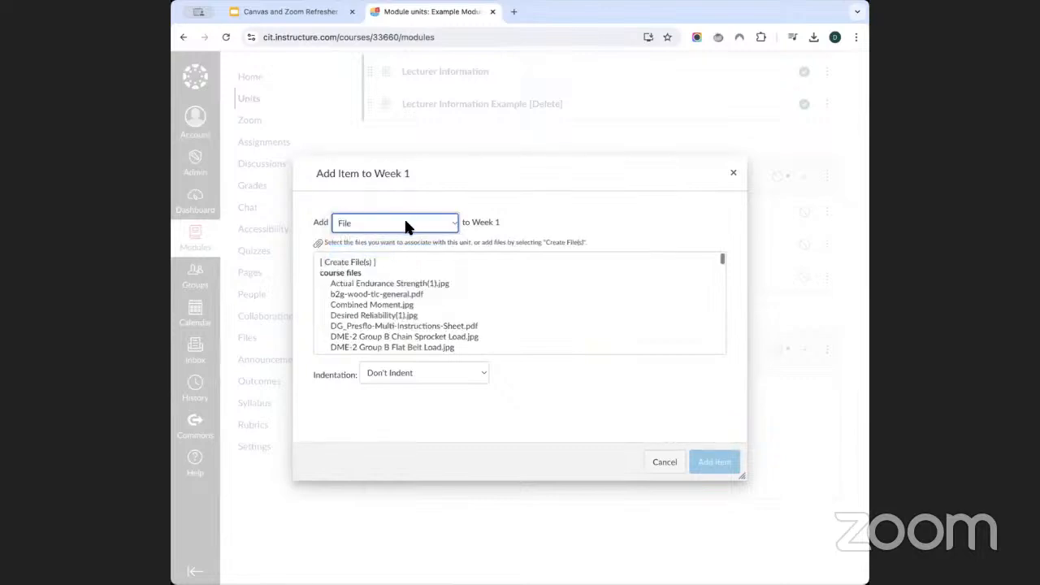
pyautogui.click(406, 227)
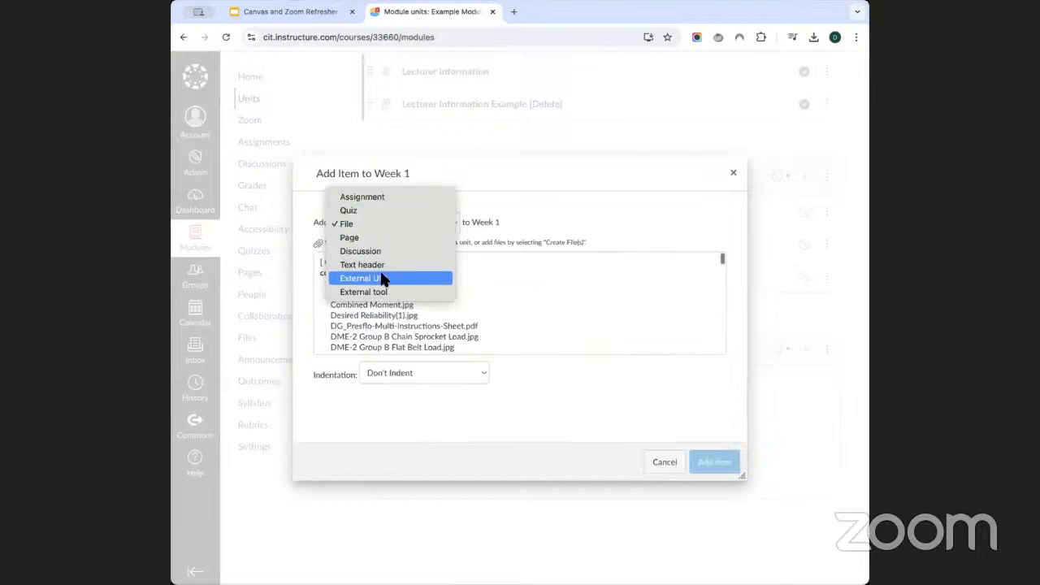
pyautogui.click(384, 224)
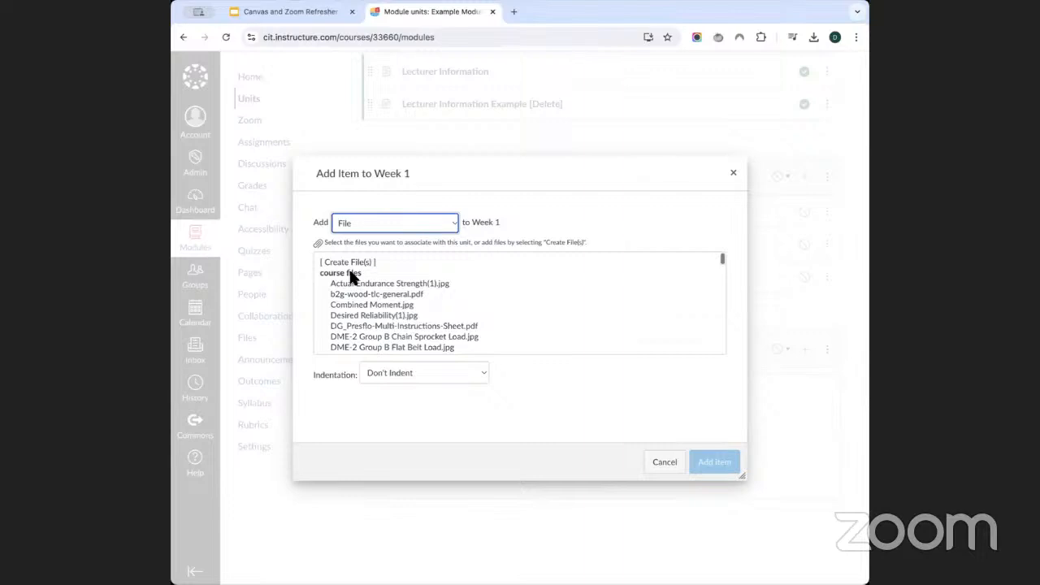
# Step: Upload "23_24 - Elearning Instructional Design Assessment 2 Brief.docx.pdf" as a new file in the course files folder and add it to Week 1
pyautogui.scroll(-1, 359, 271)
pyautogui.scroll(-10, 360, 276)
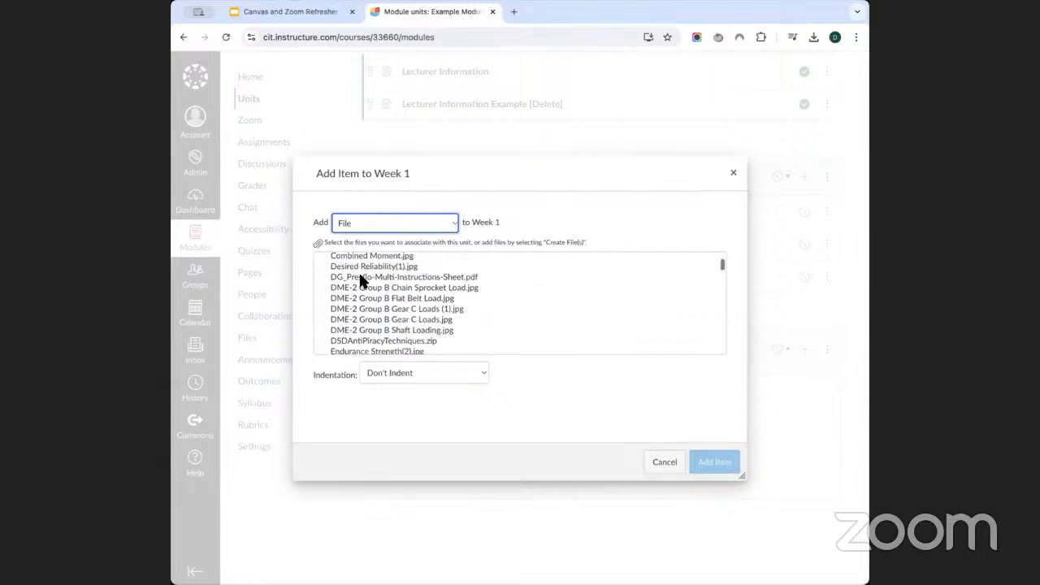
pyautogui.scroll(-3, 362, 280)
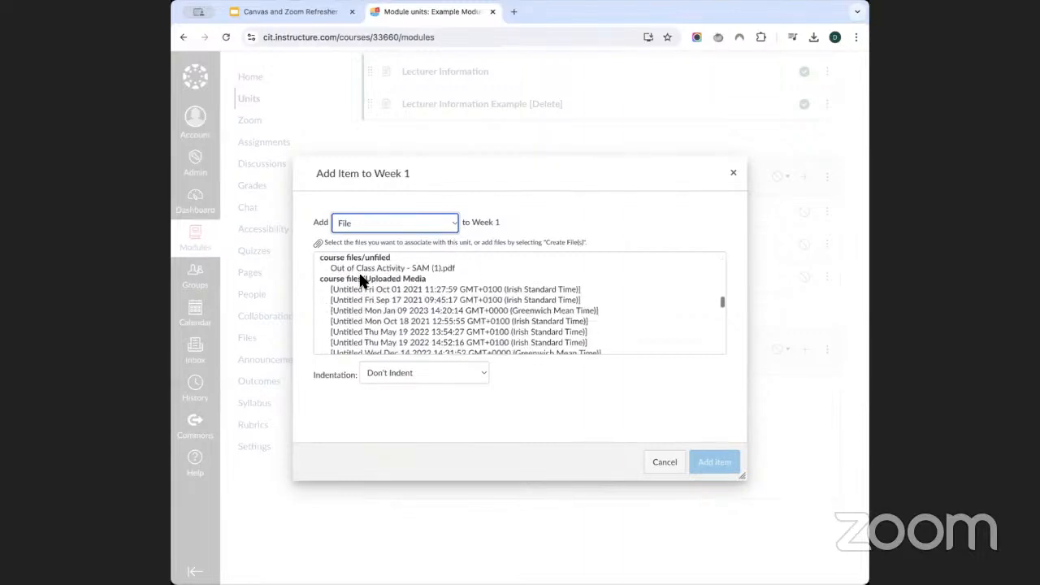
pyautogui.scroll(15, 361, 279)
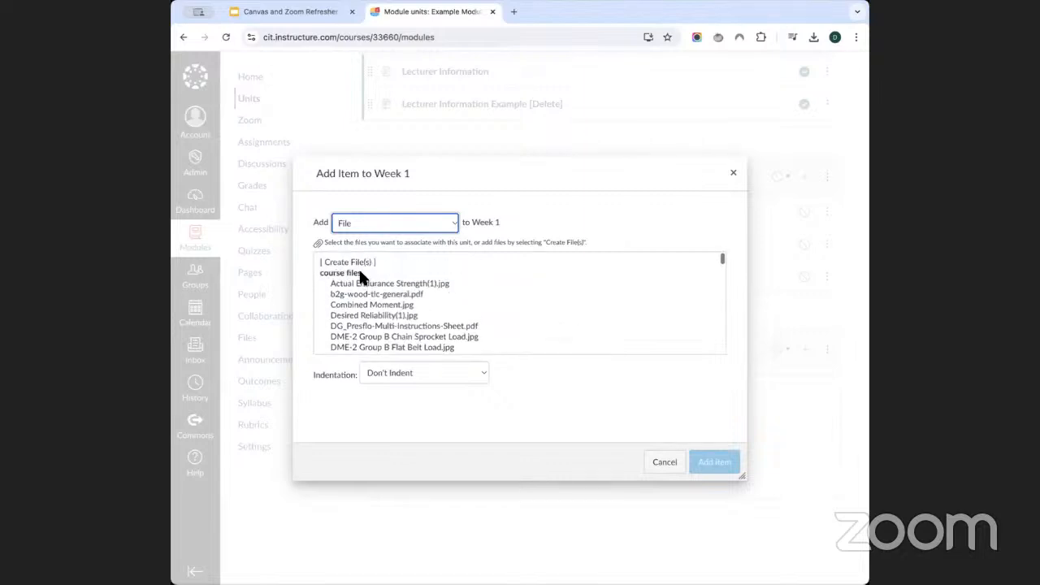
pyautogui.click(362, 261)
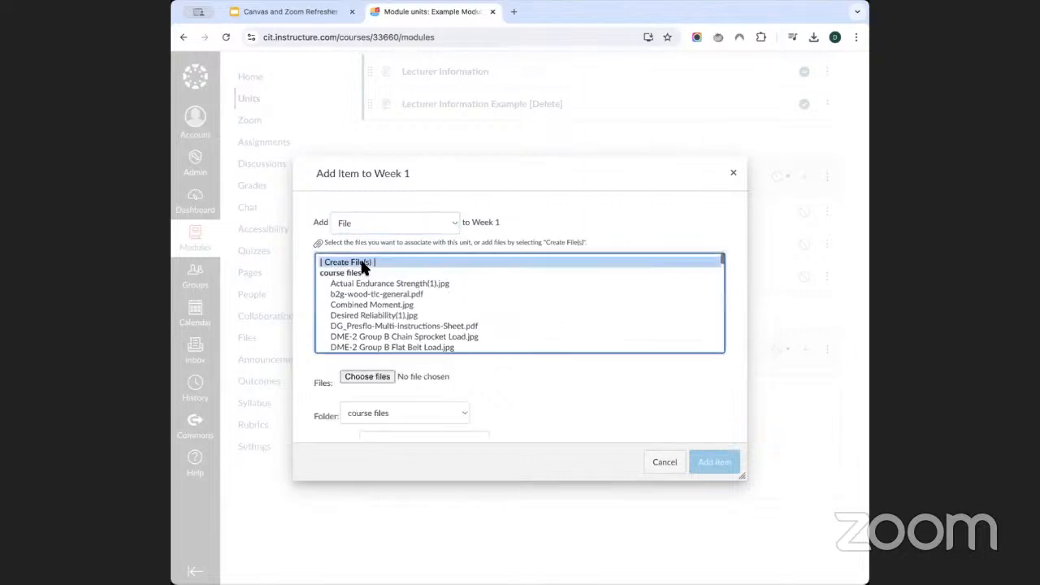
pyautogui.click(364, 377)
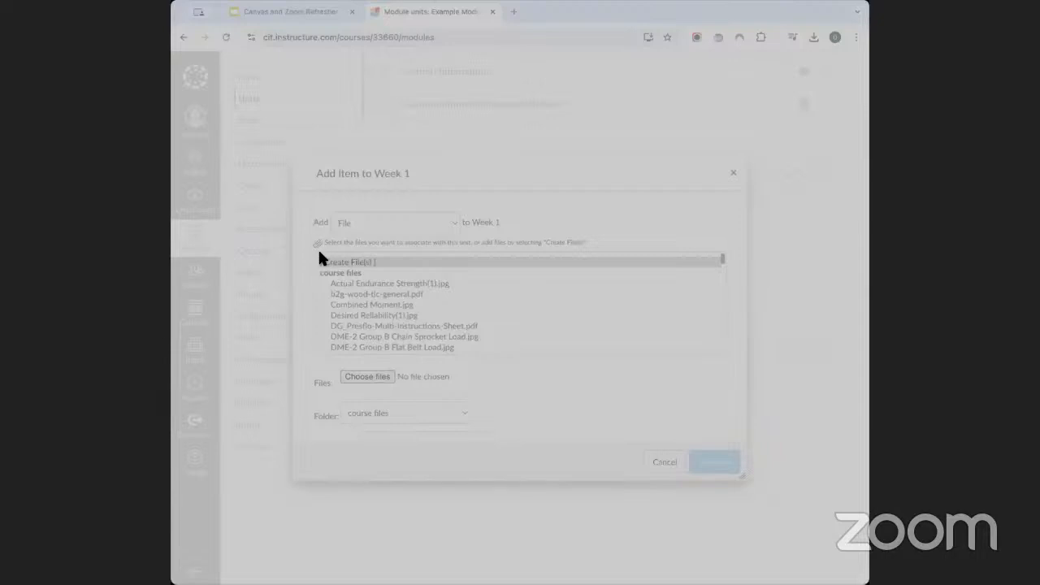
pyautogui.doubleClick(413, 212)
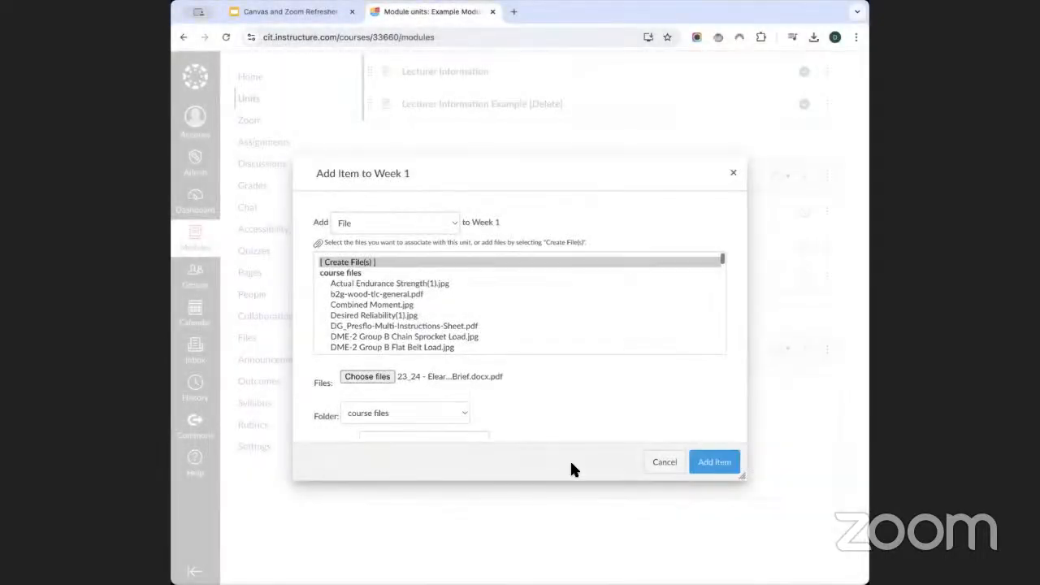
pyautogui.scroll(-1, 560, 376)
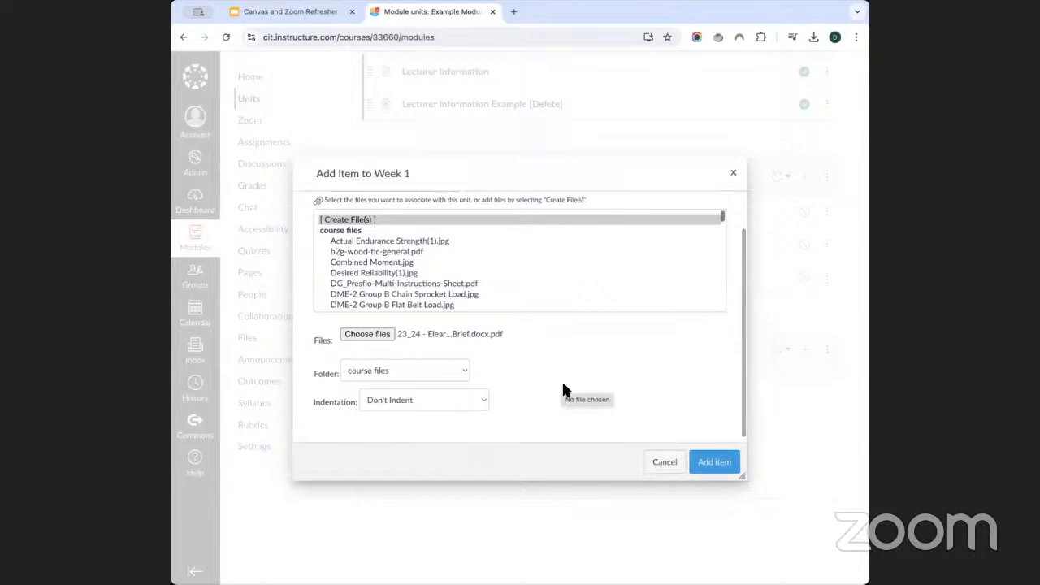
pyautogui.click(701, 460)
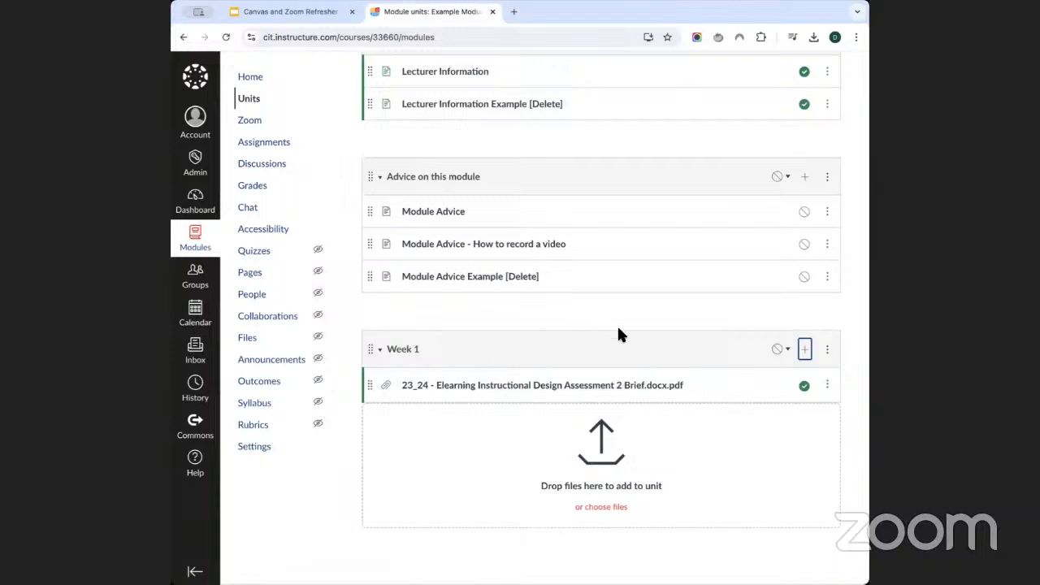
# Step: Add another unit named Week 2 below the Week 1 unit
pyautogui.scroll(4, 618, 323)
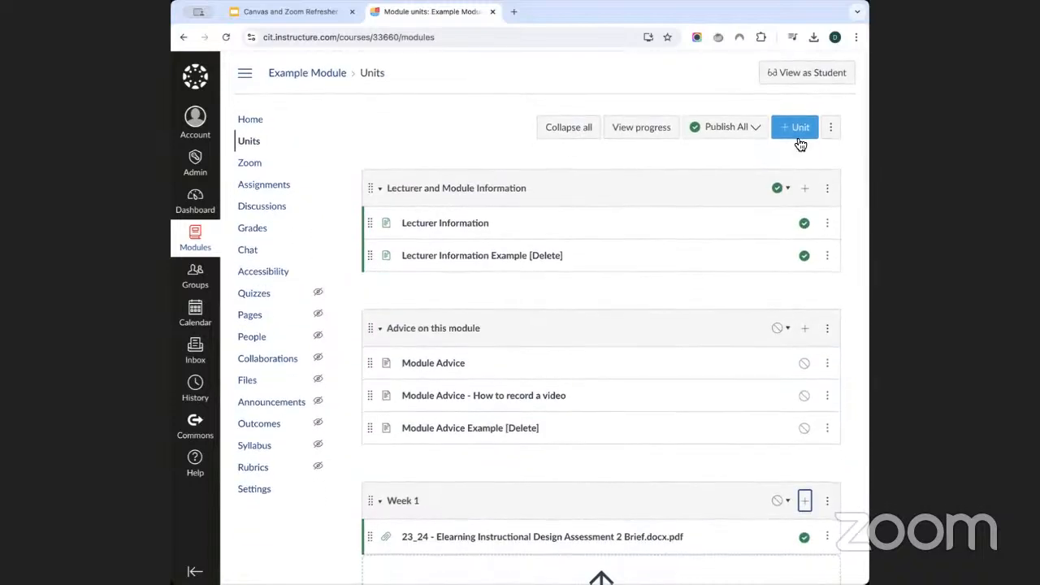
pyautogui.click(796, 129)
pyautogui.click(691, 149)
pyautogui.write('Week 2')
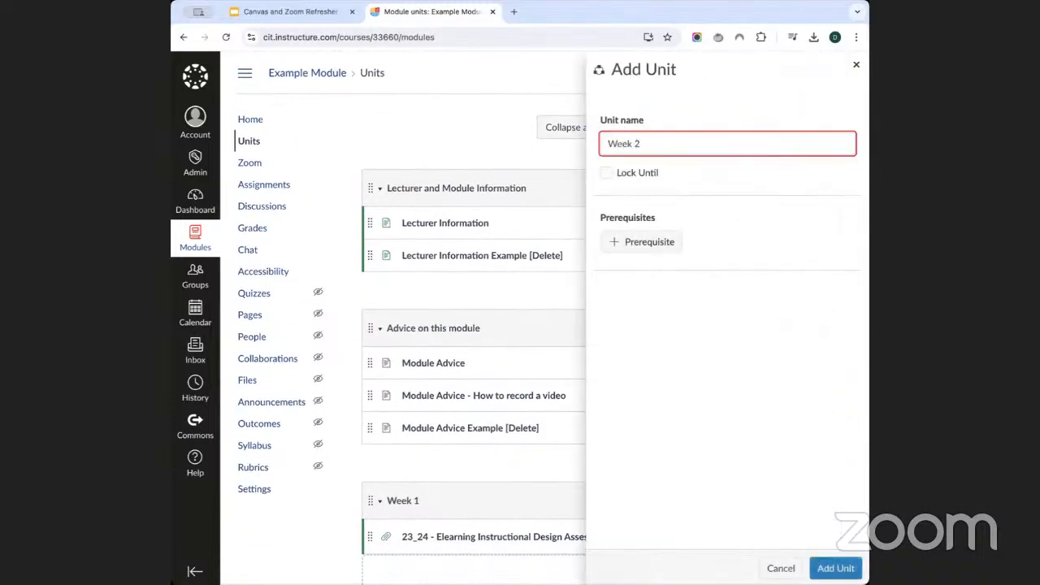
pyautogui.click(835, 568)
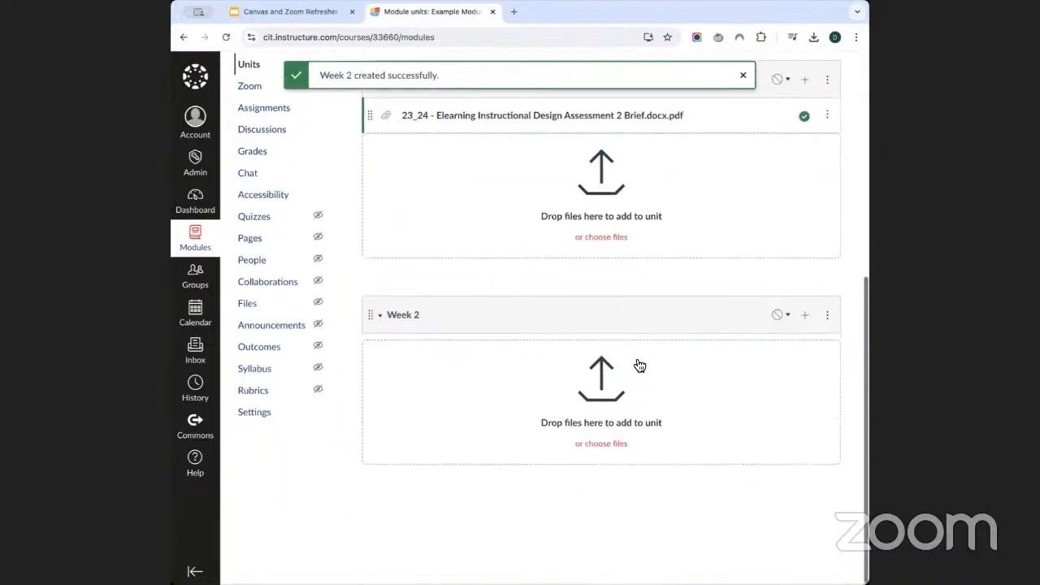
# Step: Upload "23_24 - Elearning Instructional Design Assessment 2 Brief.docx.pdf" straight into the Week 2 unit through its file drop area
pyautogui.click(603, 423)
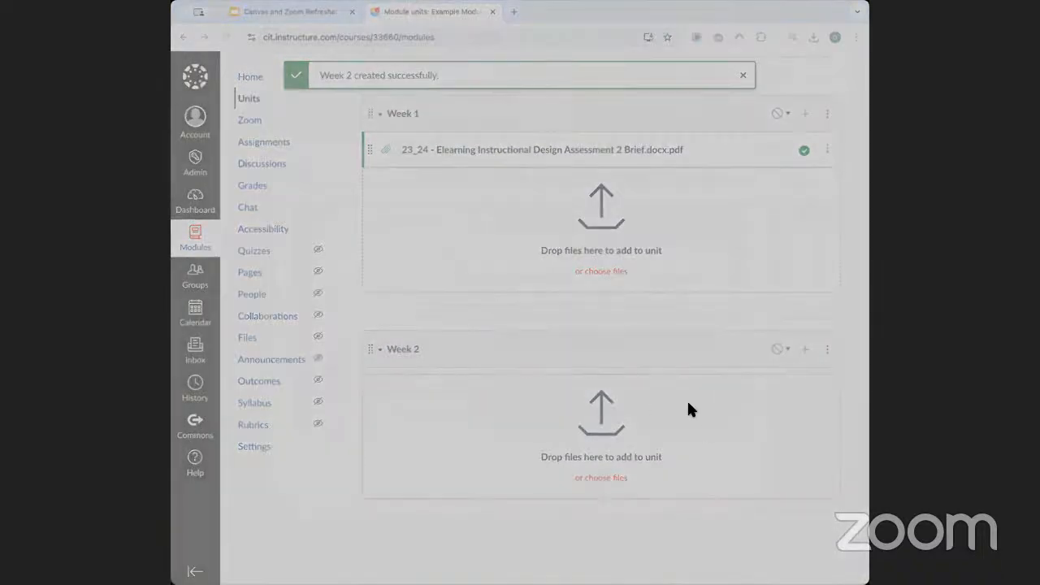
pyautogui.click(681, 417)
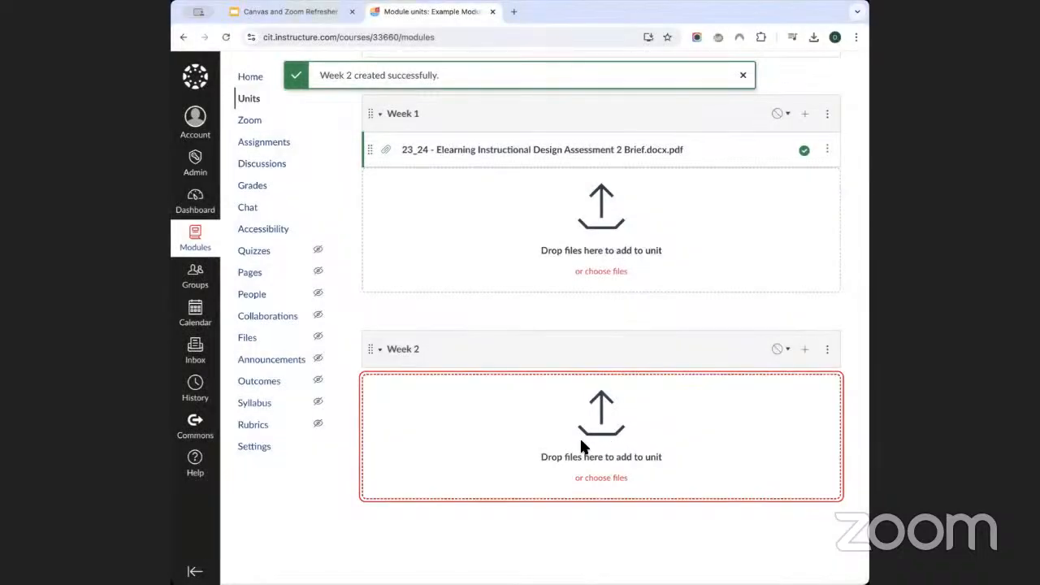
pyautogui.click(580, 436)
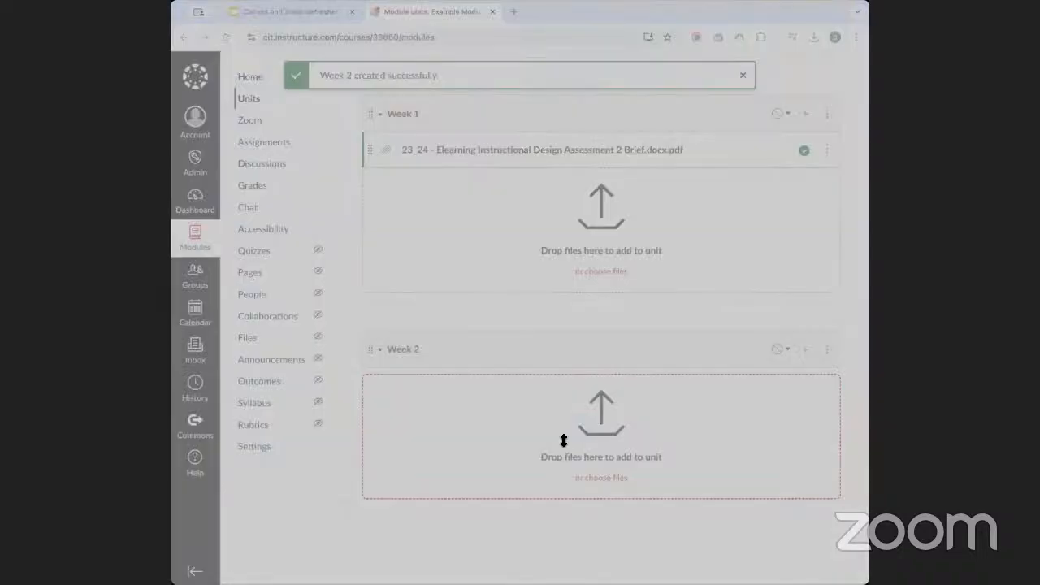
pyautogui.doubleClick(404, 205)
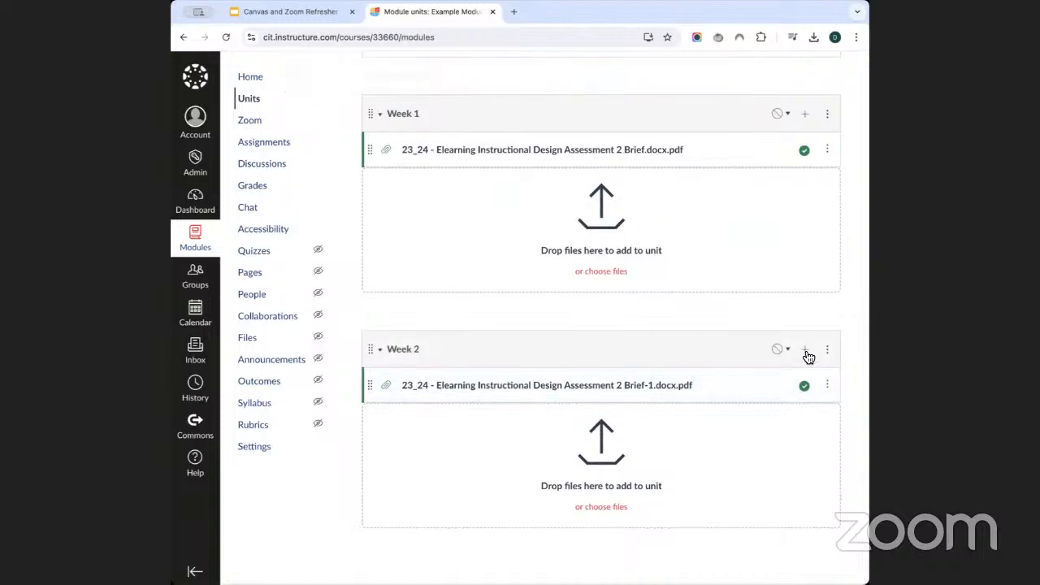
pyautogui.click(804, 350)
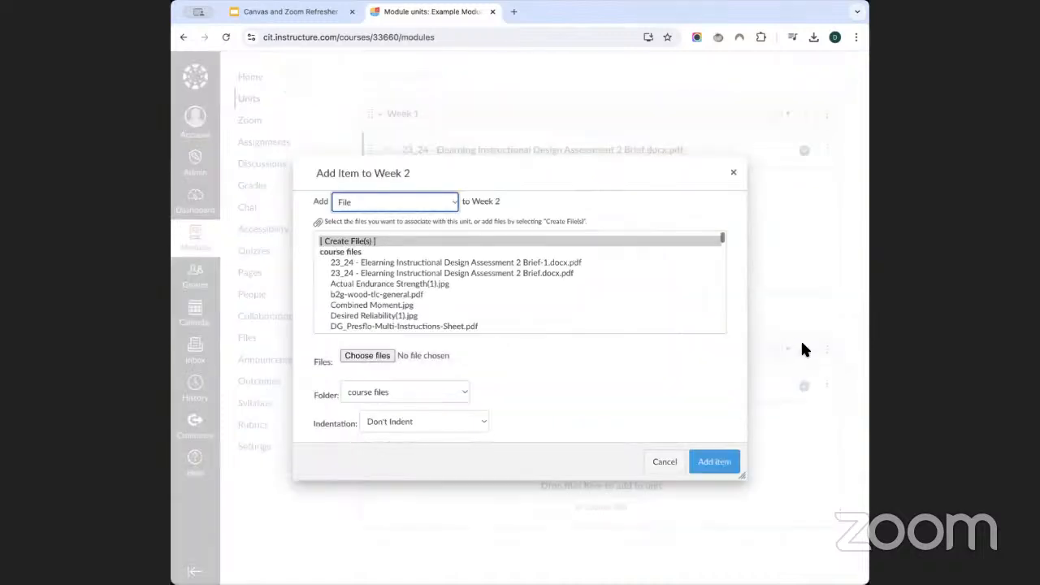
pyautogui.click(390, 203)
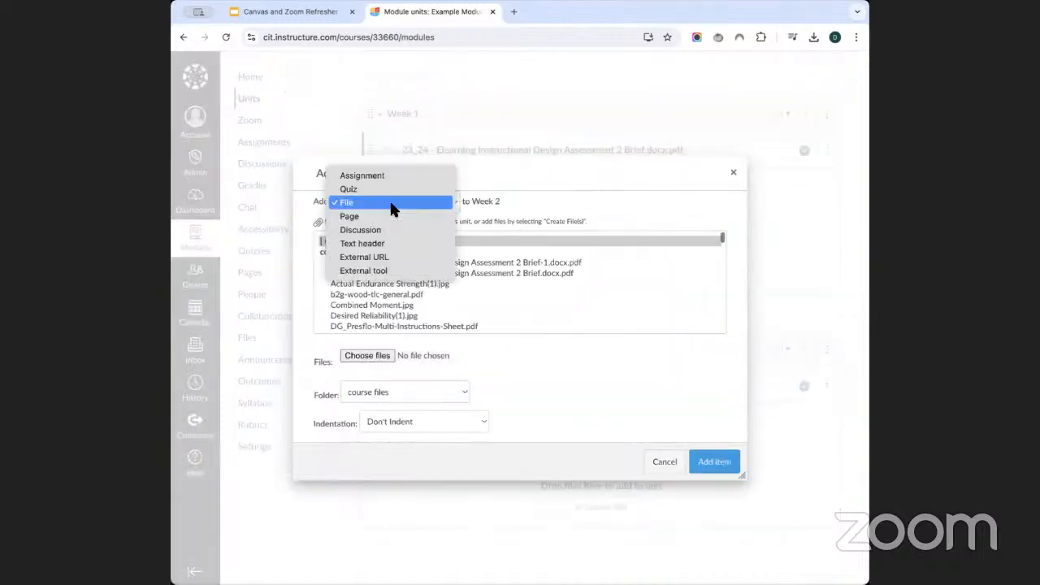
pyautogui.press('Escape')
pyautogui.click(373, 254)
pyautogui.click(386, 257)
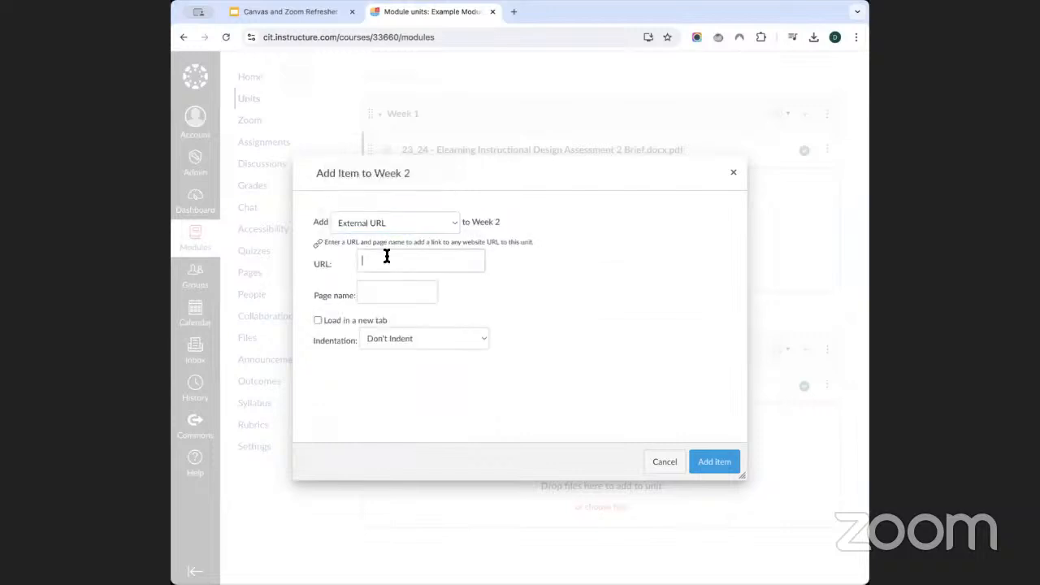
pyautogui.write('http://')
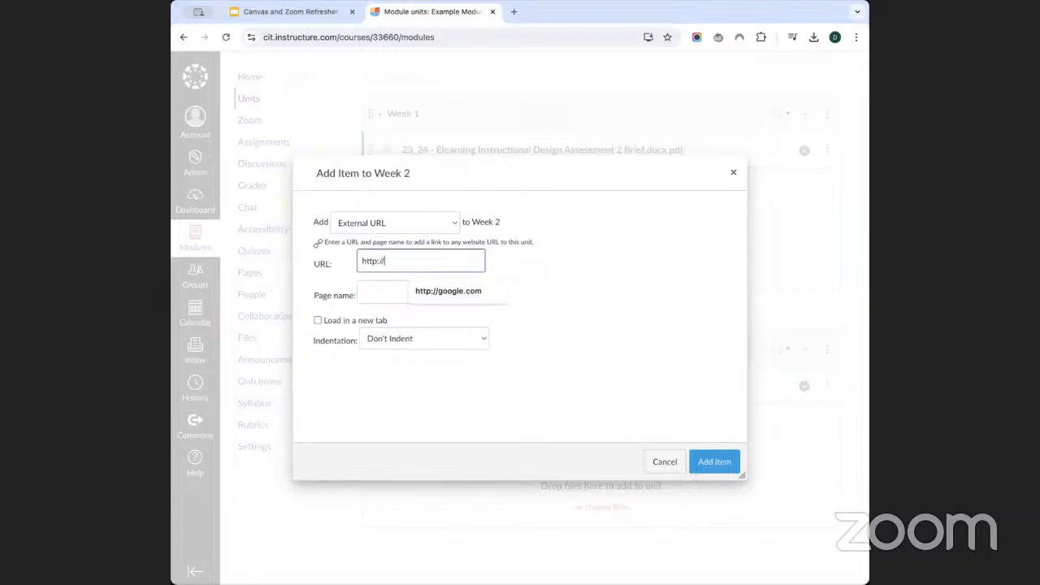
pyautogui.write('google.com')
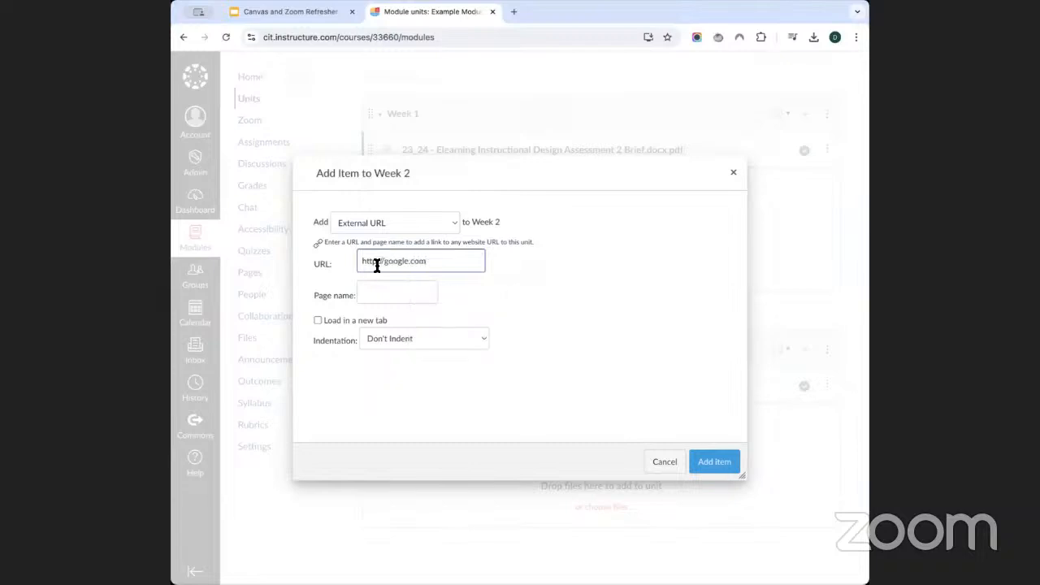
pyautogui.click(365, 296)
pyautogui.write('Google')
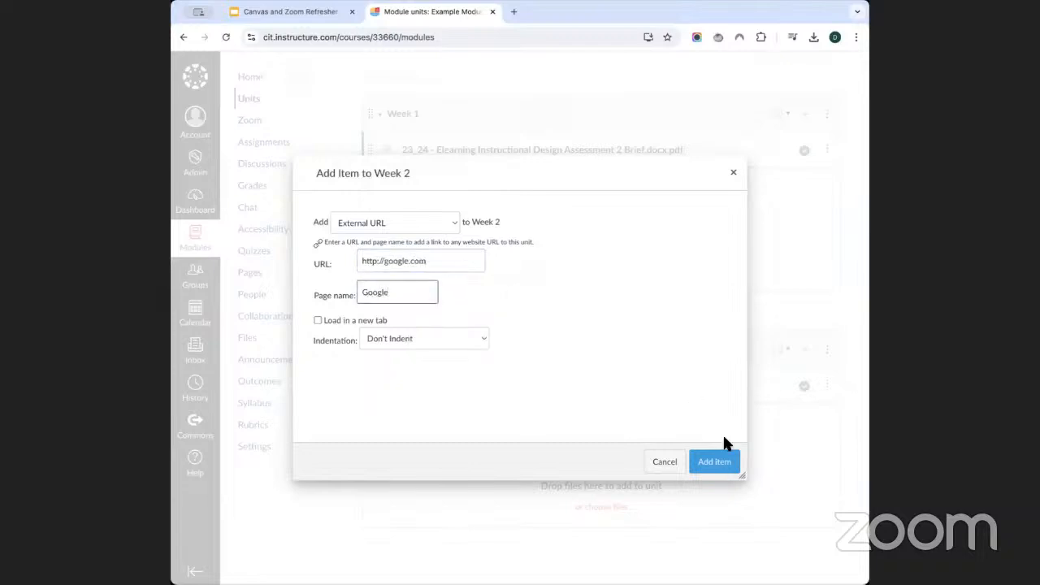
pyautogui.click(715, 462)
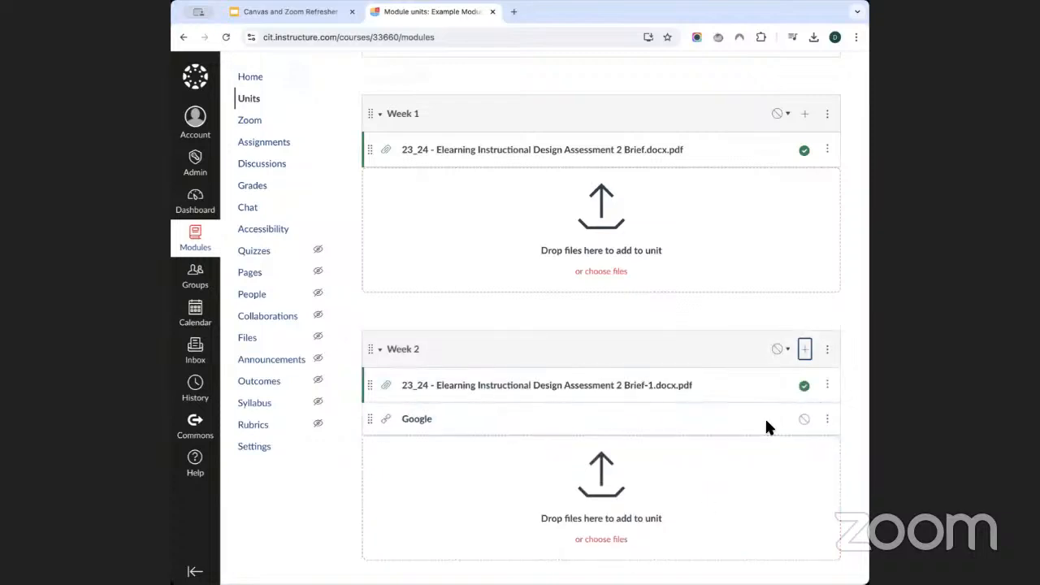
# Step: View the Example Module's home page and return to its Units page
pyautogui.scroll(5, 795, 299)
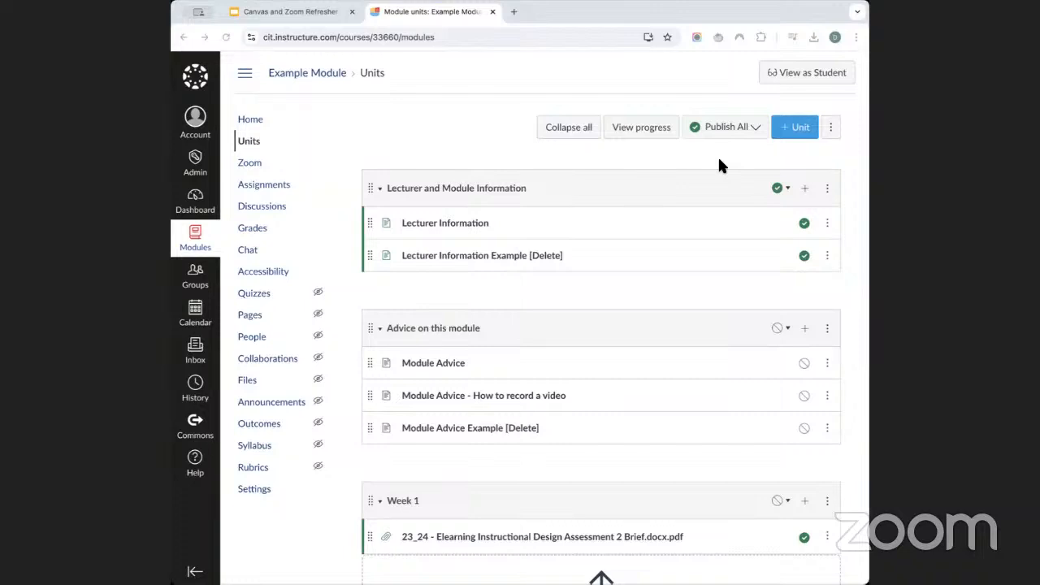
pyautogui.click(251, 119)
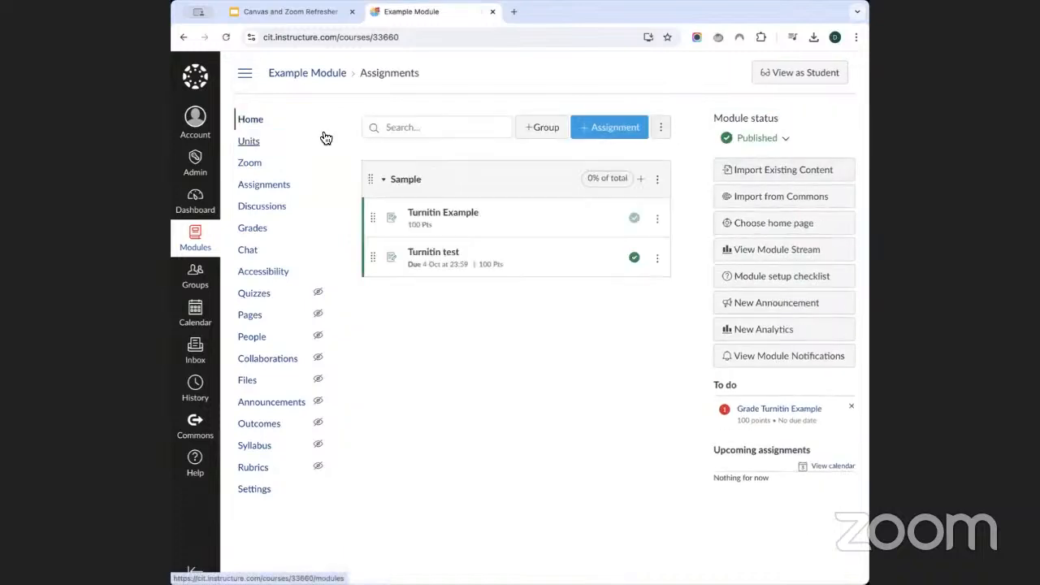
pyautogui.click(283, 142)
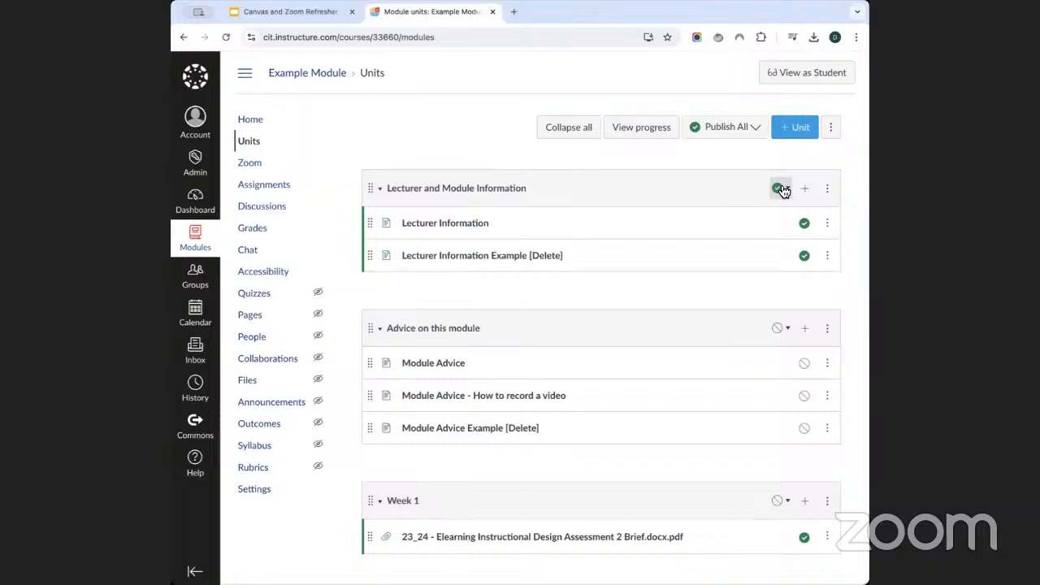
# Step: Open the Elearning Instructional Design module from the unpublished modules on the Dashboard and look through its weekly units
pyautogui.click(204, 204)
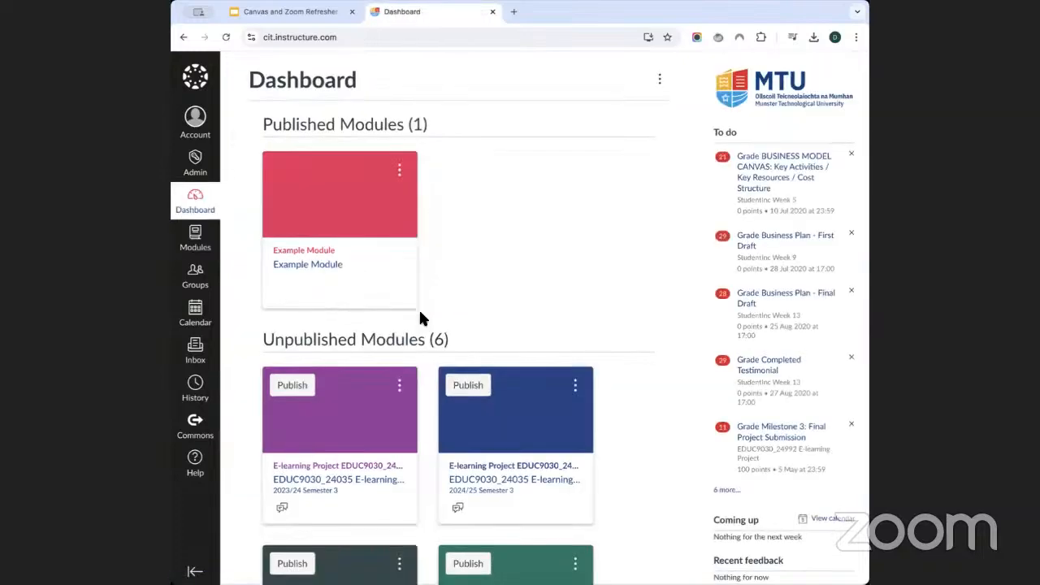
pyautogui.scroll(-3, 347, 295)
pyautogui.moveTo(262, 218); pyautogui.dragTo(356, 216)
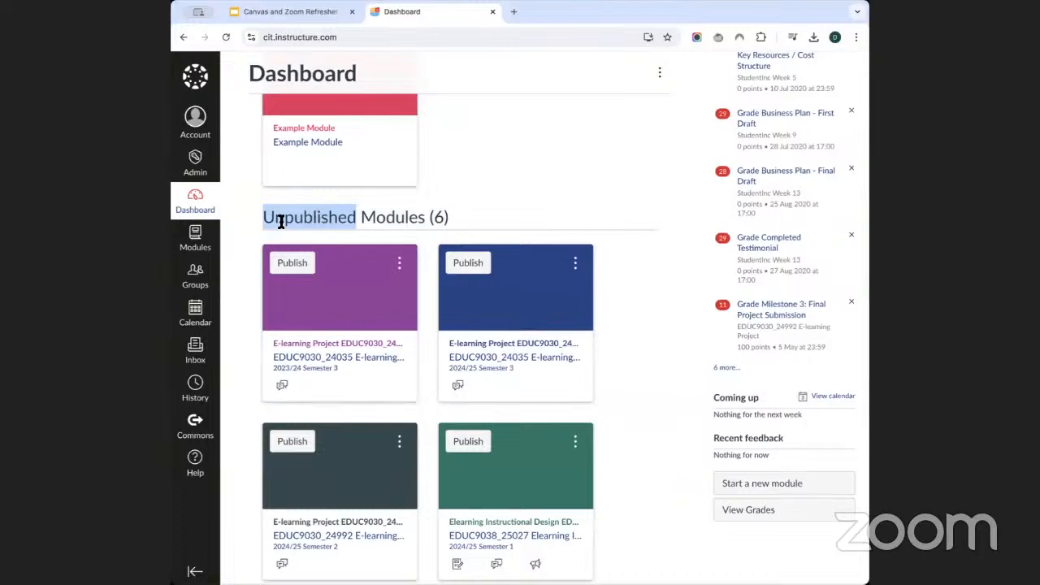
pyautogui.click(497, 524)
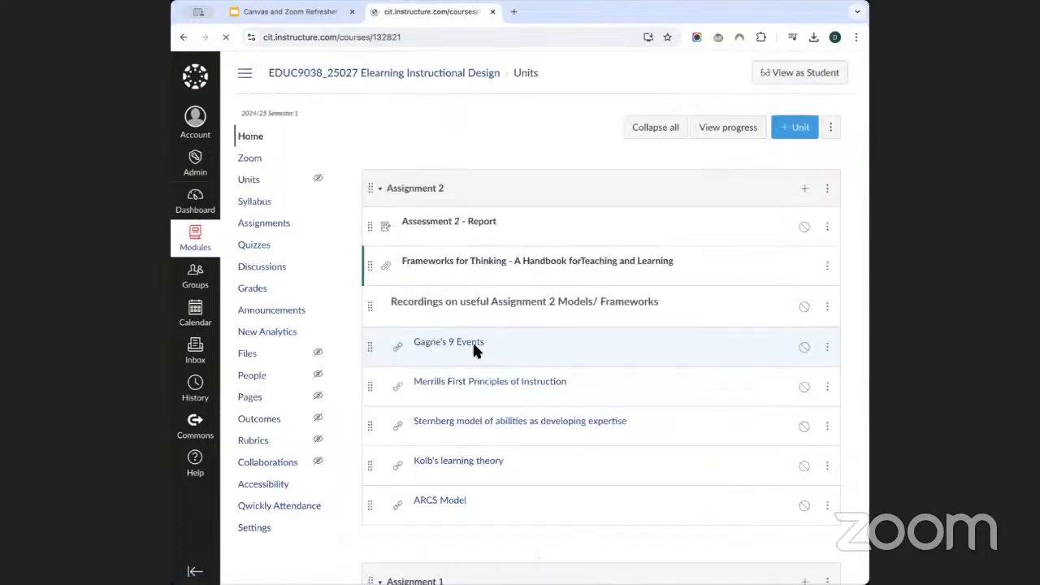
pyautogui.scroll(-20, 515, 294)
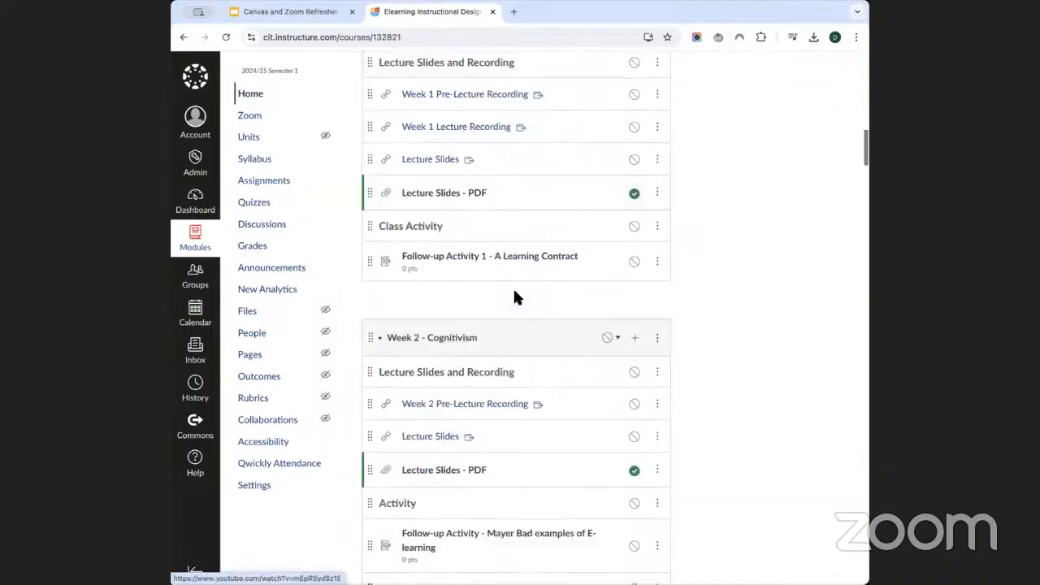
pyautogui.scroll(-15, 514, 294)
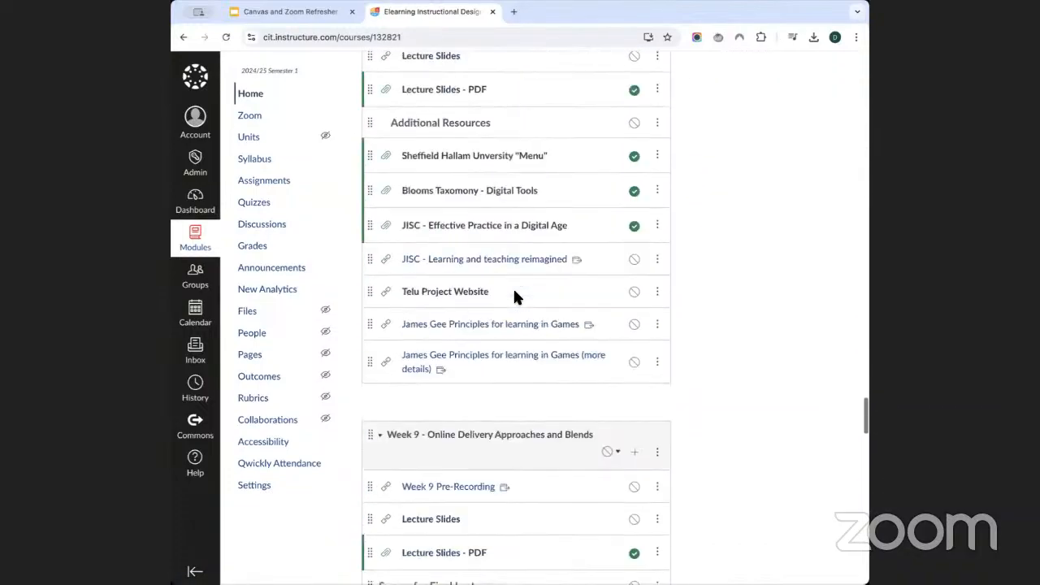
# Step: Go back to the Example Module through the Dashboard and set its module status to Unpublish
pyautogui.click(199, 201)
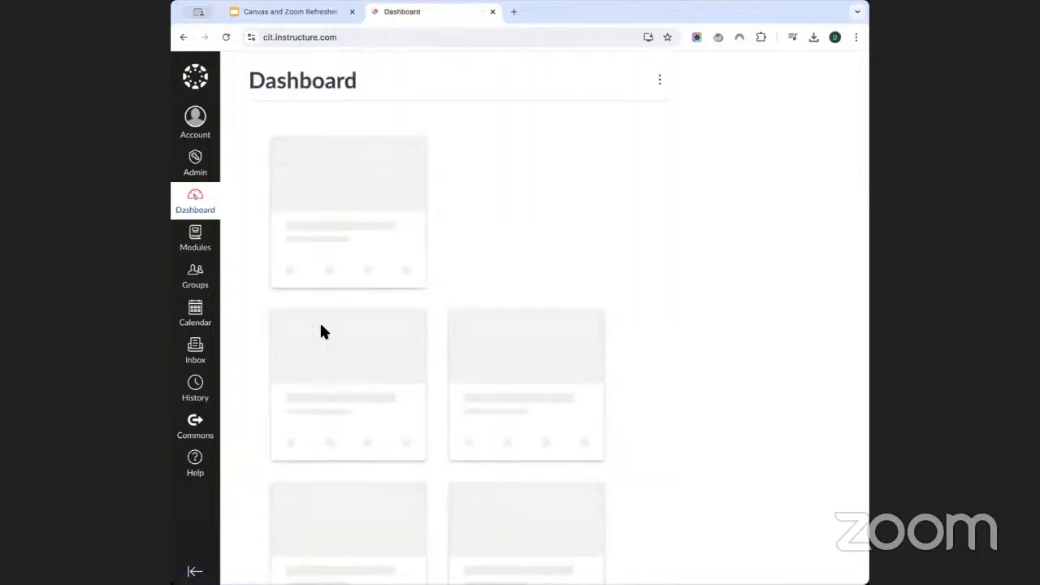
pyautogui.click(310, 255)
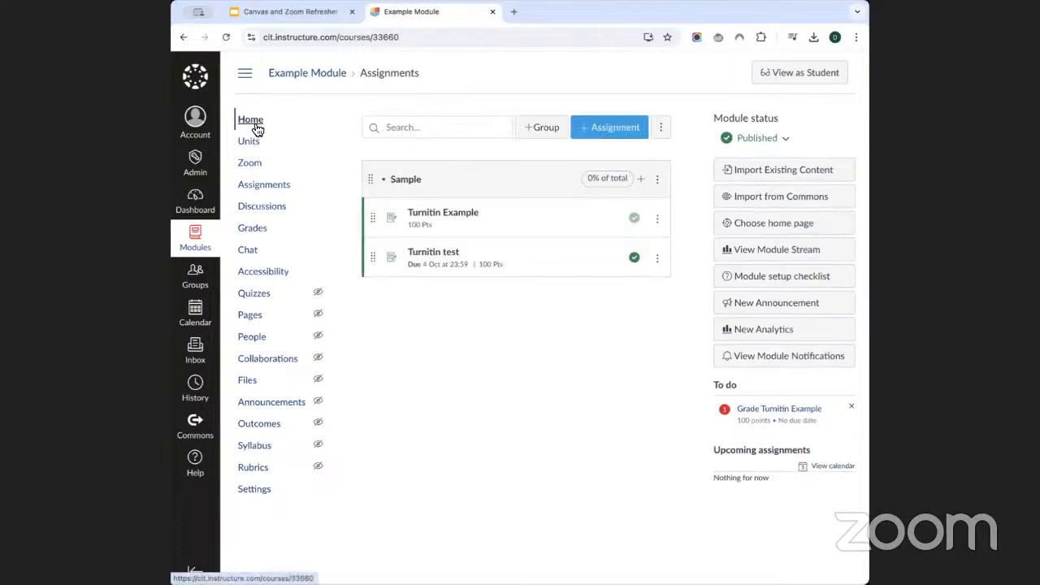
pyautogui.click(764, 144)
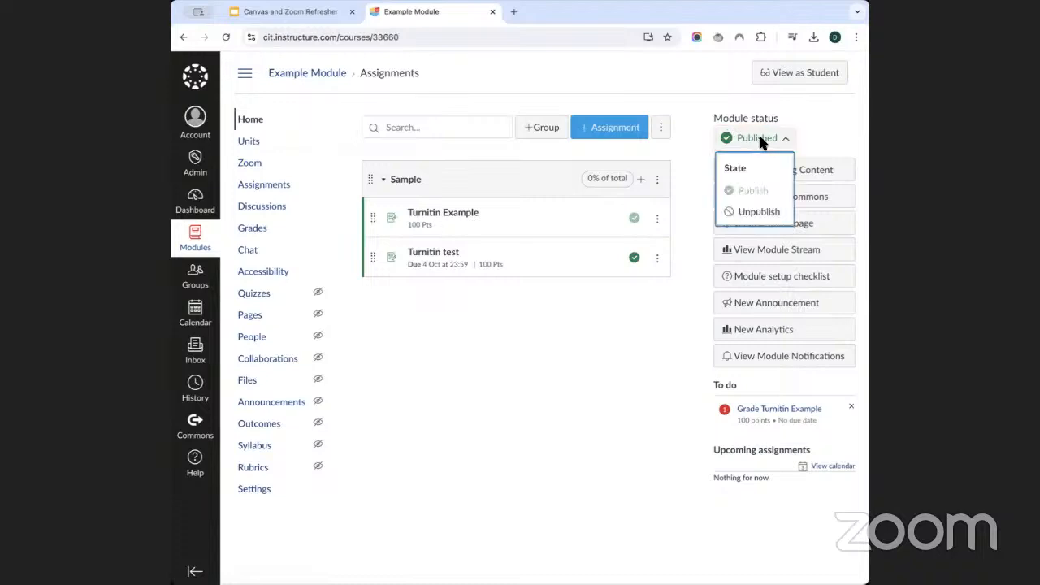
pyautogui.click(758, 209)
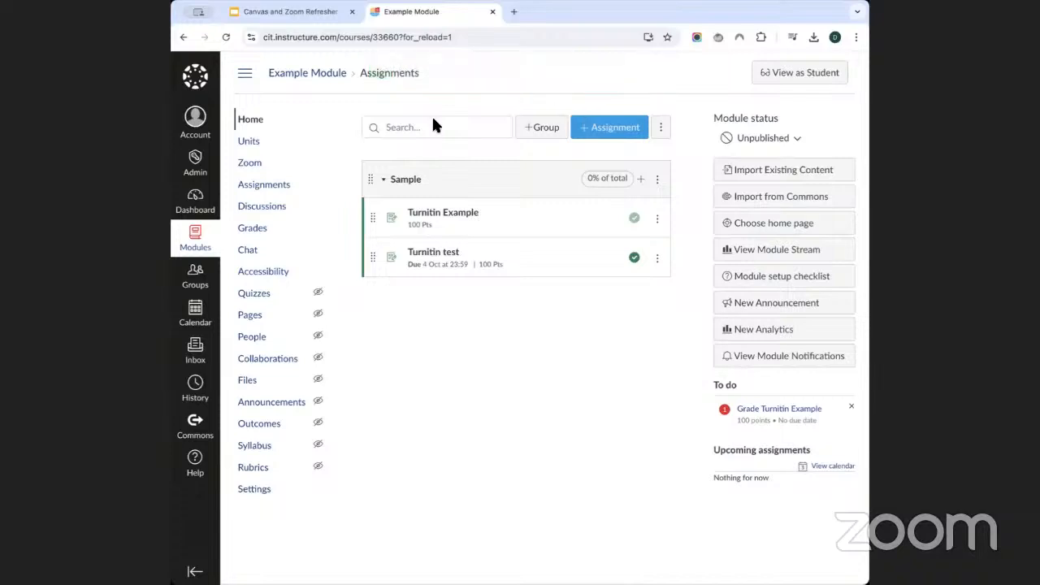
# Step: Review the published state of each unit and item on the Units page, and preview that page in student view before leaving it
pyautogui.click(249, 142)
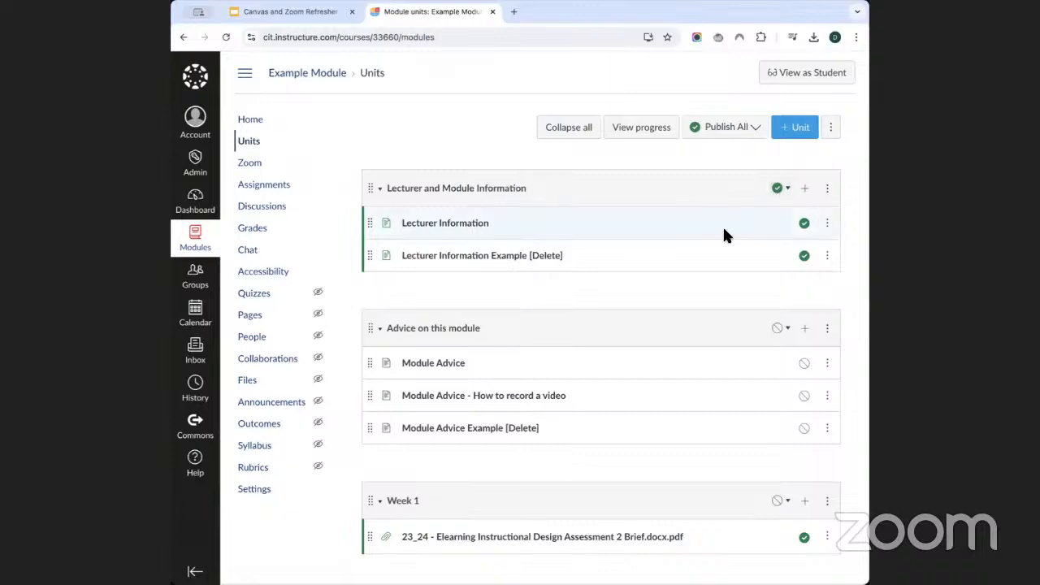
pyautogui.scroll(-3, 707, 244)
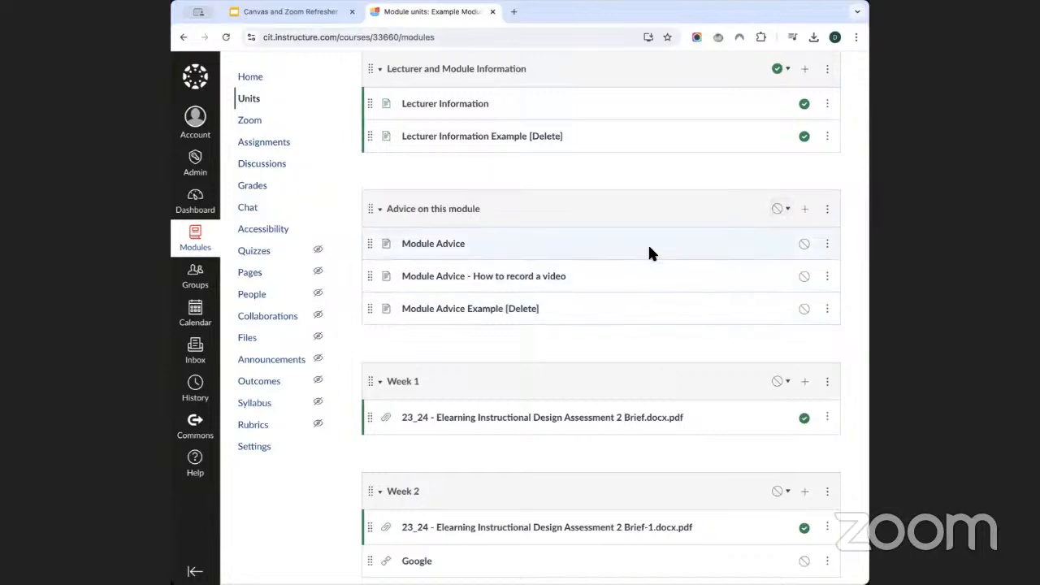
pyautogui.scroll(3, 650, 253)
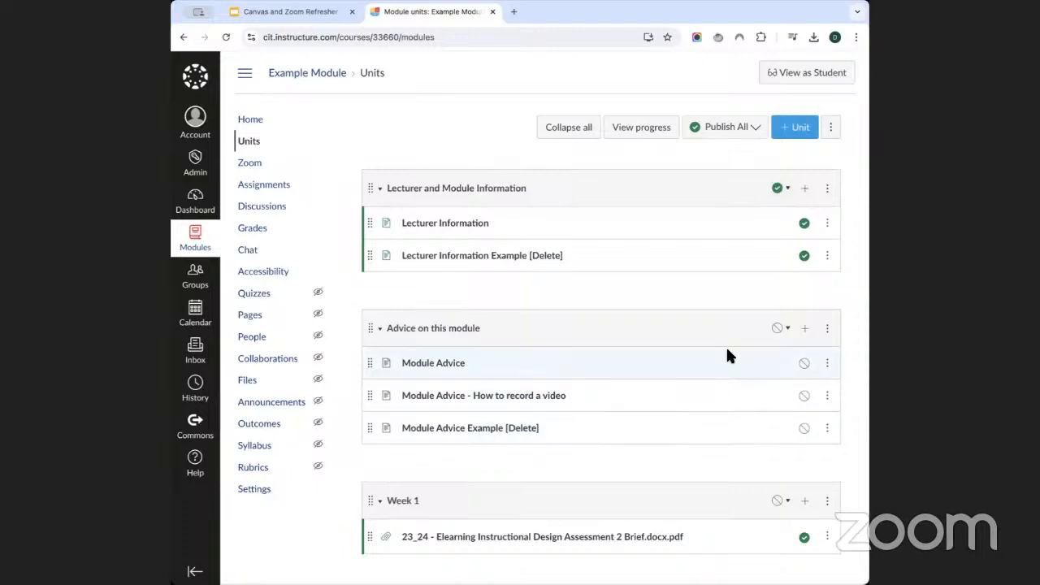
pyautogui.scroll(-5, 726, 356)
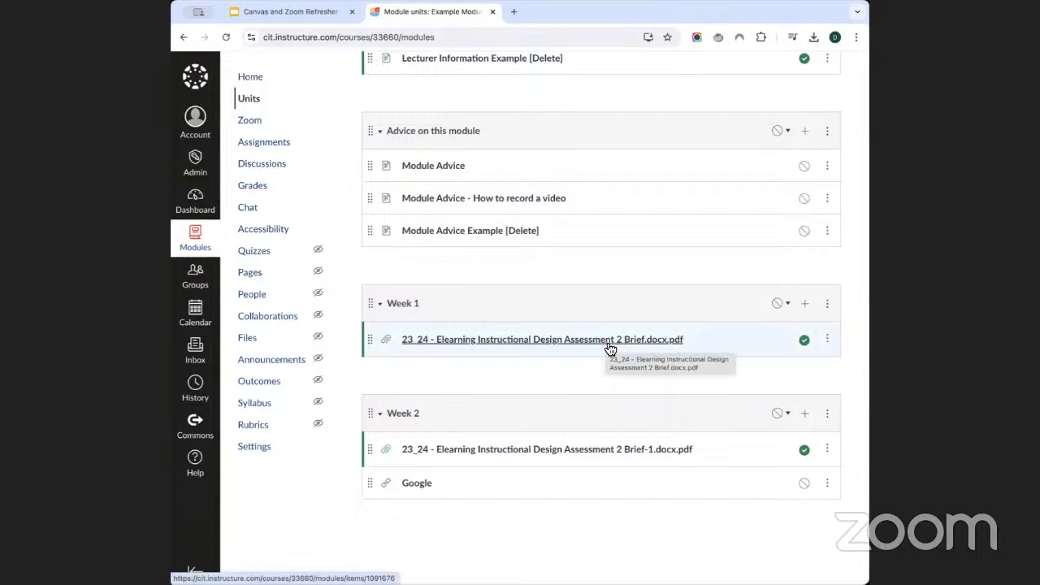
pyautogui.scroll(5, 609, 348)
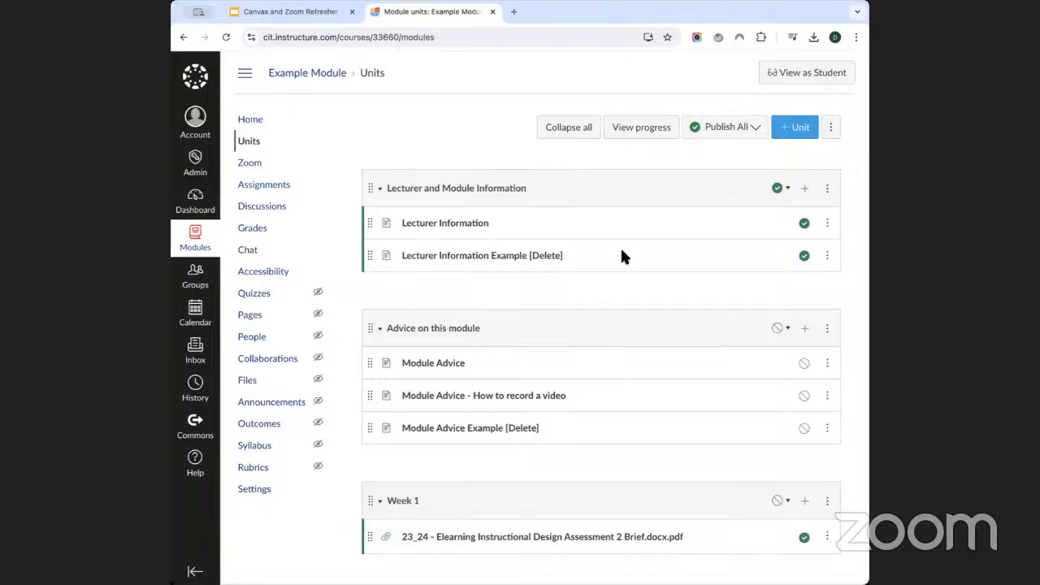
pyautogui.click(788, 81)
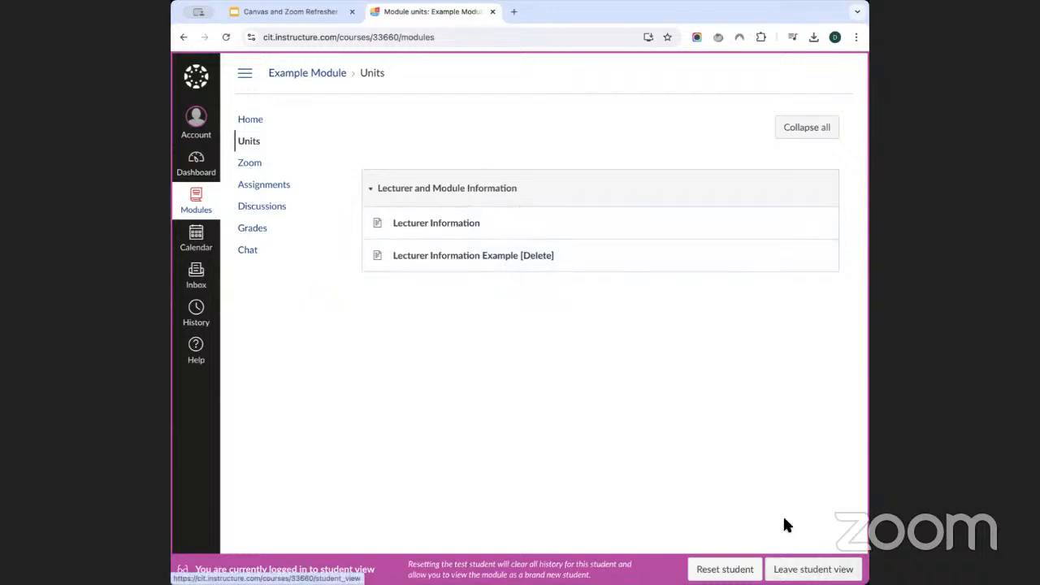
pyautogui.click(808, 572)
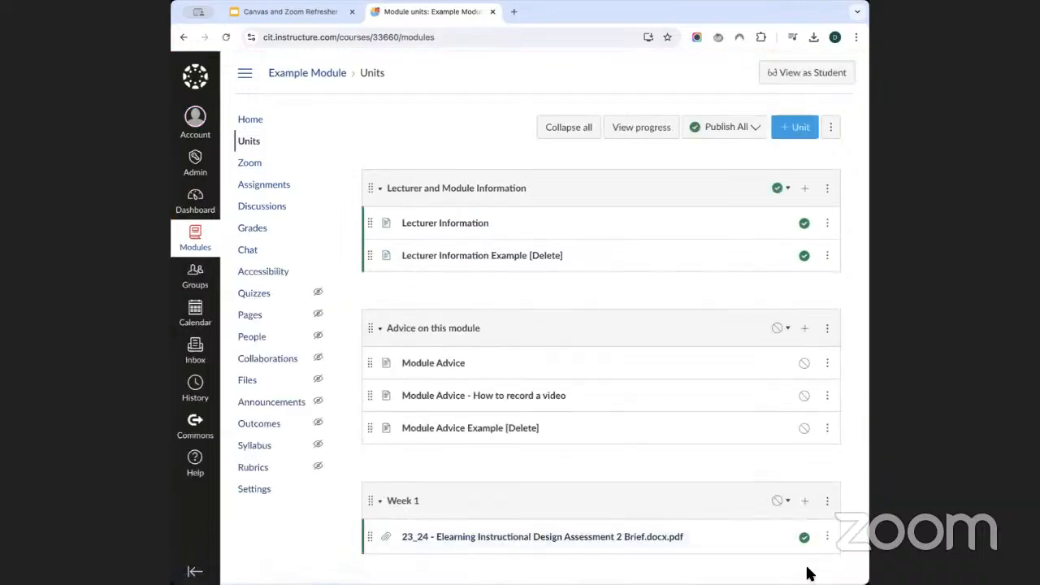
# Step: Publish the "Advice on this module" unit together with all its items
pyautogui.scroll(-3, 738, 299)
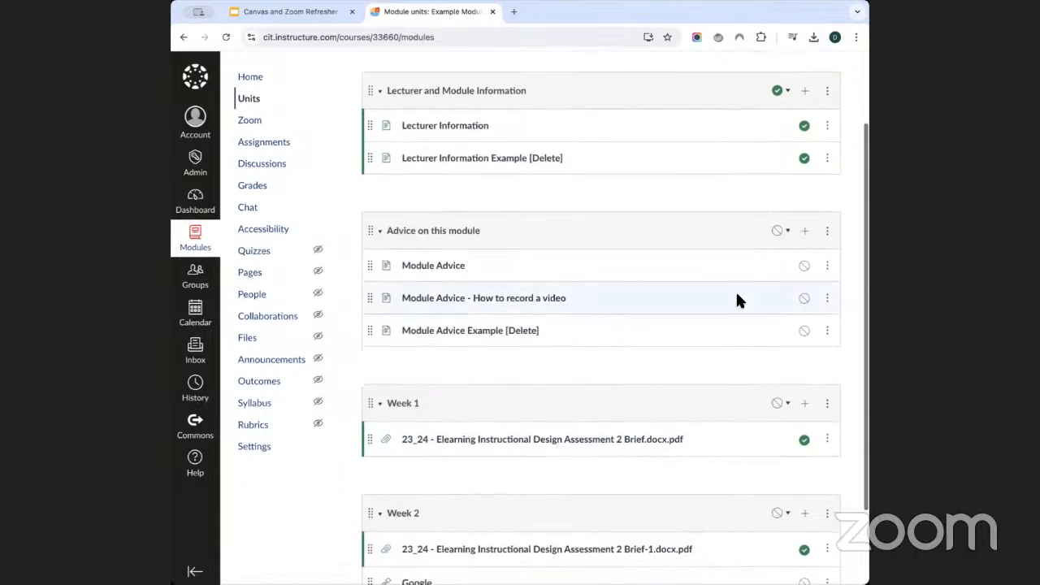
pyautogui.scroll(-3, 737, 296)
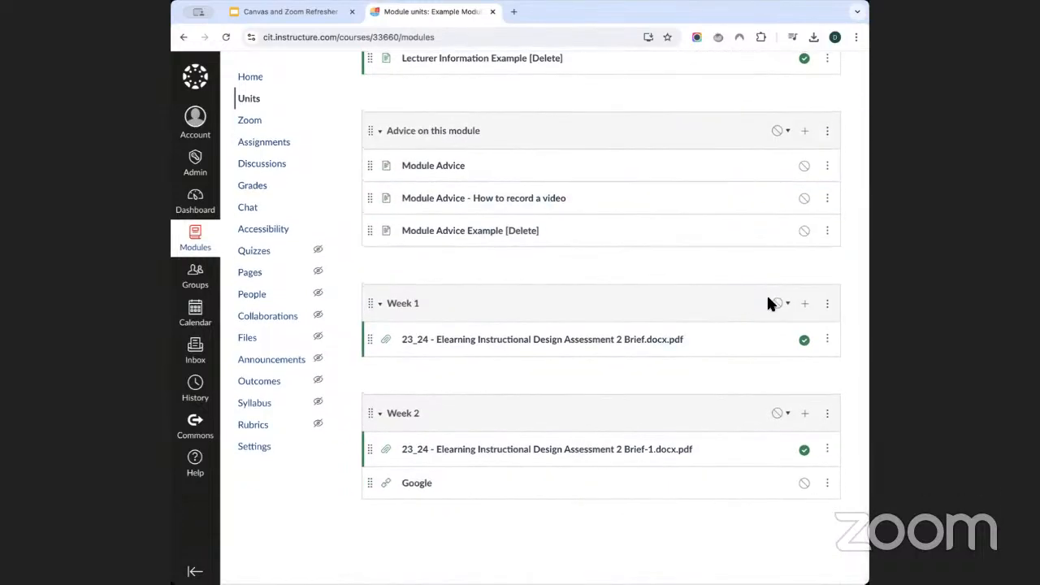
pyautogui.scroll(5, 769, 302)
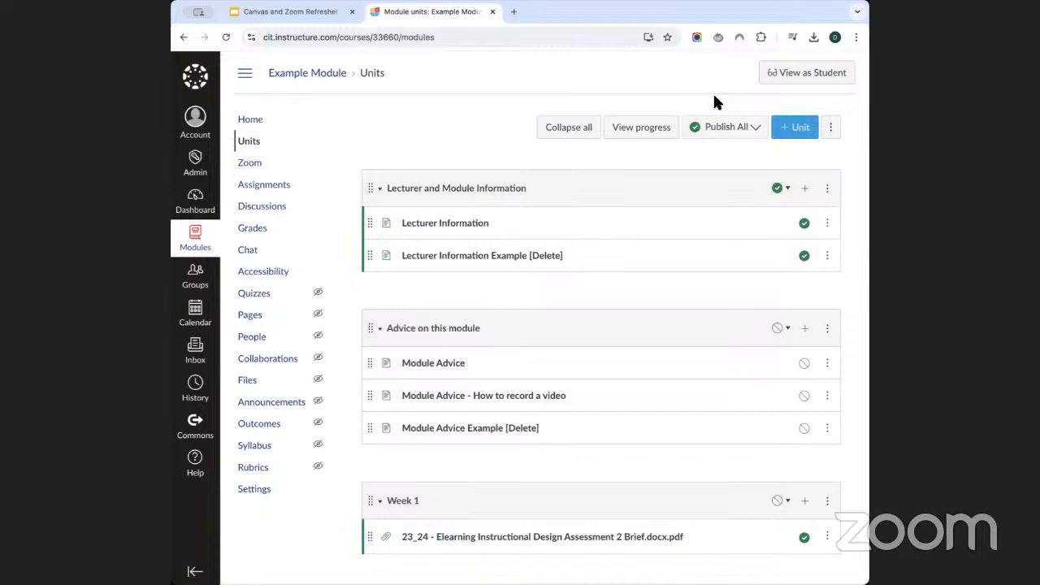
pyautogui.click(789, 329)
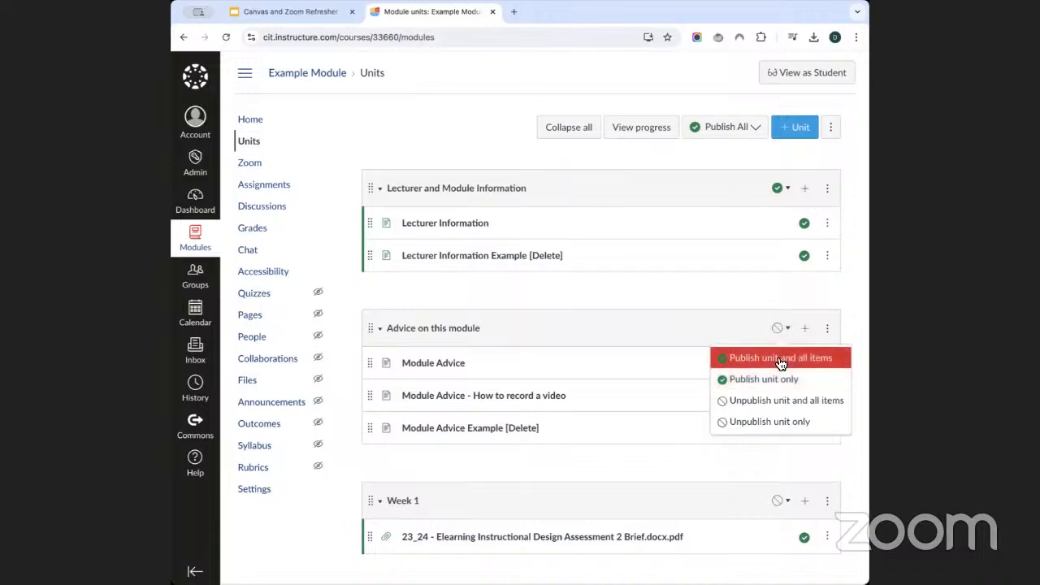
pyautogui.click(781, 358)
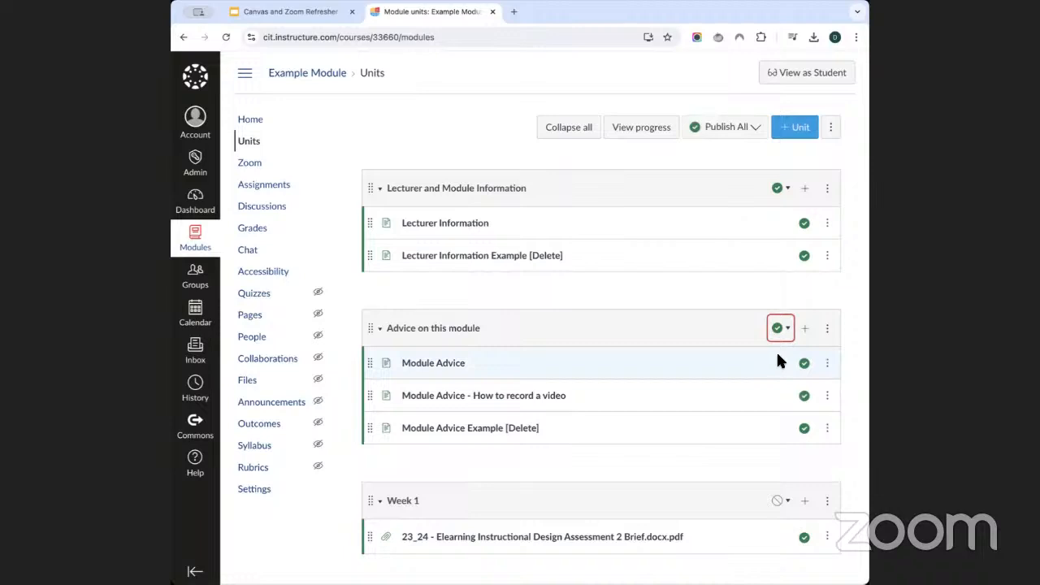
# Step: Unpublish the "Lecturer Information Example [Delete]" item and publish it again, leaving both Lecturer and Module Information items published
pyautogui.click(804, 255)
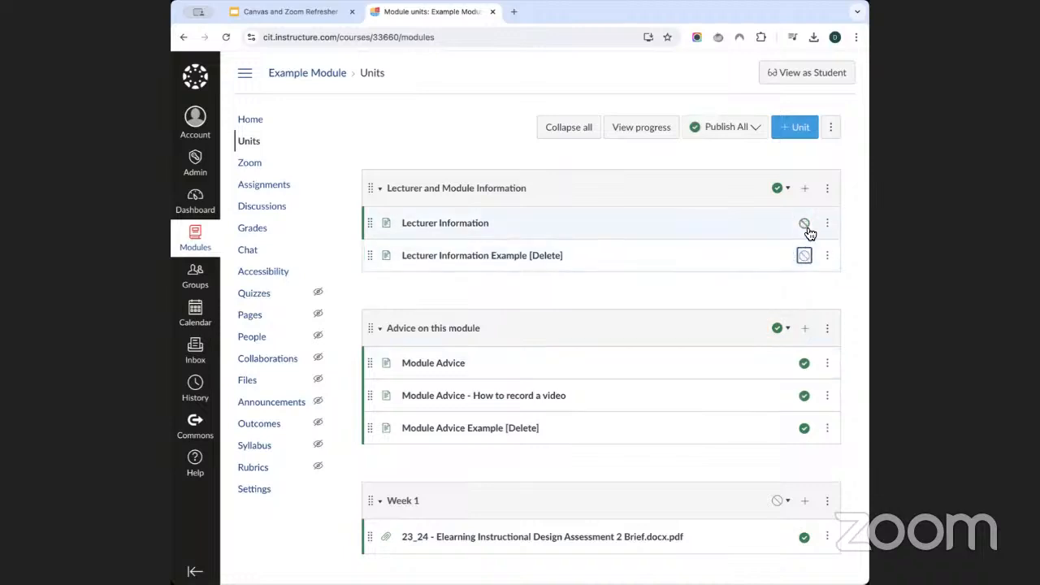
pyautogui.click(805, 226)
pyautogui.click(804, 256)
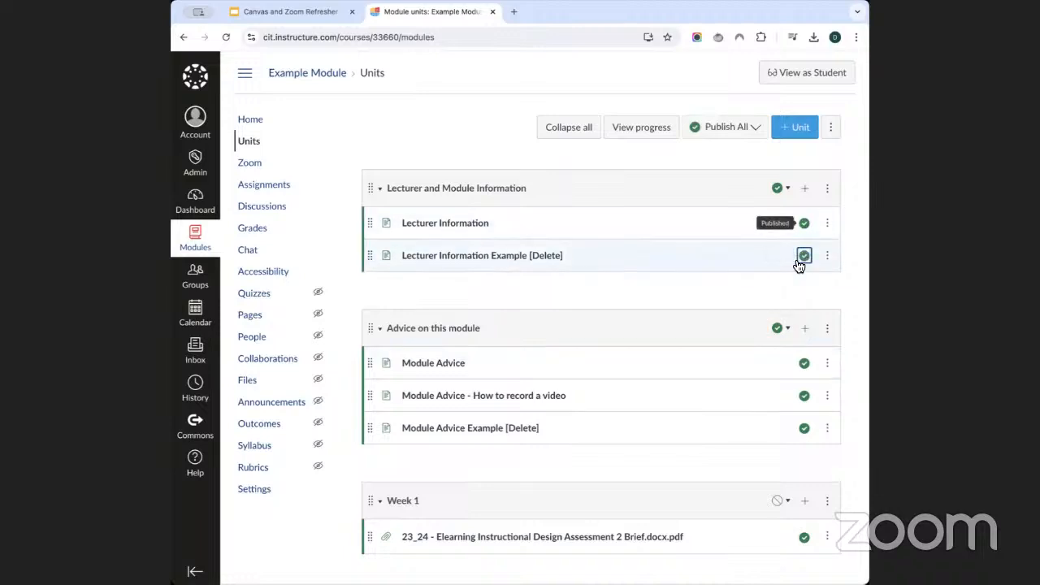
# Step: Unpublish all units and items of the Example Module, and check the result in student view before leaving it
pyautogui.click(749, 134)
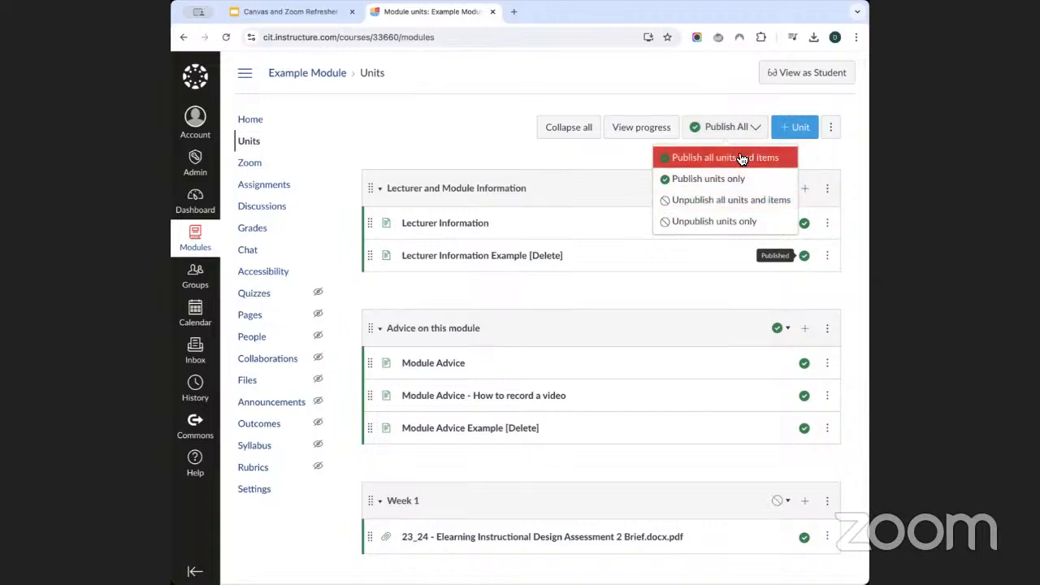
pyautogui.click(732, 200)
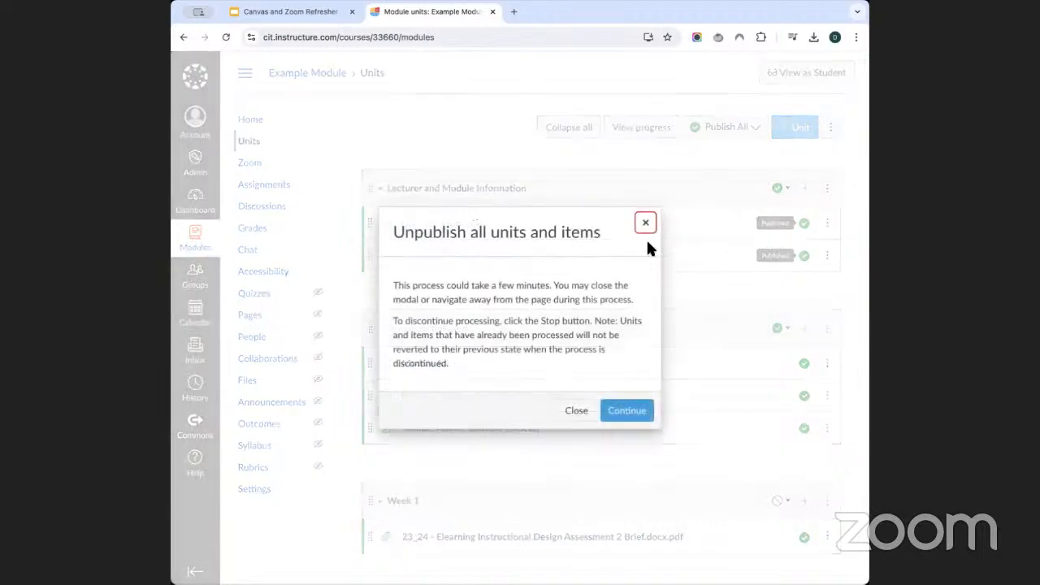
pyautogui.click(624, 408)
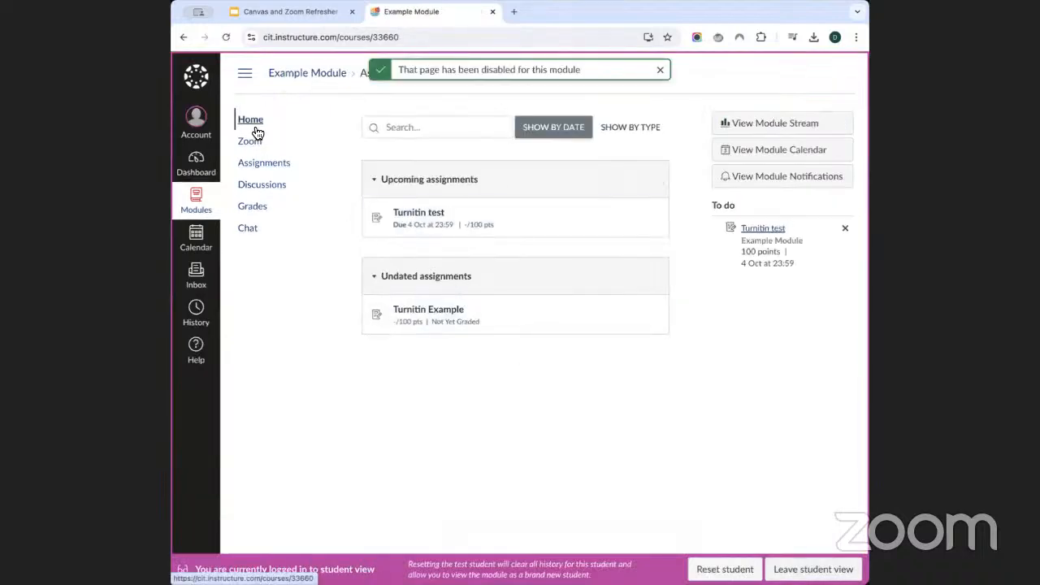
pyautogui.click(827, 563)
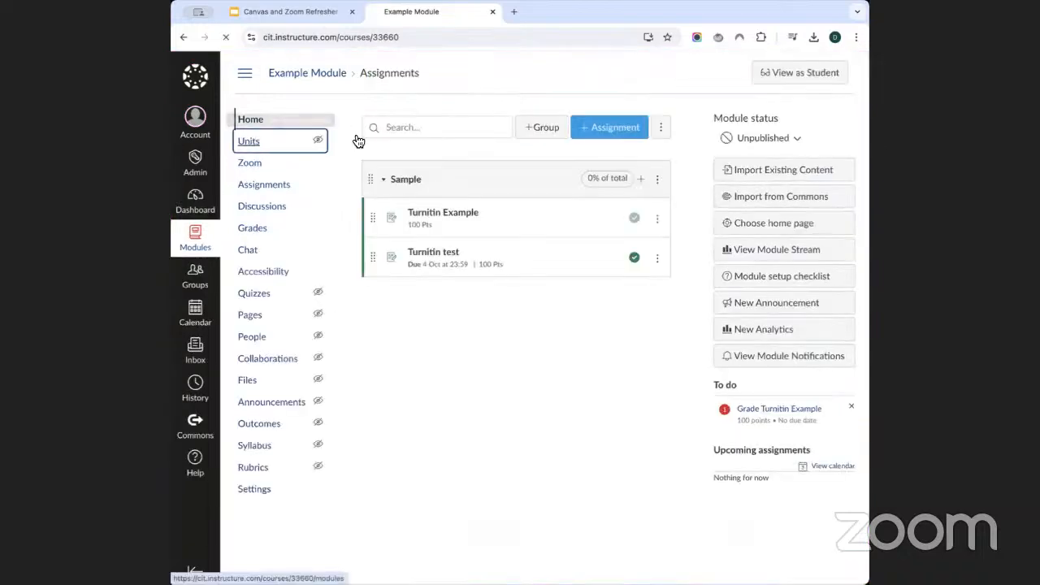
# Step: Publish all units and items of the Example Module from its Units page
pyautogui.click(728, 127)
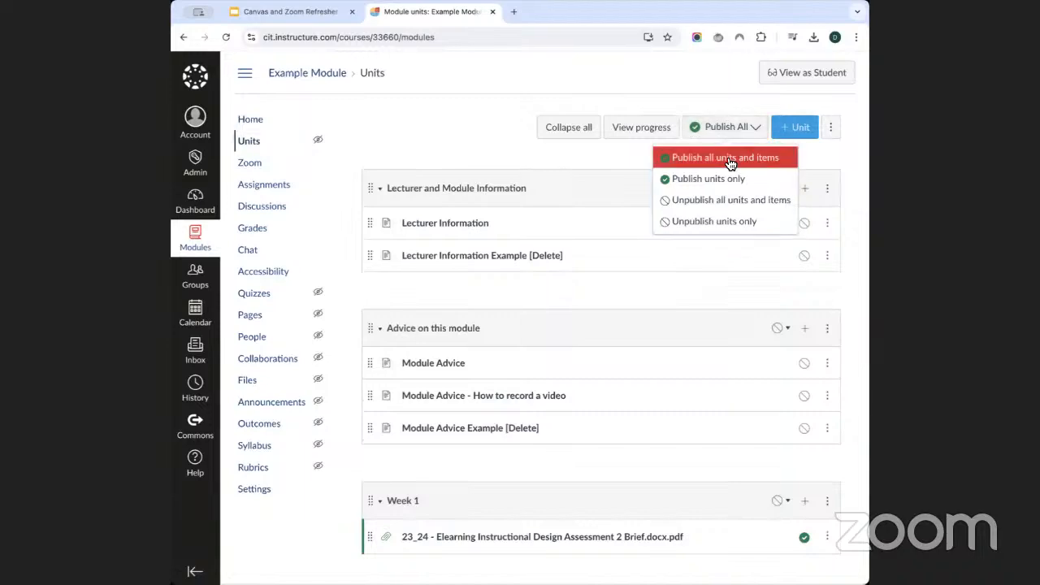
pyautogui.click(729, 160)
pyautogui.click(637, 410)
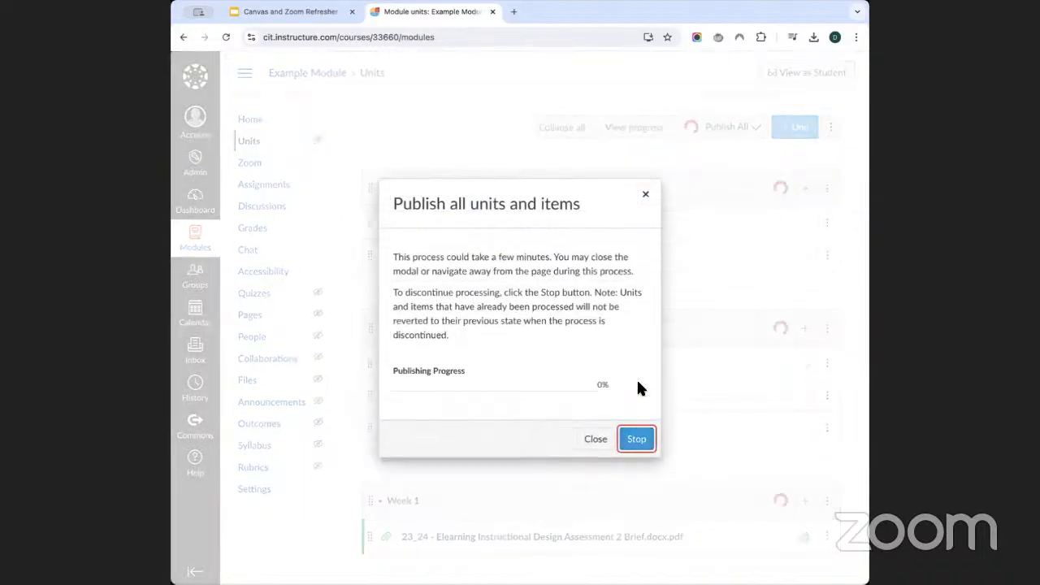
# Step: Look through the published units in student view and leave that view
pyautogui.click(800, 82)
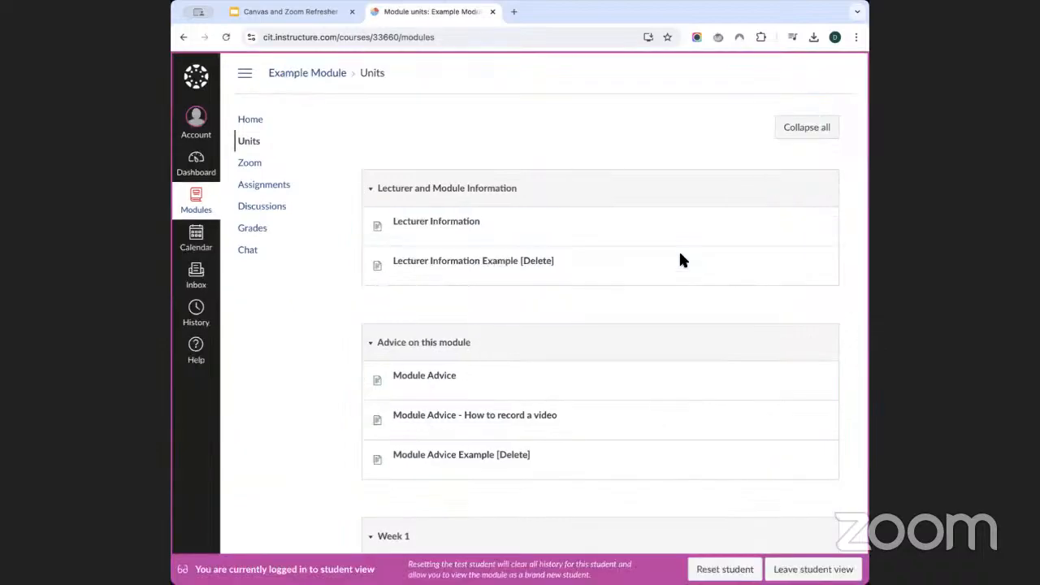
pyautogui.scroll(-4, 680, 255)
pyautogui.scroll(4, 680, 255)
pyautogui.click(831, 569)
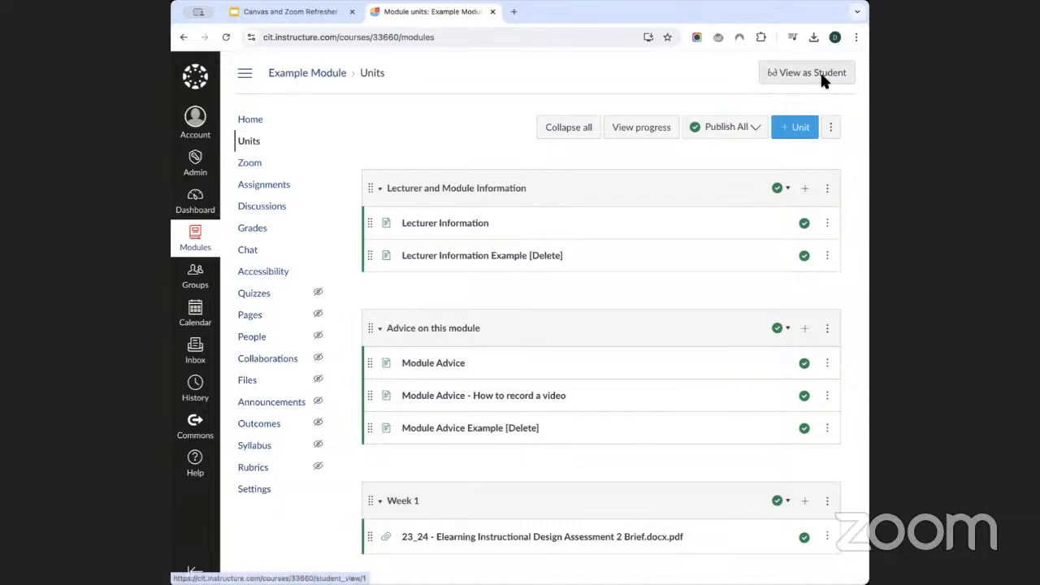
# Step: Review the published state of the items in each unit and the publishing options of the "Lecturer and Module Information" unit
pyautogui.scroll(-3, 794, 220)
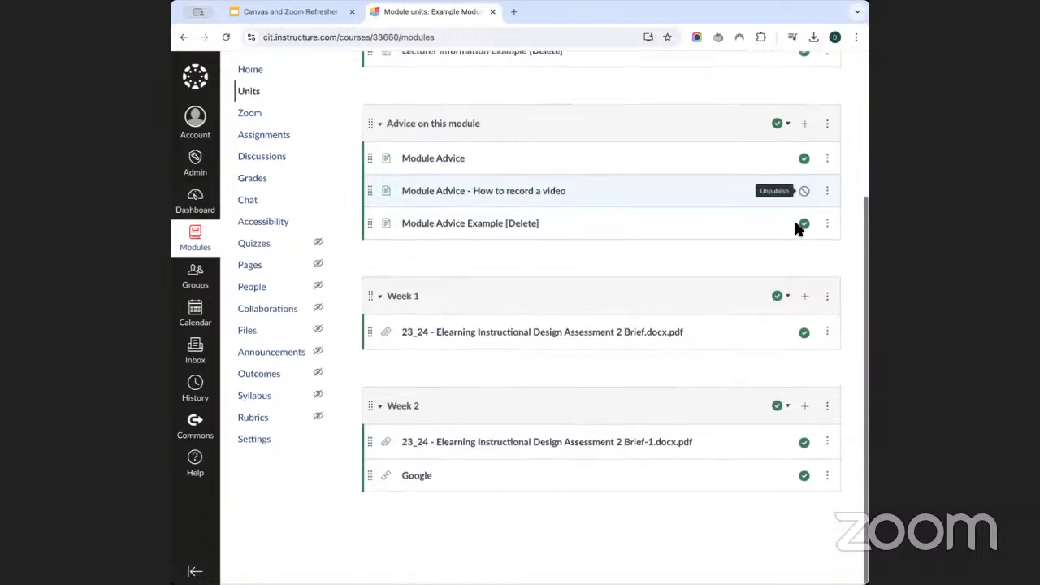
pyautogui.click(794, 219)
pyautogui.scroll(1, 794, 220)
pyautogui.scroll(3, 794, 219)
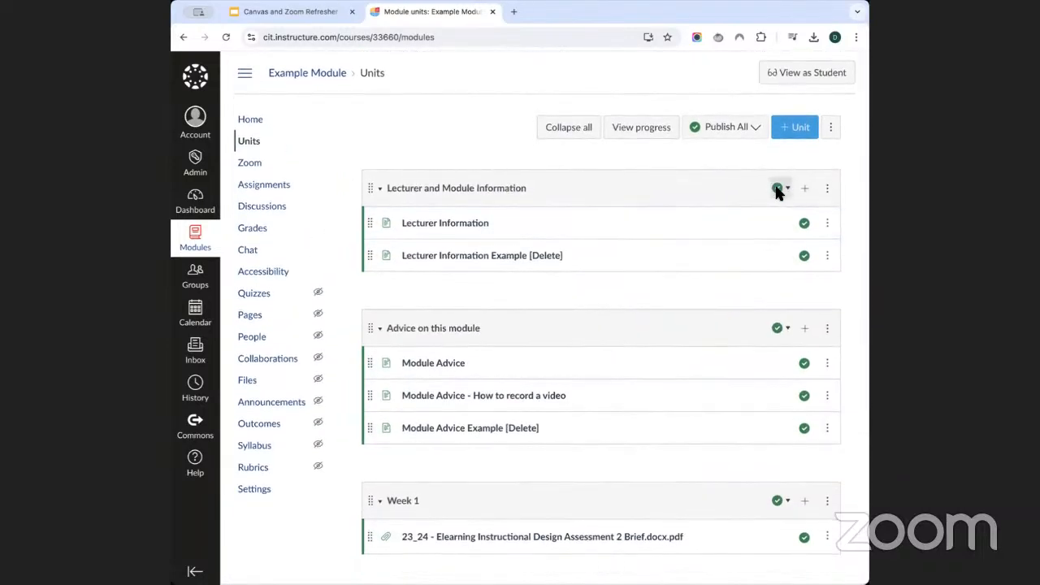
pyautogui.click(786, 187)
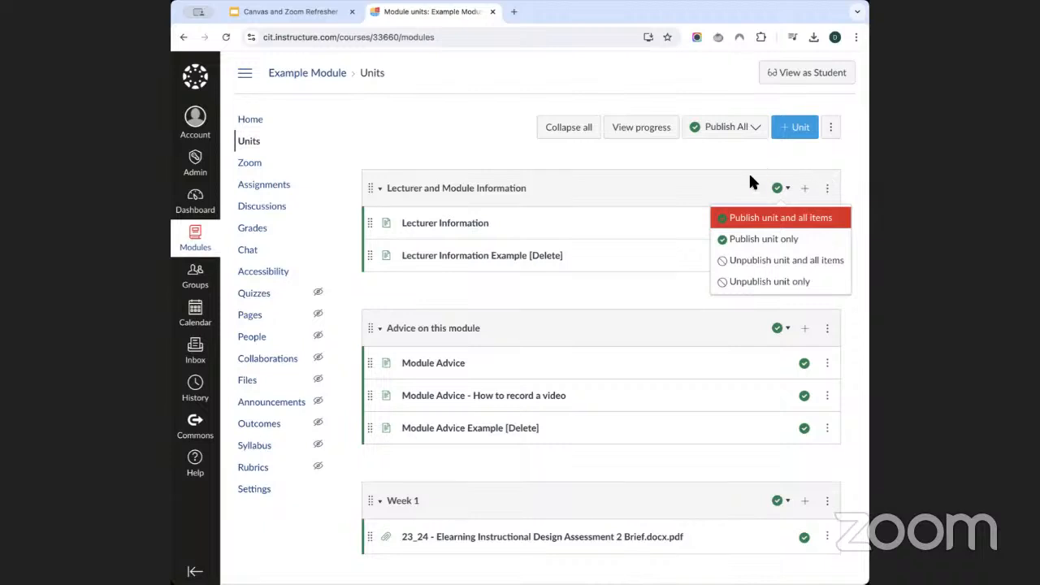
pyautogui.press('Escape')
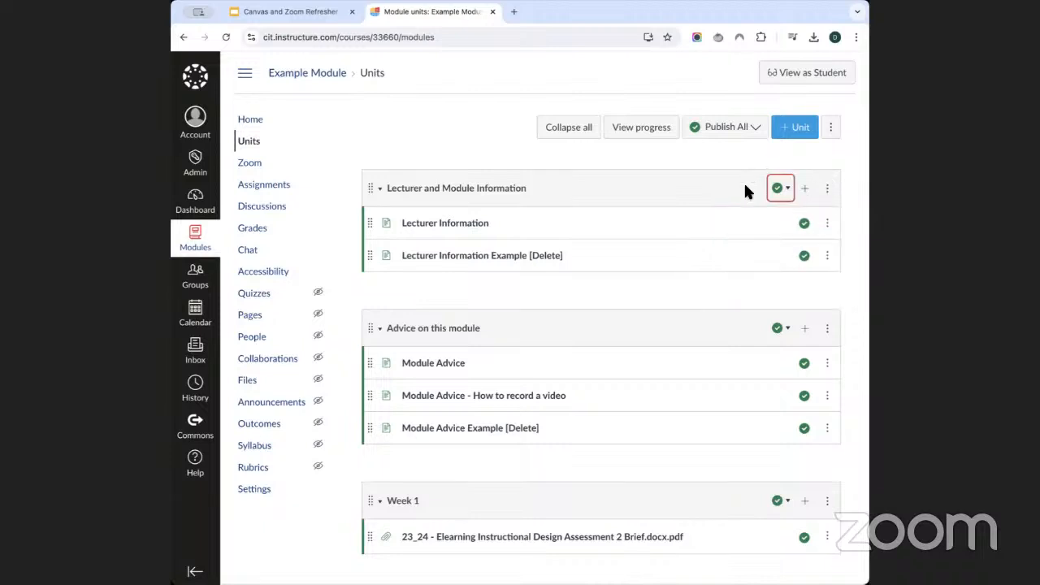
pyautogui.scroll(-3, 741, 305)
pyautogui.scroll(3, 739, 304)
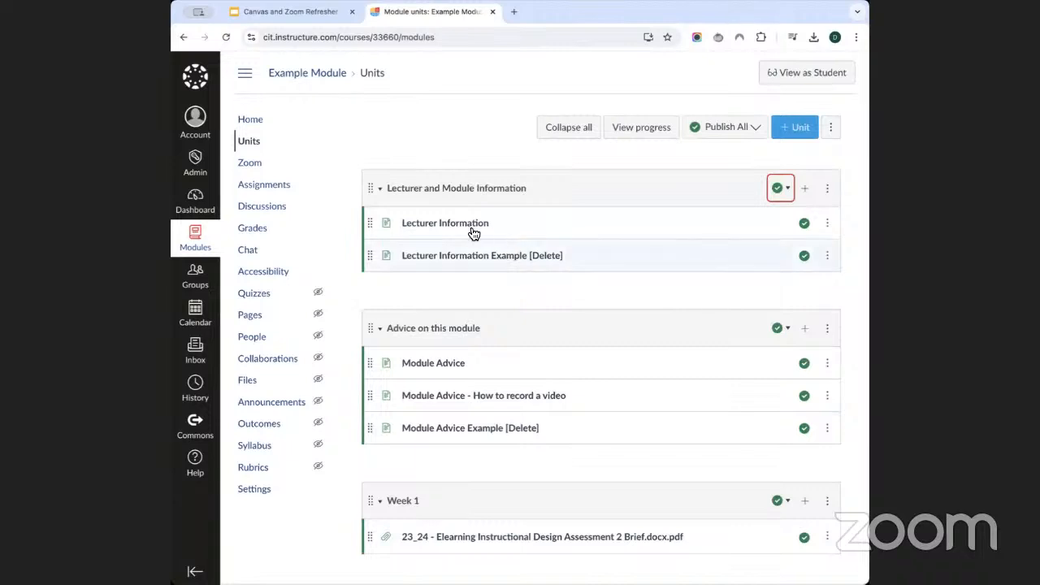
# Step: Open Import Module Content from the module's settings and set the content type to "Copy a Canvas module"
pyautogui.click(275, 119)
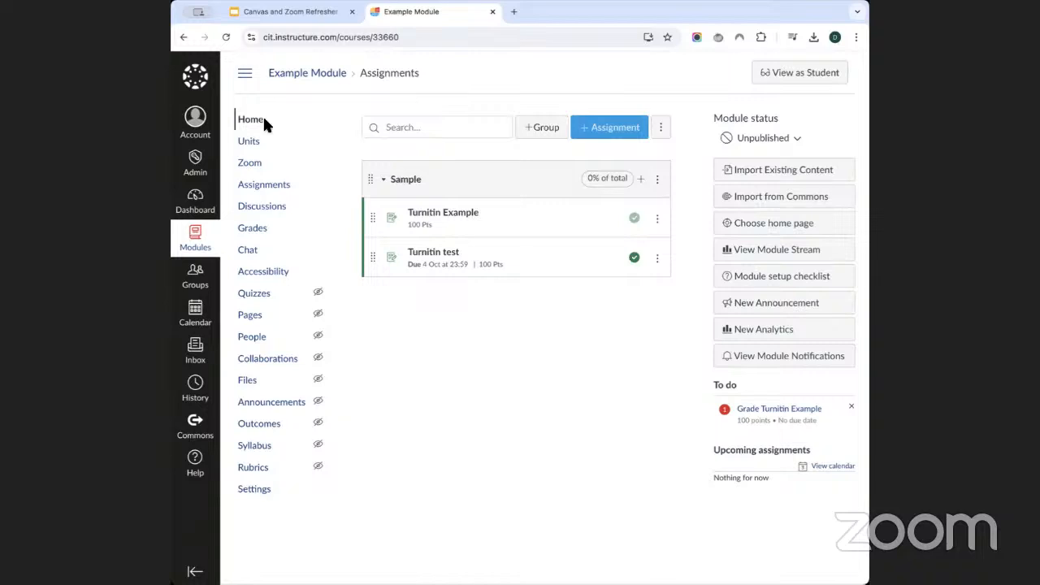
pyautogui.click(257, 490)
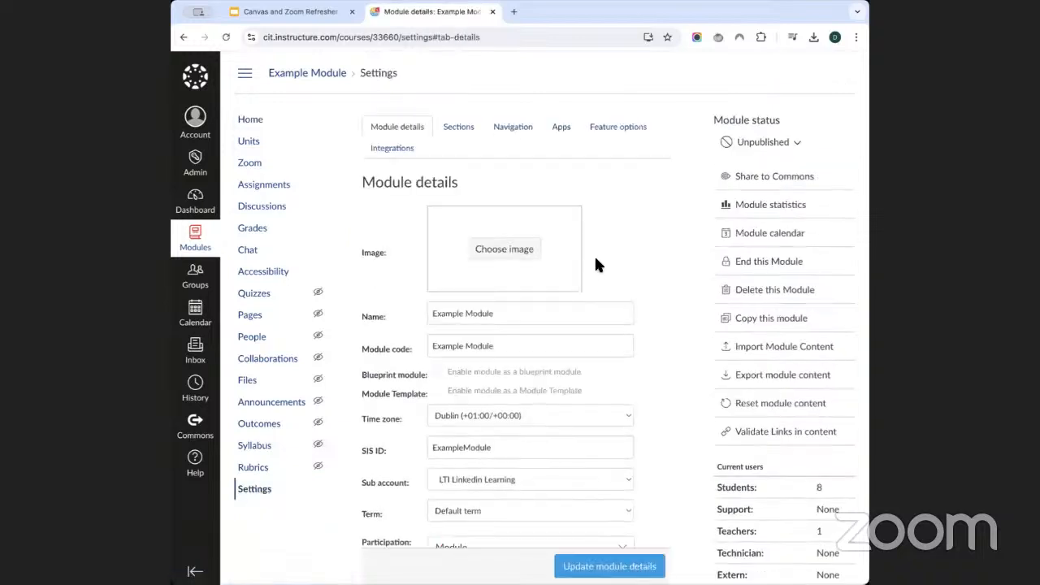
pyautogui.click(763, 347)
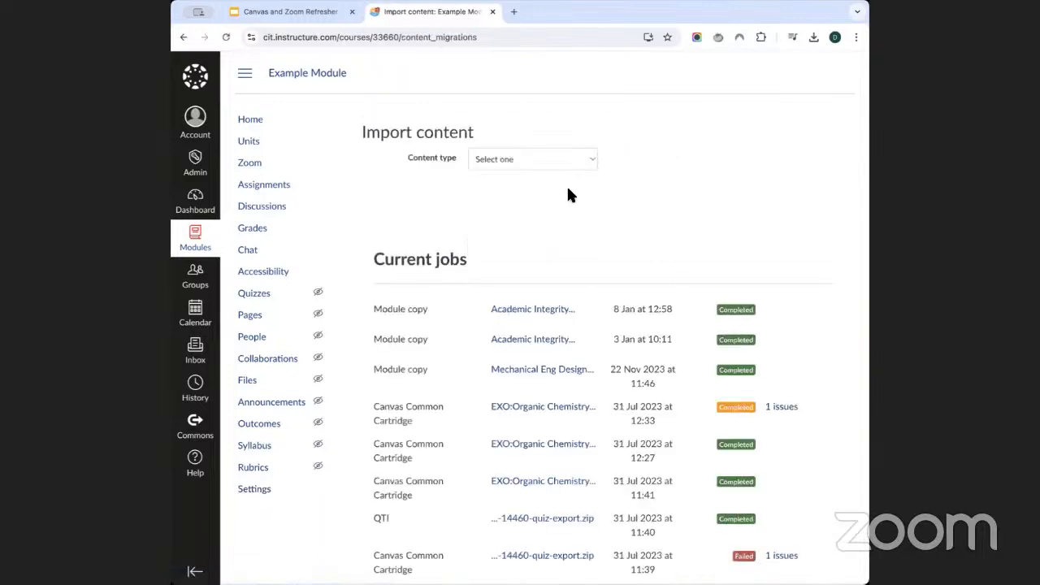
pyautogui.click(535, 162)
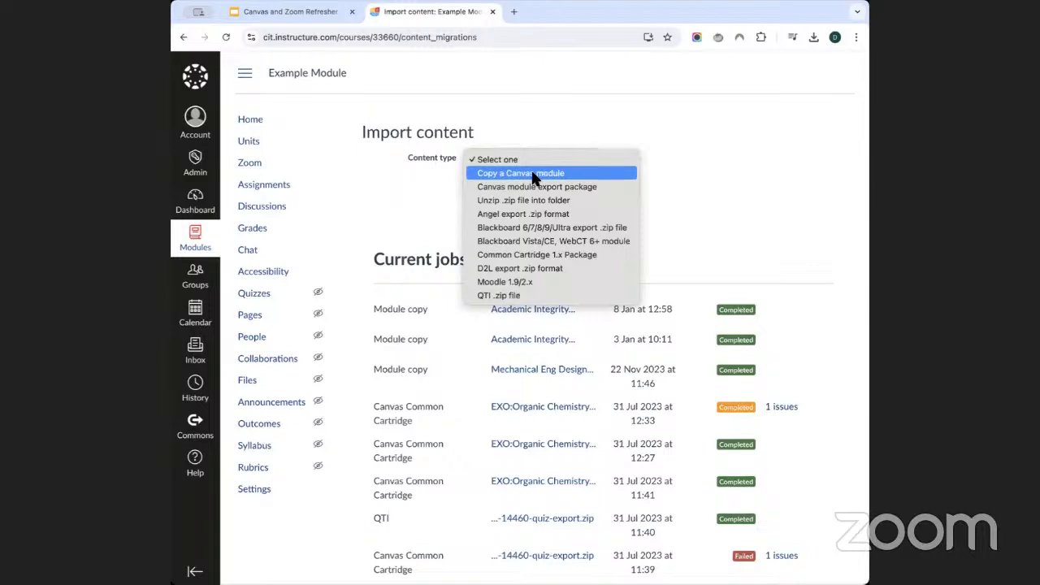
pyautogui.click(532, 173)
# Step: Search for "instructional design" and choose an Elearning Instructional Design EDUC9038 module as the source to copy
pyautogui.click(525, 194)
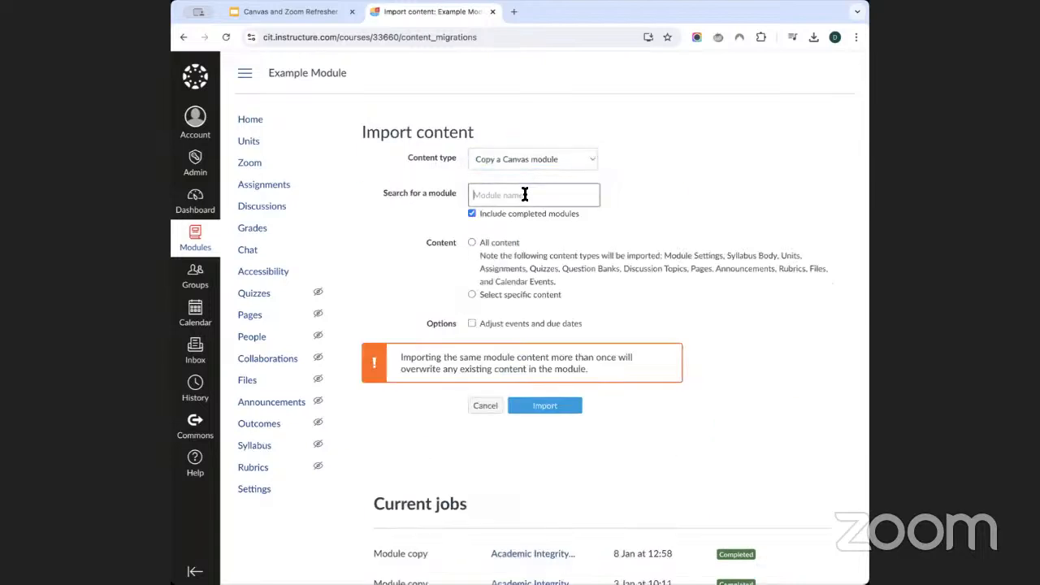
pyautogui.write('instu')
pyautogui.write('ction')
pyautogui.click(488, 201)
pyautogui.write('r')
pyautogui.click(522, 195)
pyautogui.write('al design')
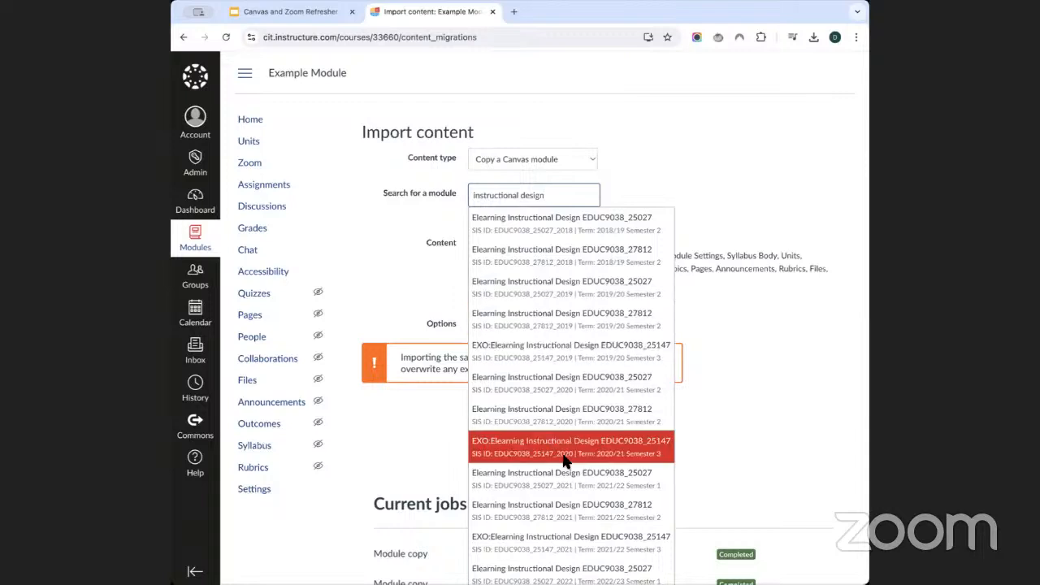
pyautogui.scroll(-2, 564, 457)
pyautogui.click(563, 503)
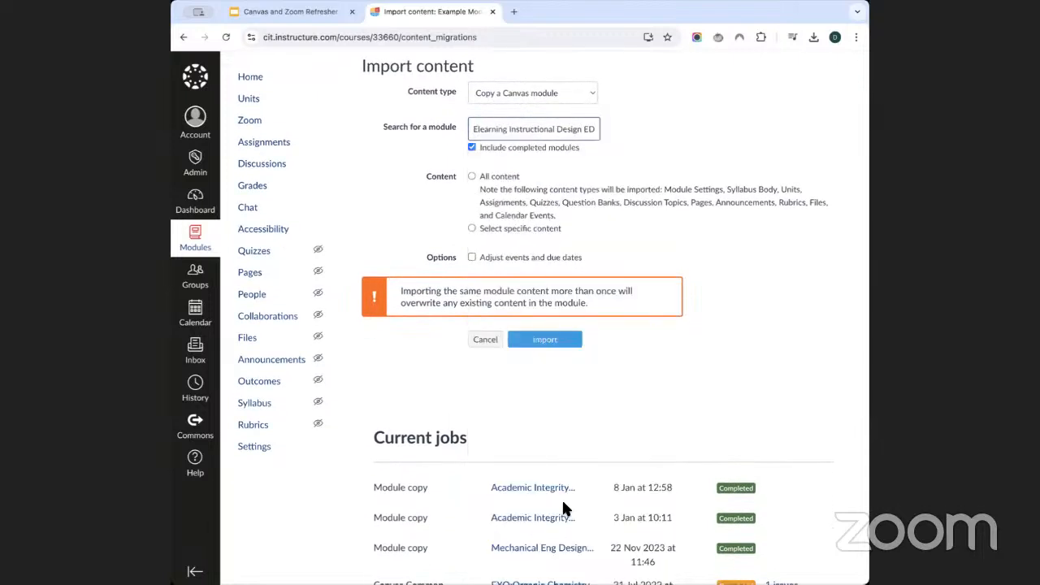
# Step: Set the import to "Select specific content" and start it
pyautogui.click(484, 178)
pyautogui.scroll(1, 482, 170)
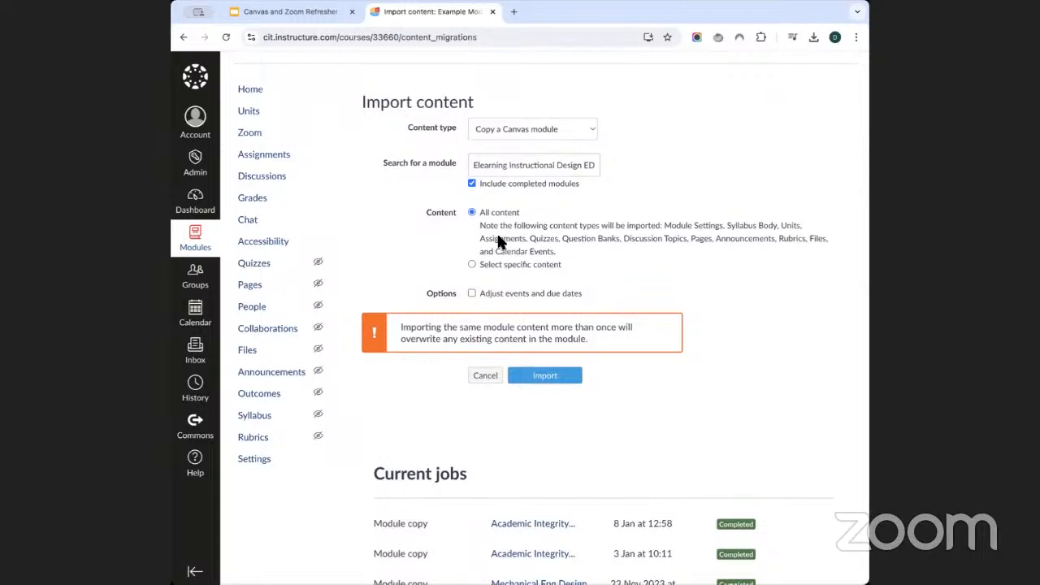
pyautogui.click(479, 262)
pyautogui.click(561, 379)
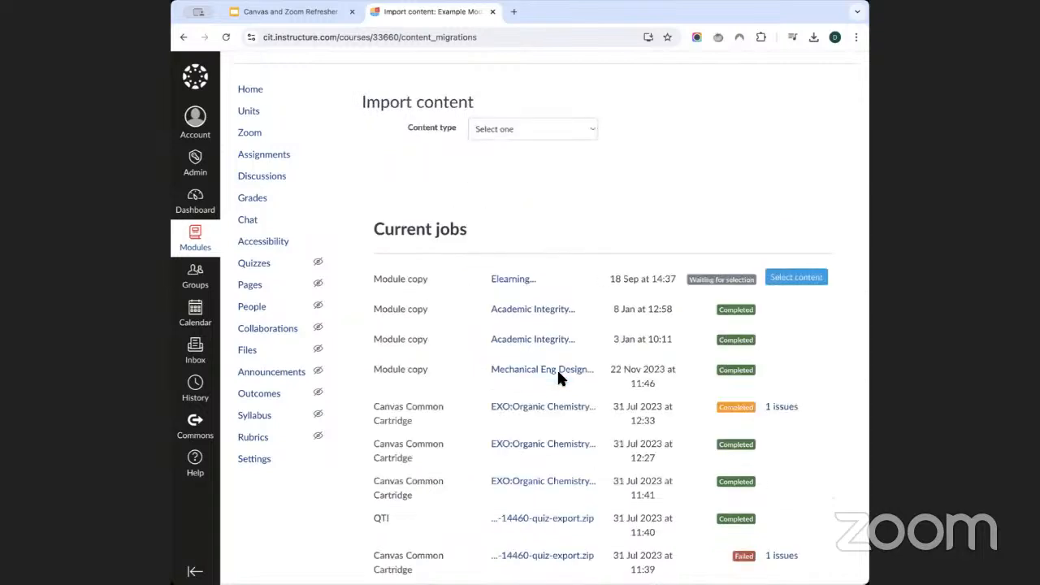
# Step: Open the content selection of the waiting Elearning module copy and expand its Units and Assignments
pyautogui.scroll(1, 550, 220)
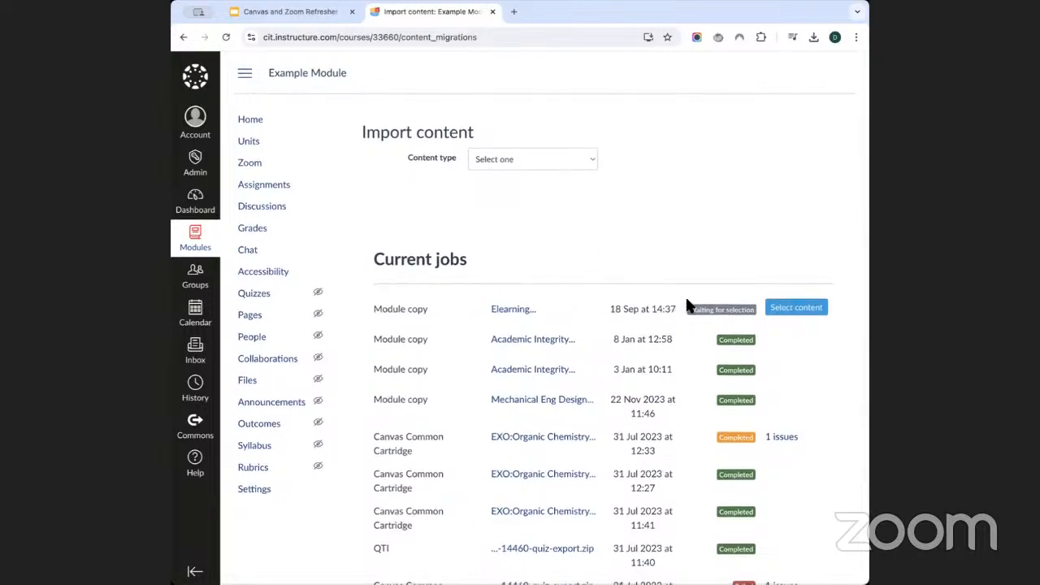
pyautogui.click(817, 309)
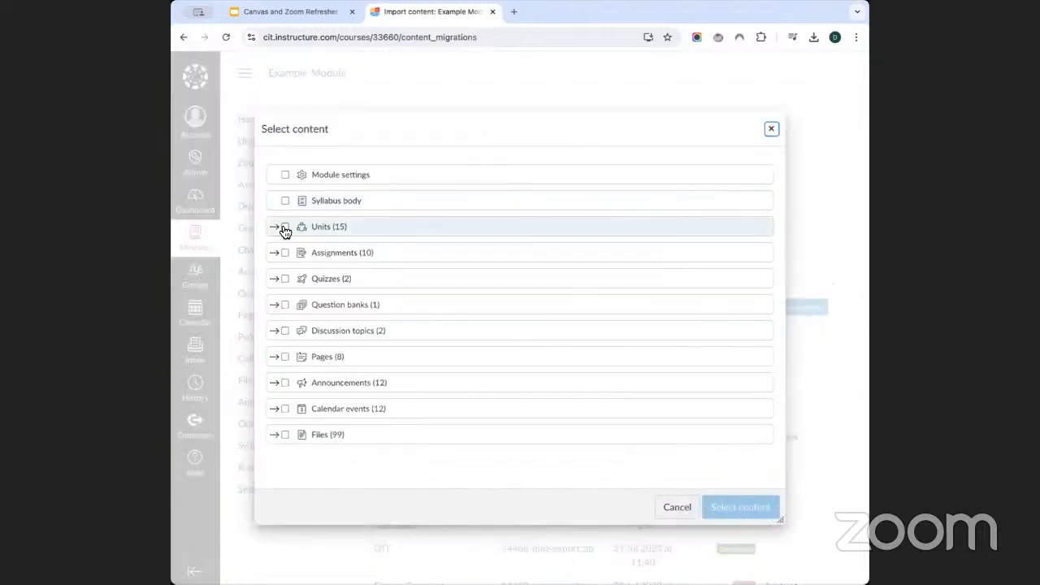
pyautogui.click(278, 231)
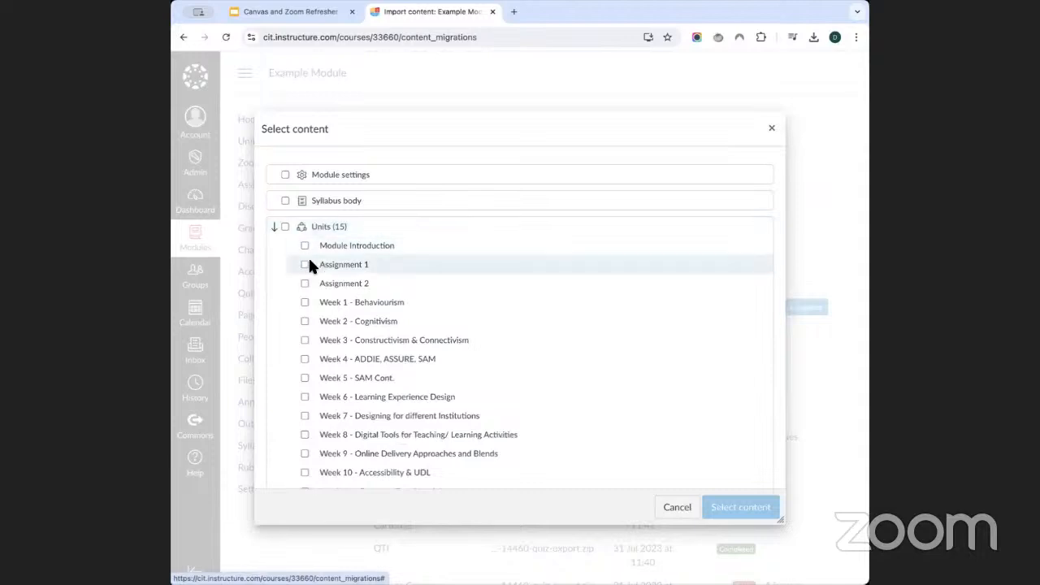
pyautogui.scroll(-1, 309, 260)
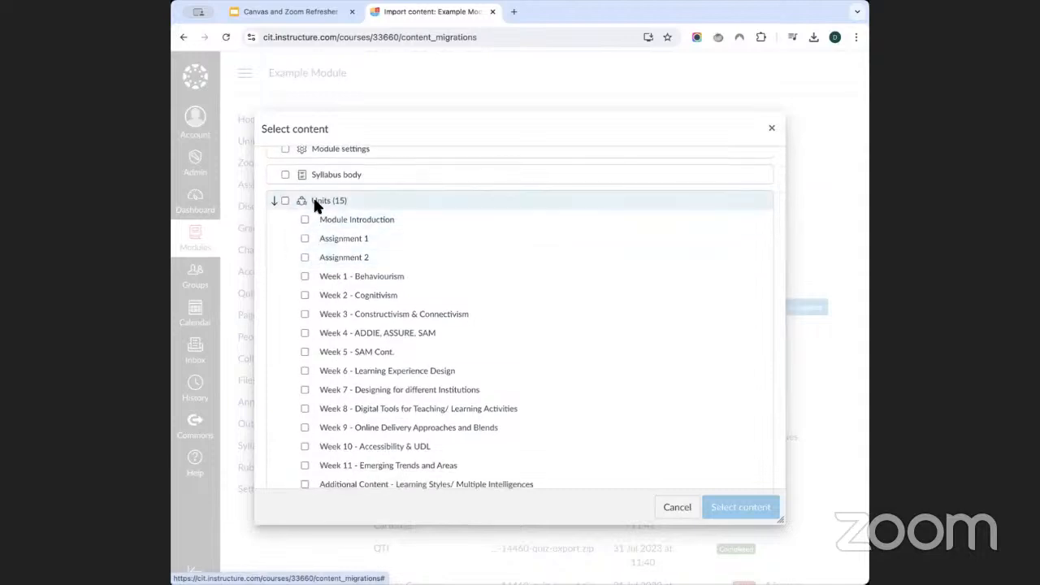
pyautogui.scroll(-5, 316, 201)
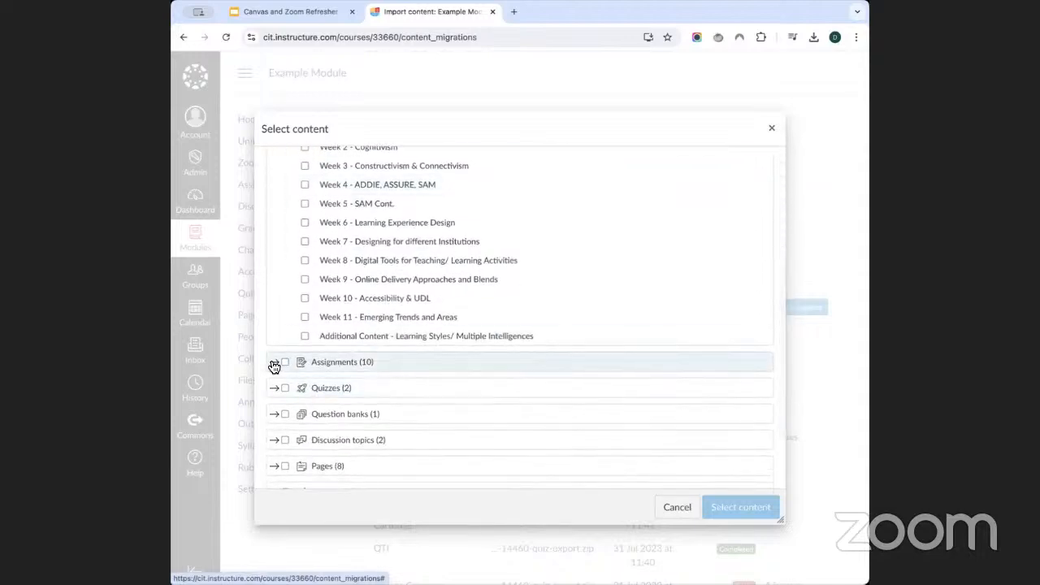
pyautogui.click(274, 362)
pyautogui.scroll(5, 362, 341)
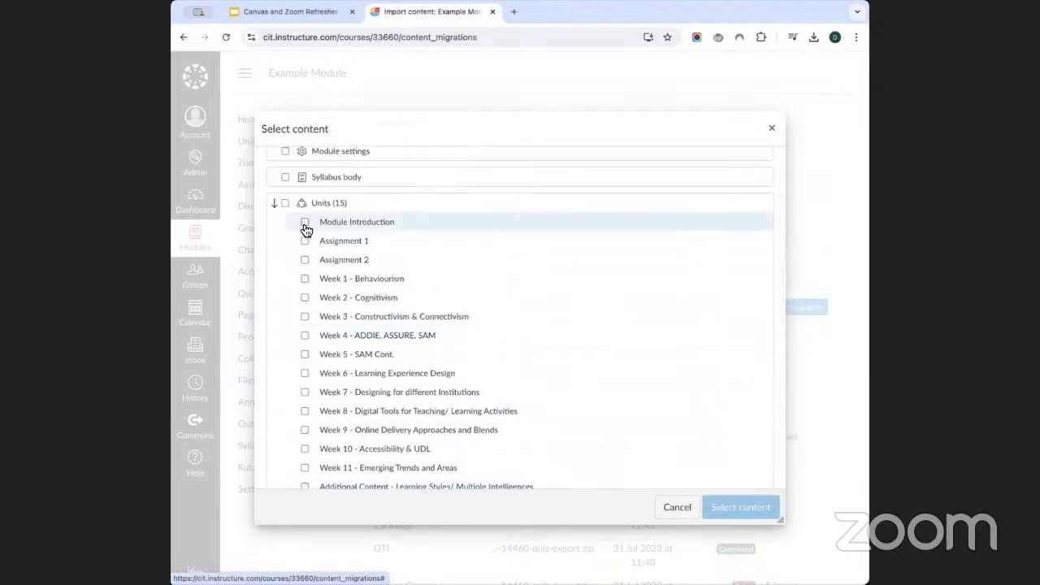
# Step: Select the Module Introduction, Week 1 - Behaviourism and Week 2 - Cognitivism units plus the Assignment 1 group, and submit them for import
pyautogui.click(305, 222)
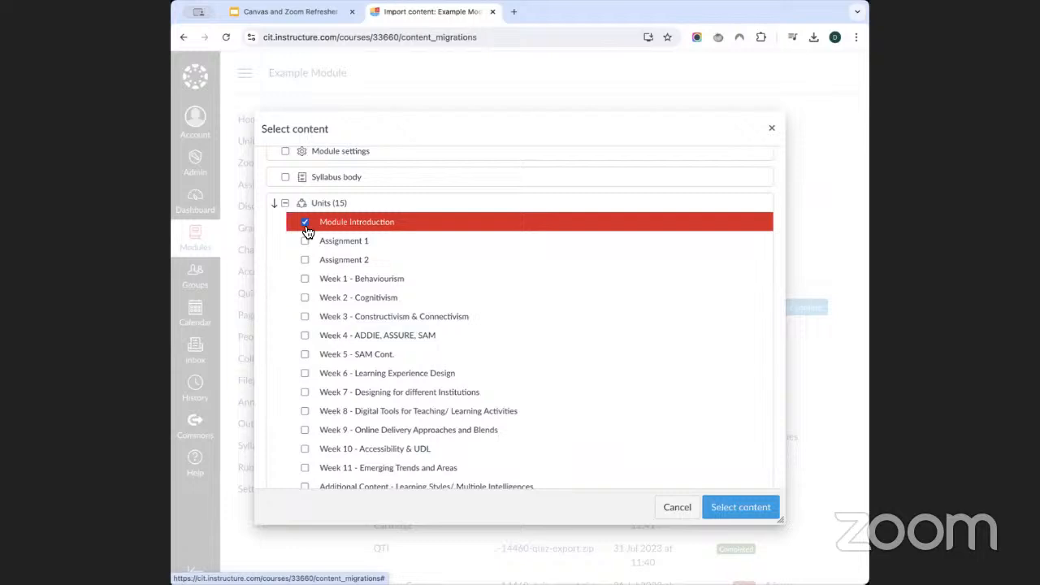
pyautogui.click(305, 278)
pyautogui.click(305, 297)
pyautogui.scroll(-4, 302, 317)
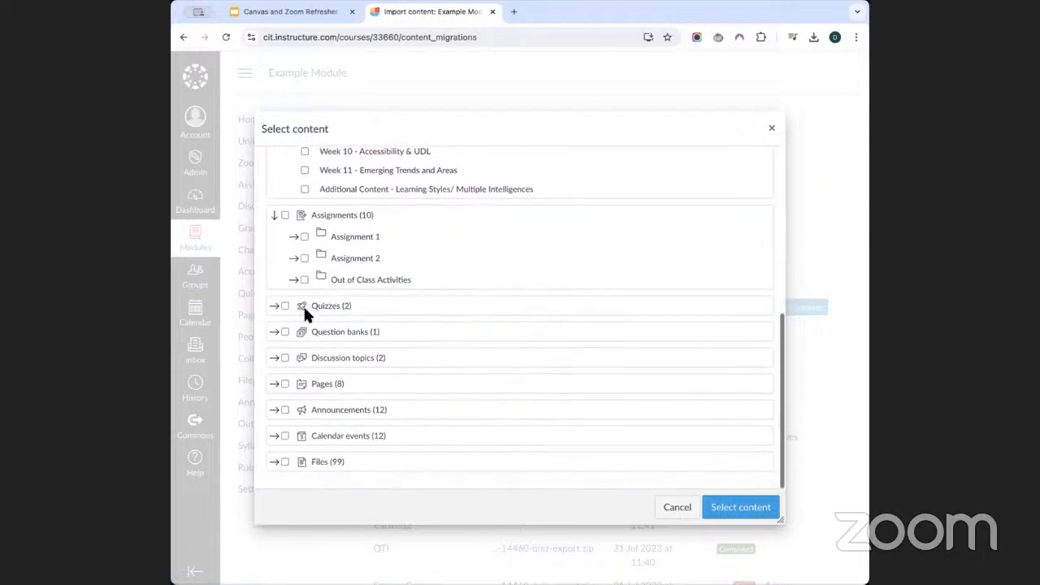
pyautogui.click(305, 237)
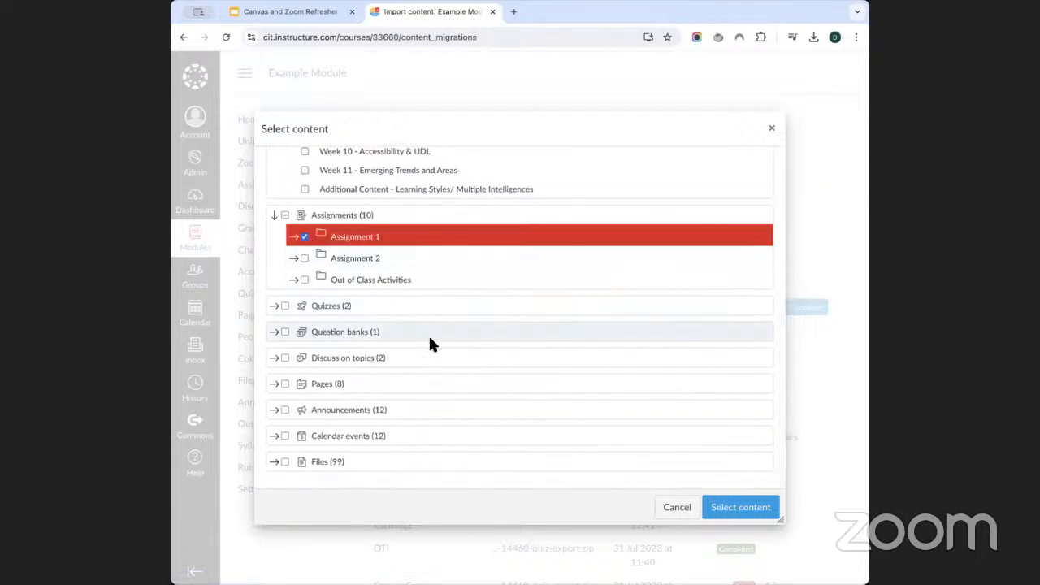
pyautogui.click(755, 507)
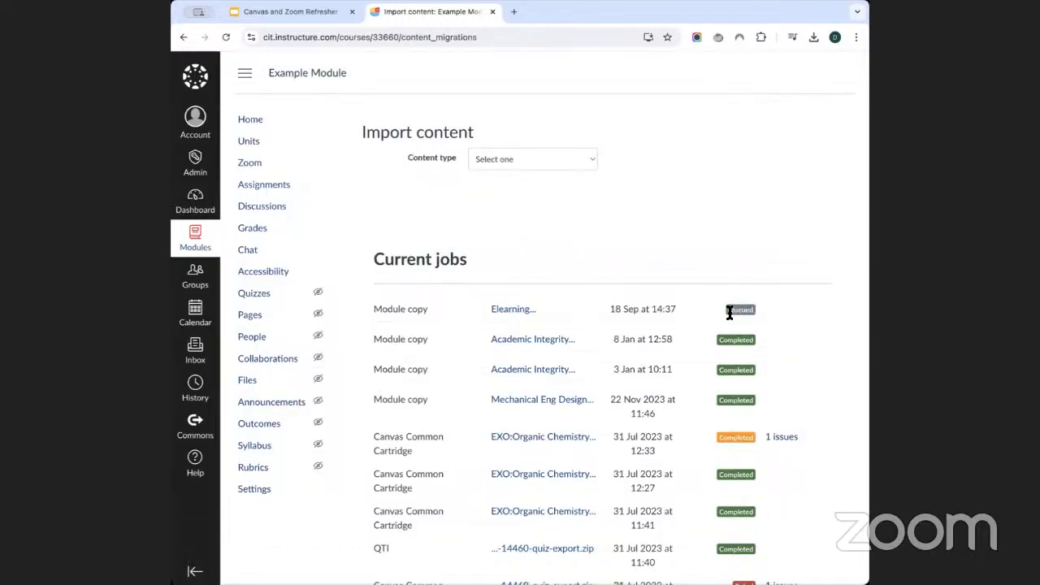
pyautogui.moveTo(729, 313); pyautogui.dragTo(756, 312)
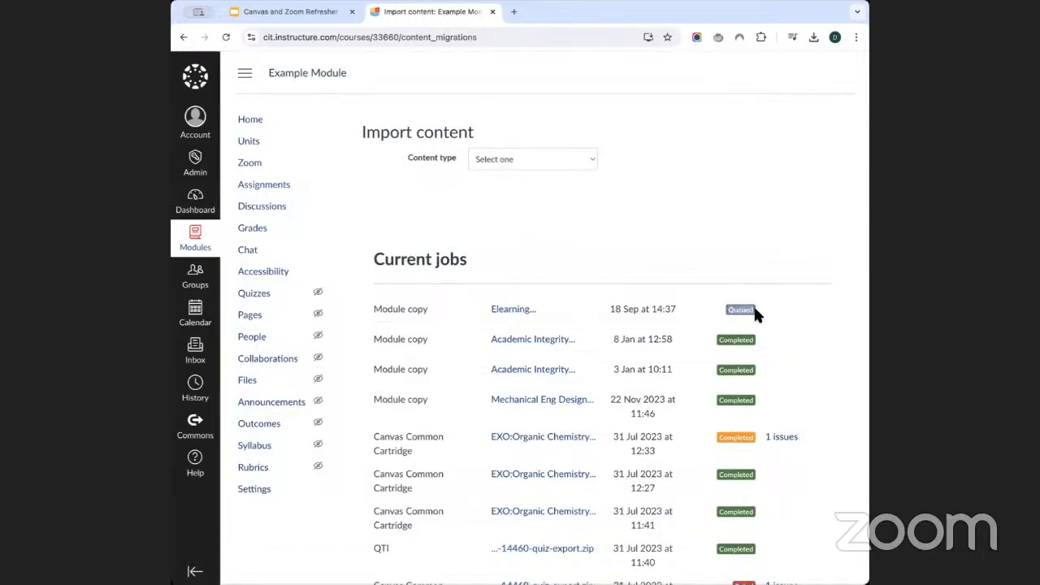
# Step: Look through the Example Module's home page and its Units list for the imported content
pyautogui.click(263, 130)
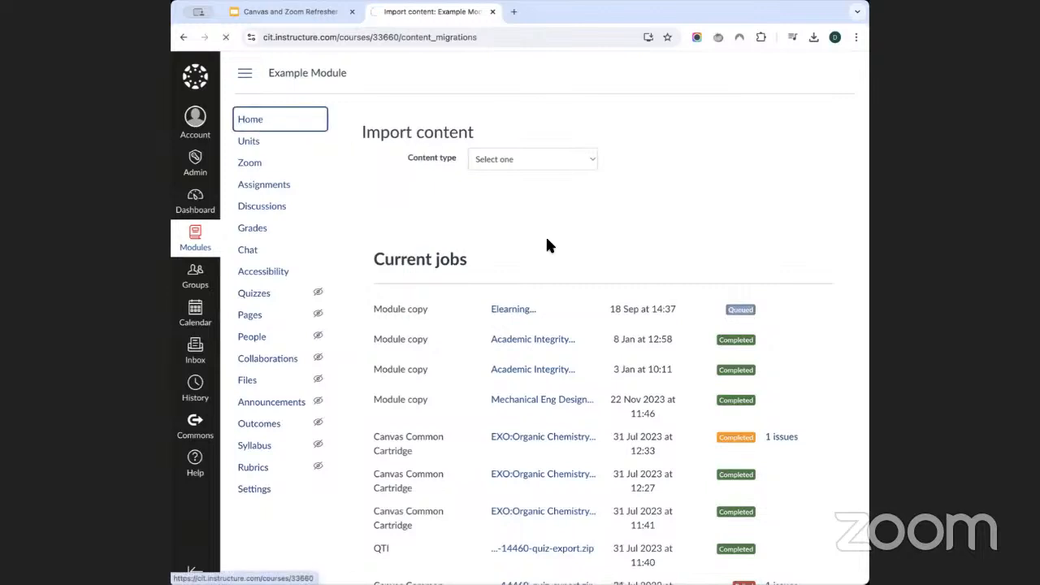
pyautogui.click(250, 142)
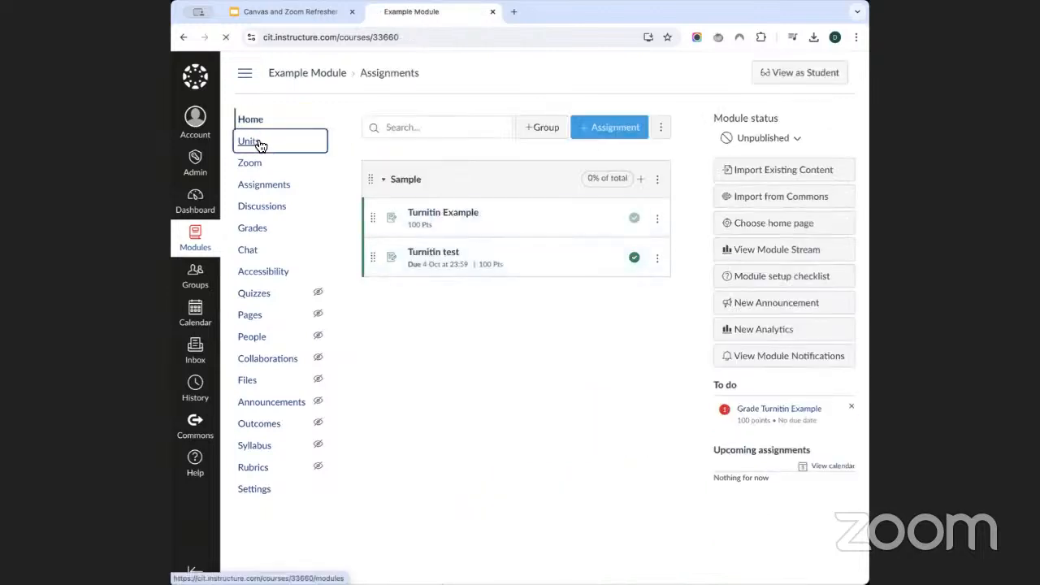
pyautogui.scroll(-3, 498, 228)
pyautogui.scroll(5, 495, 226)
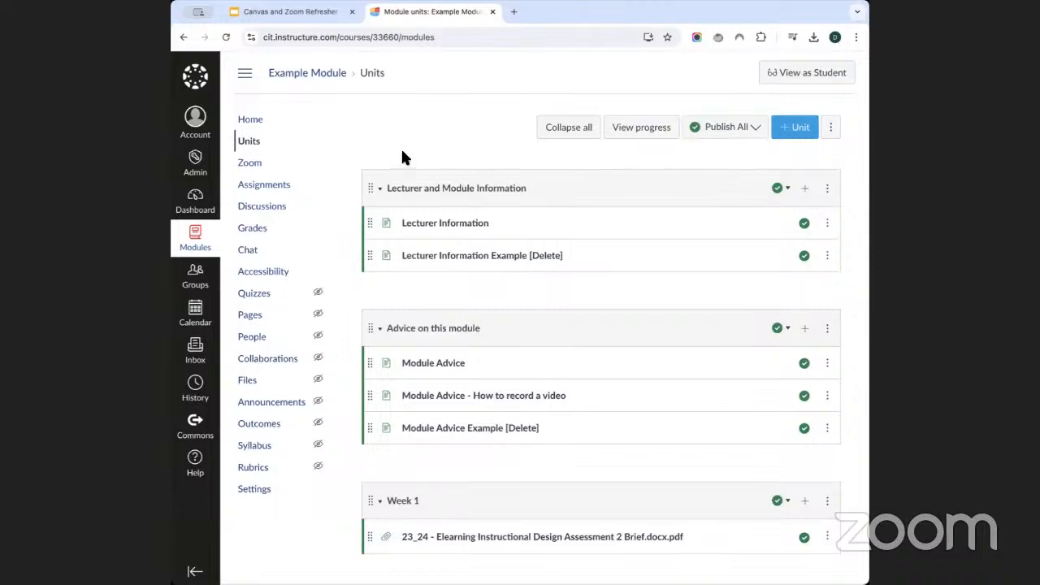
# Step: Create a new assignment in the Example Module and name it "Assignment 1 example"
pyautogui.click(266, 186)
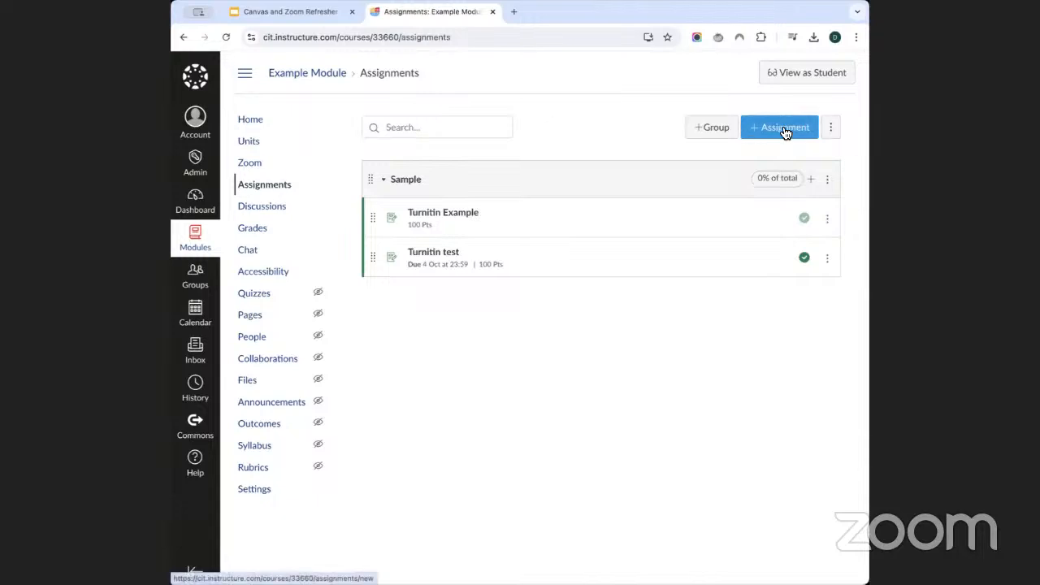
pyautogui.click(794, 132)
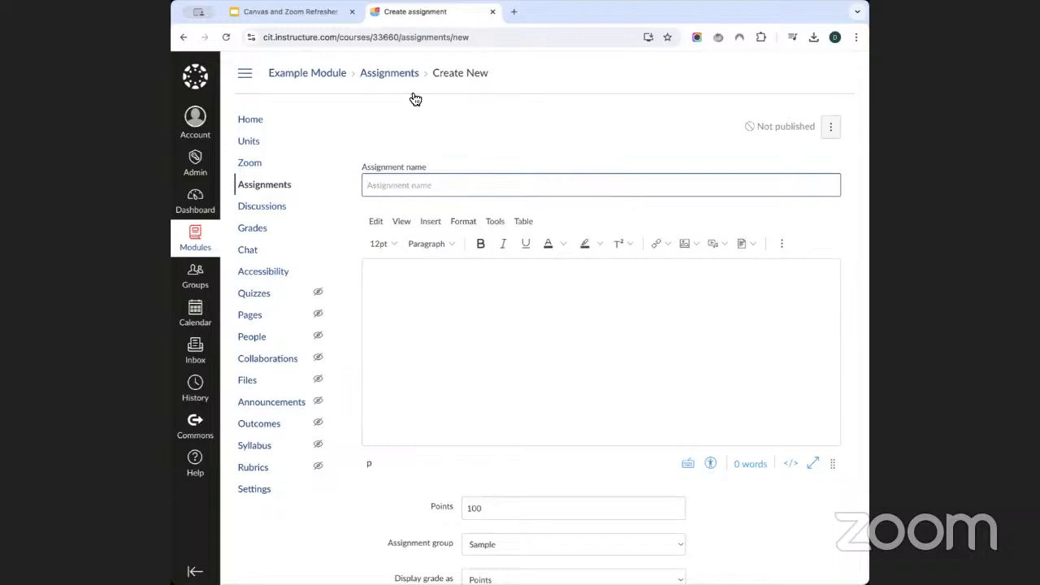
pyautogui.click(264, 187)
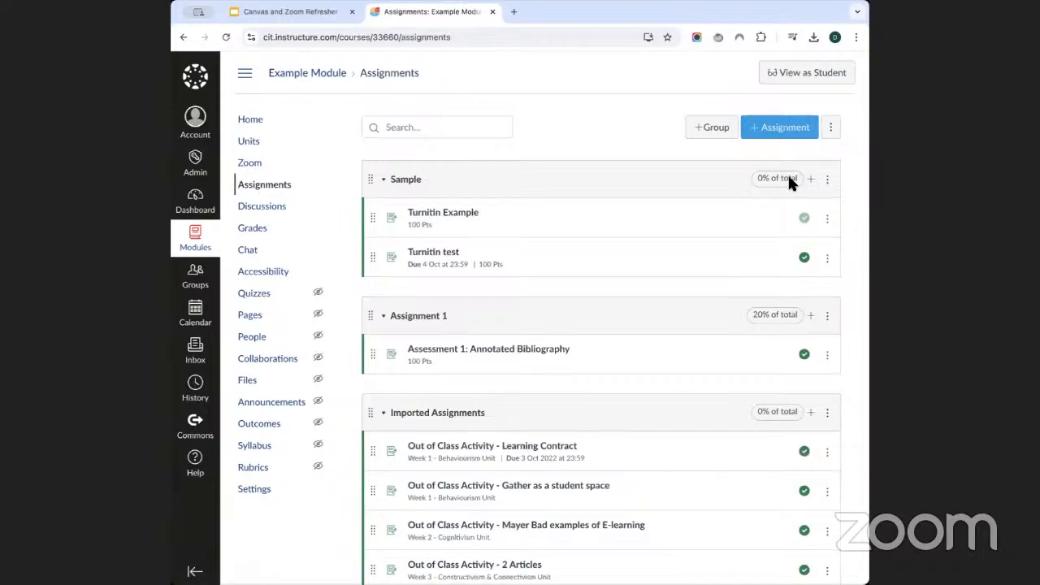
pyautogui.click(781, 131)
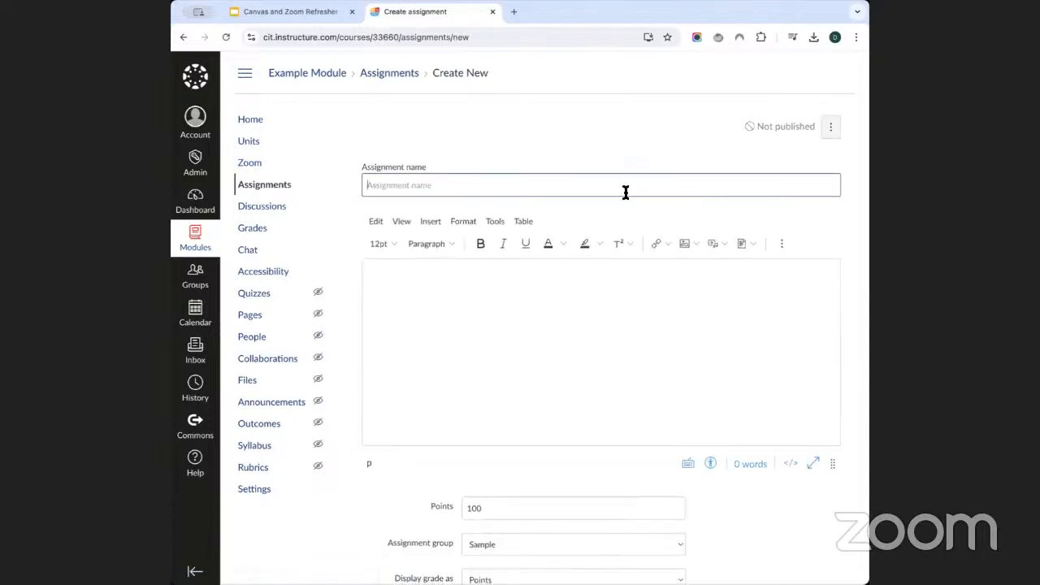
pyautogui.write('Assign')
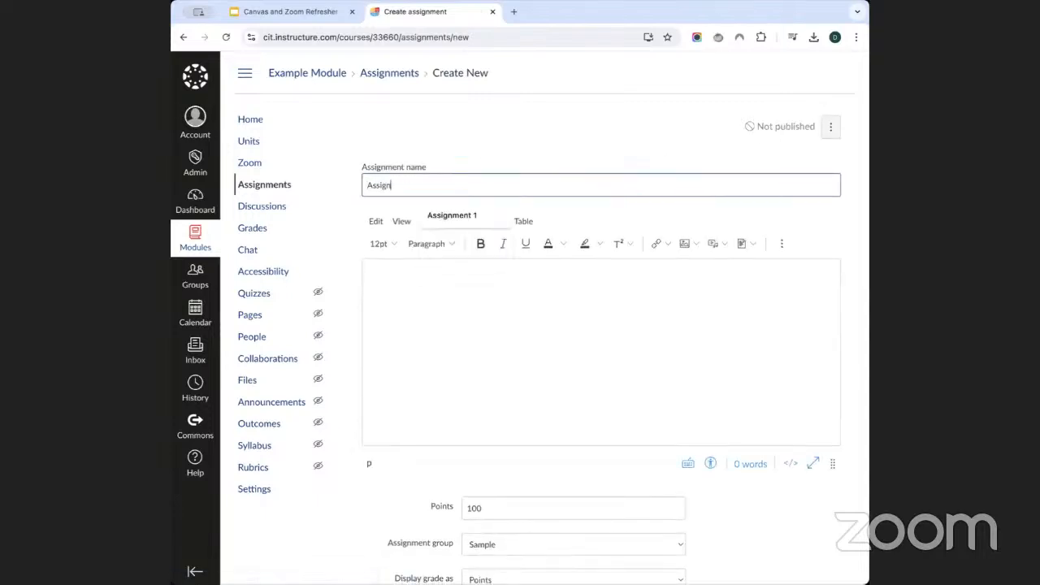
pyautogui.write('ment 1 example')
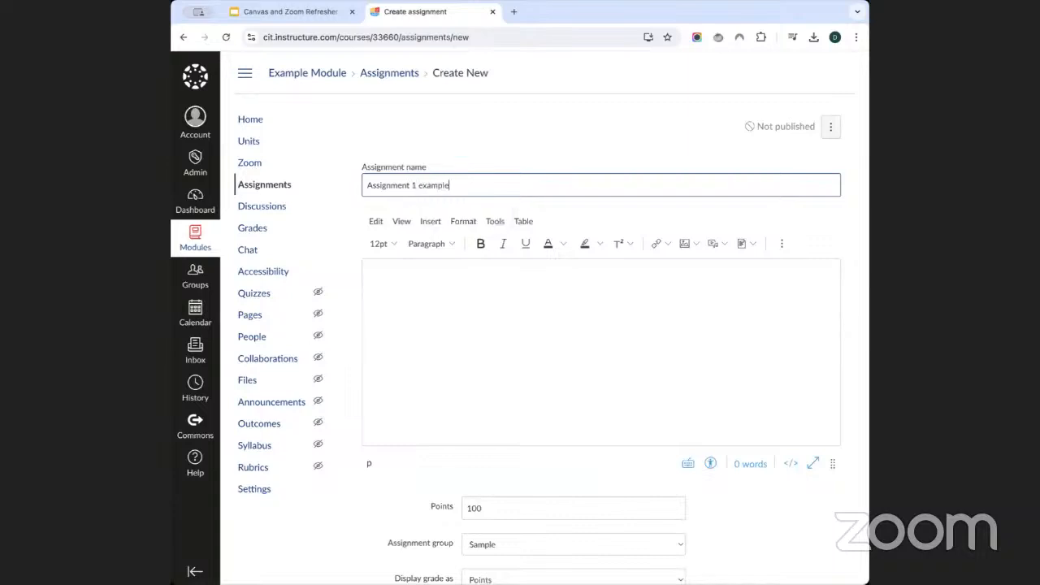
# Step: Enter "Assignment 1 example" in the assignment description and format it as Heading 4
pyautogui.click(541, 309)
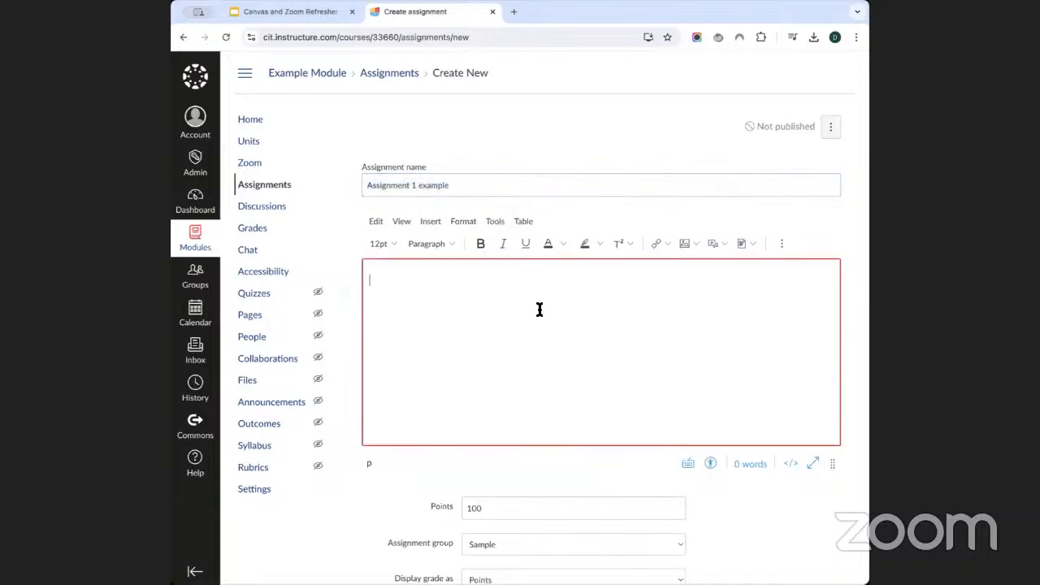
pyautogui.write('Assignment 1 example')
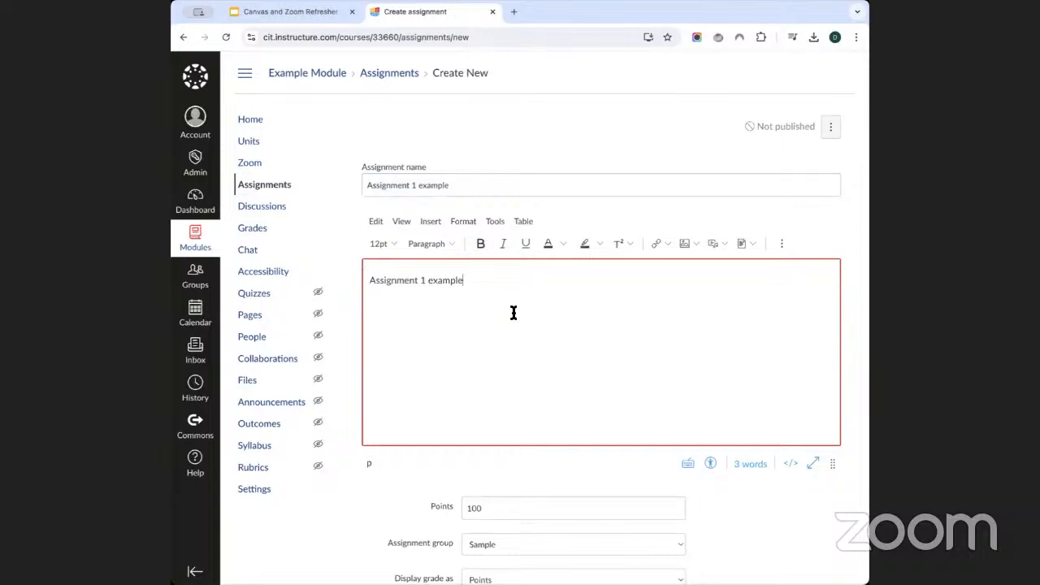
pyautogui.press('Return')
pyautogui.click(781, 243)
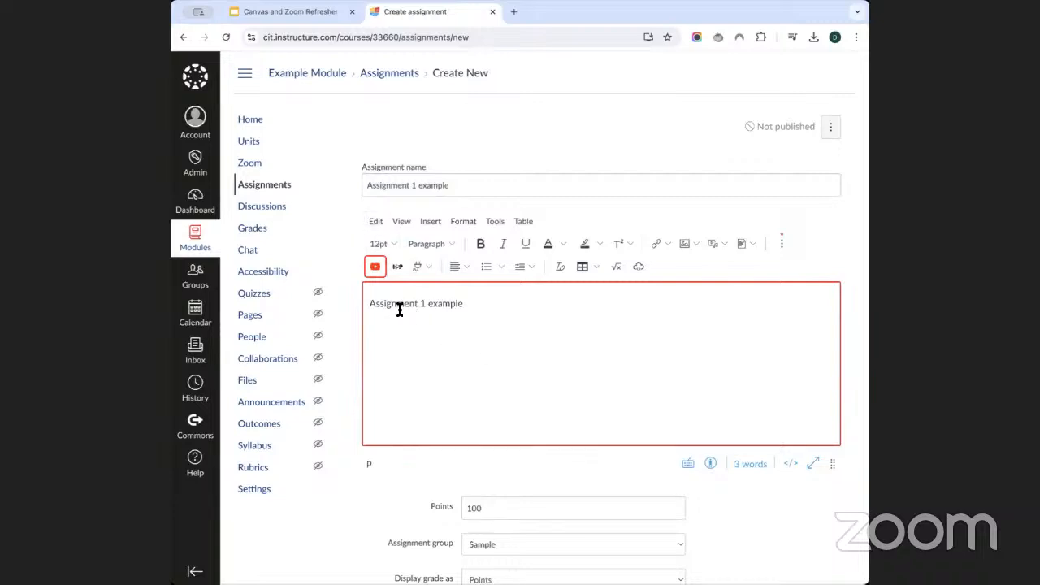
pyautogui.press('Return')
pyautogui.moveTo(470, 304); pyautogui.dragTo(420, 273)
pyautogui.click(429, 244)
pyautogui.click(447, 305)
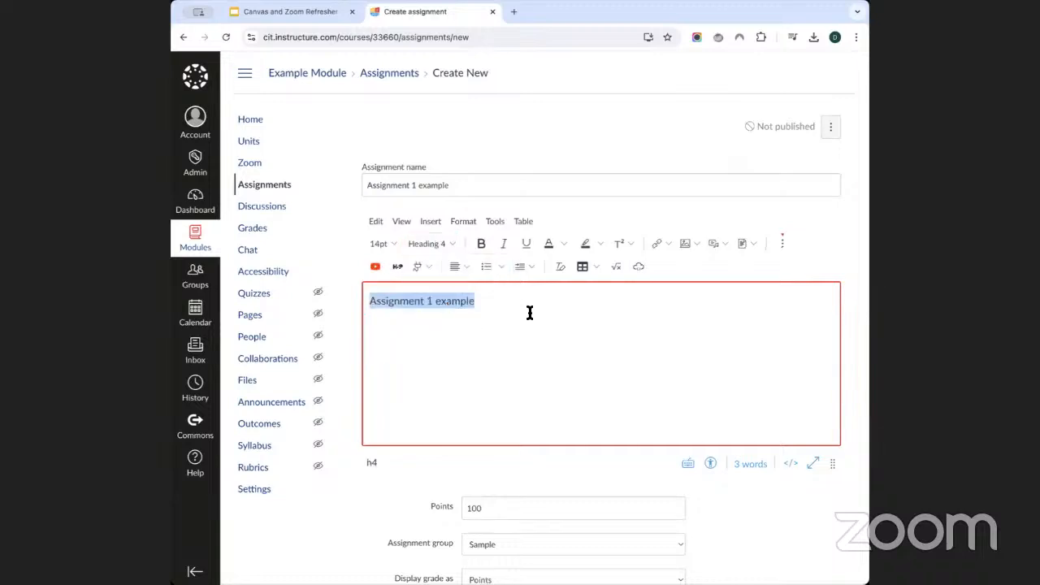
pyautogui.click(529, 313)
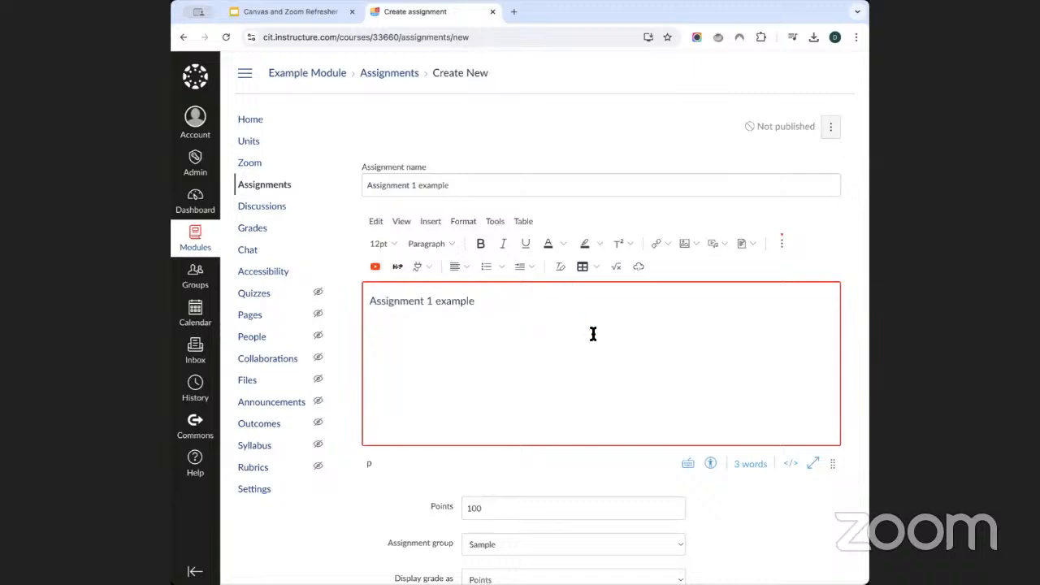
# Step: Insert a link to the module document "2022_23 Elearning Instructional Design - Assignment 1.pdf" below the description heading
pyautogui.click(754, 243)
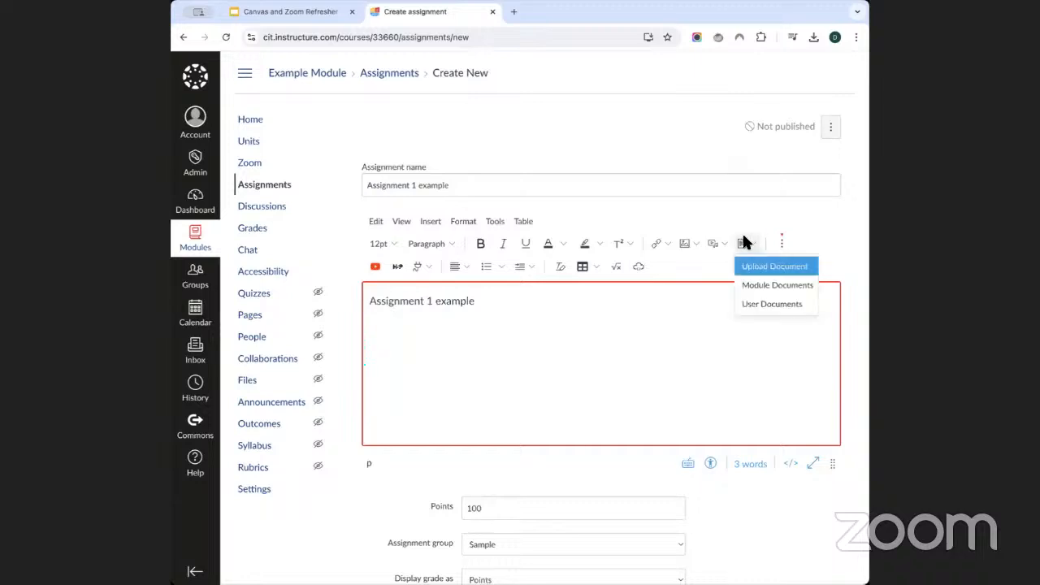
pyautogui.click(774, 289)
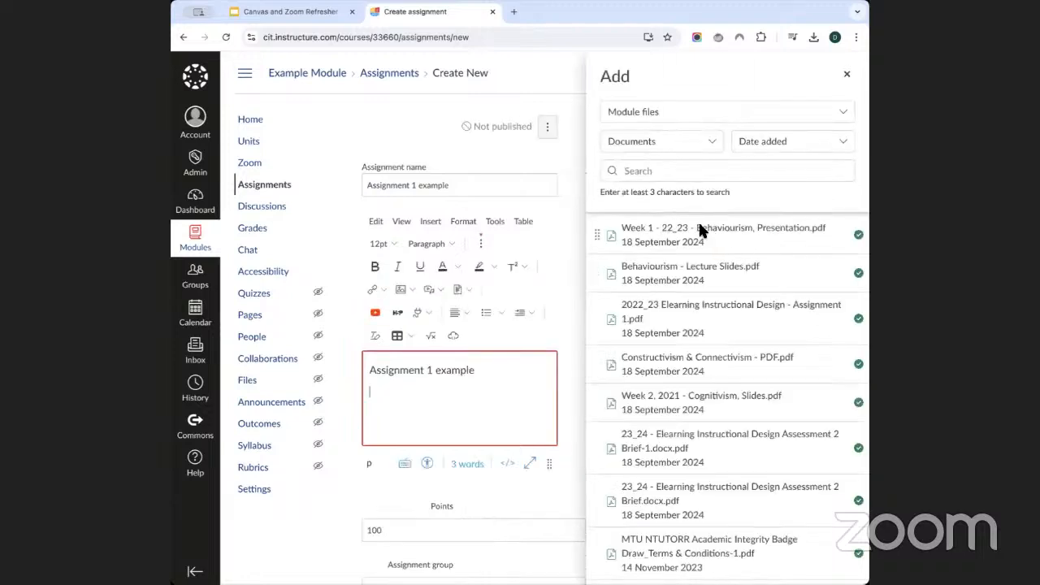
pyautogui.click(721, 306)
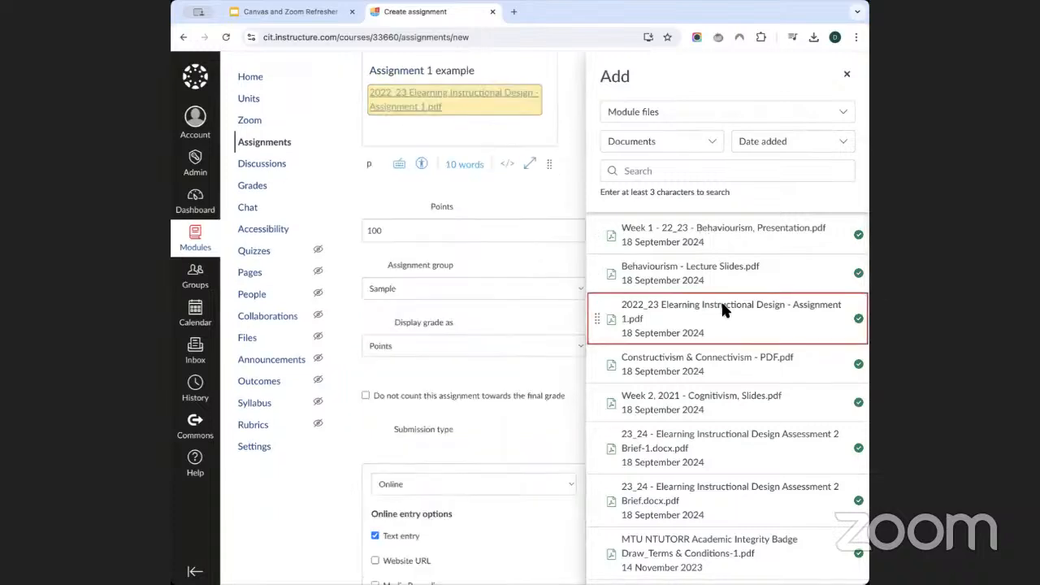
pyautogui.click(847, 74)
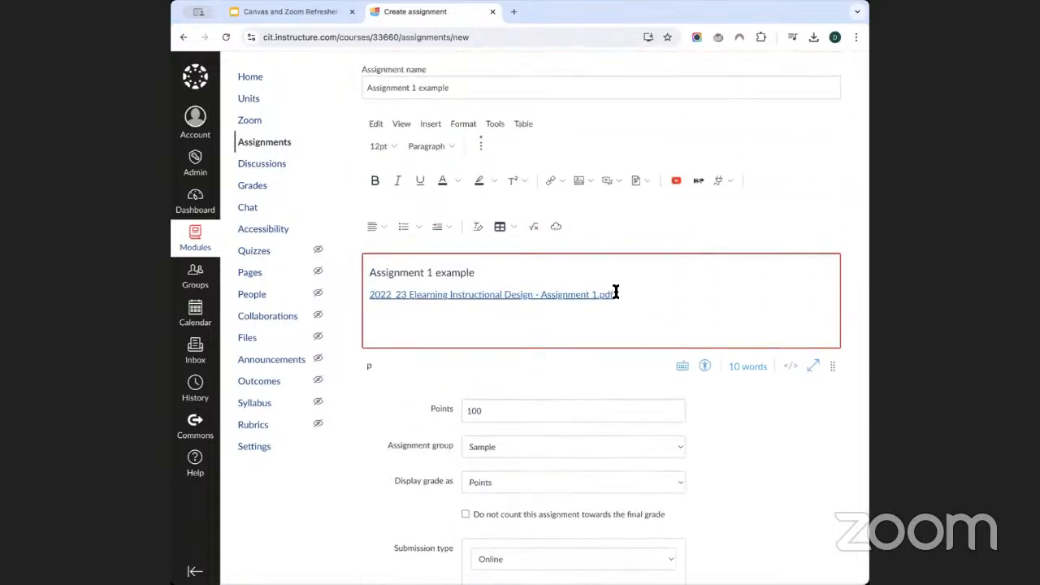
pyautogui.moveTo(615, 296)
pyautogui.mouseDown()
pyautogui.moveTo(366, 290)
pyautogui.moveTo(367, 274)
pyautogui.moveTo(606, 308)
pyautogui.mouseUp()
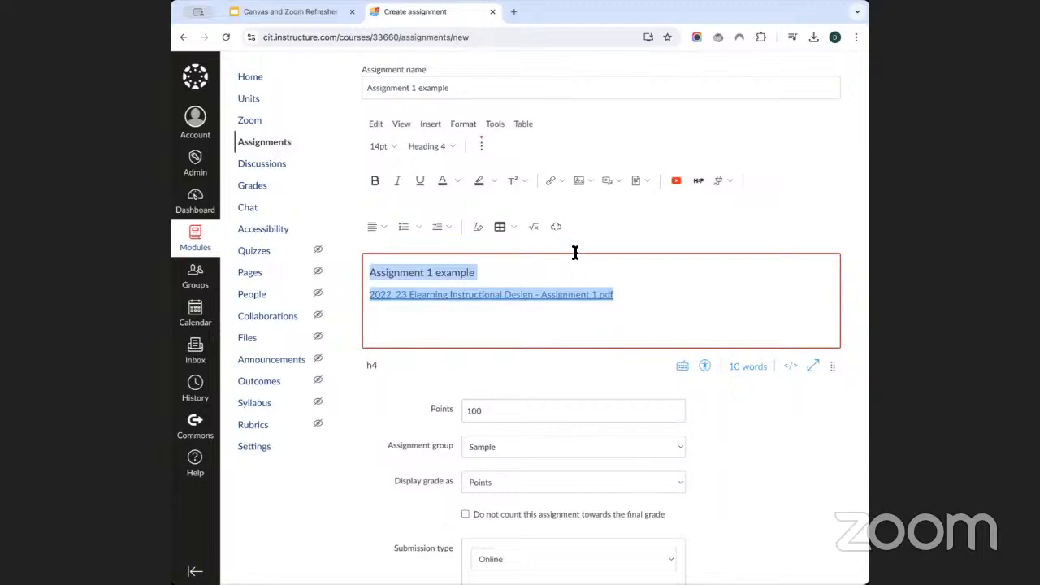
pyautogui.scroll(1, 683, 257)
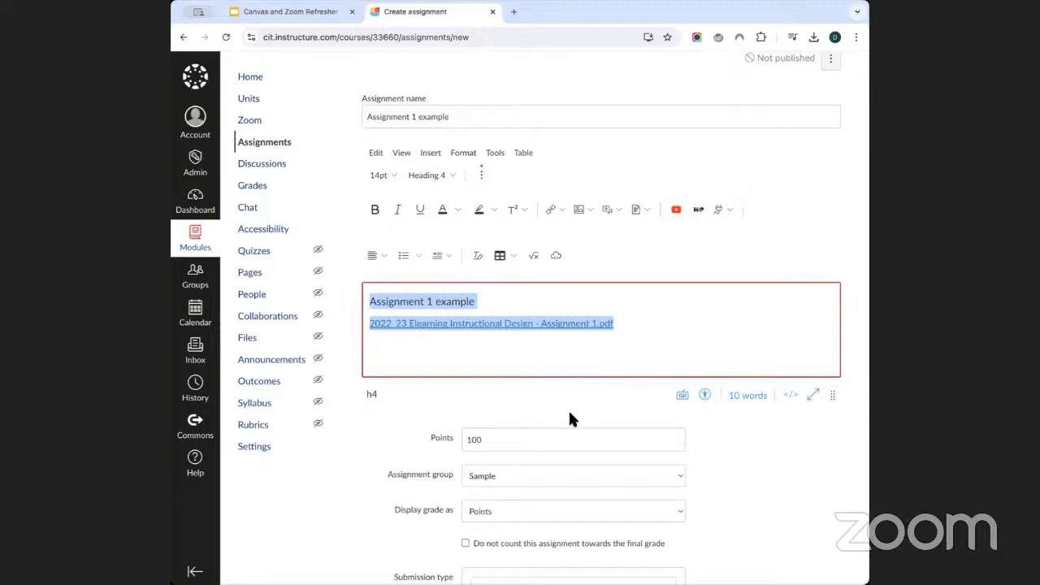
# Step: Keep the submission type Online and leave File Uploads as the only enabled online entry option
pyautogui.scroll(-5, 569, 418)
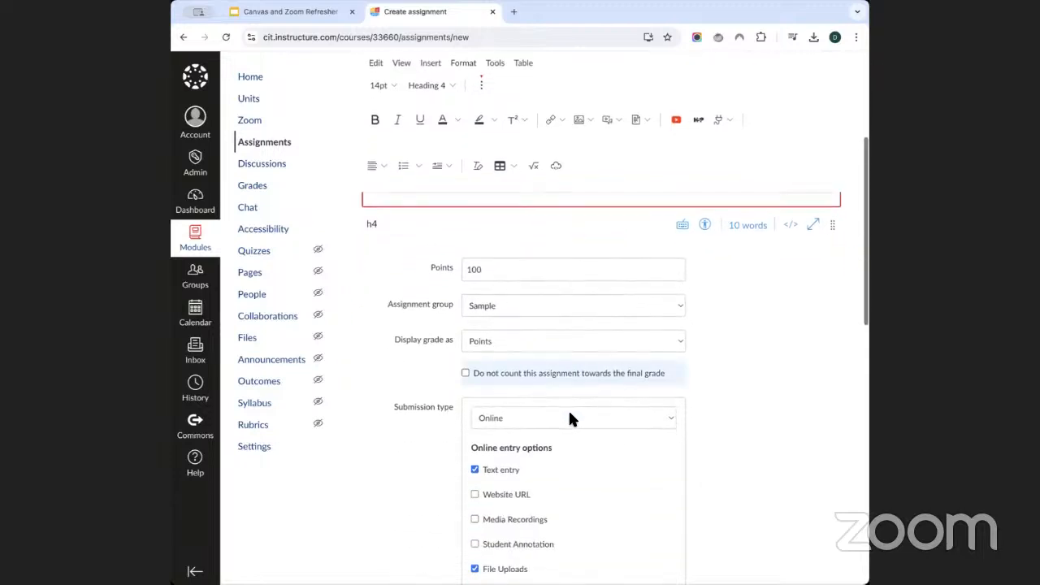
pyautogui.moveTo(485, 269); pyautogui.dragTo(456, 269)
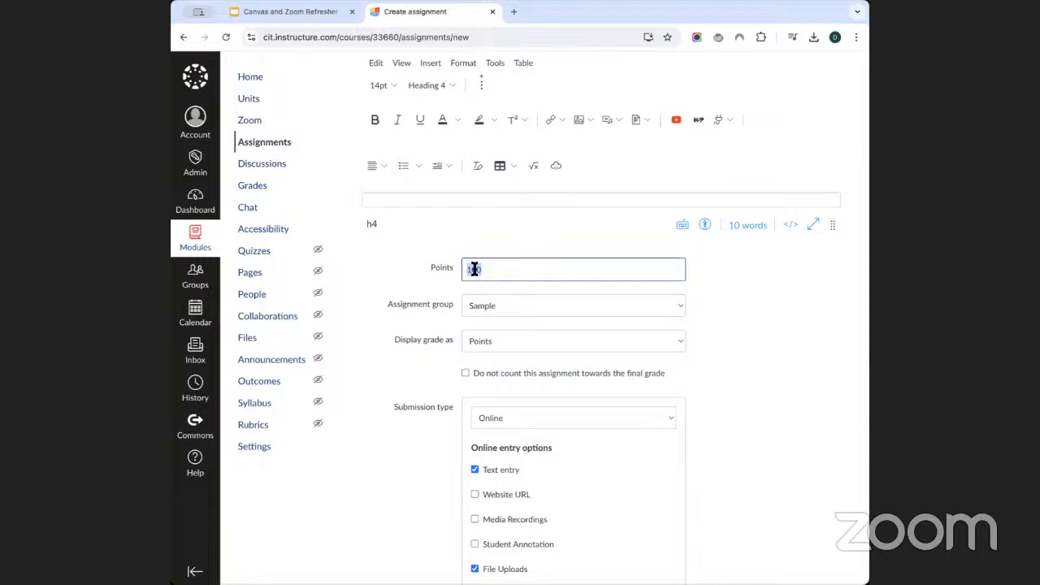
pyautogui.scroll(-1, 475, 269)
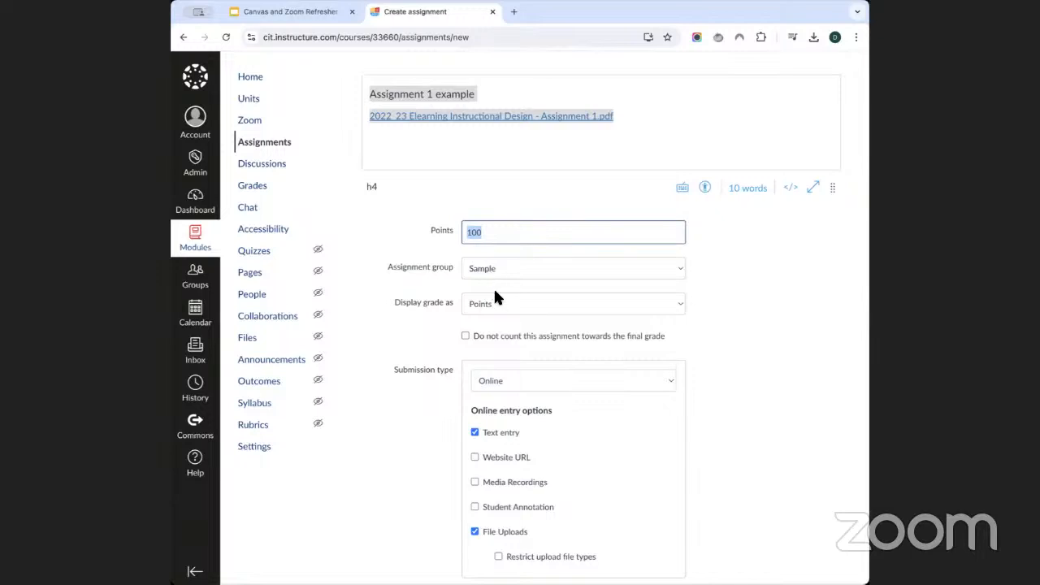
pyautogui.scroll(-1, 500, 301)
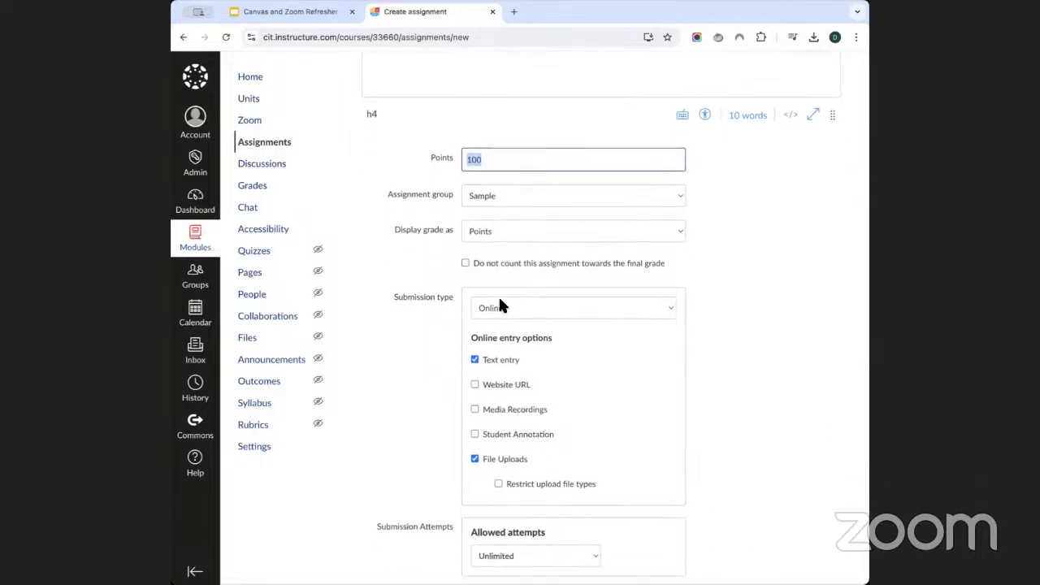
pyautogui.click(475, 359)
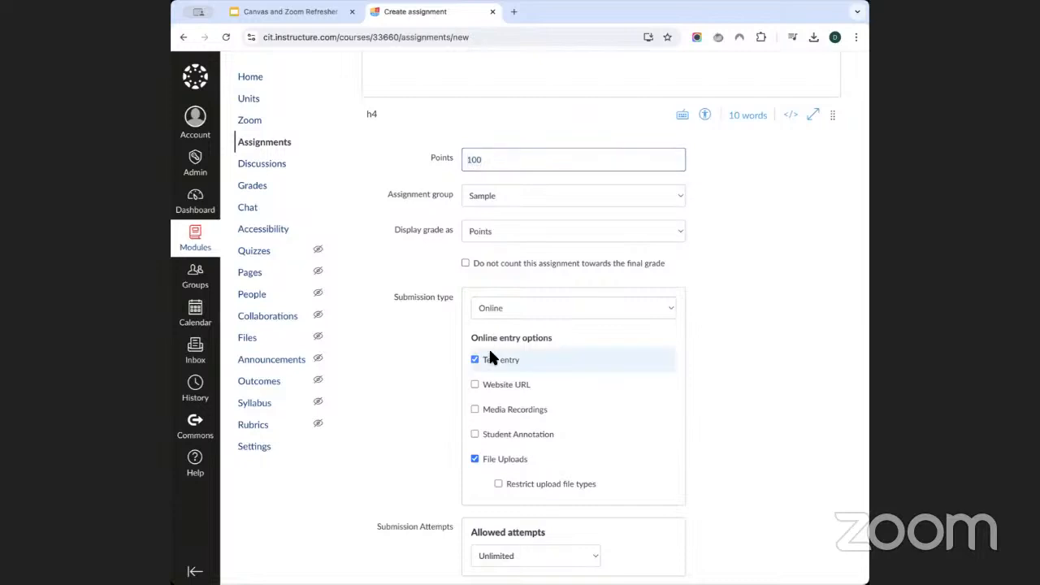
pyautogui.click(506, 459)
pyautogui.click(508, 307)
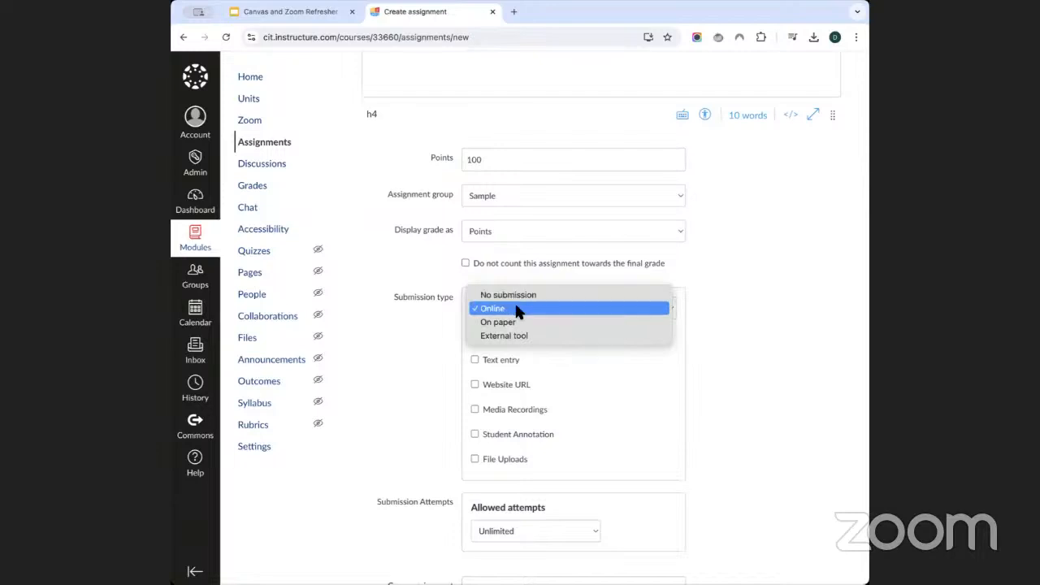
pyautogui.click(515, 308)
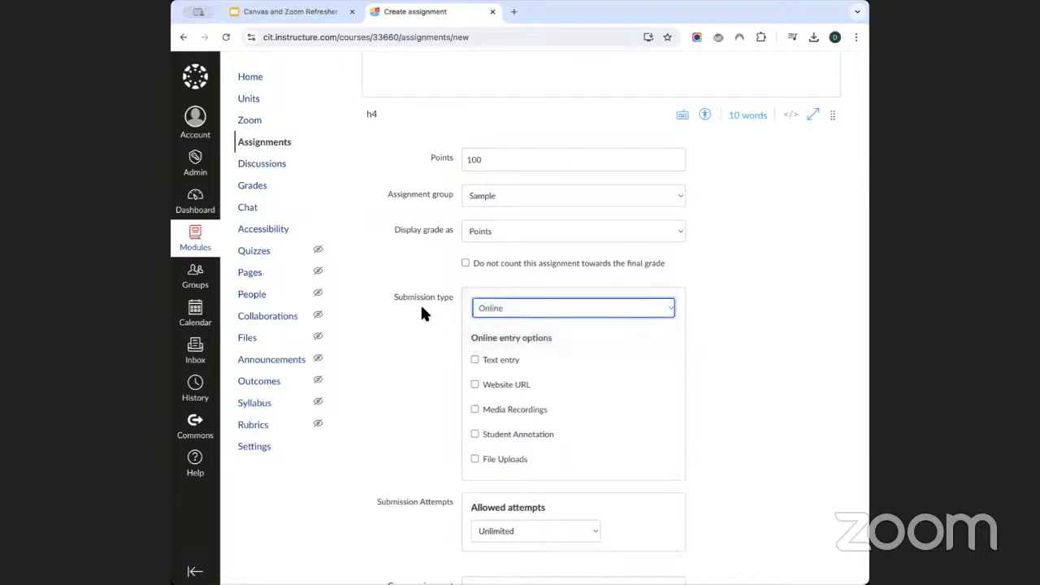
pyautogui.scroll(-3, 421, 313)
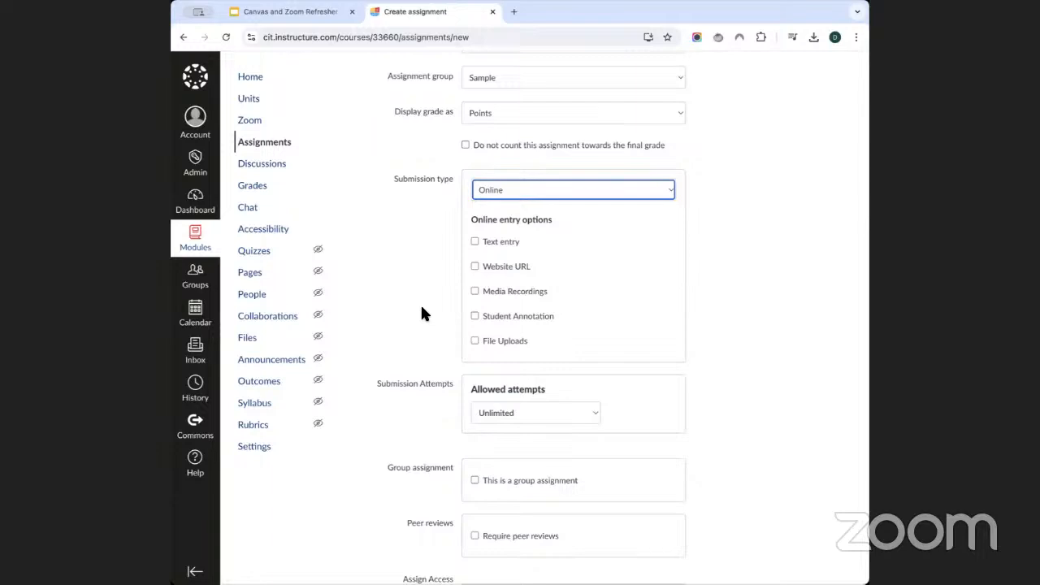
pyautogui.click(504, 333)
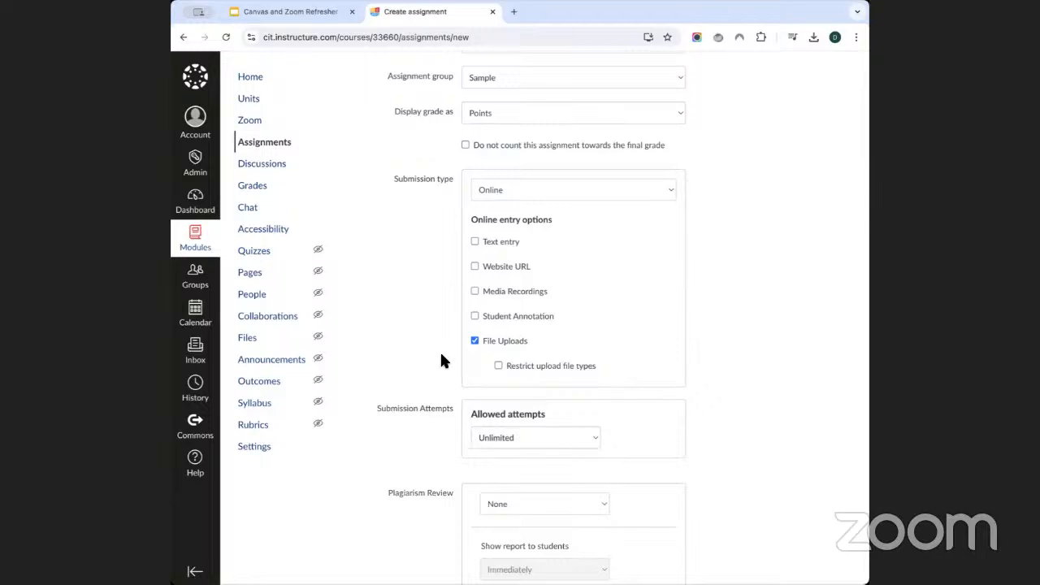
# Step: Try limiting the submission attempts to 1, and return the allowed attempts to Unlimited
pyautogui.scroll(-2, 442, 361)
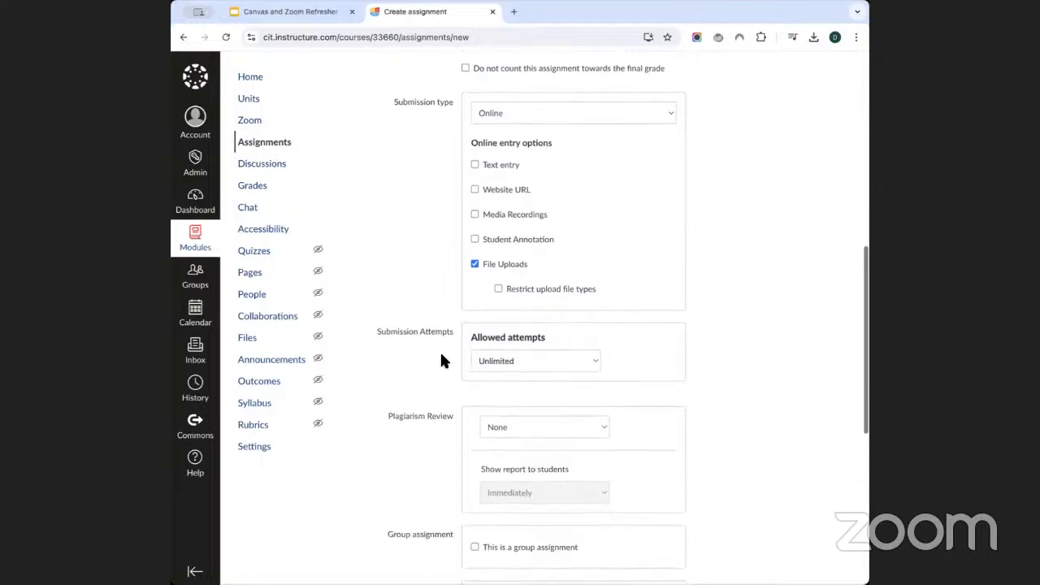
pyautogui.click(500, 362)
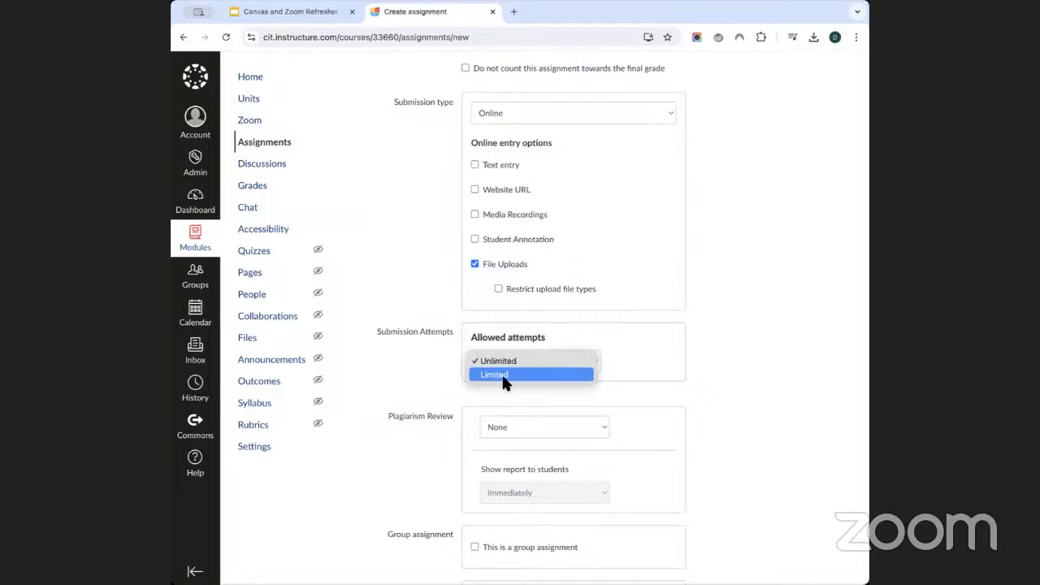
pyautogui.click(504, 378)
pyautogui.click(594, 406)
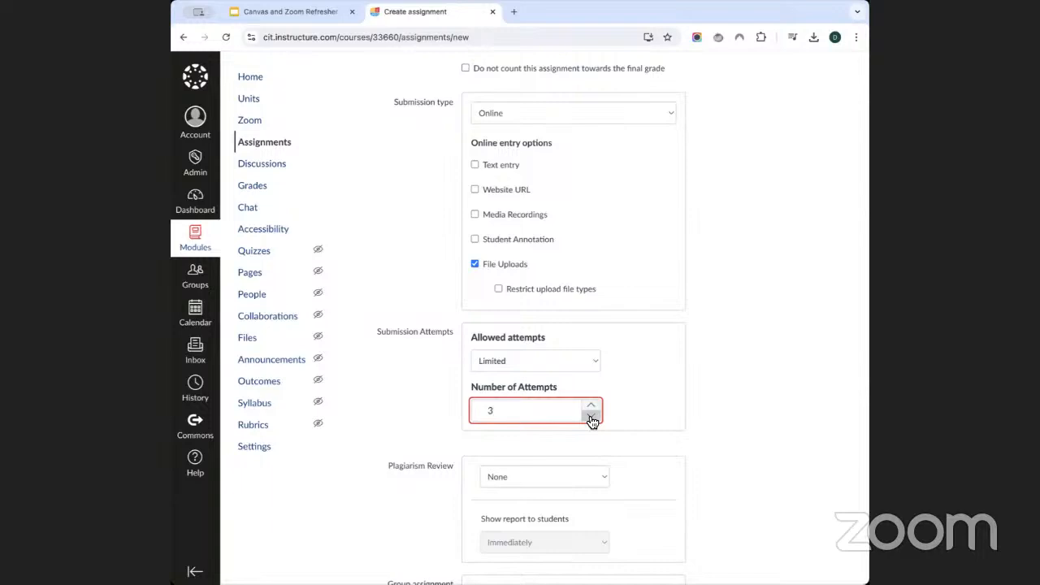
pyautogui.click(592, 417)
pyautogui.click(424, 359)
pyautogui.click(527, 363)
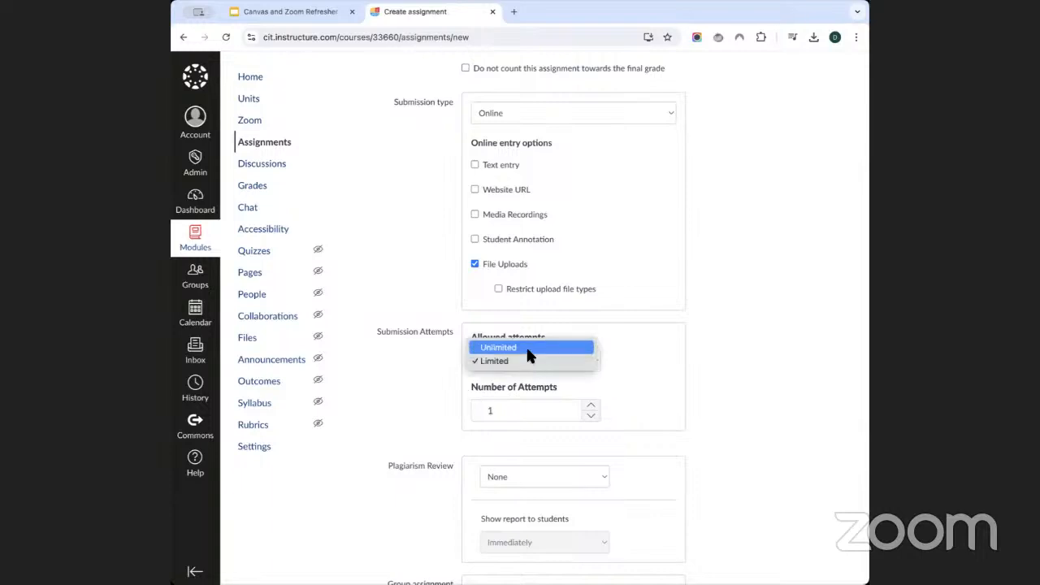
pyautogui.click(527, 347)
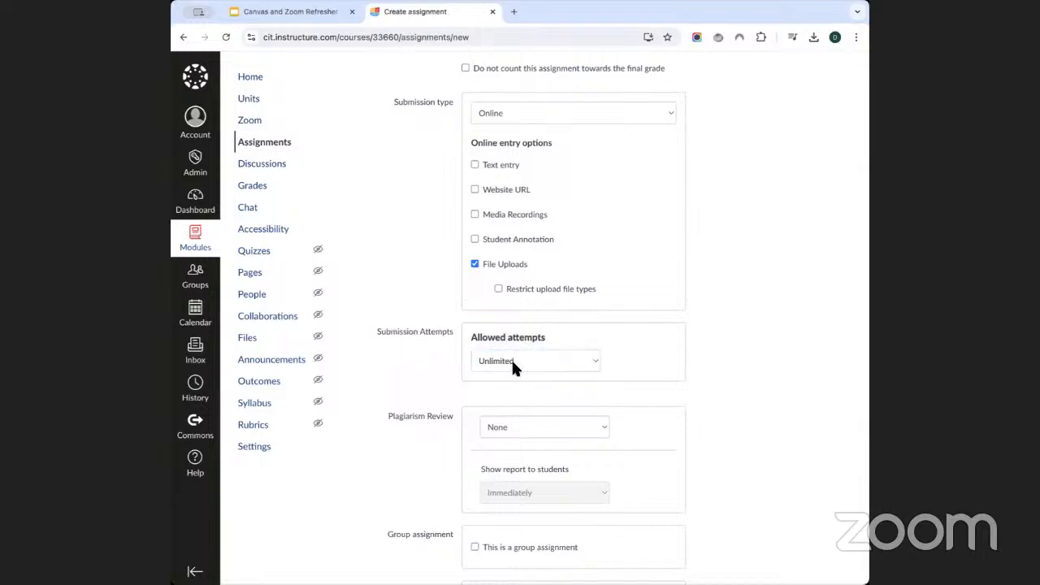
pyautogui.scroll(-2, 454, 358)
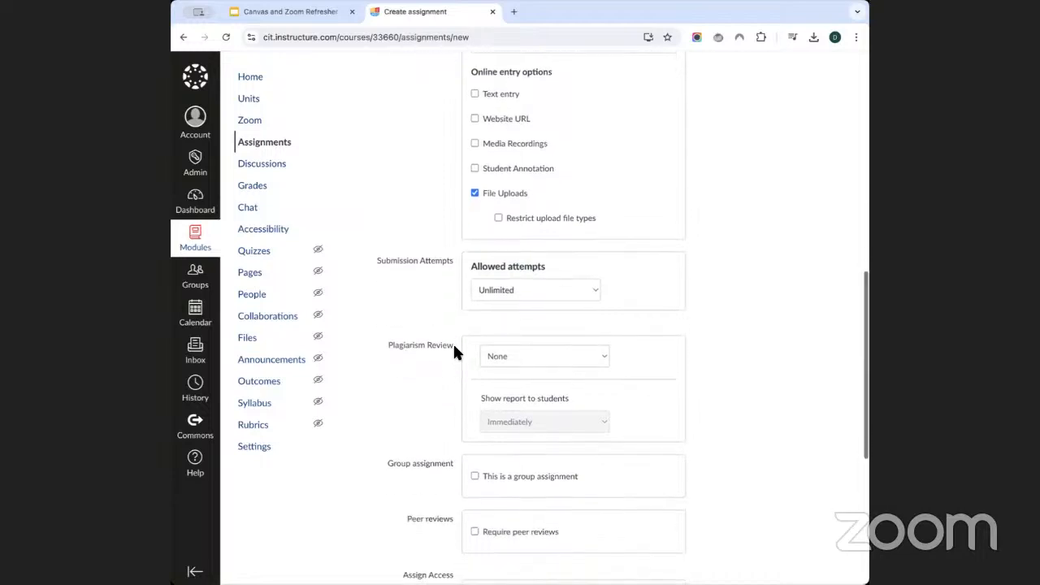
# Step: Set the assignment's plagiarism review tool to Turnitin
pyautogui.scroll(1, 432, 257)
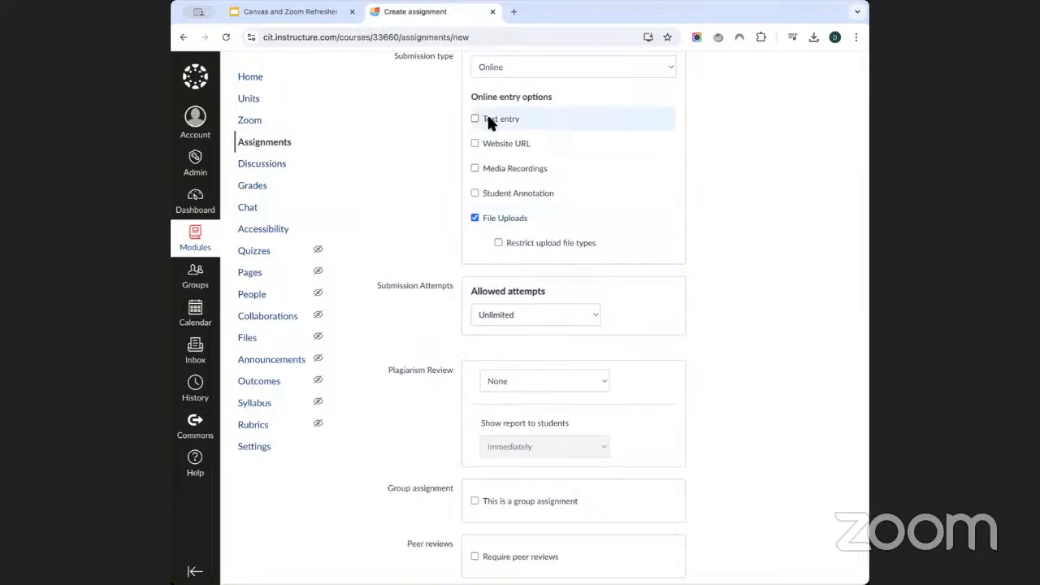
pyautogui.scroll(-3, 428, 225)
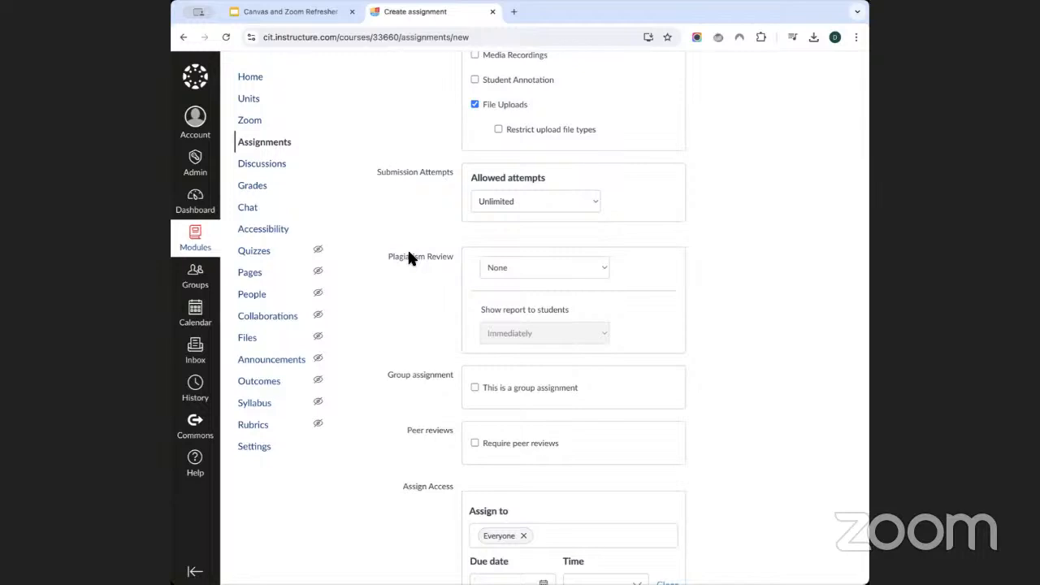
pyautogui.click(515, 269)
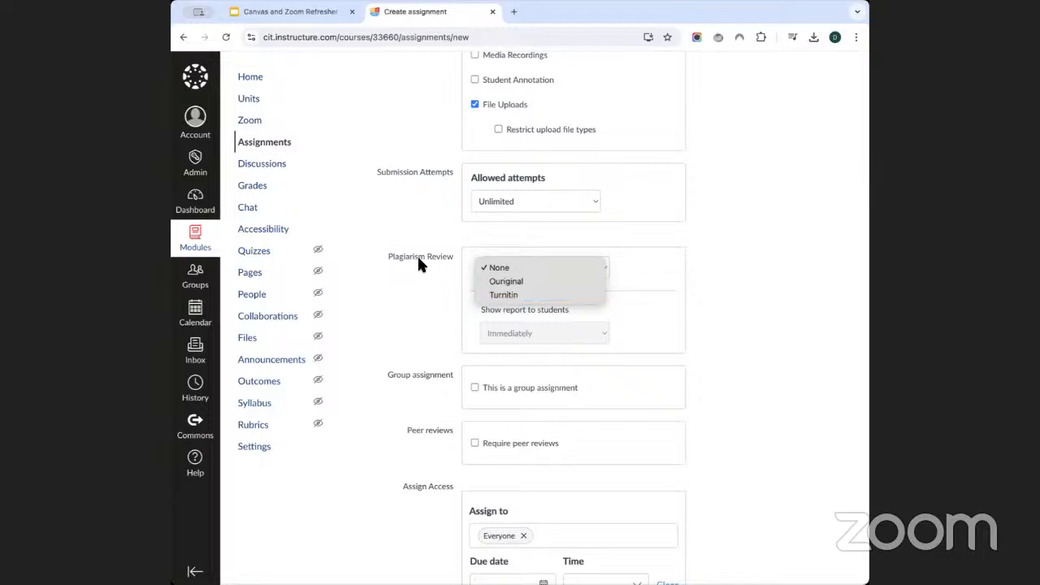
pyautogui.click(527, 296)
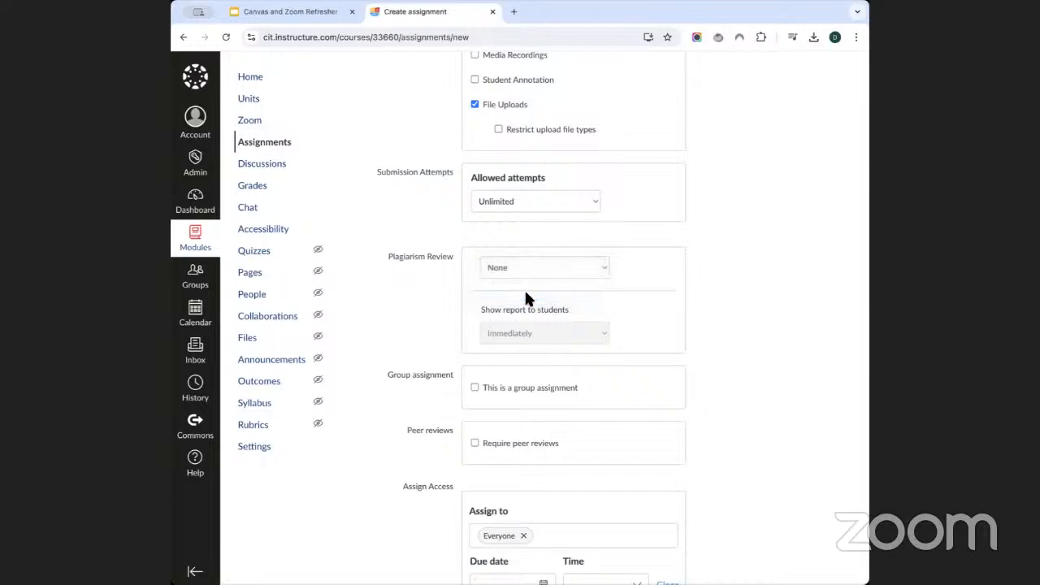
pyautogui.click(538, 267)
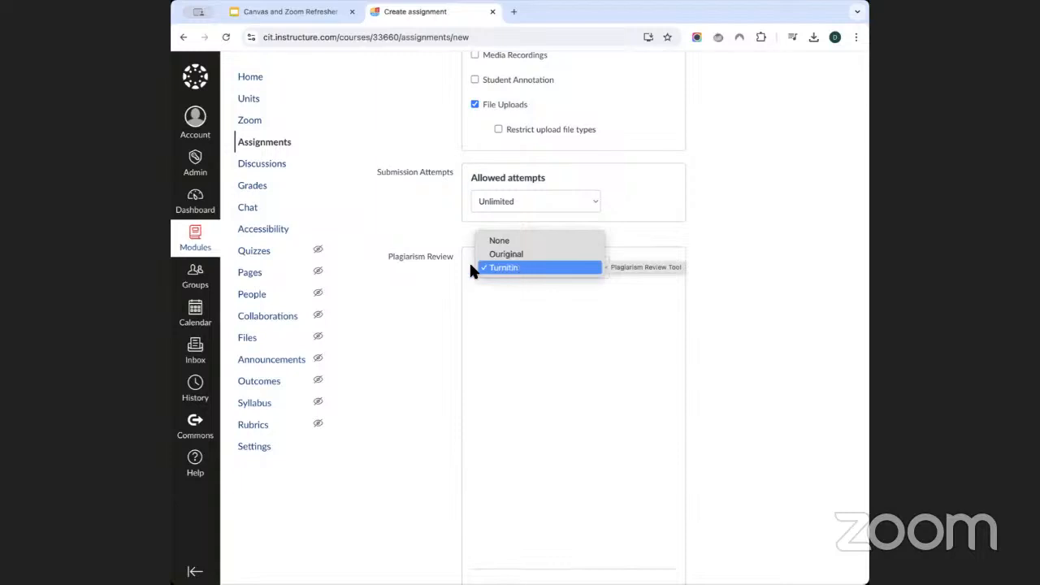
pyautogui.click(433, 310)
# Step: Review the Turnitin comparison and similarity report options, then the group assignment and peer review settings
pyautogui.scroll(-2, 434, 310)
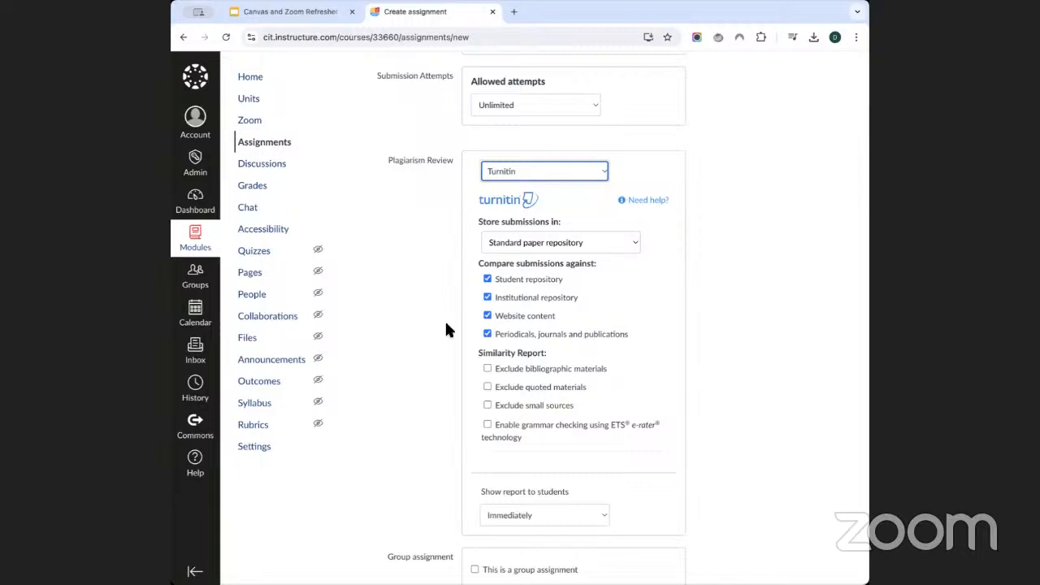
pyautogui.click(431, 397)
pyautogui.scroll(-5, 446, 322)
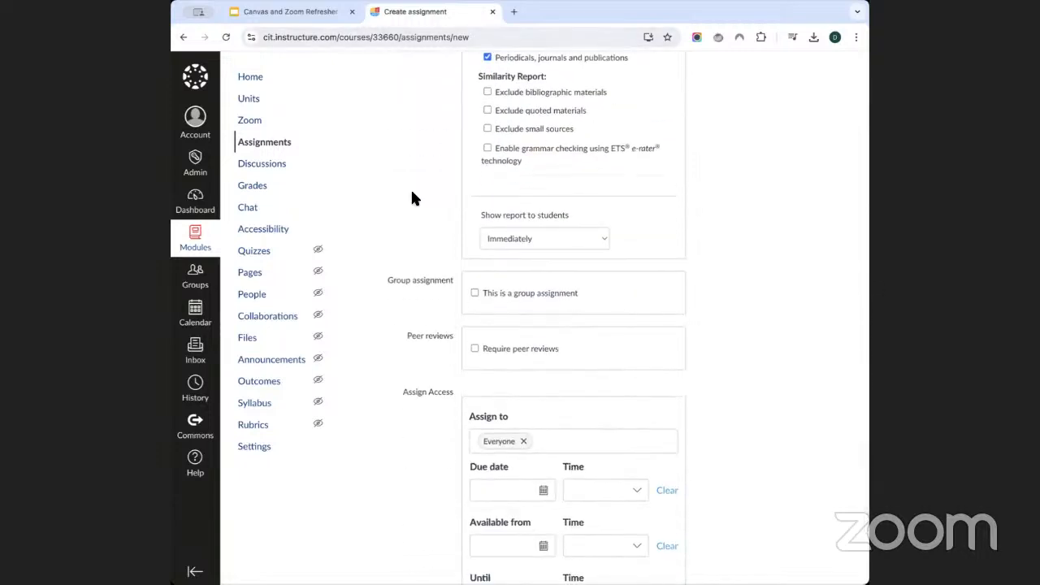
pyautogui.scroll(-2, 412, 192)
pyautogui.scroll(2, 412, 192)
pyautogui.scroll(2, 412, 198)
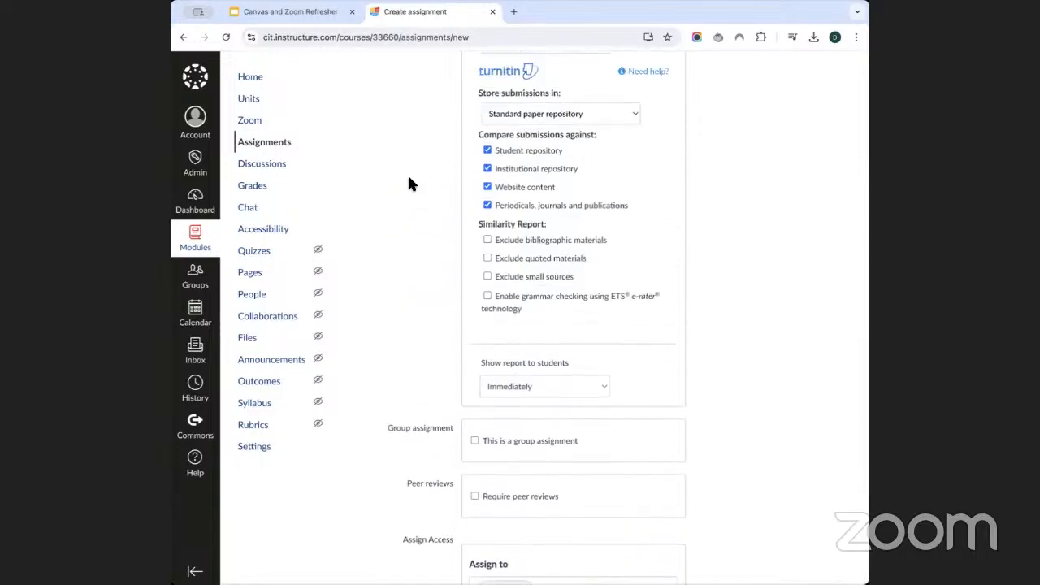
pyautogui.scroll(-4, 411, 186)
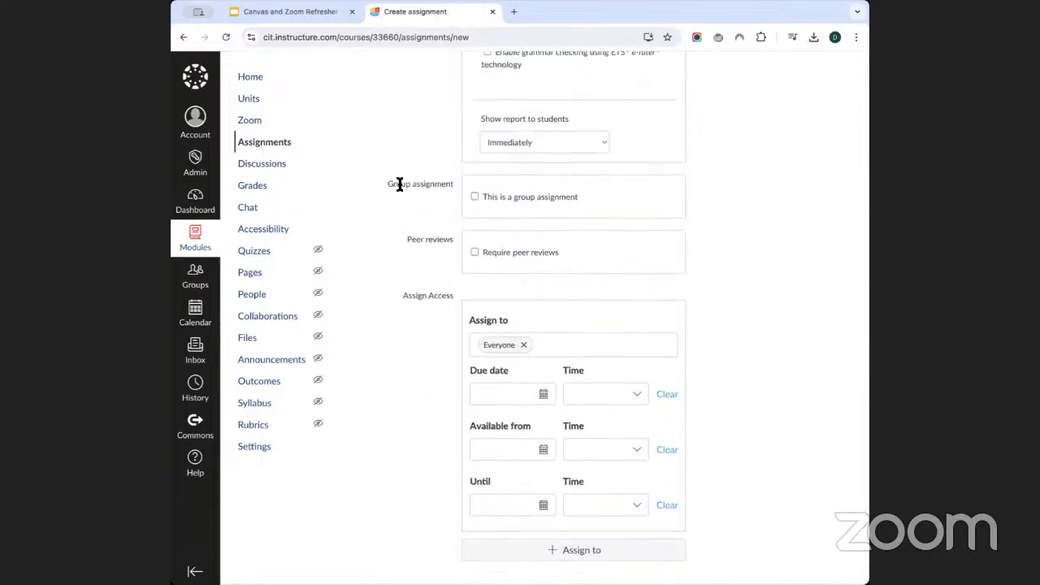
pyautogui.moveTo(400, 184); pyautogui.dragTo(428, 231)
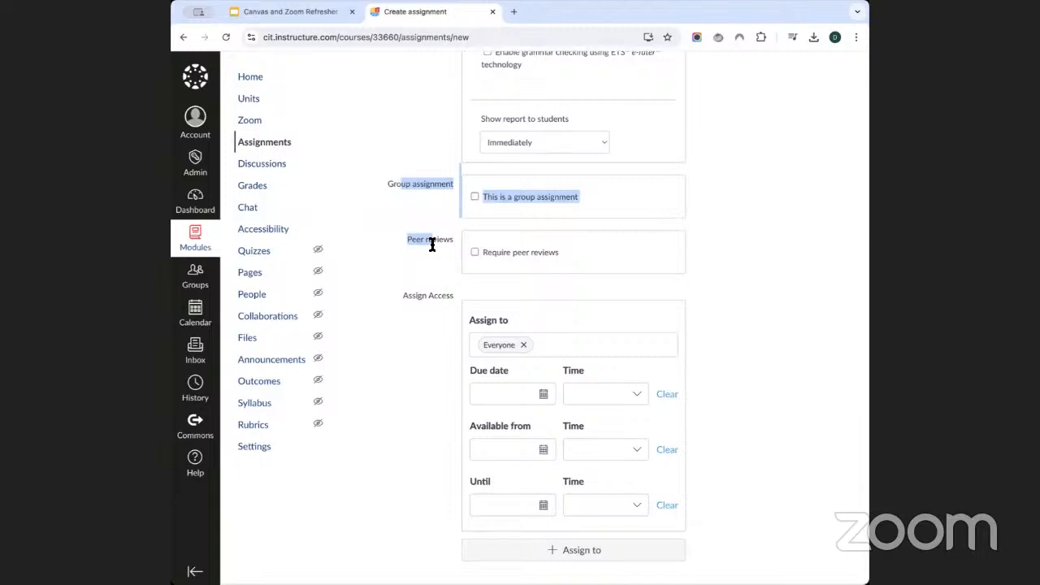
pyautogui.click(431, 243)
# Step: Set the due date for Everyone to 6 Oct 2024, keeping the time at 23:59
pyautogui.scroll(-1, 431, 241)
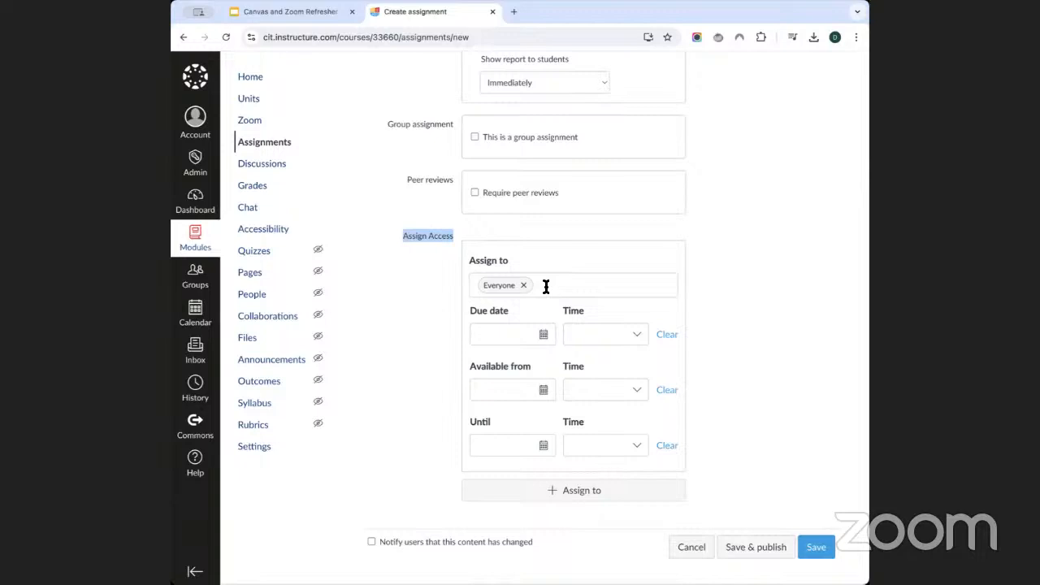
pyautogui.click(517, 339)
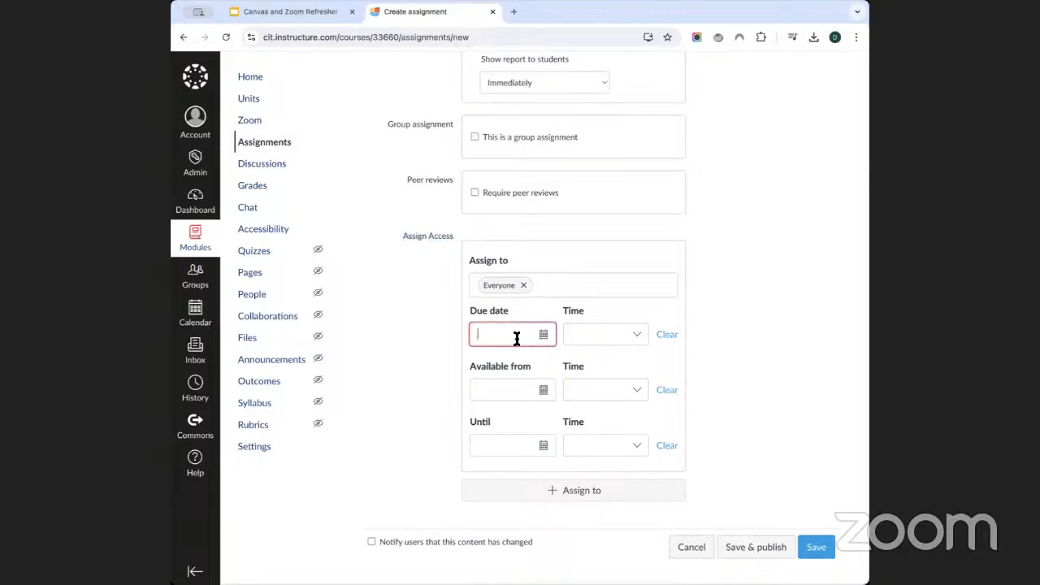
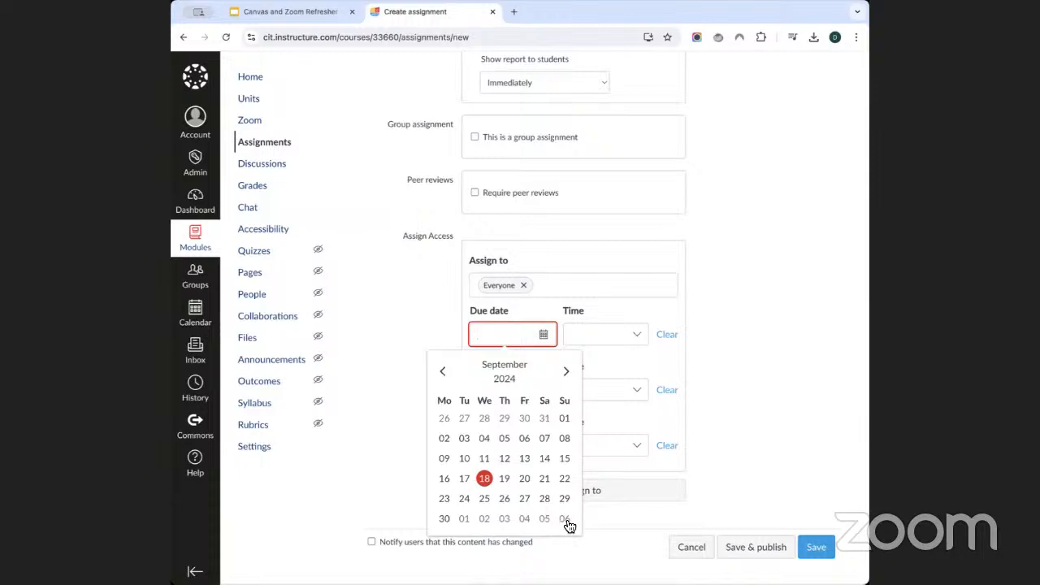
pyautogui.click(565, 519)
pyautogui.click(594, 334)
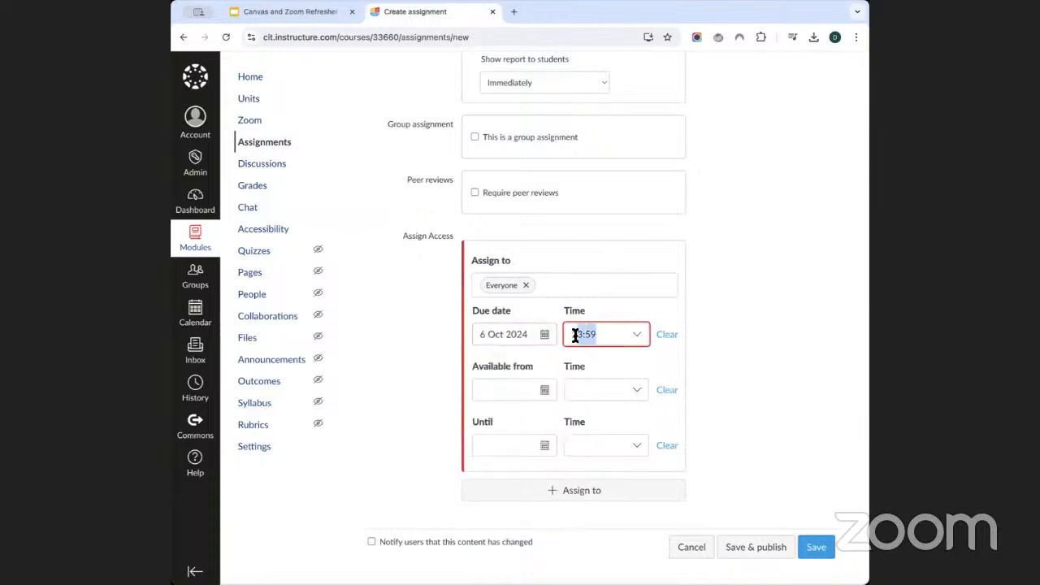
pyautogui.click(576, 333)
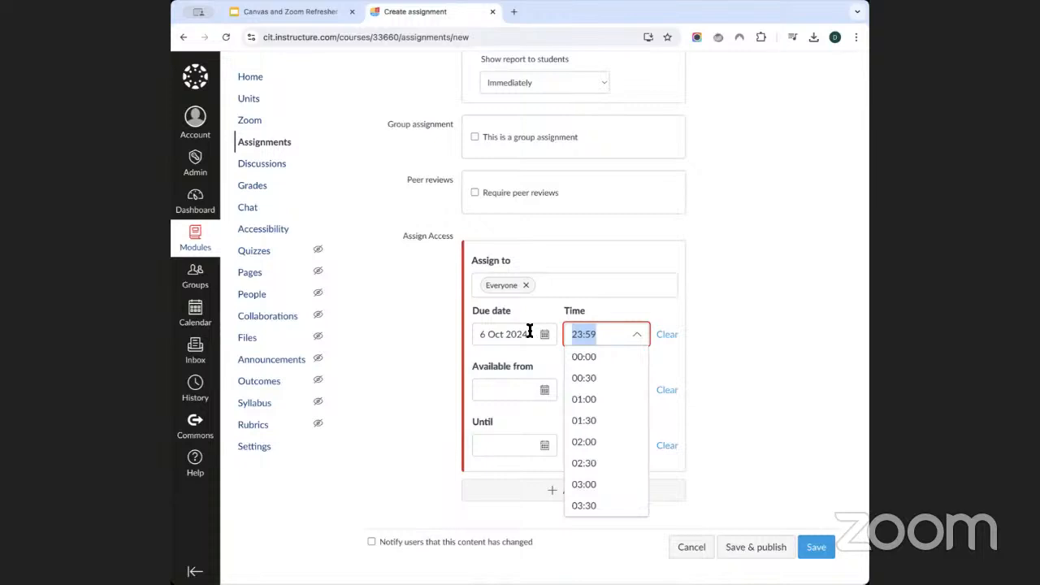
pyautogui.moveTo(529, 330); pyautogui.dragTo(443, 317)
pyautogui.click(442, 316)
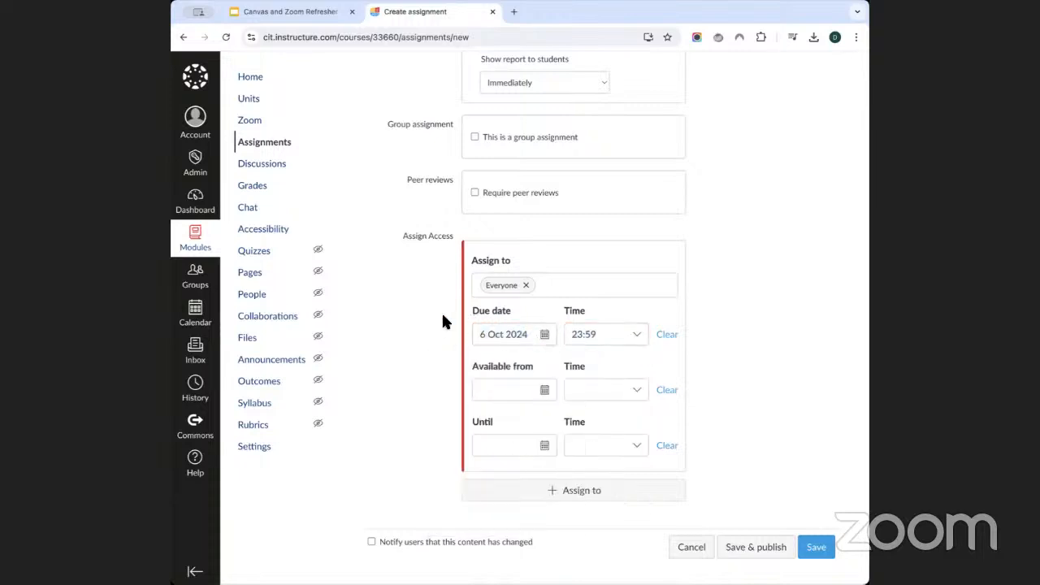
pyautogui.scroll(-1, 442, 315)
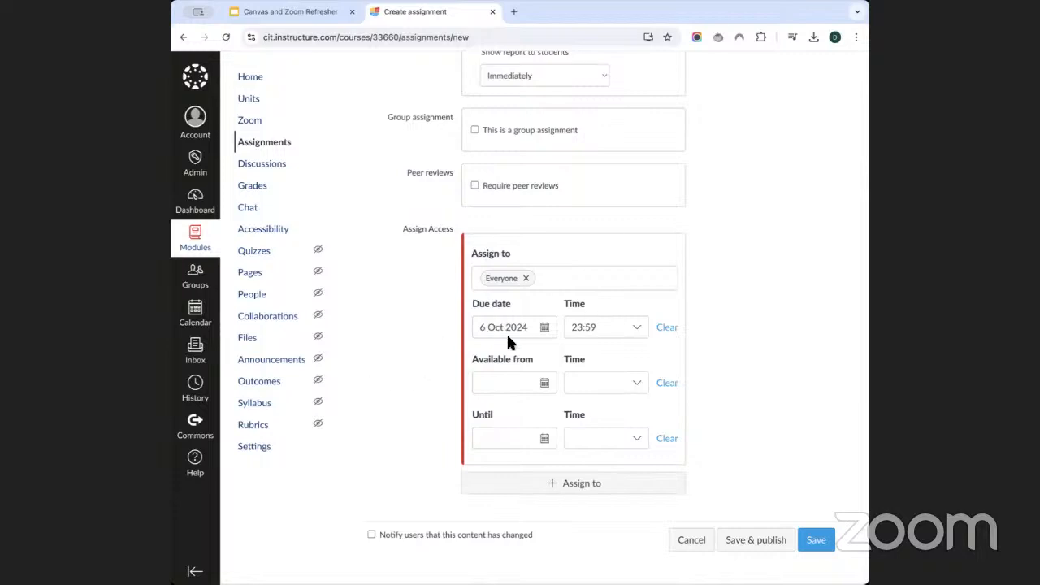
# Step: Make the assignment available from 23 Sep 2024 until 14 Oct 2024
pyautogui.click(502, 382)
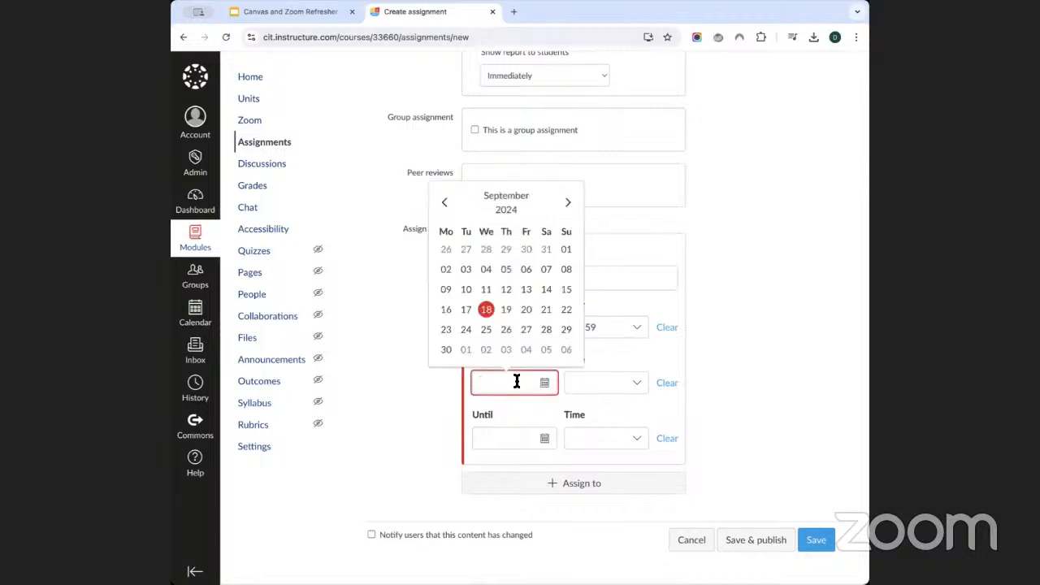
pyautogui.click(515, 438)
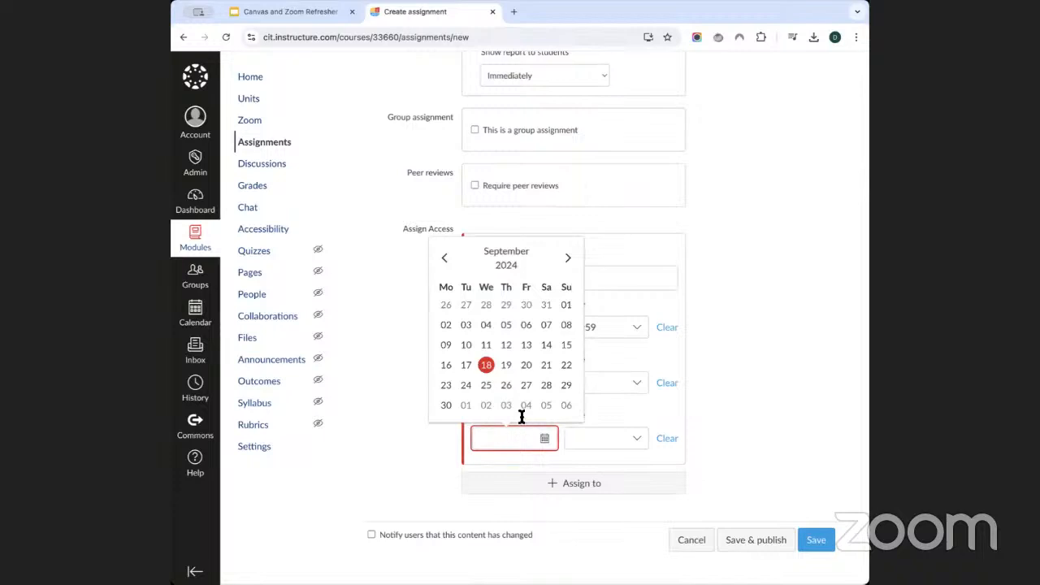
pyautogui.click(429, 436)
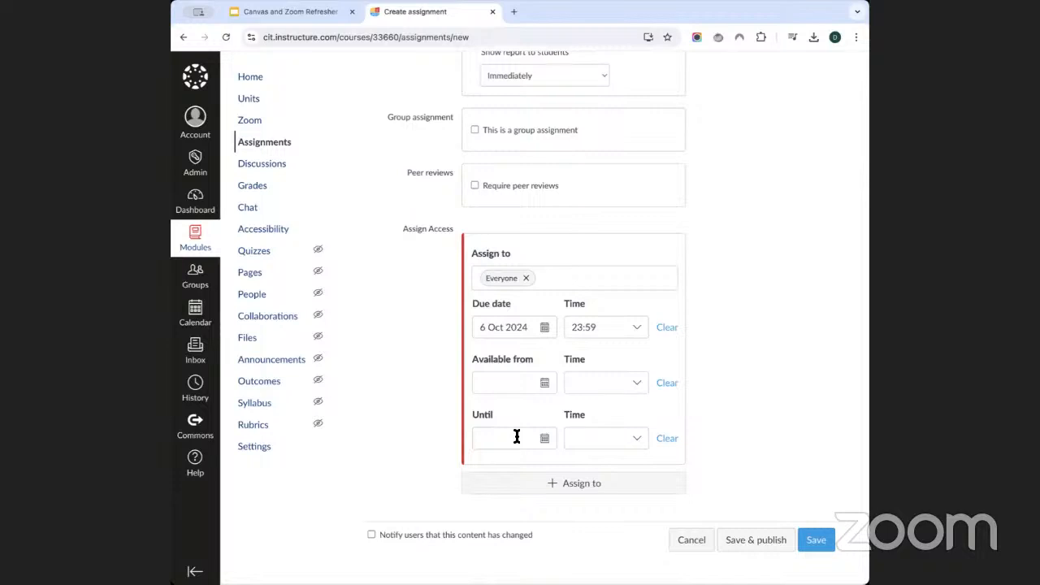
pyautogui.click(522, 389)
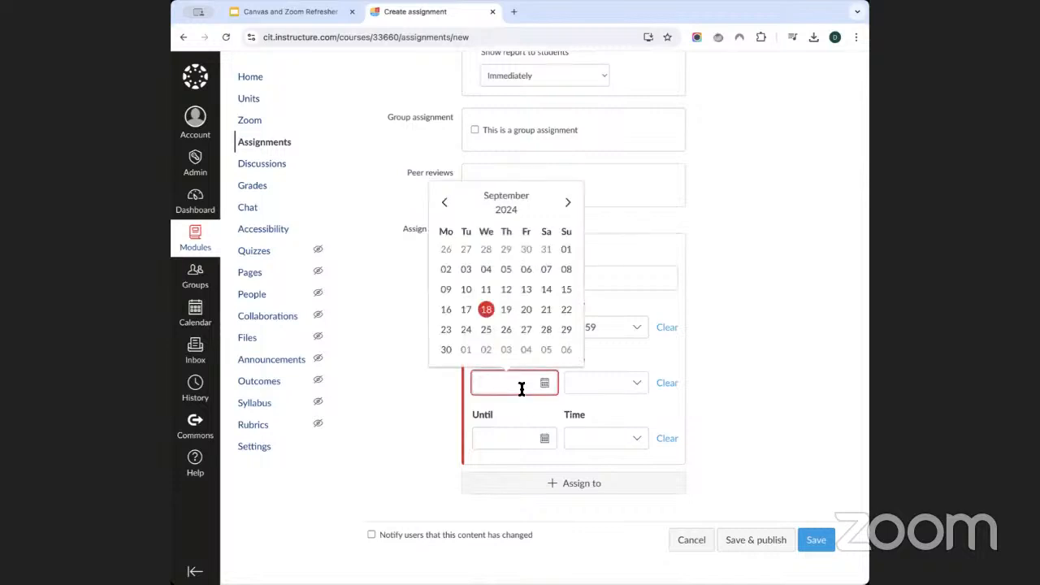
pyautogui.click(446, 330)
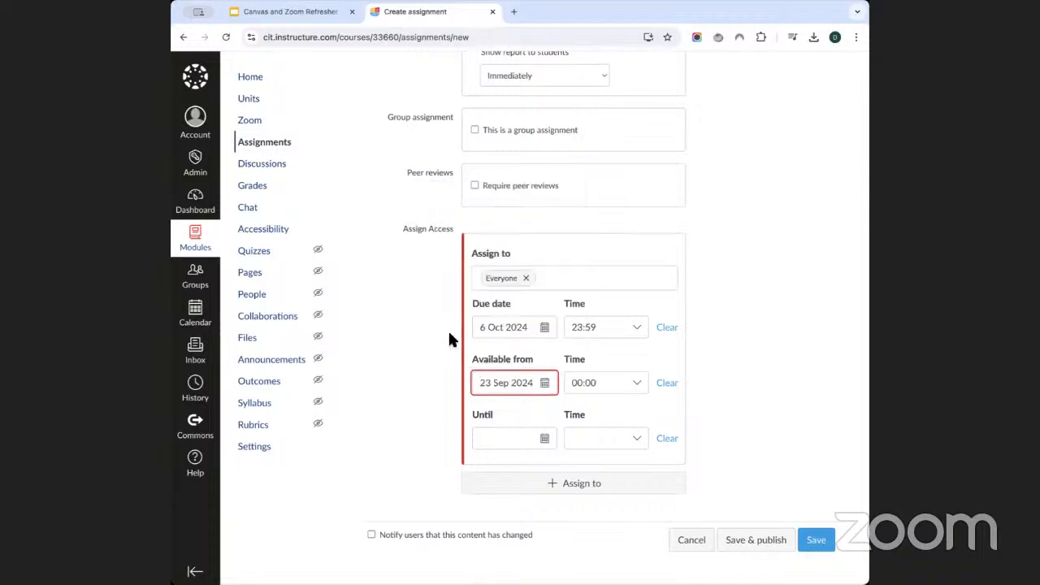
pyautogui.click(496, 438)
pyautogui.click(568, 258)
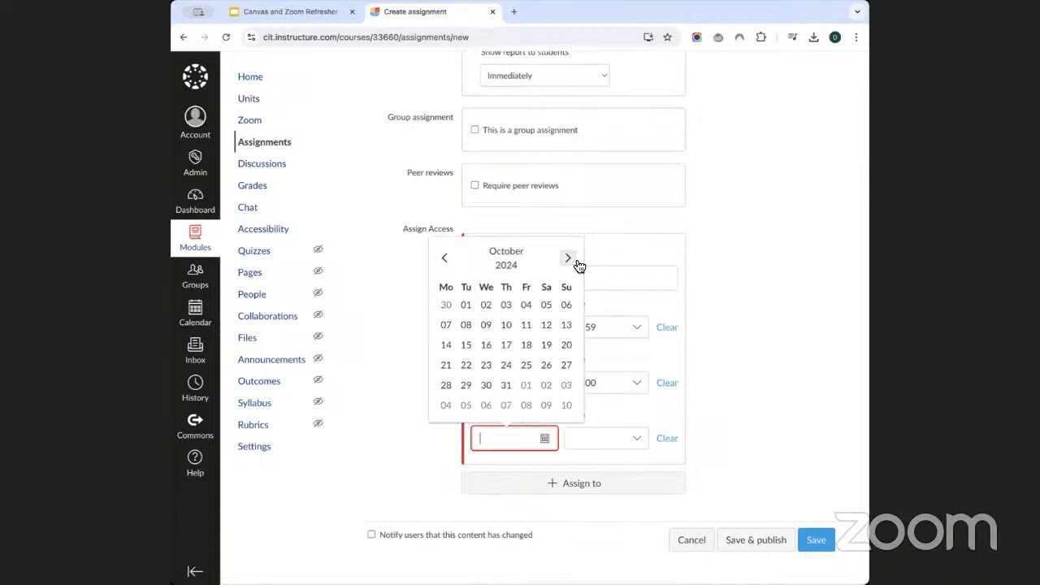
pyautogui.click(447, 347)
pyautogui.click(449, 401)
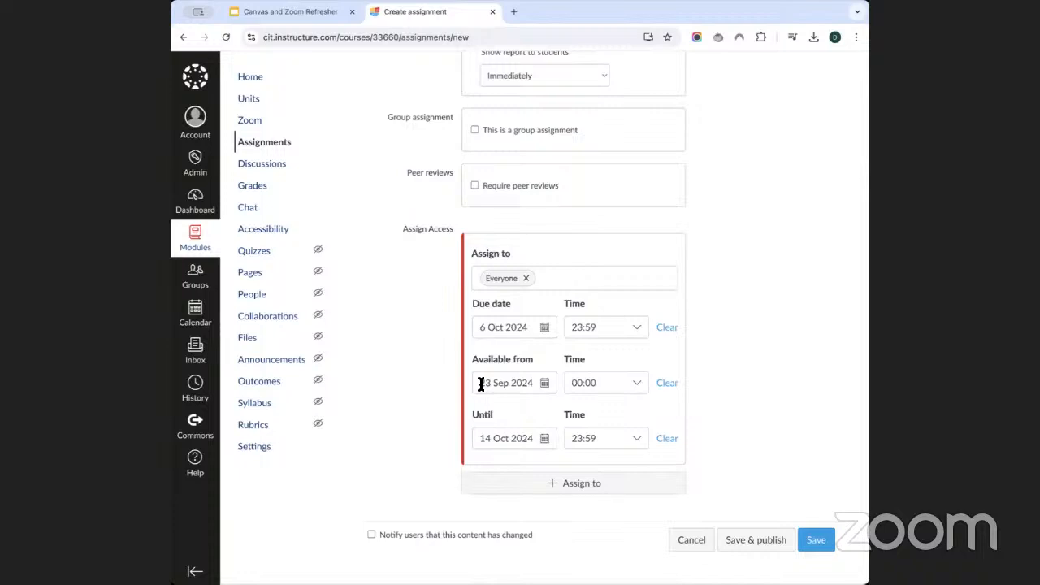
# Step: Try to clear the Available from and Until dates for Everyone
pyautogui.moveTo(481, 384); pyautogui.dragTo(545, 382)
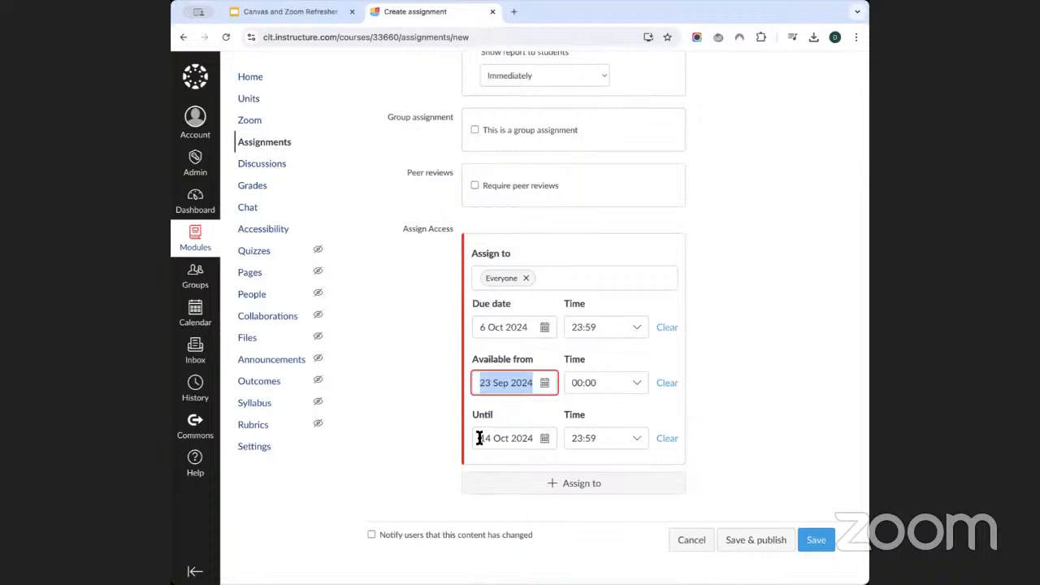
pyautogui.moveTo(479, 438); pyautogui.dragTo(555, 438)
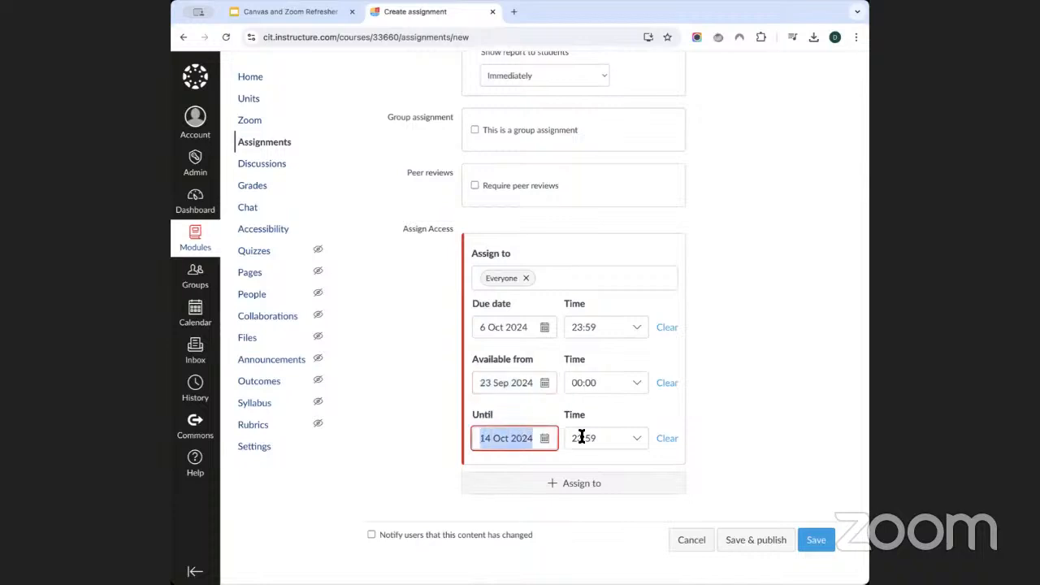
pyautogui.doubleClick(513, 383)
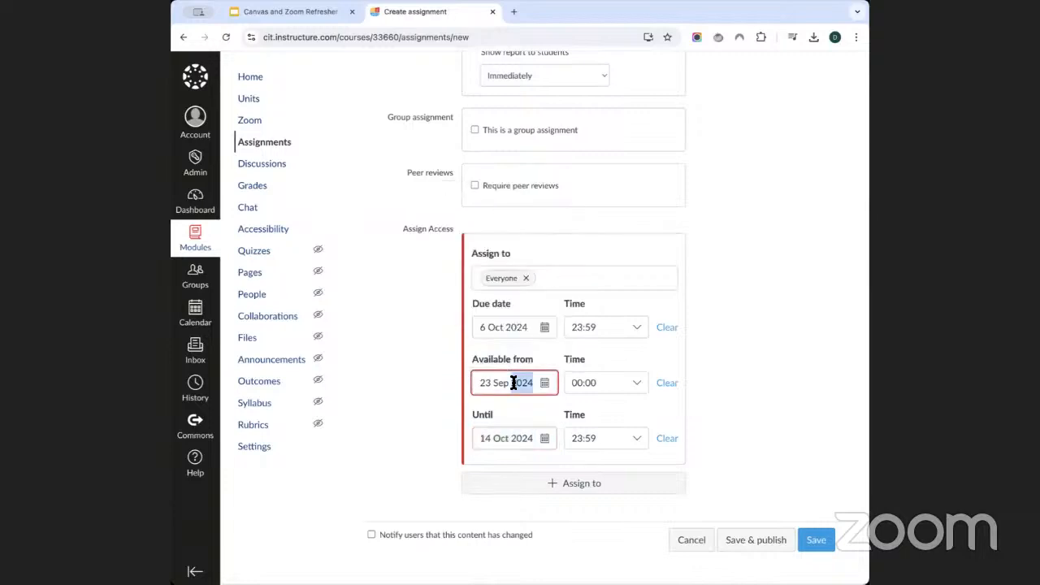
pyautogui.hotkey('ctrl', 'a')
pyautogui.press('BackSpace')
pyautogui.press('Tab')
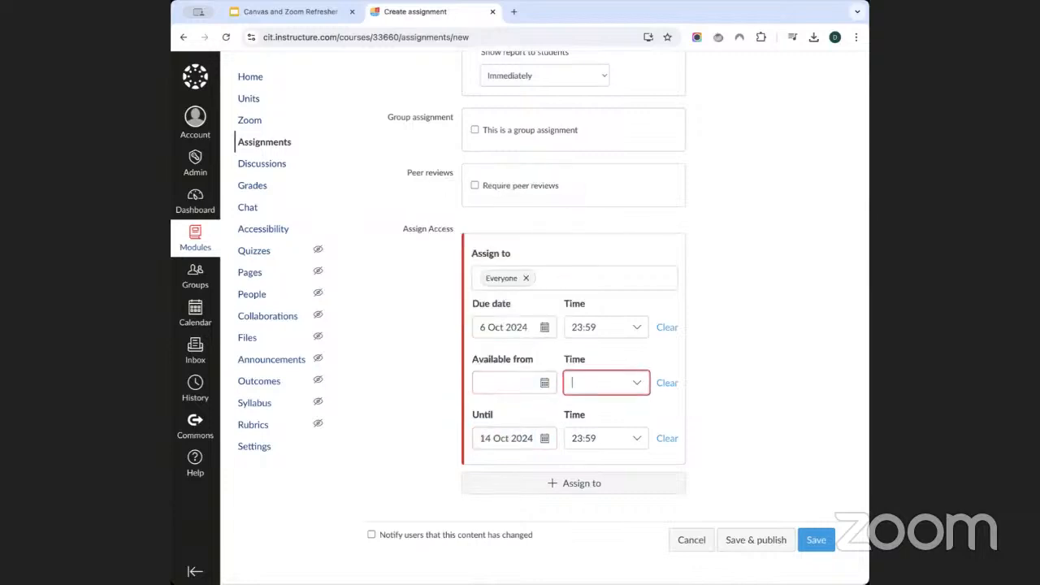
pyautogui.tripleClick(507, 438)
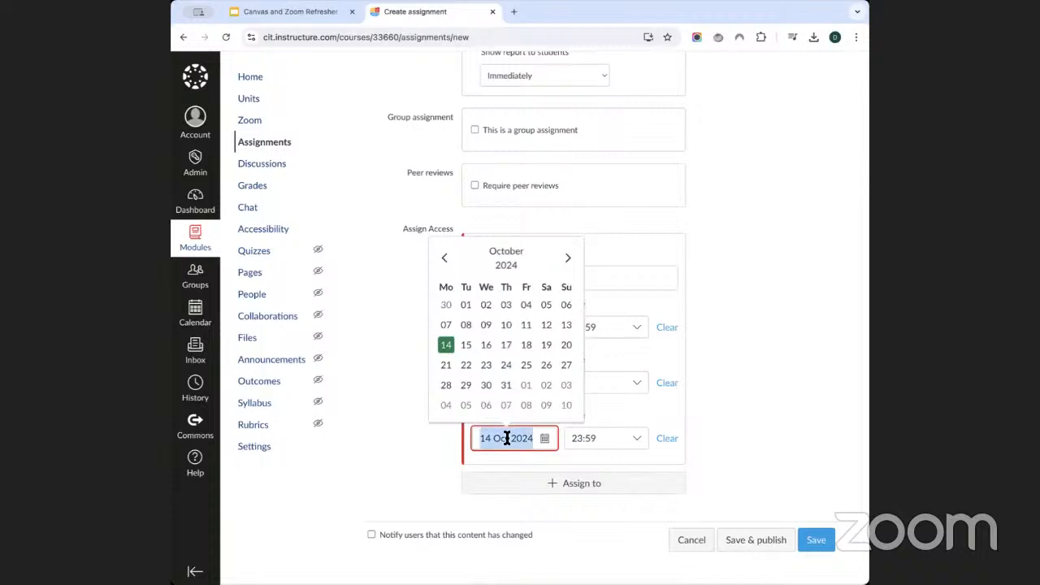
pyautogui.press('BackSpace')
pyautogui.click(728, 402)
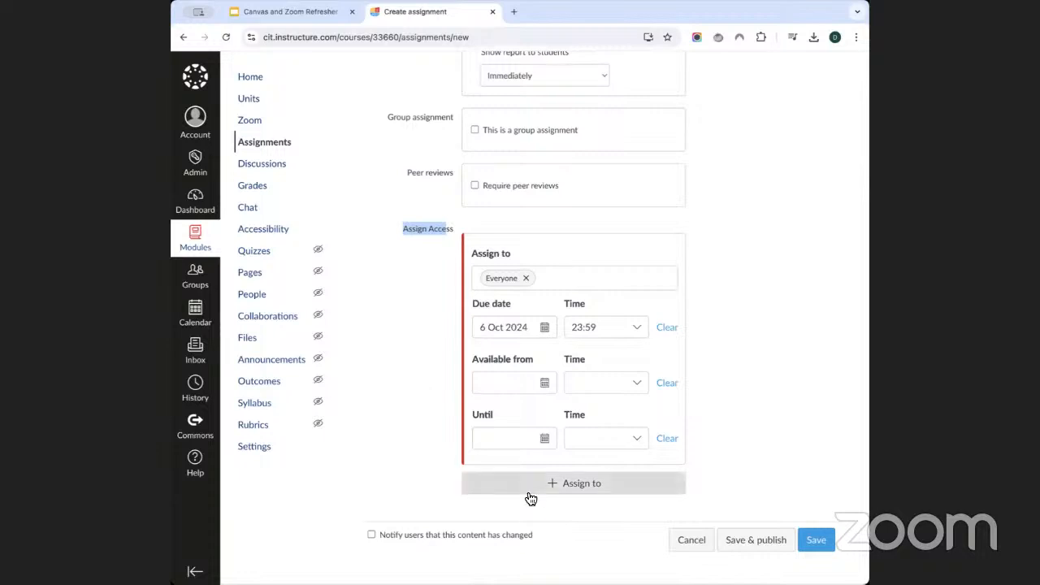
# Step: Add a second Assign to entry and assign it to an individual student by name
pyautogui.click(599, 490)
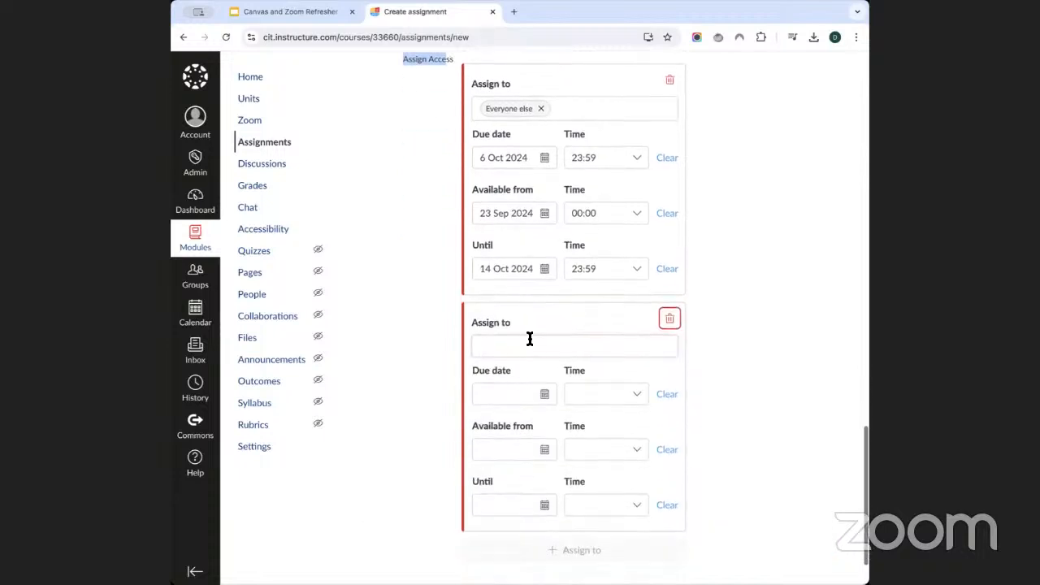
pyautogui.click(529, 346)
pyautogui.write('darr')
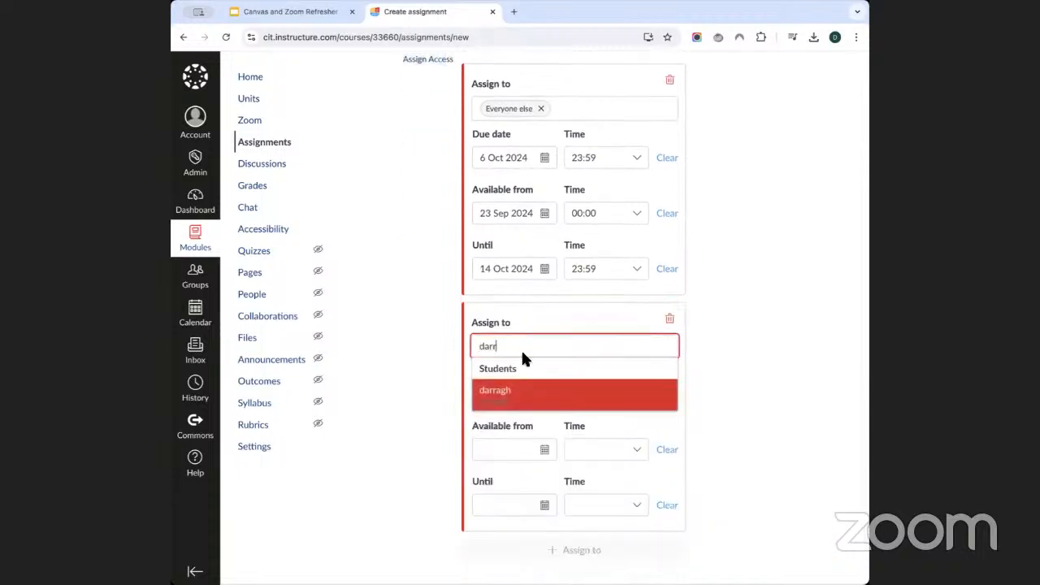
pyautogui.click(518, 397)
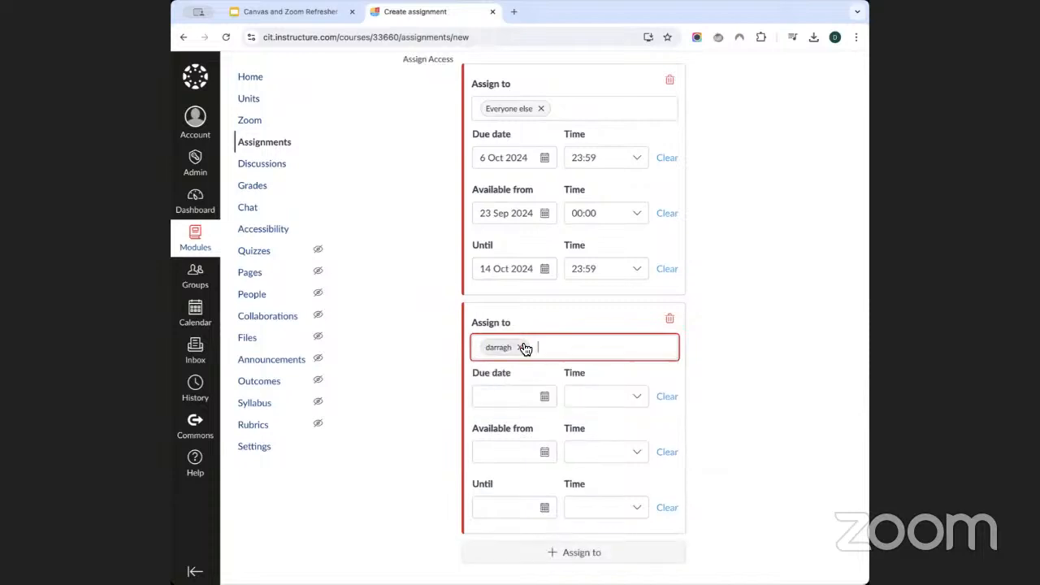
# Step: Set the due date for the individually assigned student to 13 Oct 2024
pyautogui.click(510, 396)
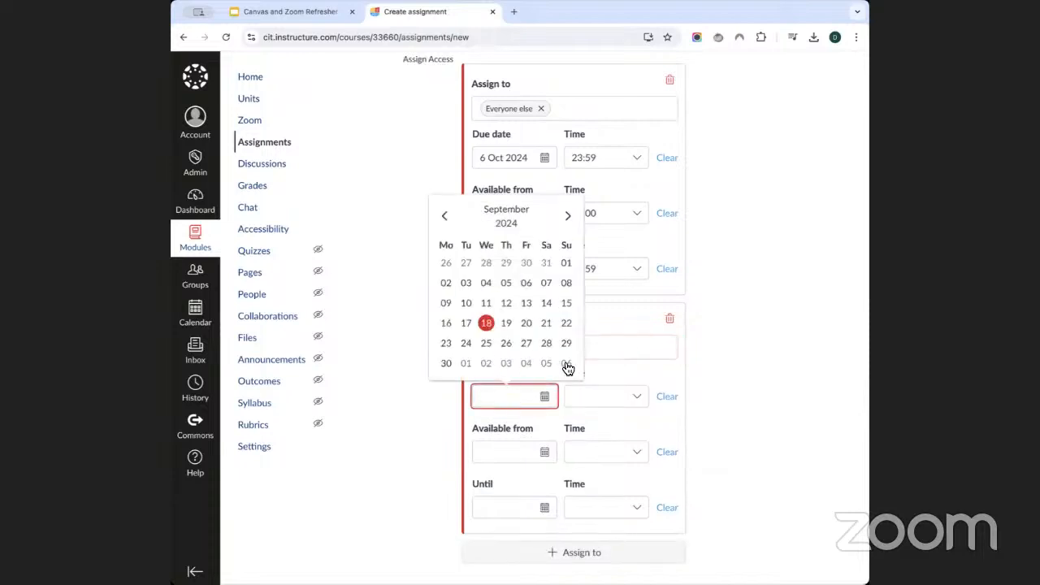
pyautogui.click(568, 216)
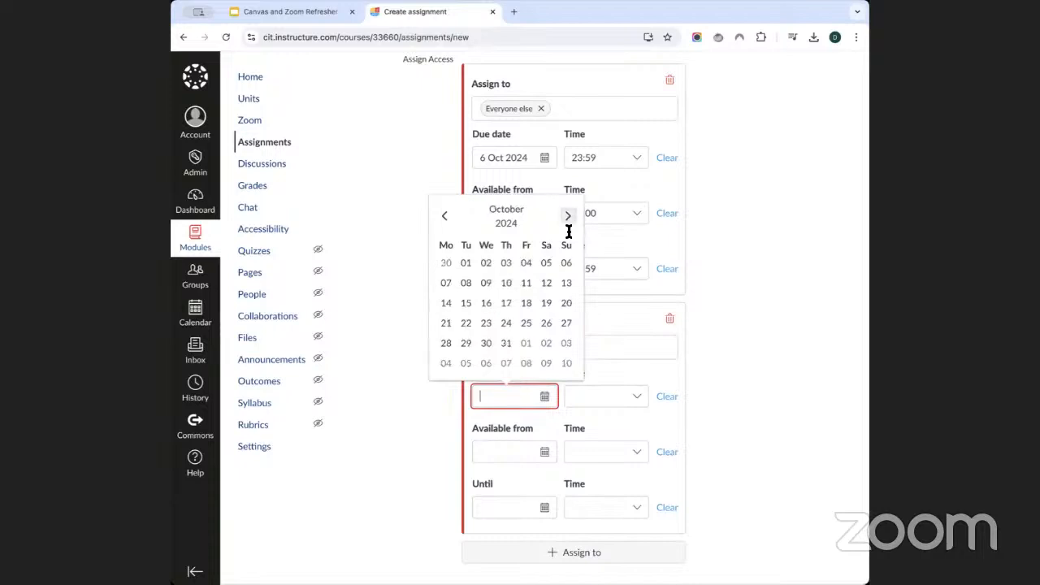
pyautogui.click(567, 283)
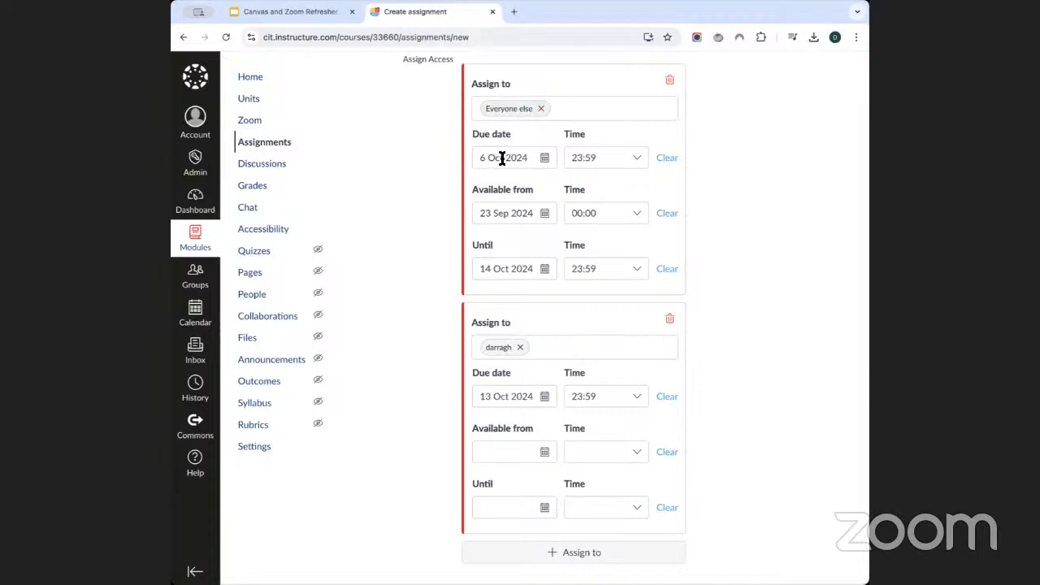
# Step: Clear the Available from date for Everyone else
pyautogui.click(516, 209)
pyautogui.press('BackSpace')
pyautogui.press('BackSpace')
pyautogui.press('BackSpace')
pyautogui.press('BackSpace')
pyautogui.press('BackSpace')
pyautogui.press('BackSpace')
pyautogui.press('BackSpace')
pyautogui.press('BackSpace')
pyautogui.press('BackSpace')
pyautogui.press('BackSpace')
pyautogui.press('BackSpace')
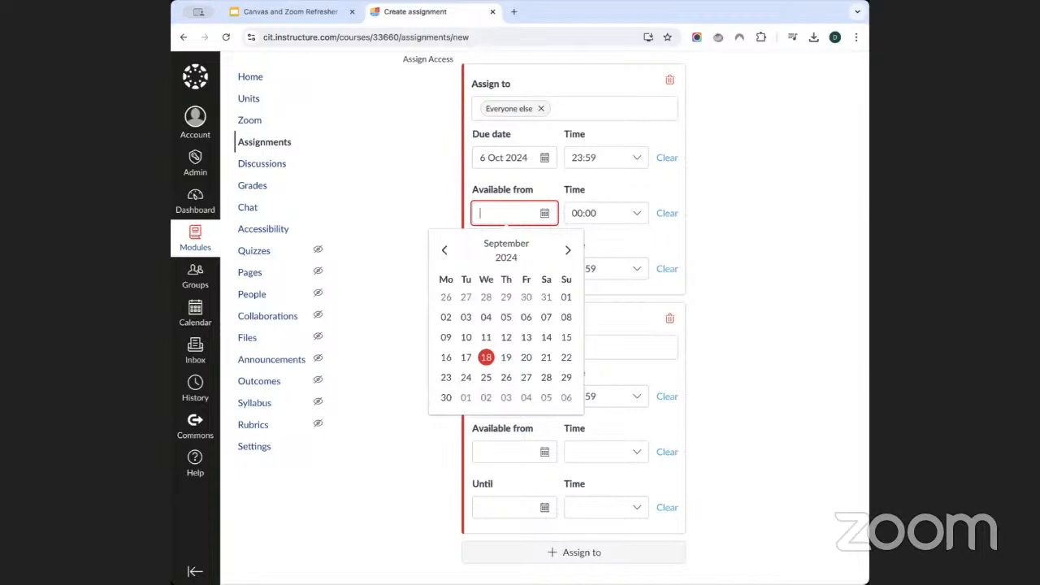
pyautogui.press('Tab')
# Step: Clear the Until date and time for Everyone else
pyautogui.click(499, 272)
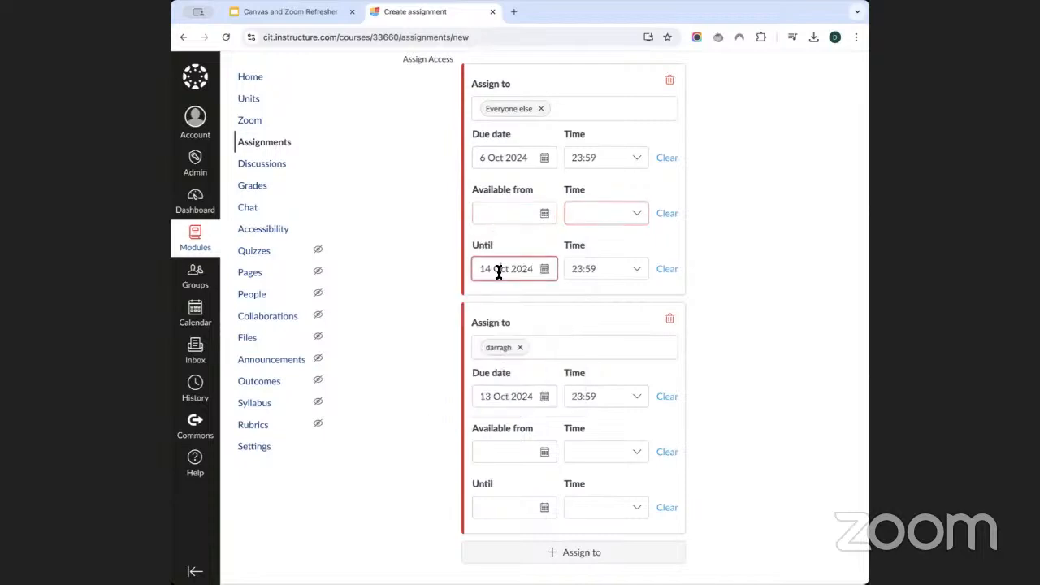
pyautogui.doubleClick(499, 272)
pyautogui.press('BackSpace')
pyautogui.press('BackSpace')
pyautogui.press('BackSpace')
pyautogui.press('super+a')
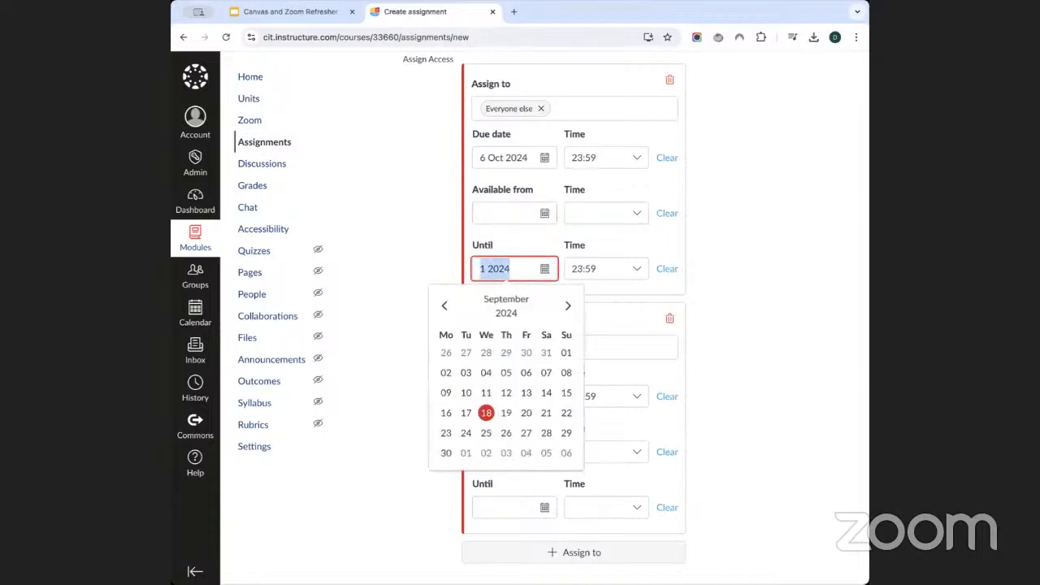
pyautogui.press('BackSpace')
pyautogui.click(607, 267)
pyautogui.click(667, 267)
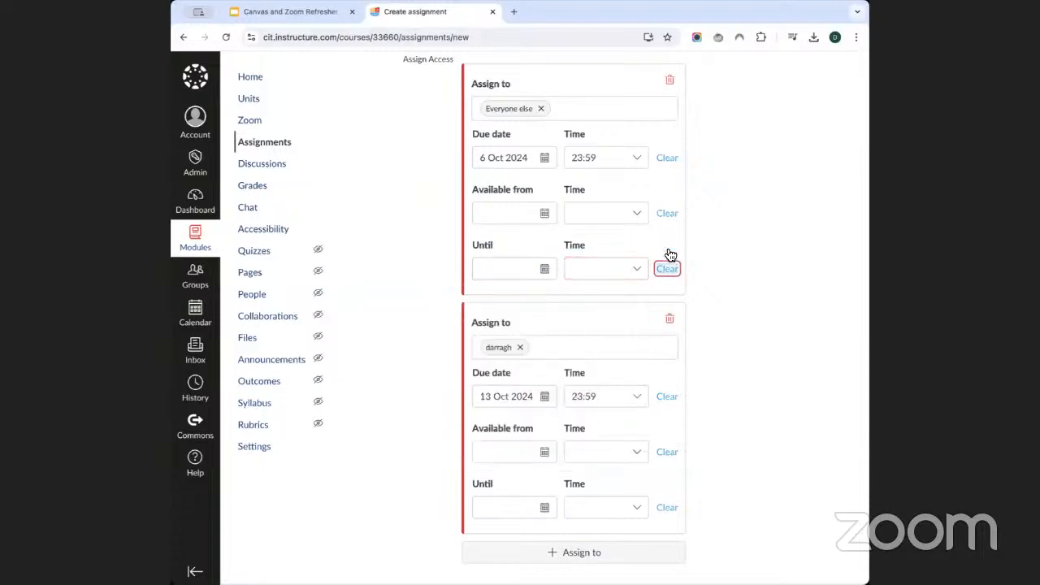
# Step: Save and publish the assignment, and view it as a student
pyautogui.scroll(-2, 749, 279)
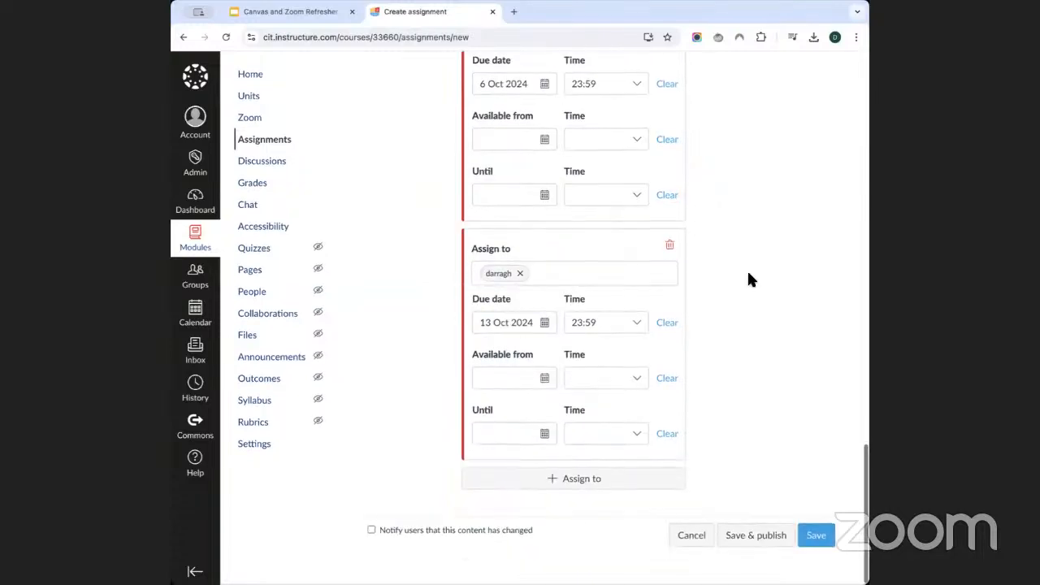
pyautogui.click(775, 541)
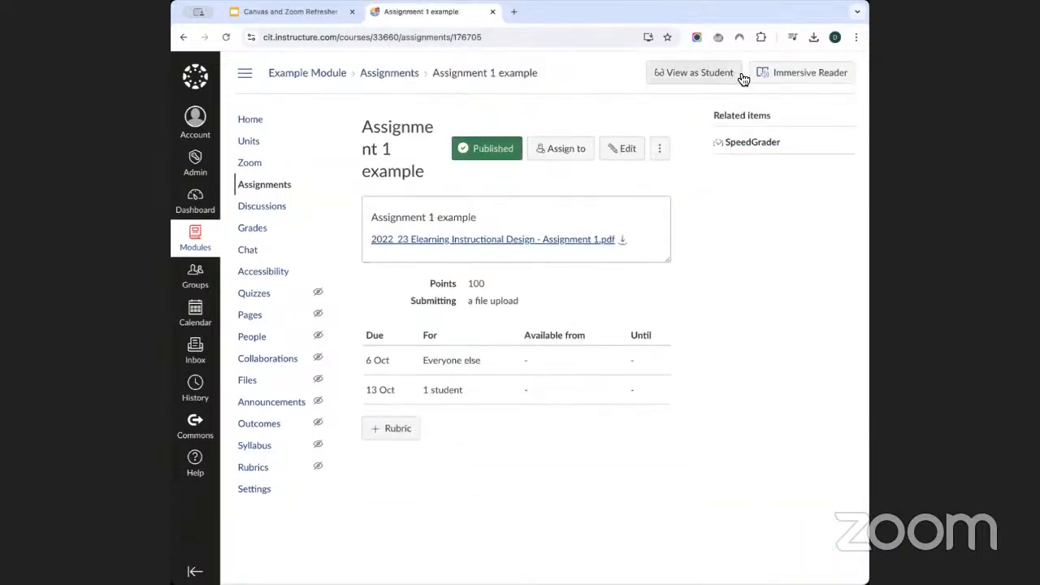
pyautogui.click(706, 83)
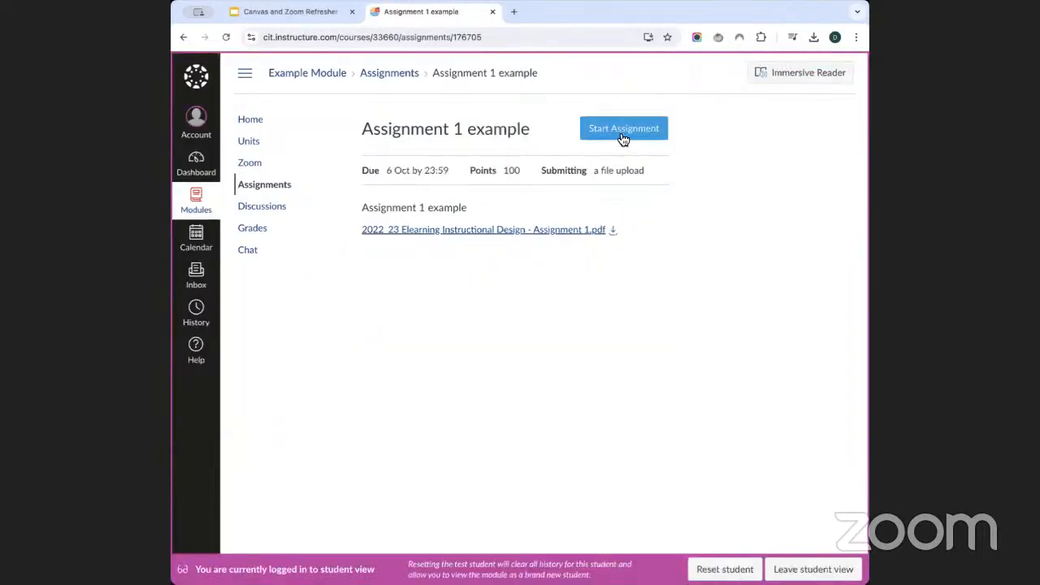
# Step: Start the assignment as the test student and preview the attached 2022_23 Elearning Instructional Design - Assignment 1.pdf
pyautogui.click(618, 131)
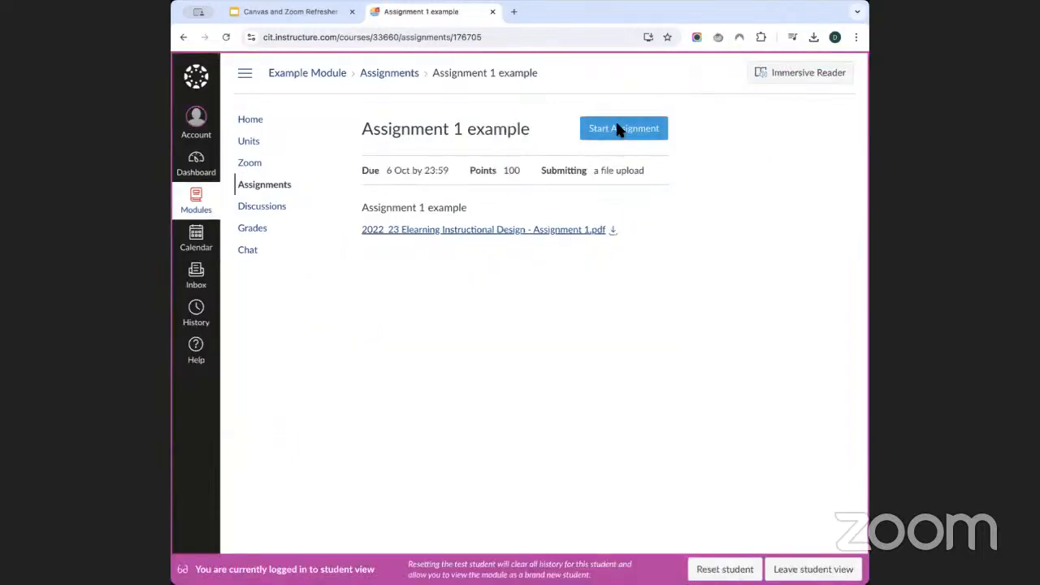
pyautogui.click(439, 231)
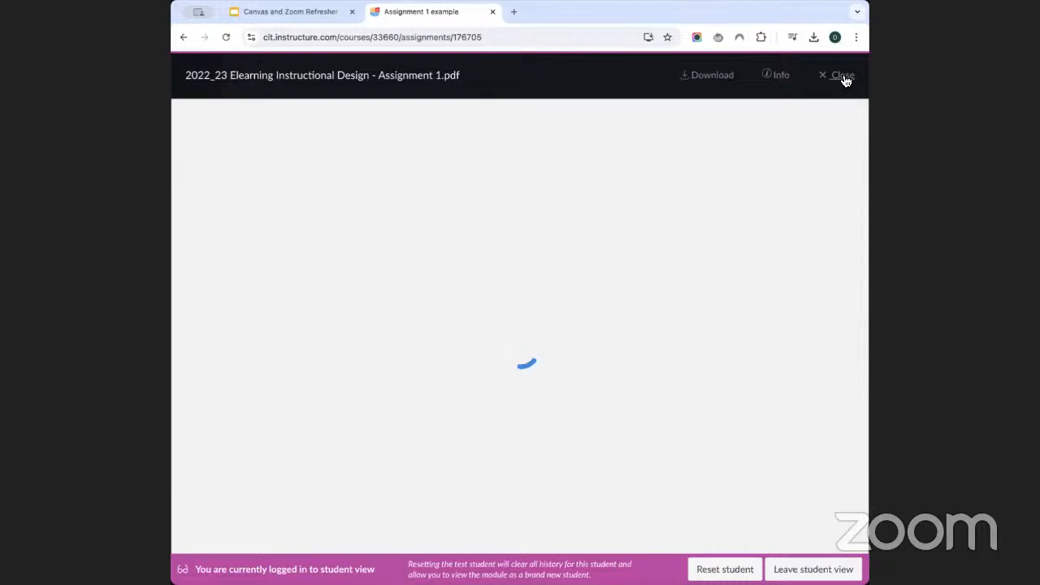
pyautogui.click(845, 80)
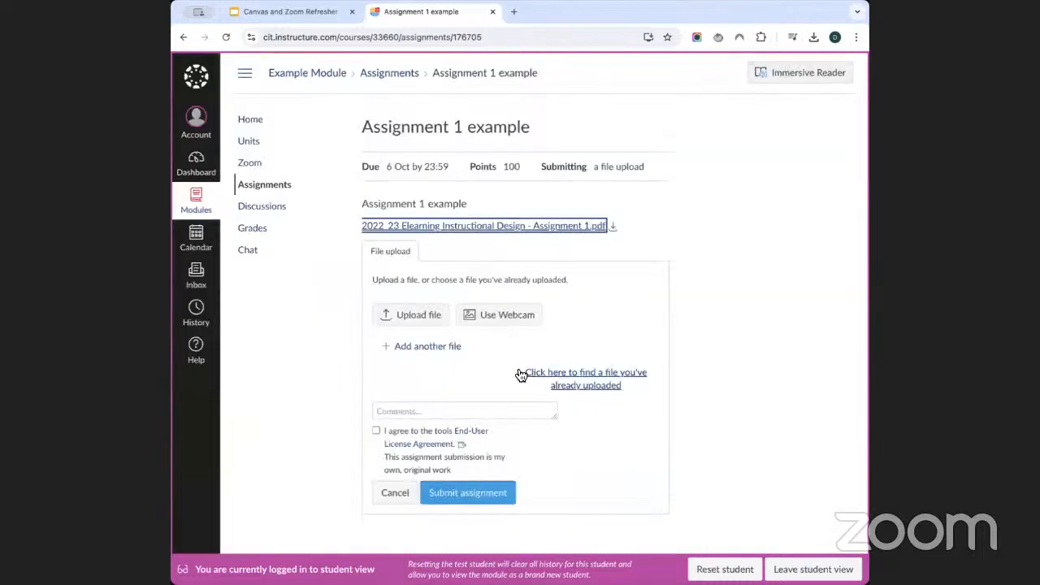
# Step: Submit 23_24 - Elearning Instructional Design Assessment 2 Brief.docx.pdf for the assignment, accepting the End-User License Agreement and original-work statement
pyautogui.click(414, 316)
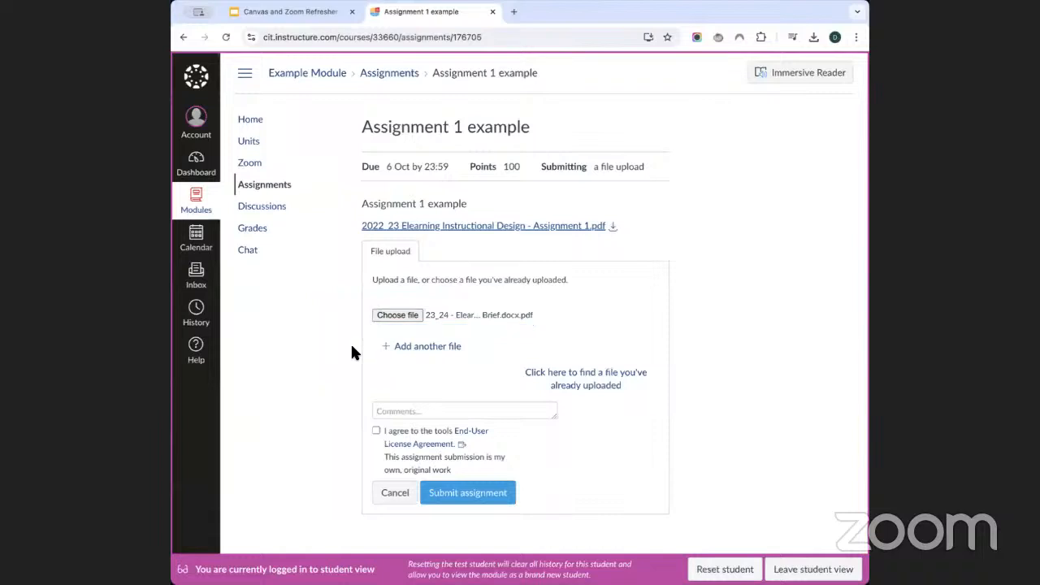
pyautogui.click(449, 409)
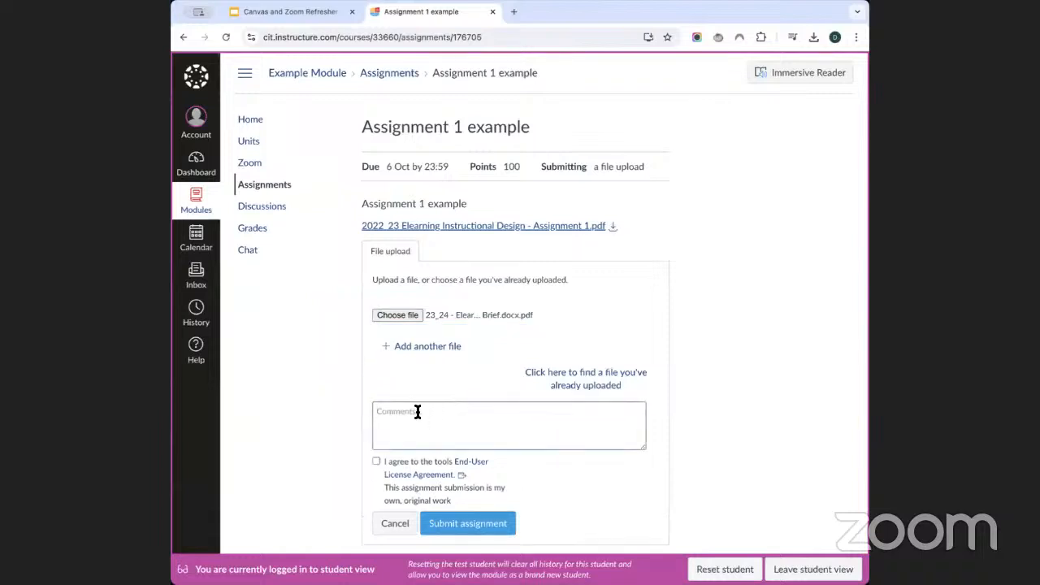
pyautogui.click(377, 463)
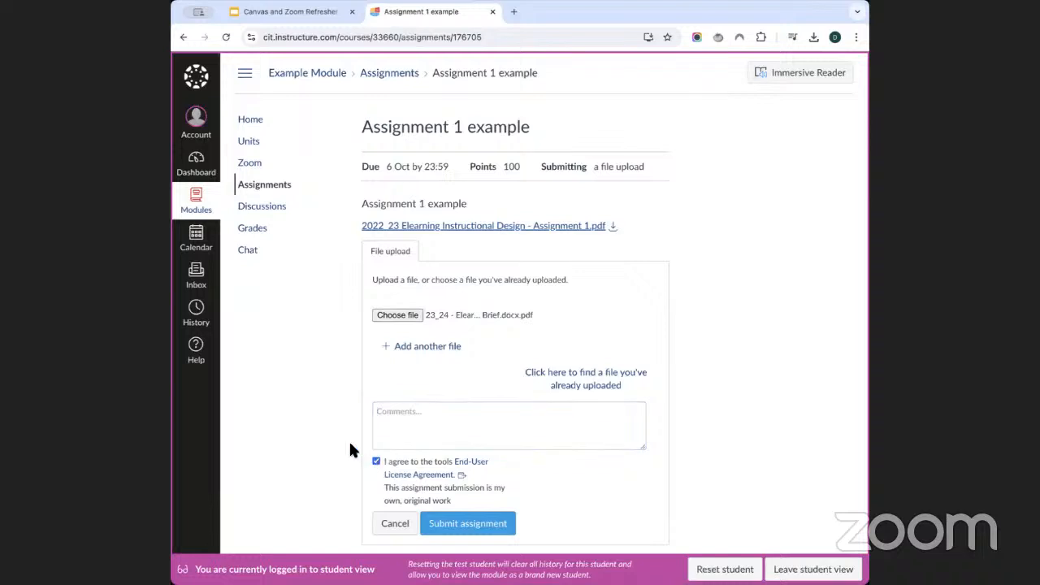
pyautogui.scroll(-1, 353, 447)
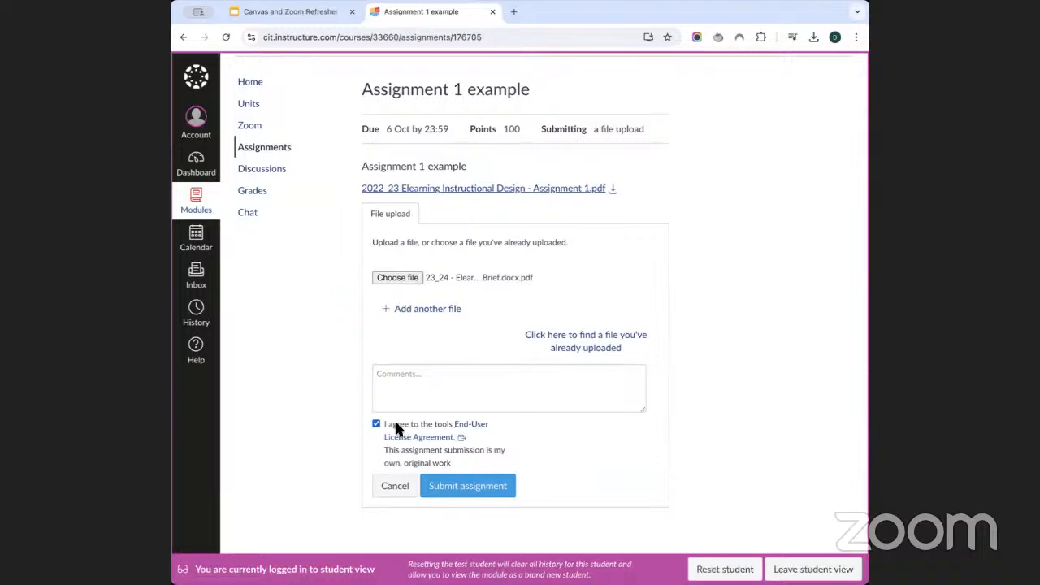
pyautogui.moveTo(397, 429); pyautogui.dragTo(435, 461)
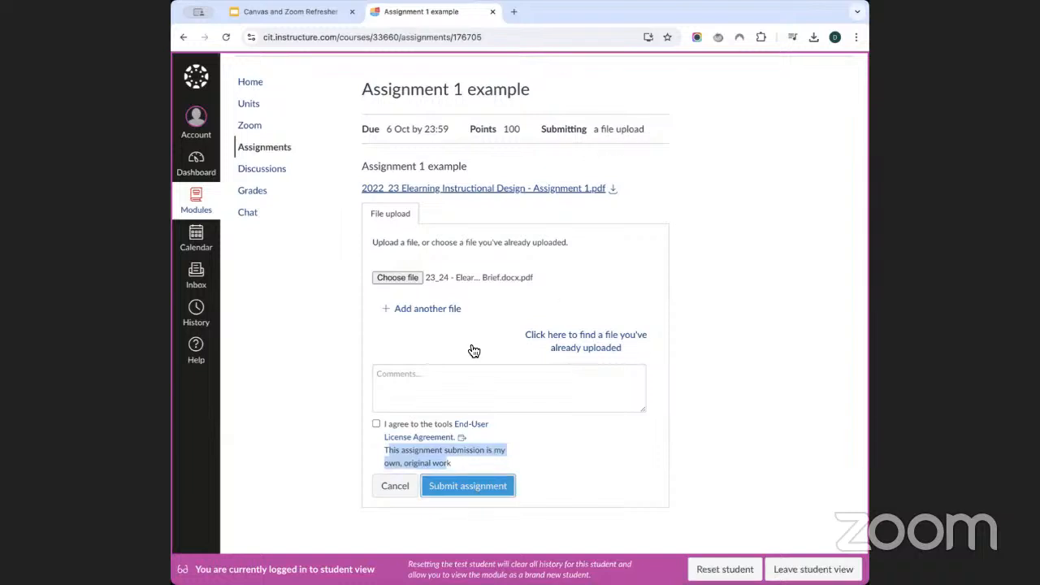
pyautogui.click(376, 424)
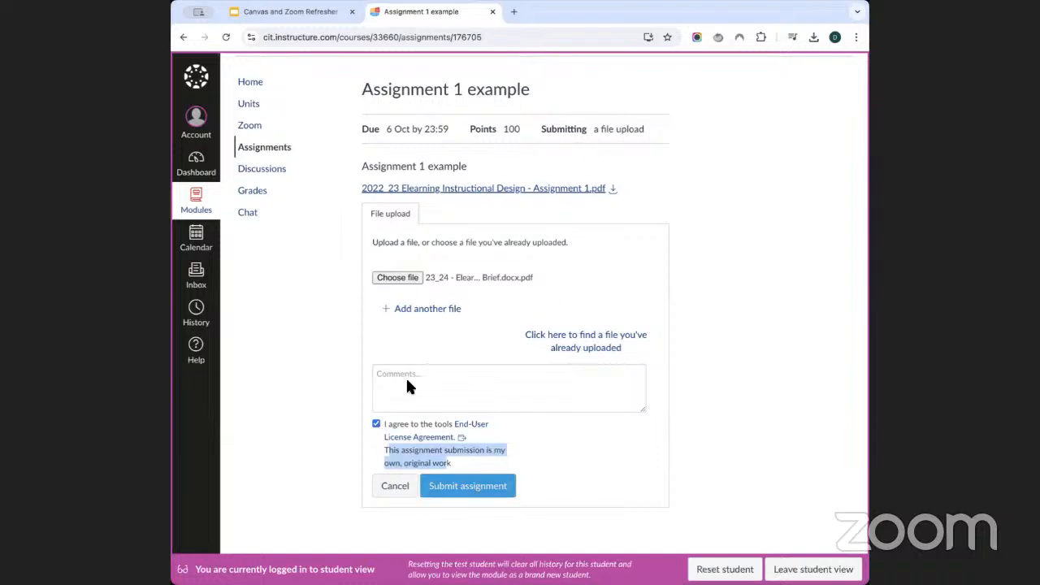
pyautogui.click(484, 493)
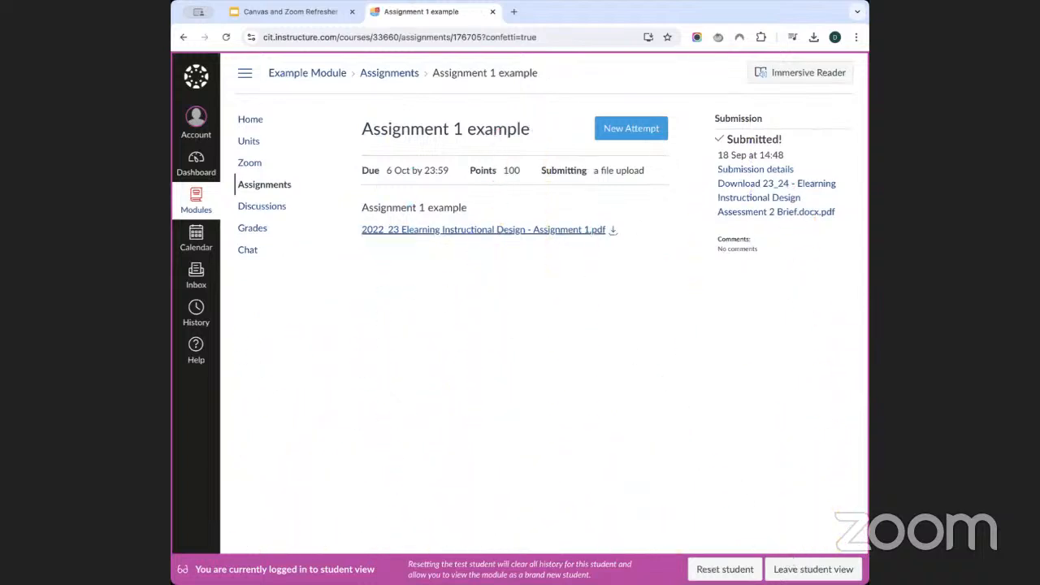
# Step: Leave student view and check the course's assignments list, returning to the Assignment 1 example page
pyautogui.click(814, 569)
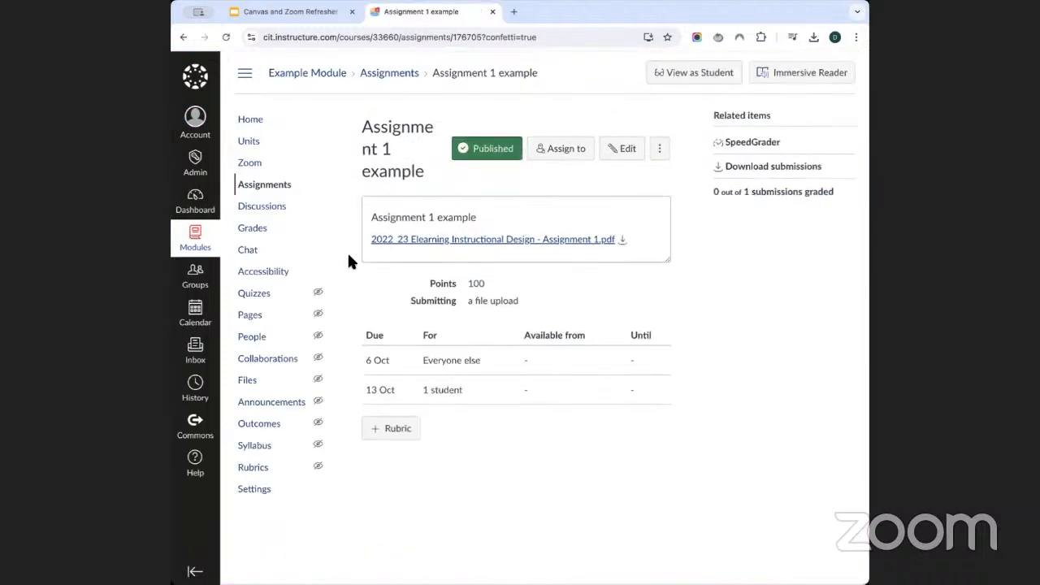
pyautogui.click(264, 185)
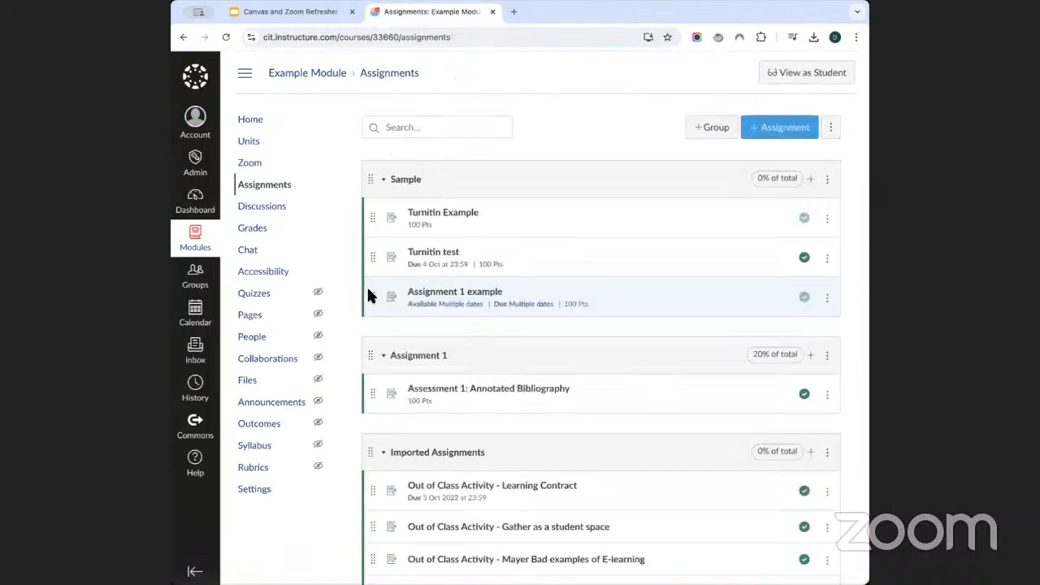
pyautogui.click(188, 39)
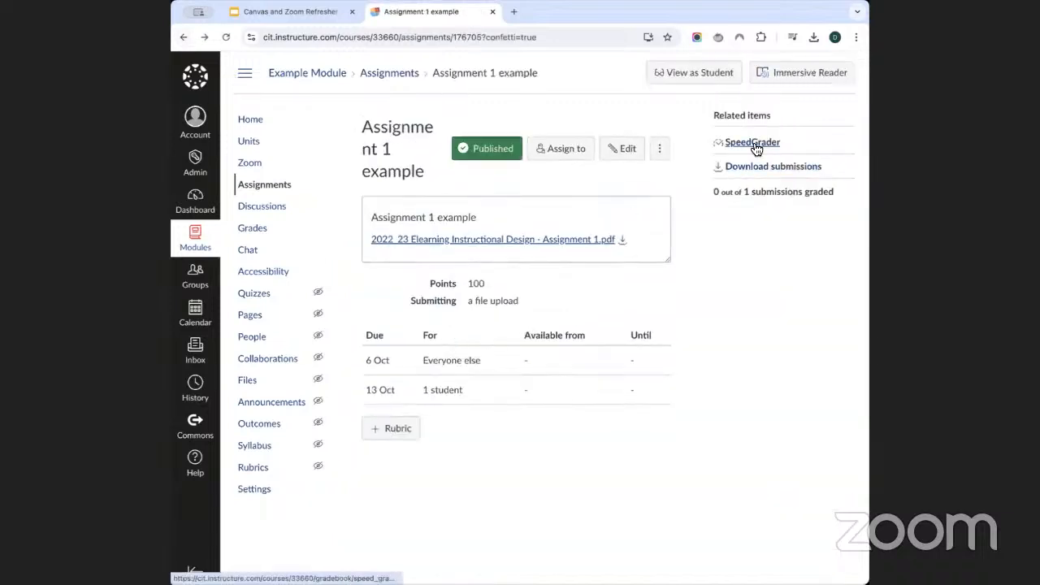
# Step: Open the Assignment 1 example submission in SpeedGrader and look through the list of students
pyautogui.click(755, 144)
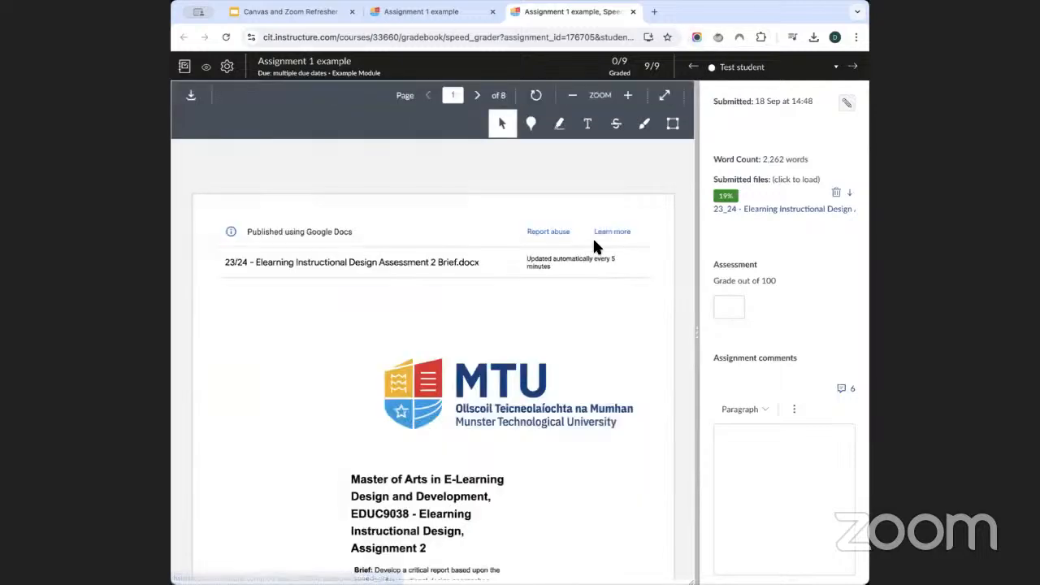
pyautogui.click(742, 71)
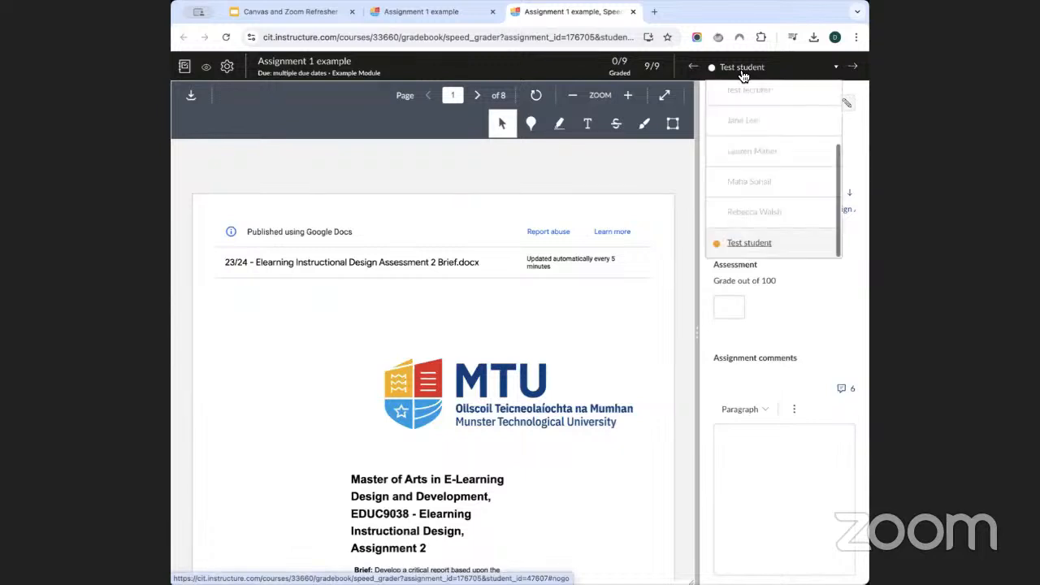
pyautogui.click(854, 132)
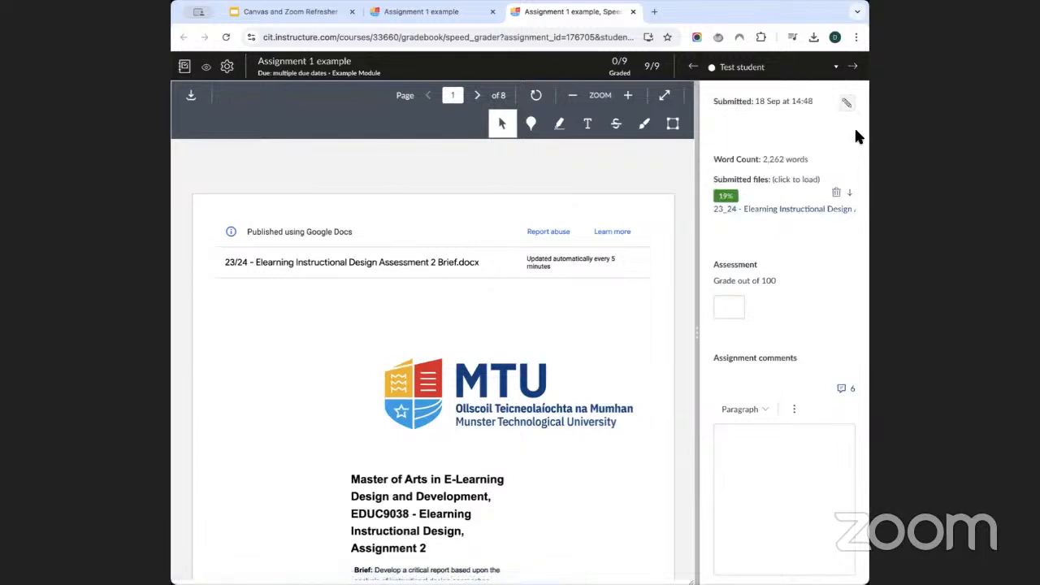
# Step: Add a point annotation beside the submission's title heading with the comment "good intro"
pyautogui.scroll(-4, 529, 295)
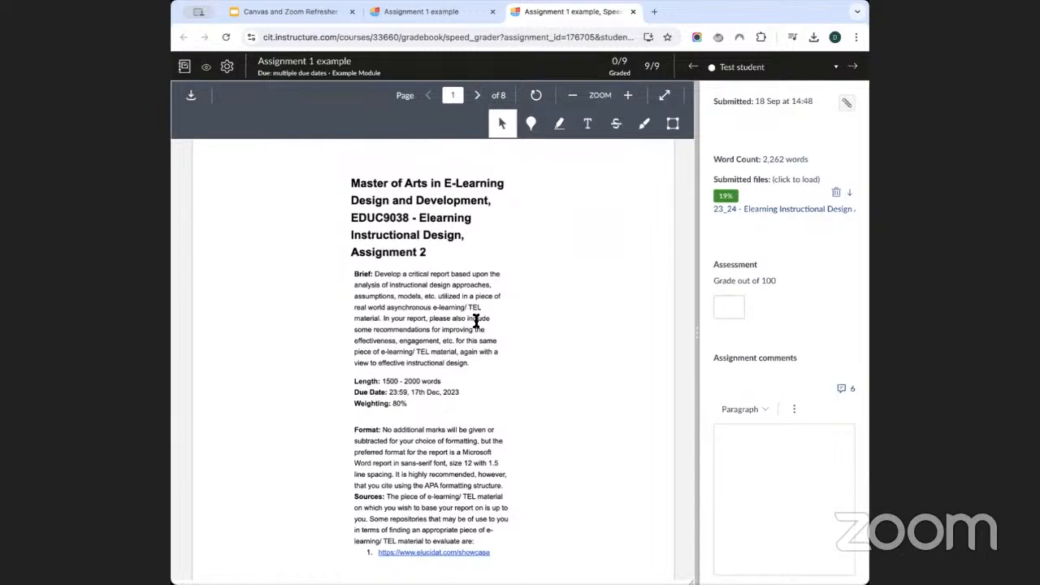
pyautogui.click(532, 130)
pyautogui.click(514, 223)
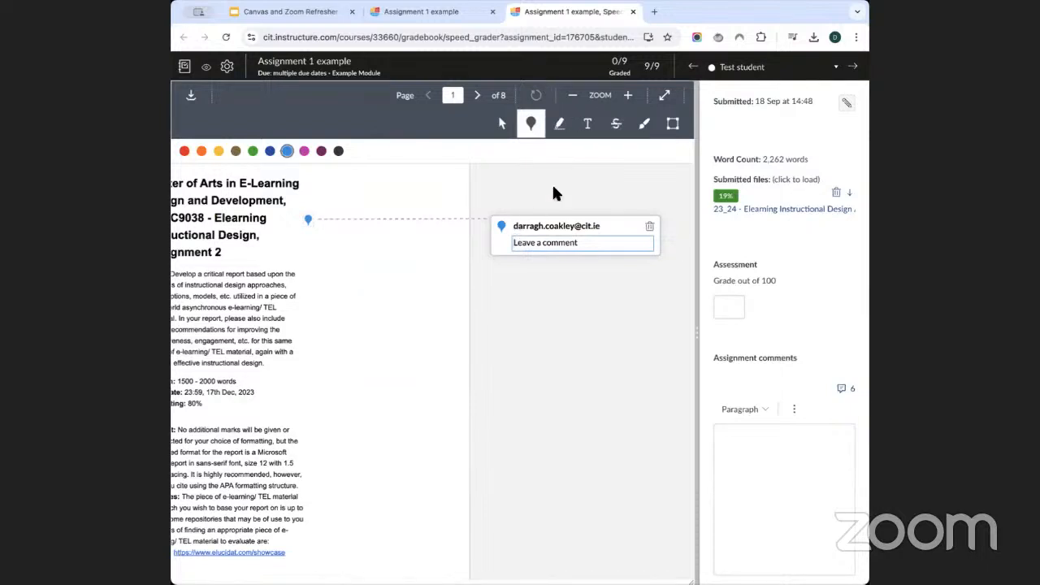
pyautogui.write('good intro')
pyautogui.press('Return')
pyautogui.click(627, 382)
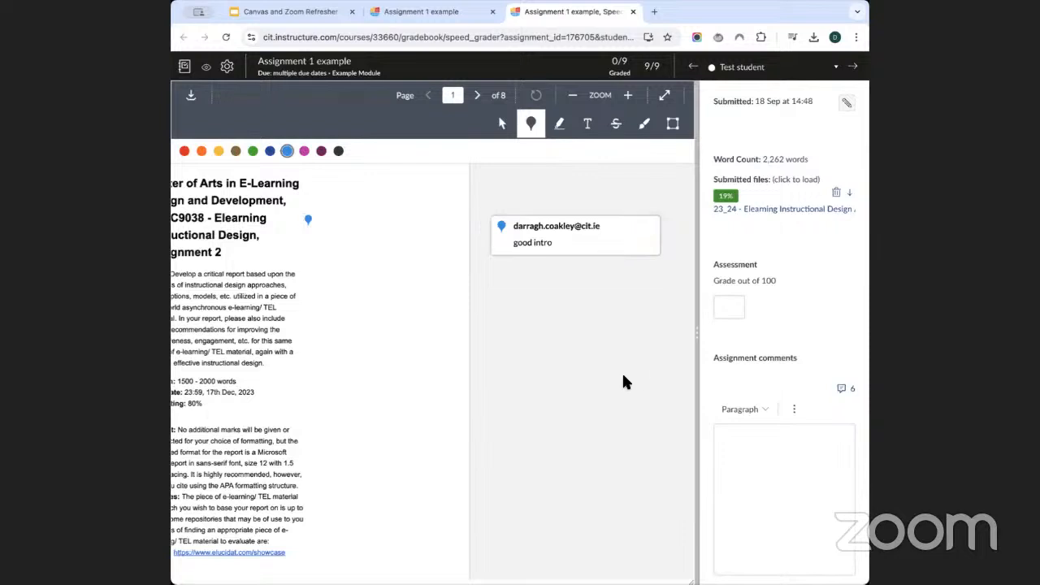
# Step: Write the assignment comment "overall good work. watch out for xua" for the test student
pyautogui.click(750, 439)
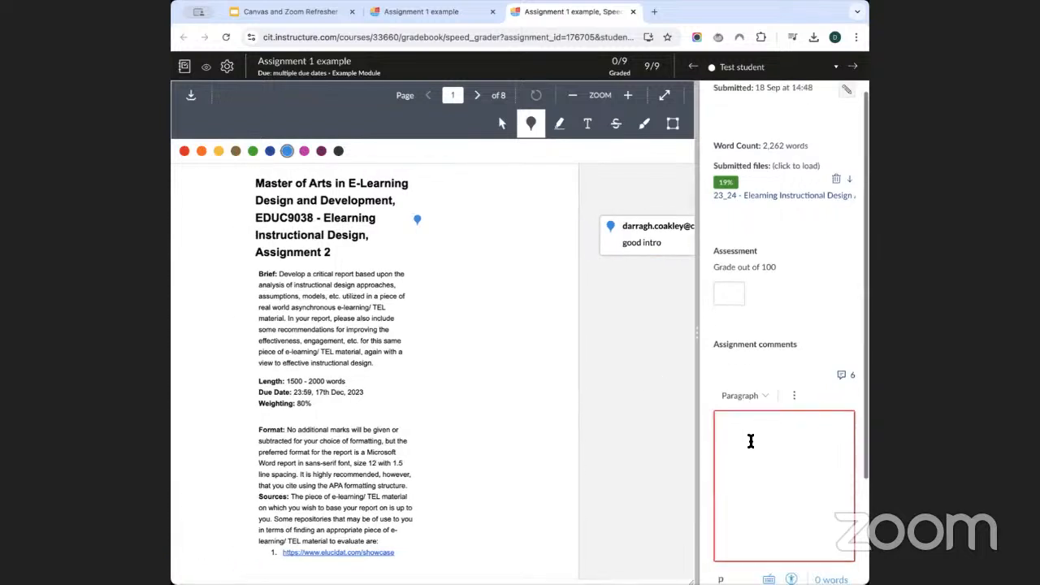
pyautogui.scroll(-1, 746, 438)
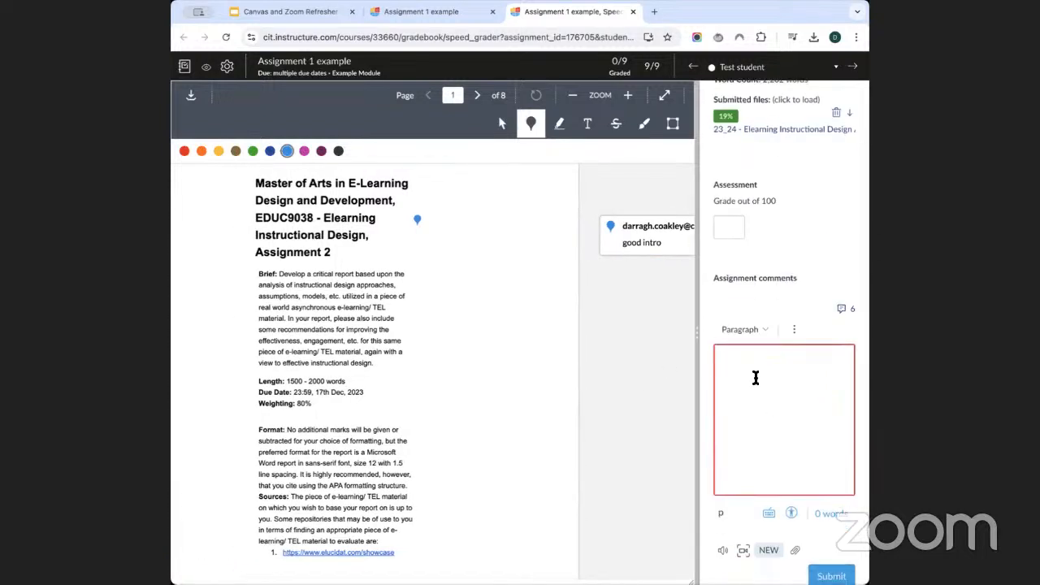
pyautogui.write('overall good work. watch outfor xua')
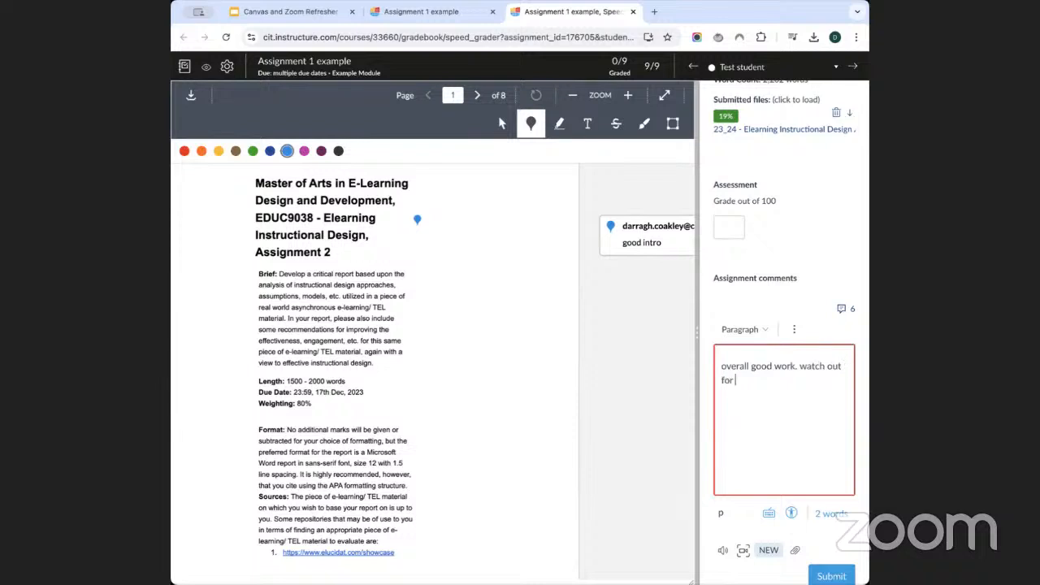
# Step: Enter a grade of 66 out of 100 for the test student's submission
pyautogui.click(764, 256)
pyautogui.click(730, 227)
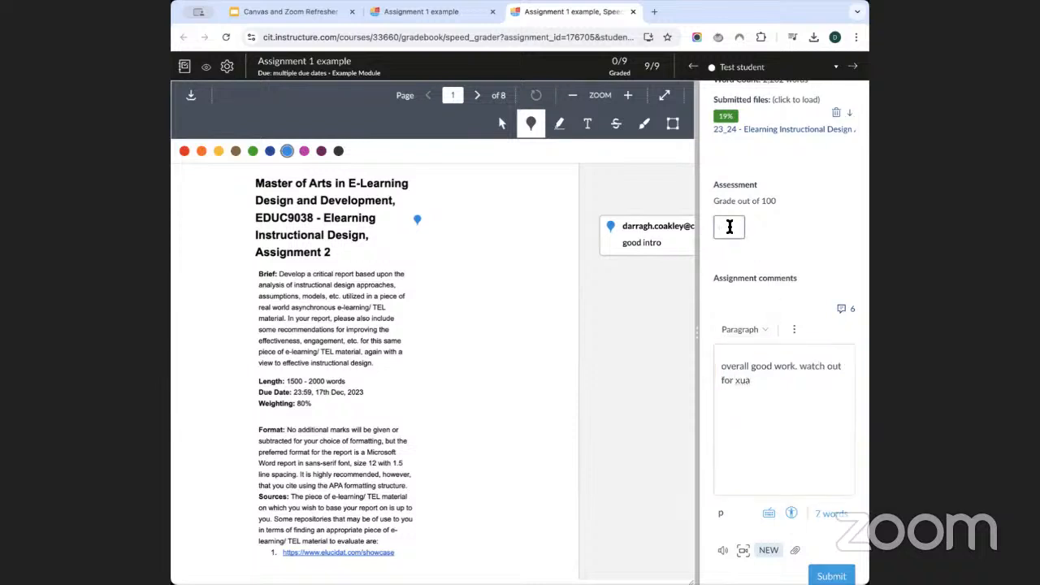
pyautogui.scroll(2, 730, 228)
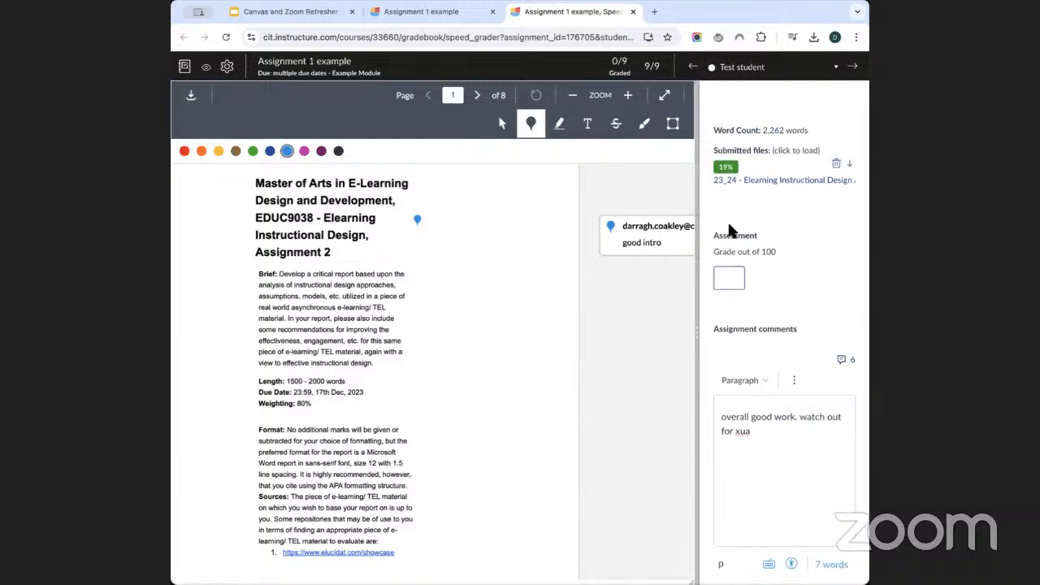
pyautogui.write('66')
pyautogui.click(747, 307)
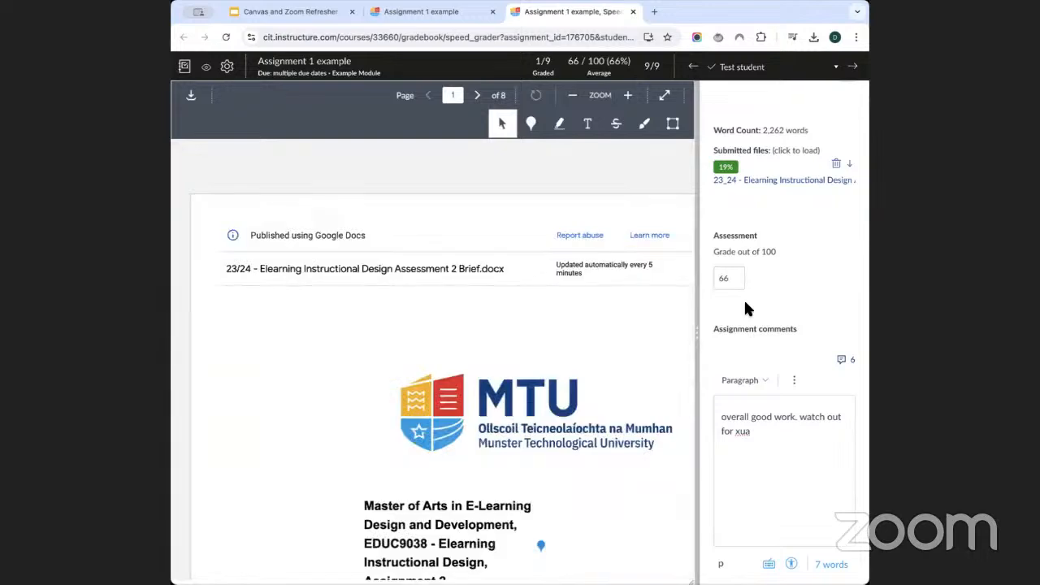
# Step: Open the similarity report for the test student's submitted file and return to the SpeedGrader view
pyautogui.scroll(-1, 711, 247)
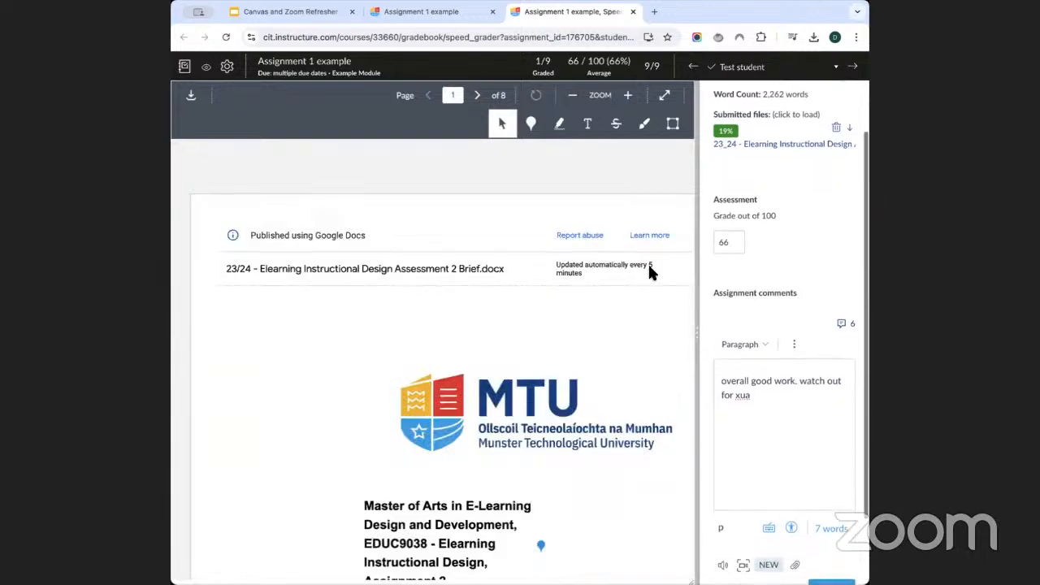
pyautogui.scroll(1, 731, 260)
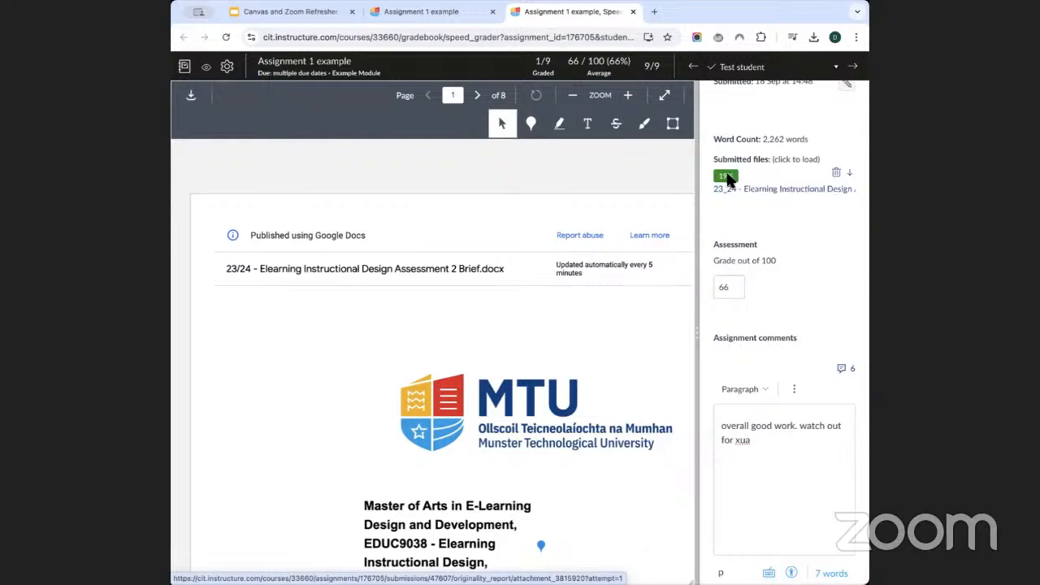
pyautogui.click(727, 175)
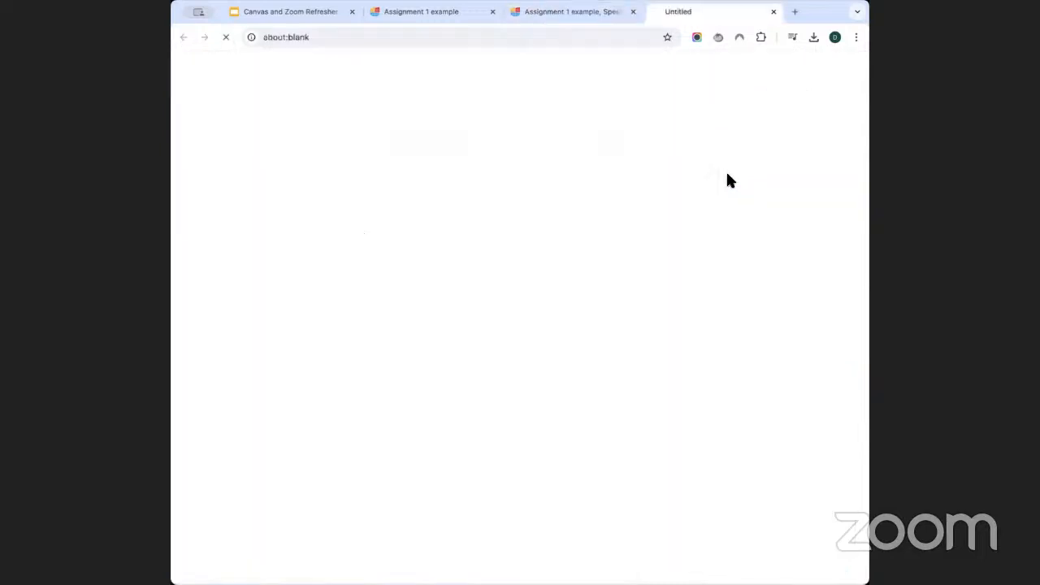
pyautogui.click(552, 16)
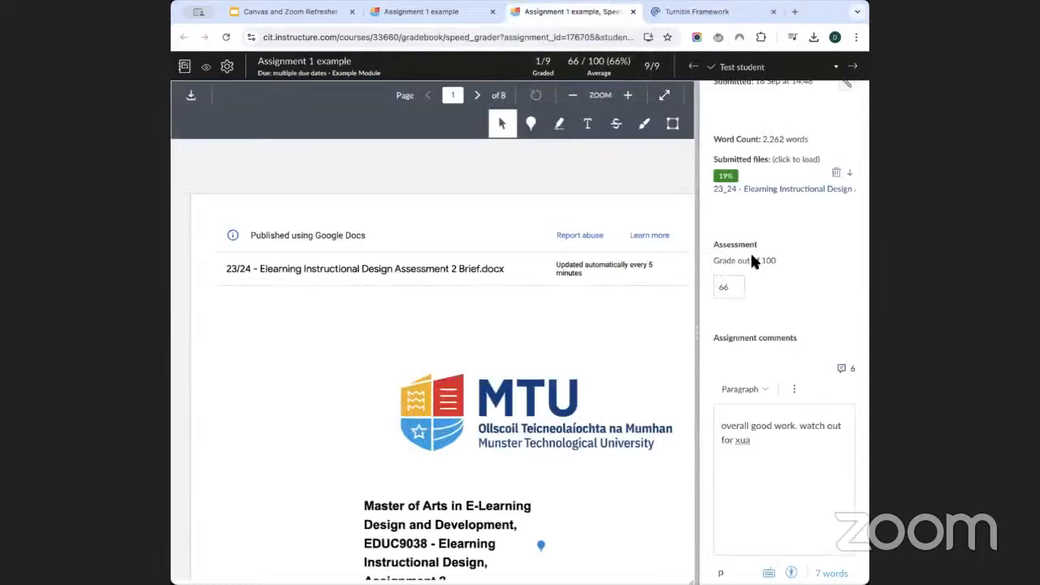
# Step: Submit the drafted assignment comment for the test student
pyautogui.scroll(-2, 793, 237)
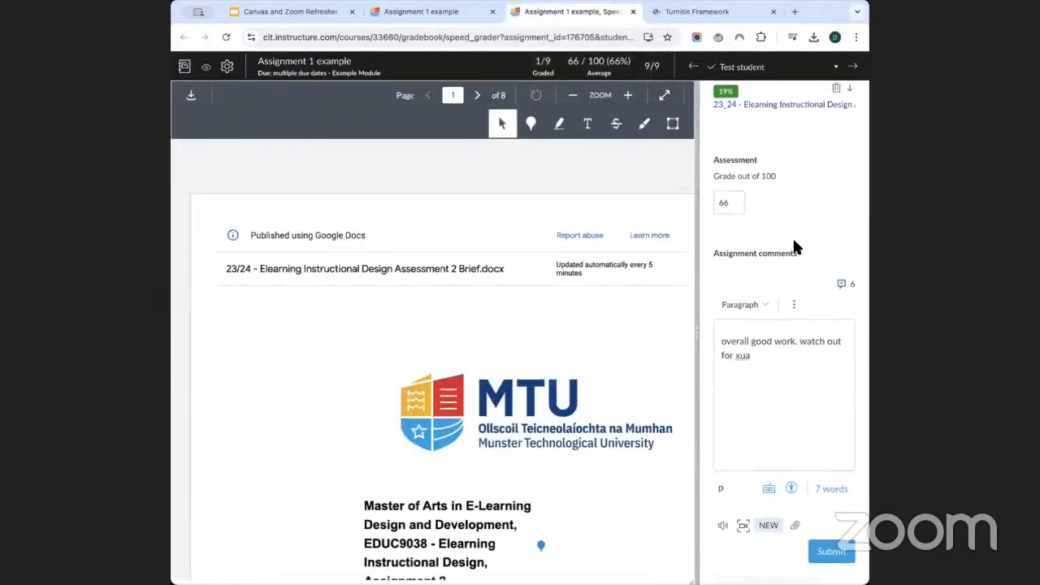
pyautogui.scroll(-1, 792, 236)
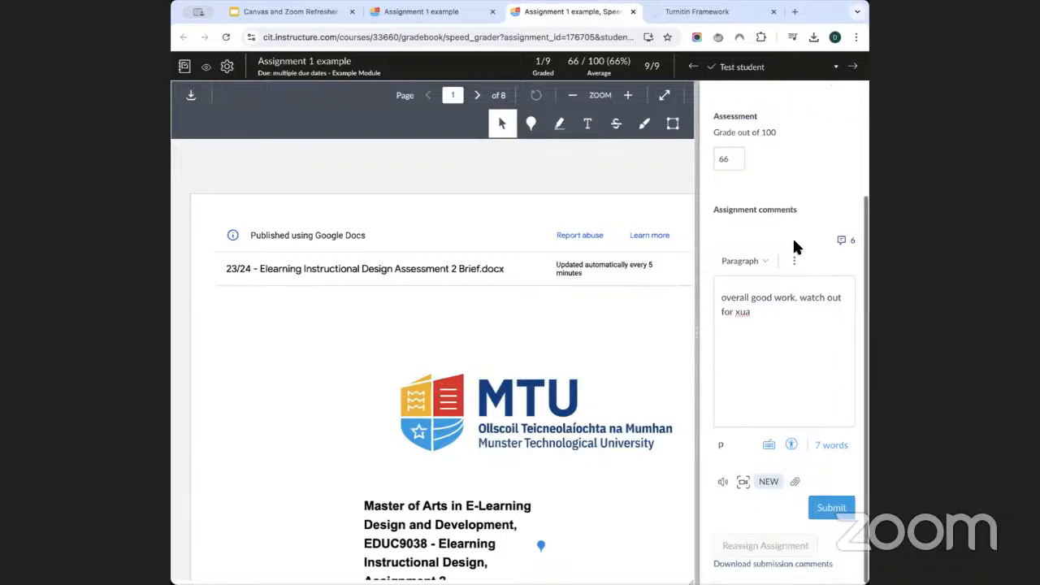
pyautogui.click(833, 506)
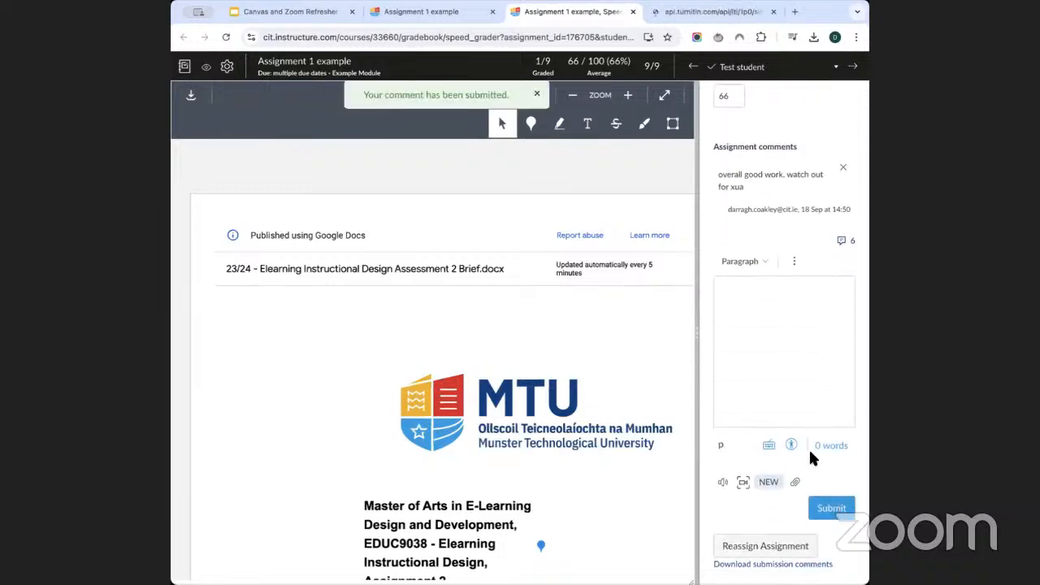
# Step: Hide the Assignment 1 example grades from students
pyautogui.scroll(5, 809, 446)
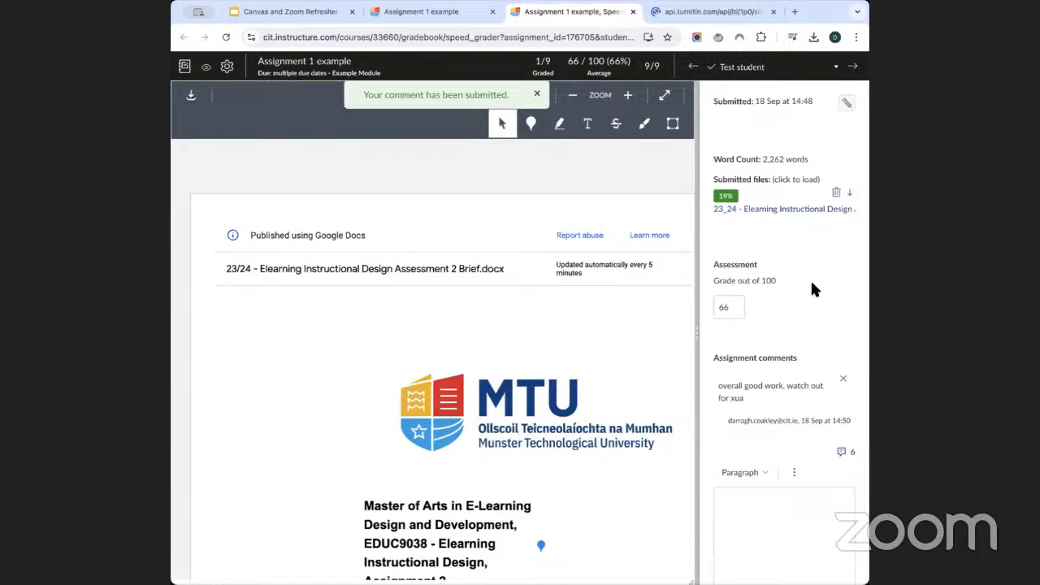
pyautogui.click(206, 68)
pyautogui.click(214, 118)
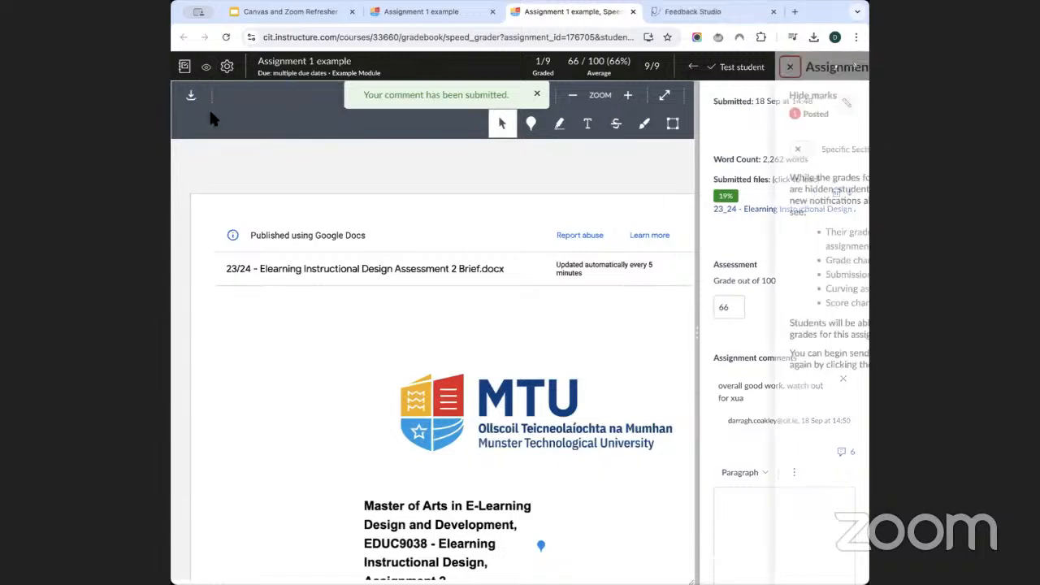
pyautogui.click(838, 396)
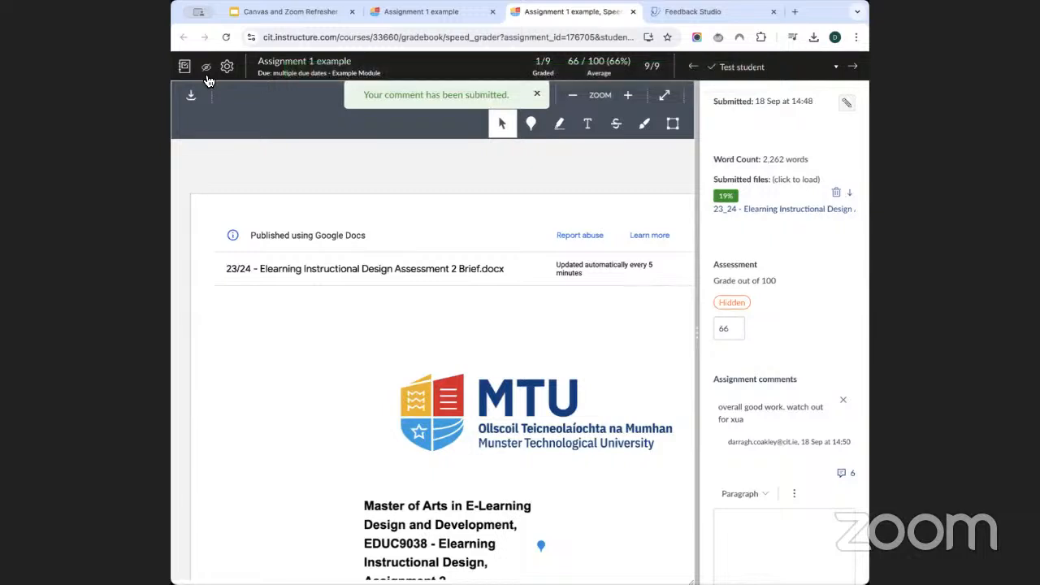
# Step: Review the test student's grade field, the grade visibility options and the list of students
pyautogui.click(715, 328)
pyautogui.doubleClick(719, 330)
pyautogui.click(207, 69)
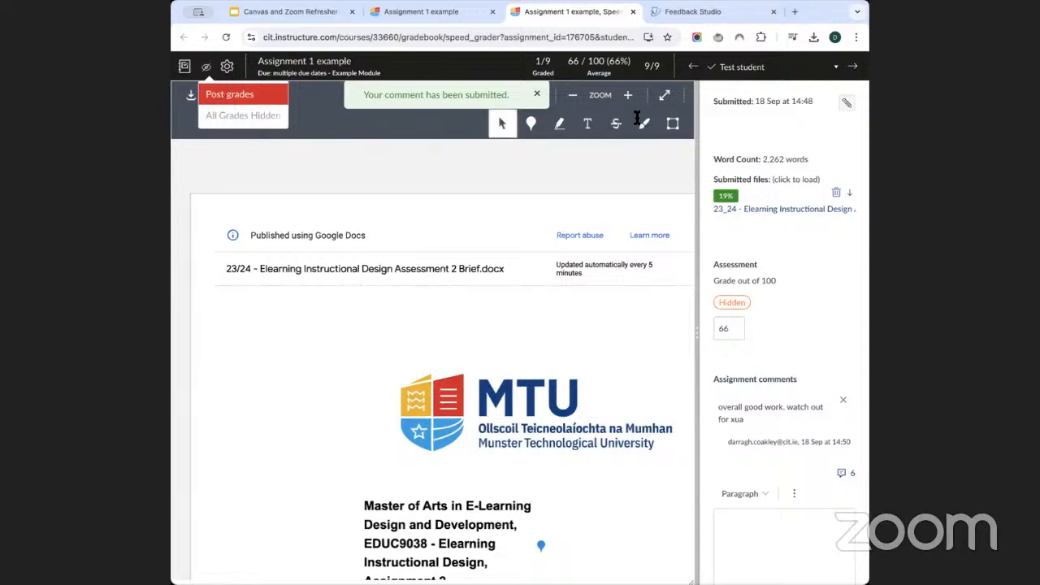
pyautogui.click(744, 69)
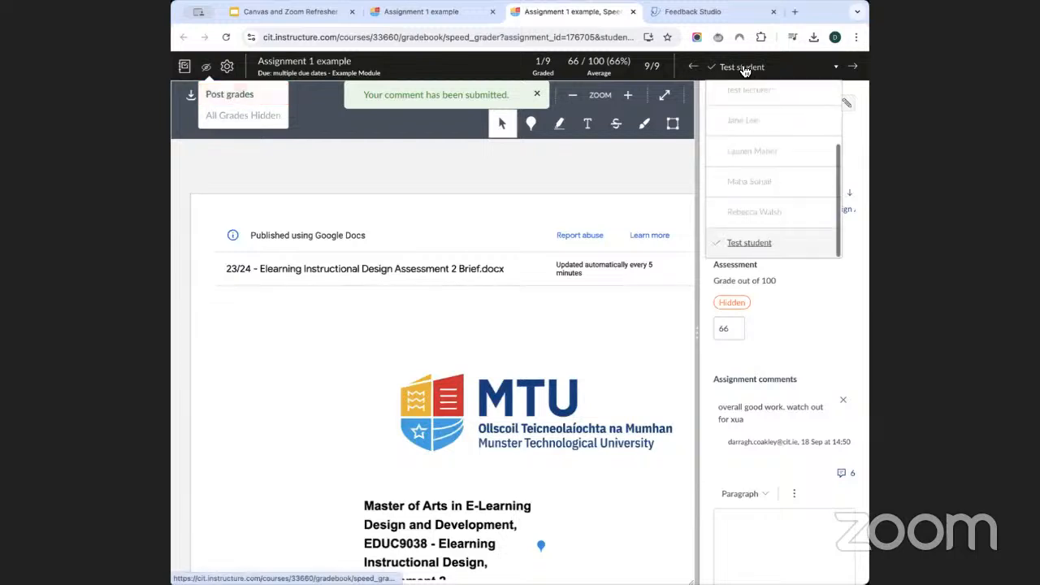
pyautogui.click(799, 275)
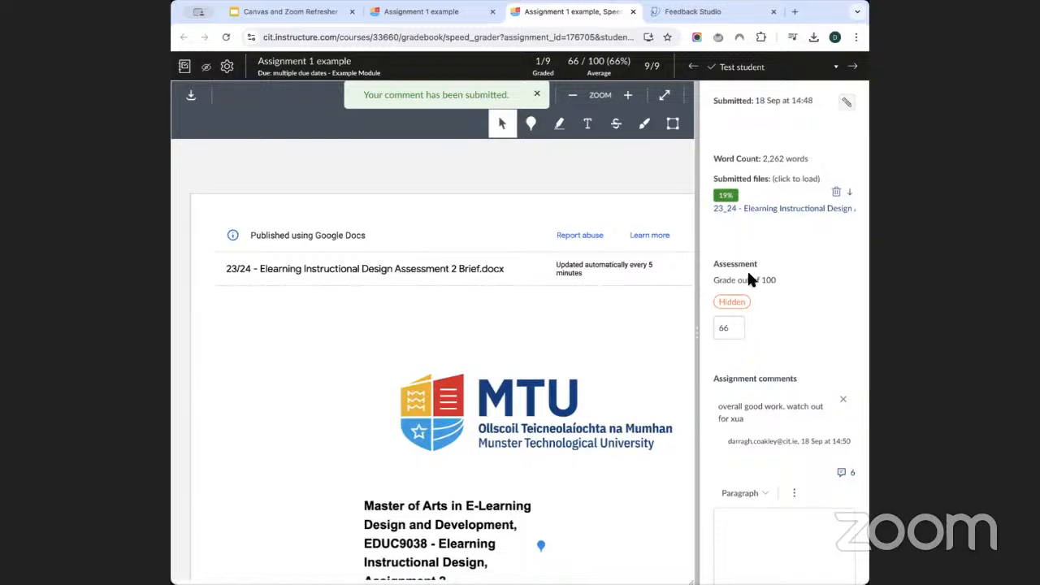
# Step: Post the Assignment 1 example grades with the Everyone option
pyautogui.click(208, 76)
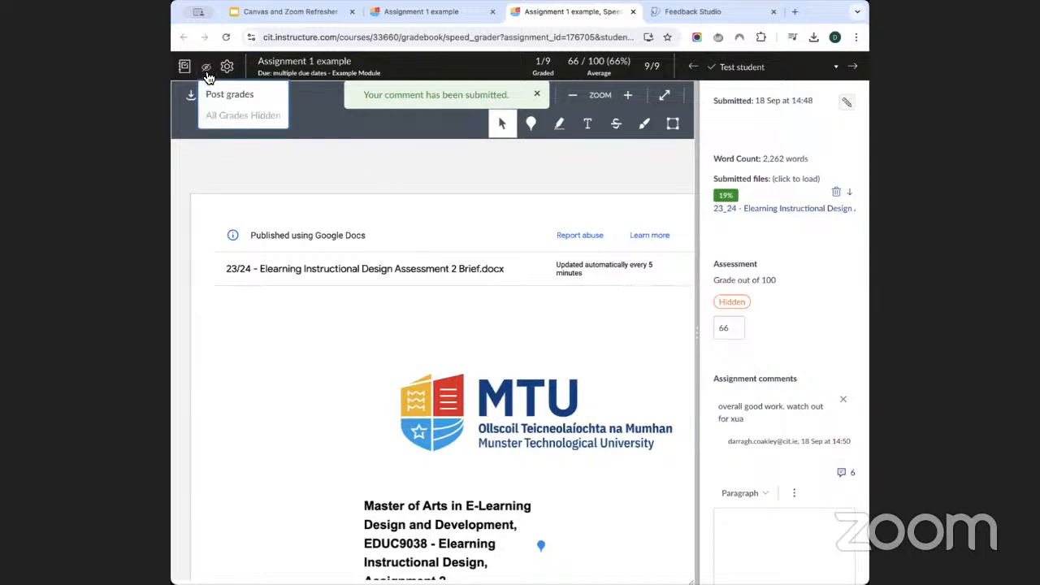
pyautogui.click(220, 97)
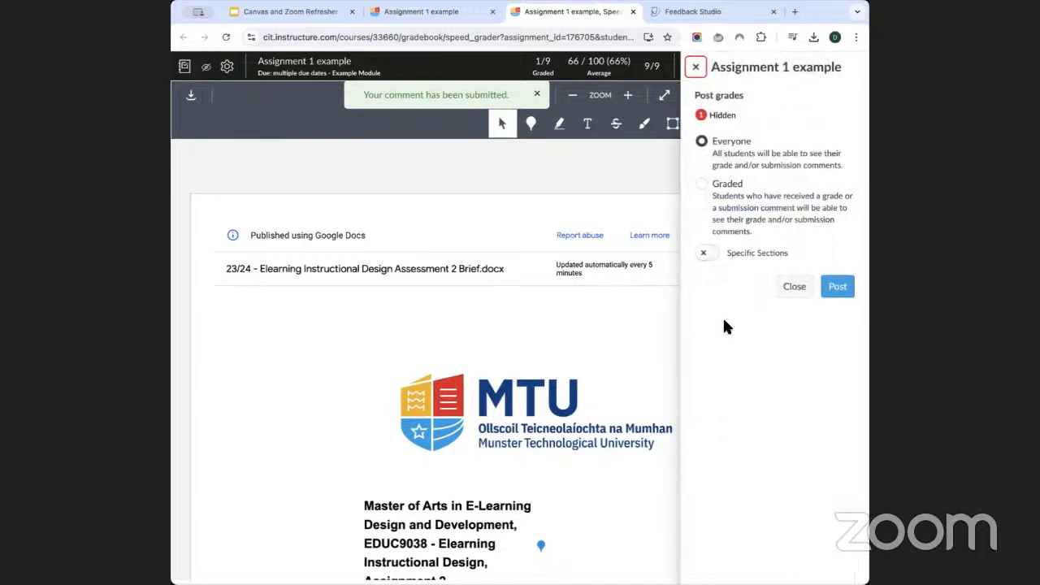
pyautogui.click(838, 288)
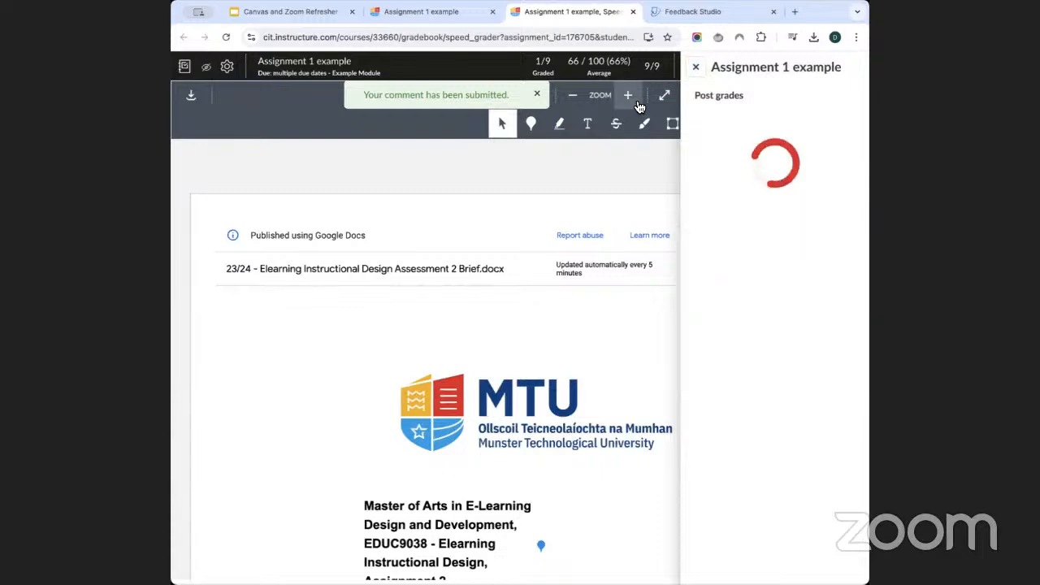
# Step: Return to the Example Module home page and look over its list of assignments
pyautogui.click(416, 13)
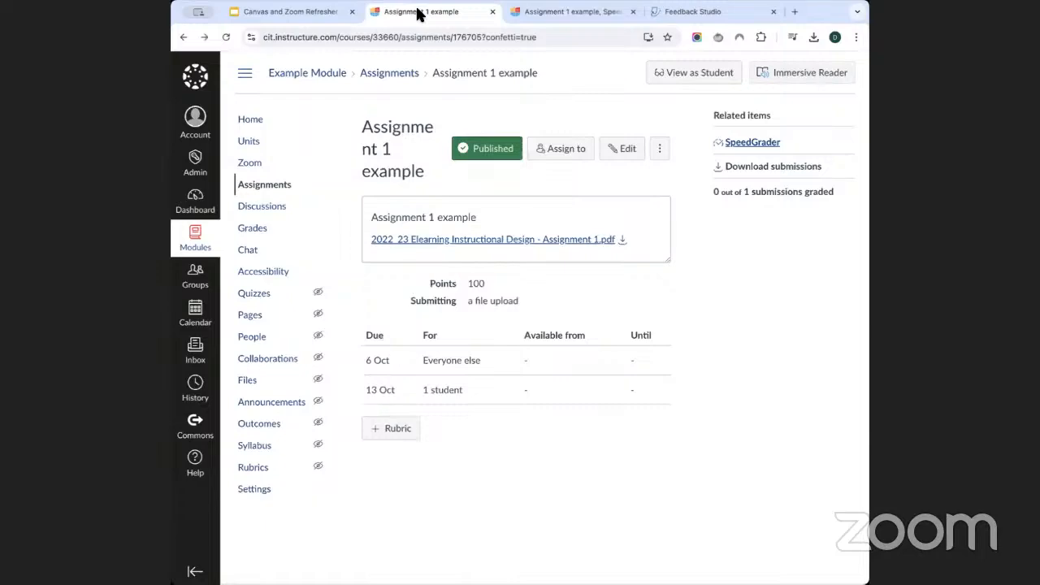
pyautogui.click(276, 115)
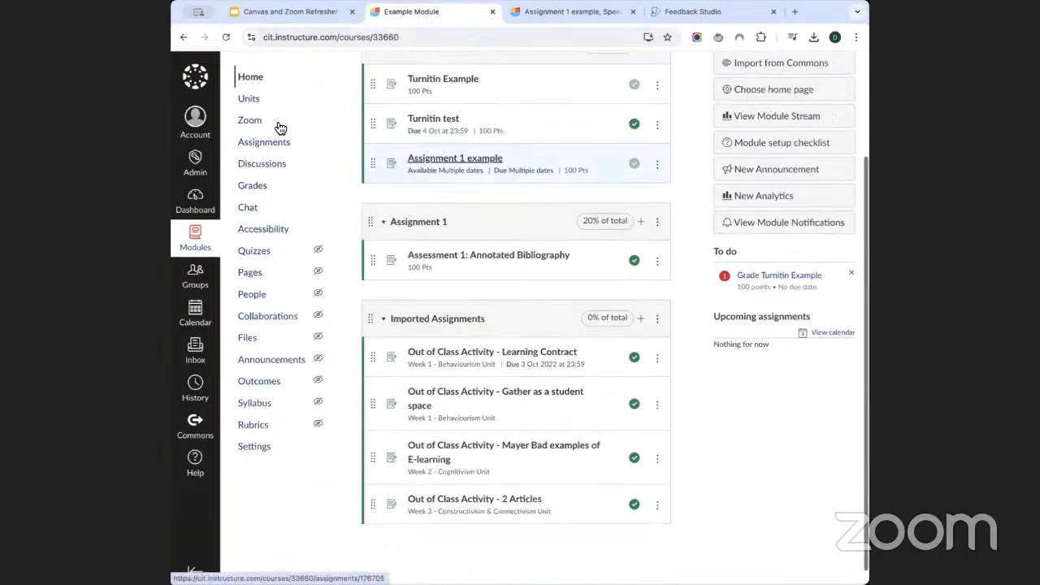
pyautogui.scroll(-1, 280, 129)
pyautogui.scroll(3, 435, 308)
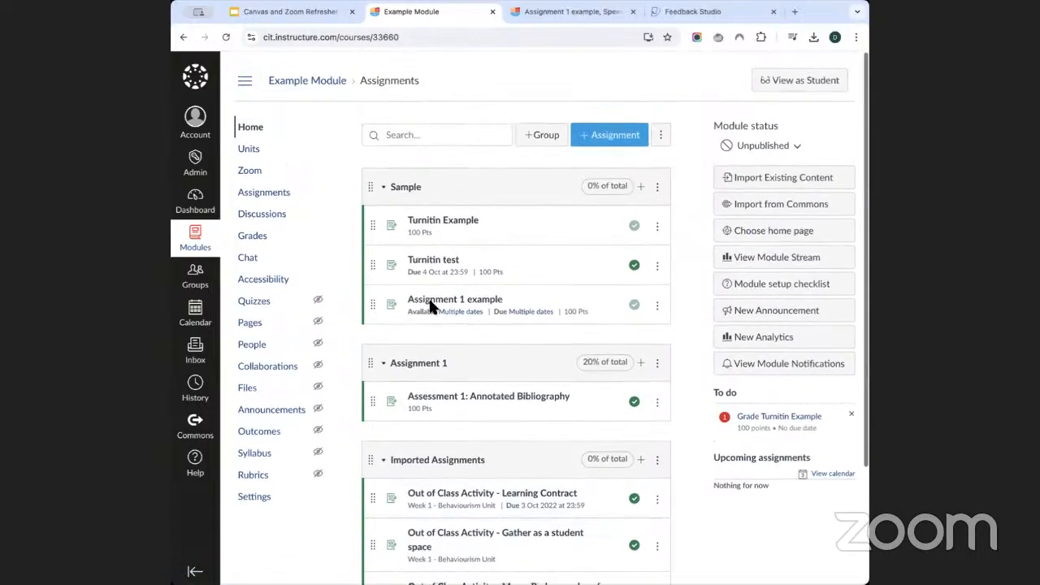
# Step: Open the Units page of Example Module and look through all units from lecturer information to Week 3
pyautogui.click(250, 149)
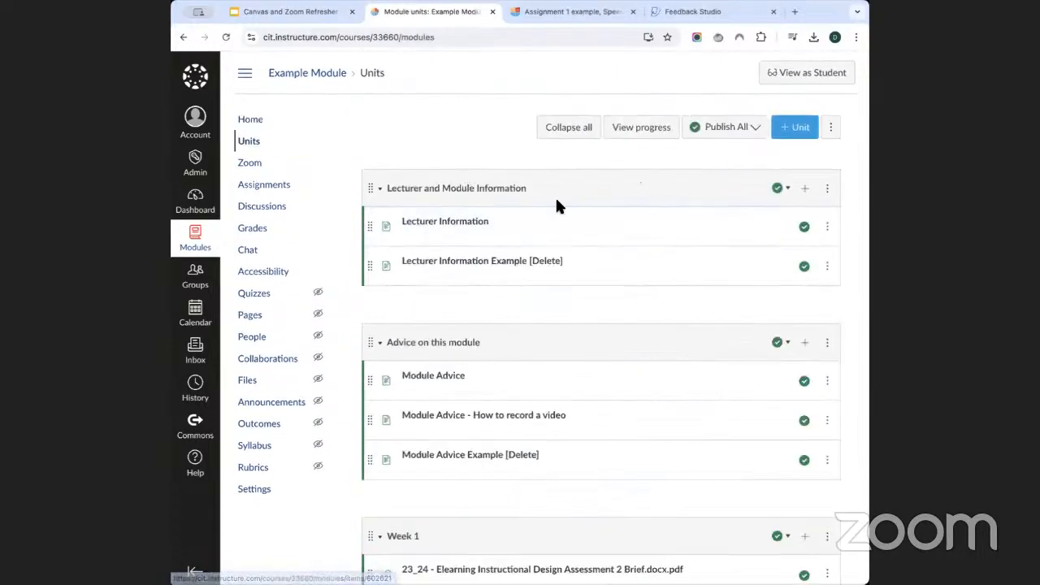
pyautogui.scroll(-10, 560, 254)
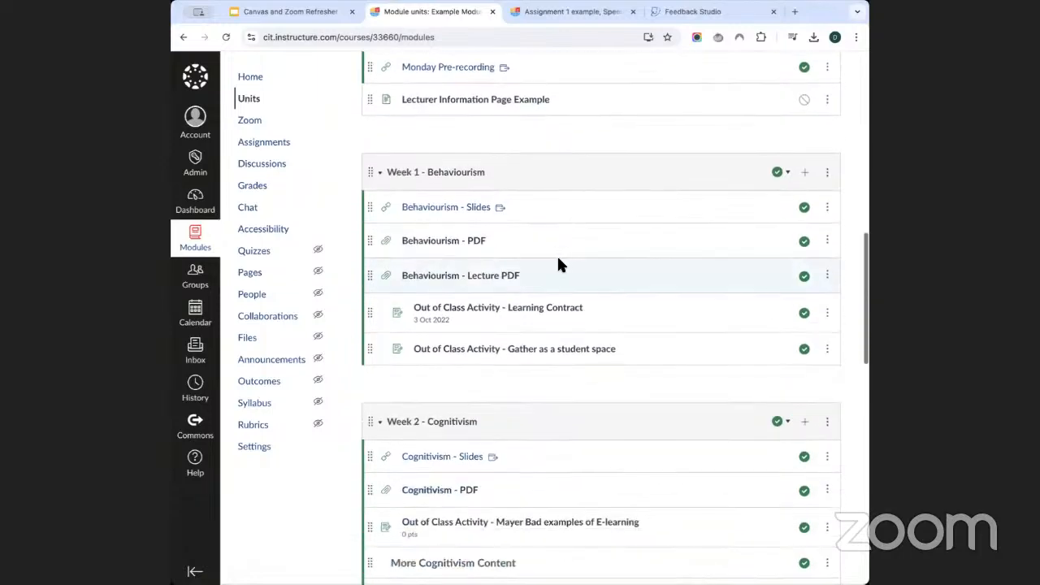
pyautogui.scroll(-8, 469, 192)
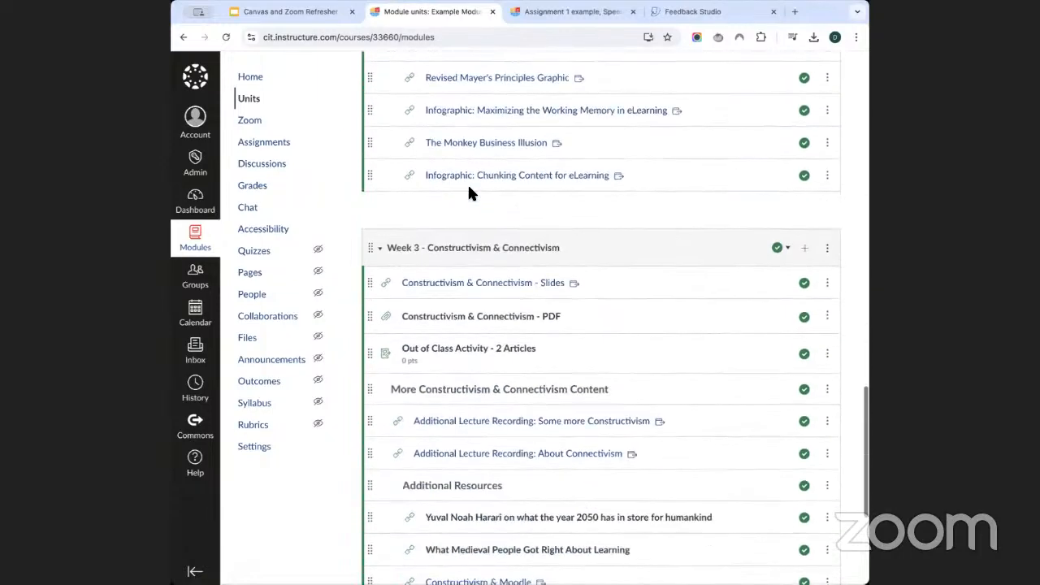
pyautogui.scroll(-5, 469, 193)
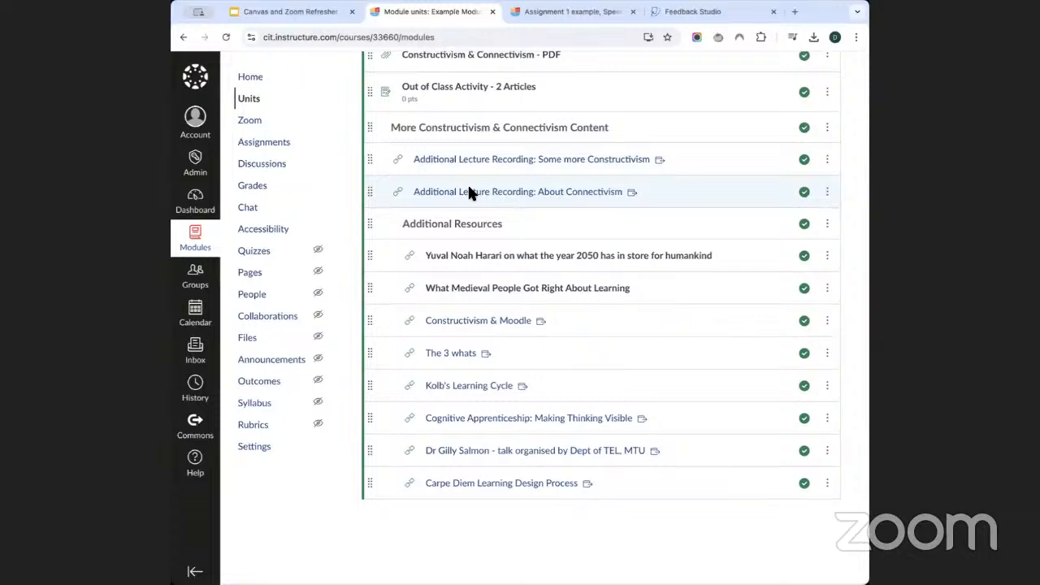
pyautogui.scroll(6, 469, 193)
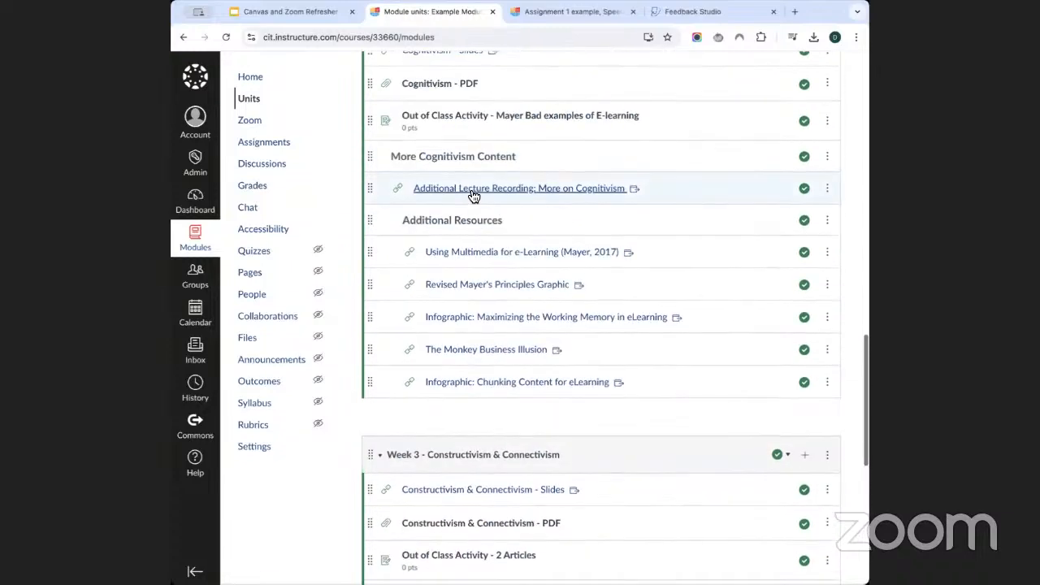
pyautogui.scroll(15, 471, 194)
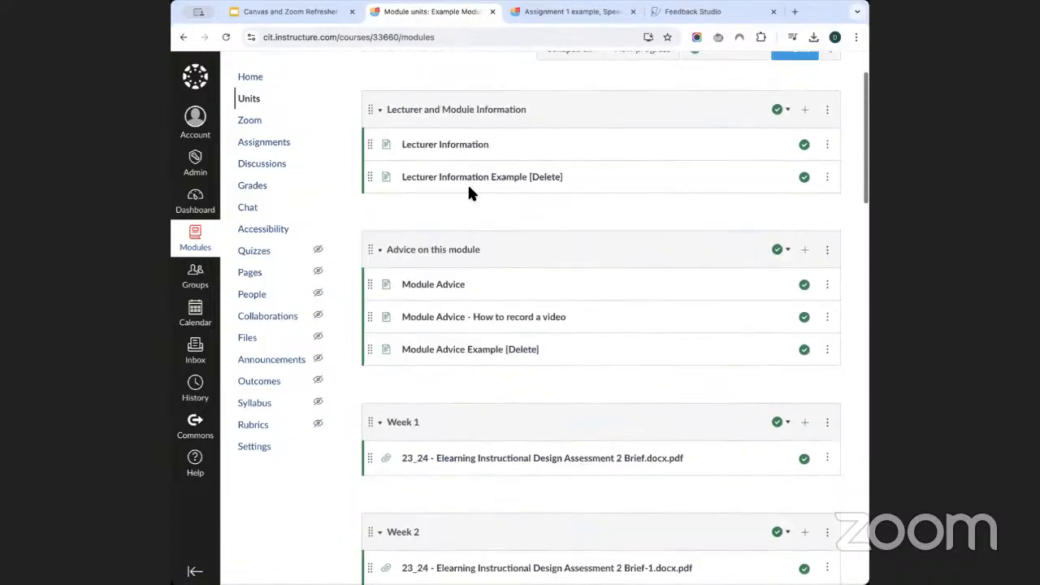
pyautogui.scroll(2, 469, 193)
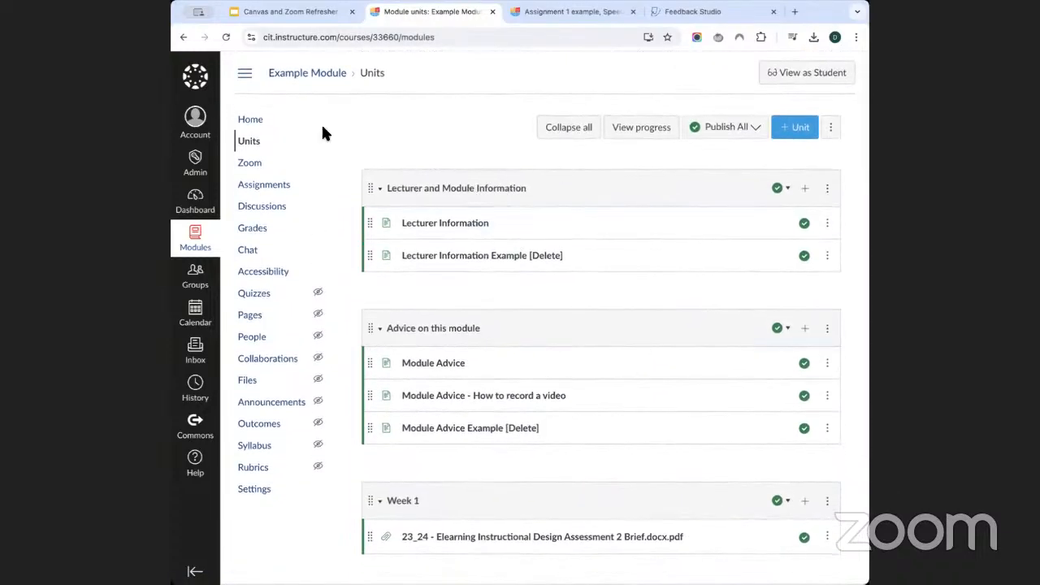
# Step: Show the slide about Zoom live online classes at MTU Cork in the presentation and return to the Canvas module
pyautogui.click(261, 12)
pyautogui.click(478, 404)
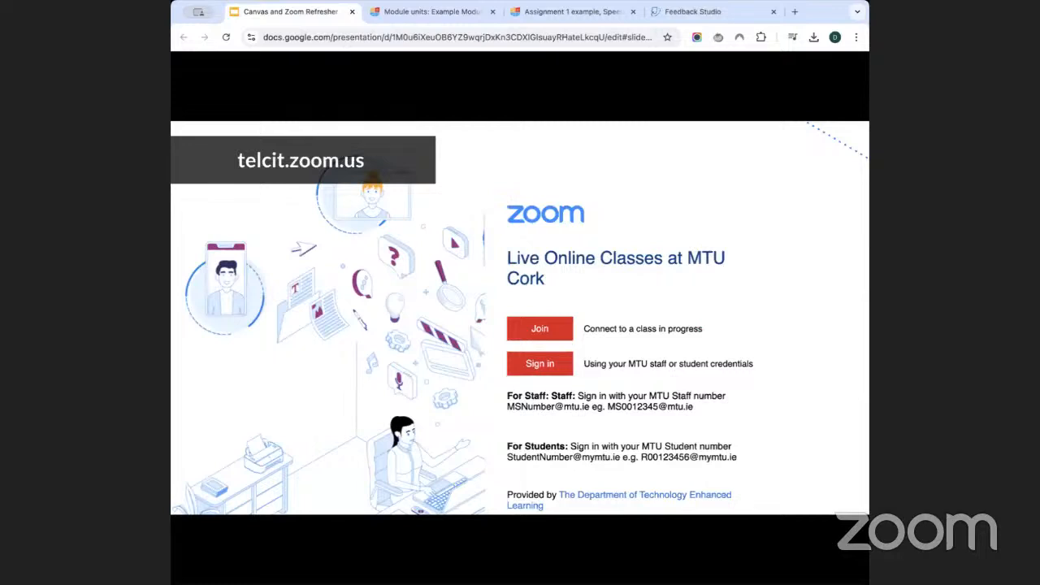
pyautogui.click(420, 14)
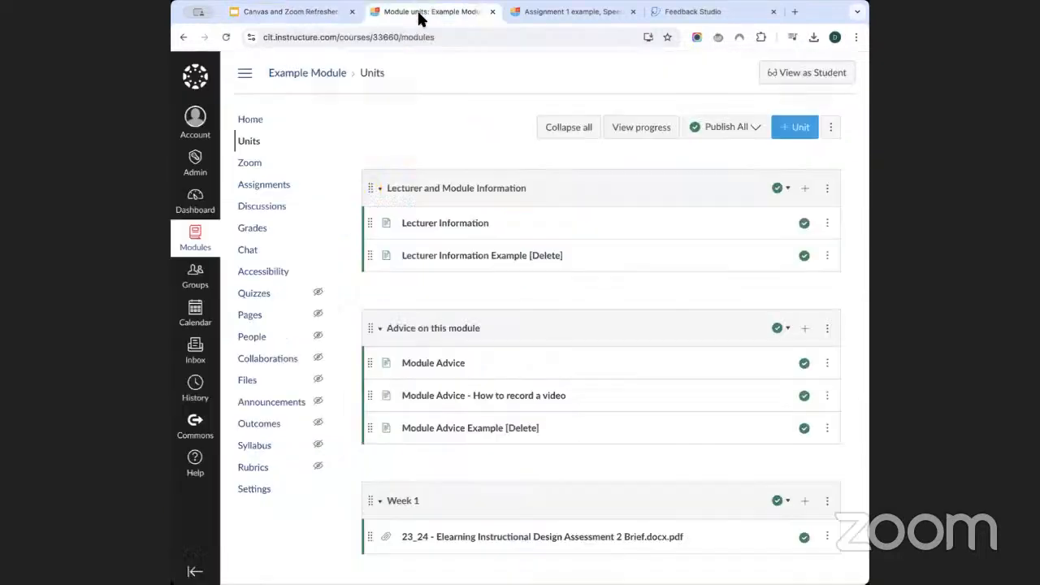
# Step: Open Zoom within Example Module and look through its upcoming meetings, previous meetings and cloud recordings
pyautogui.click(300, 165)
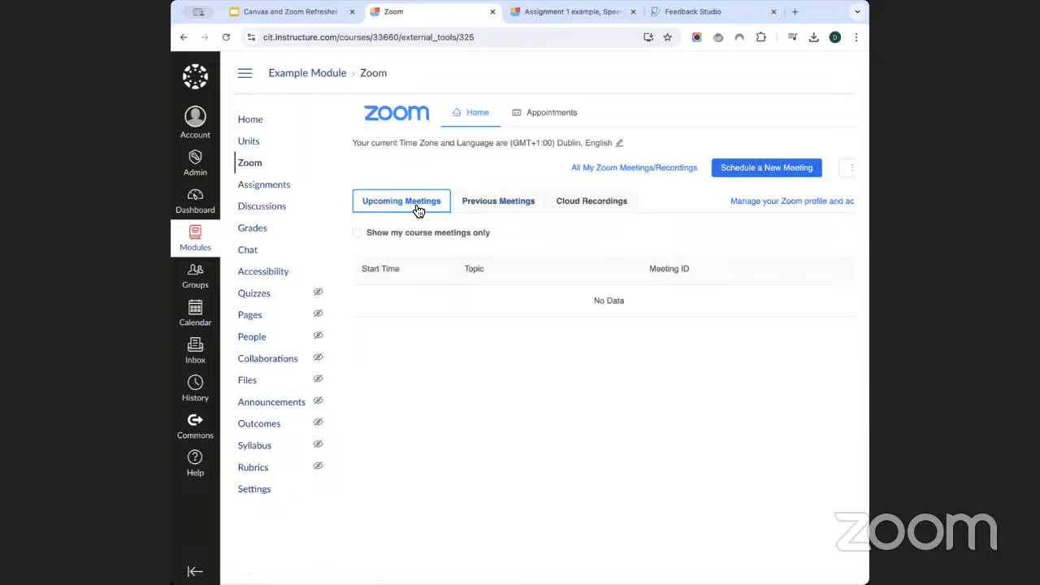
pyautogui.click(533, 206)
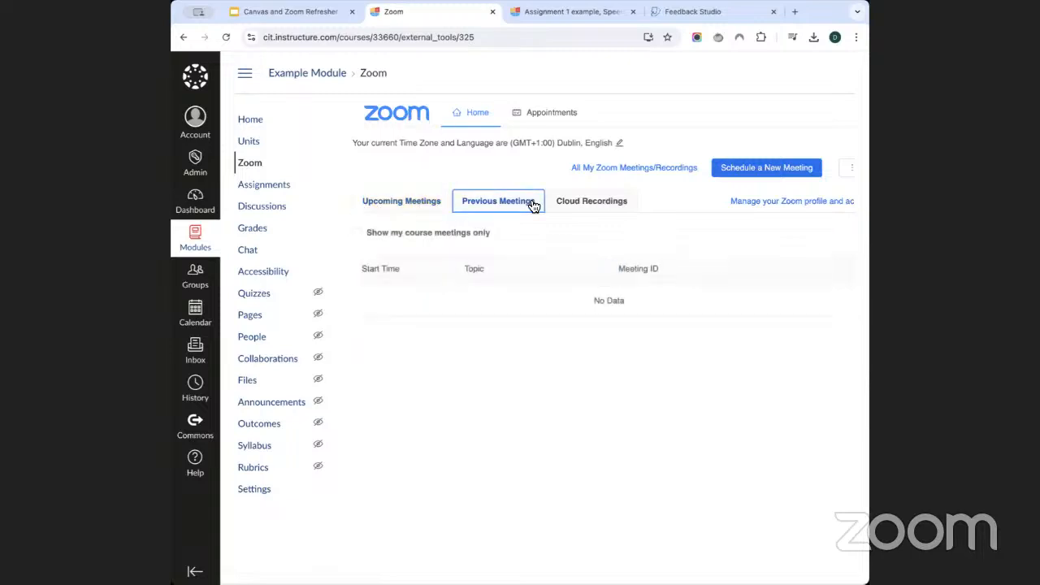
pyautogui.click(591, 205)
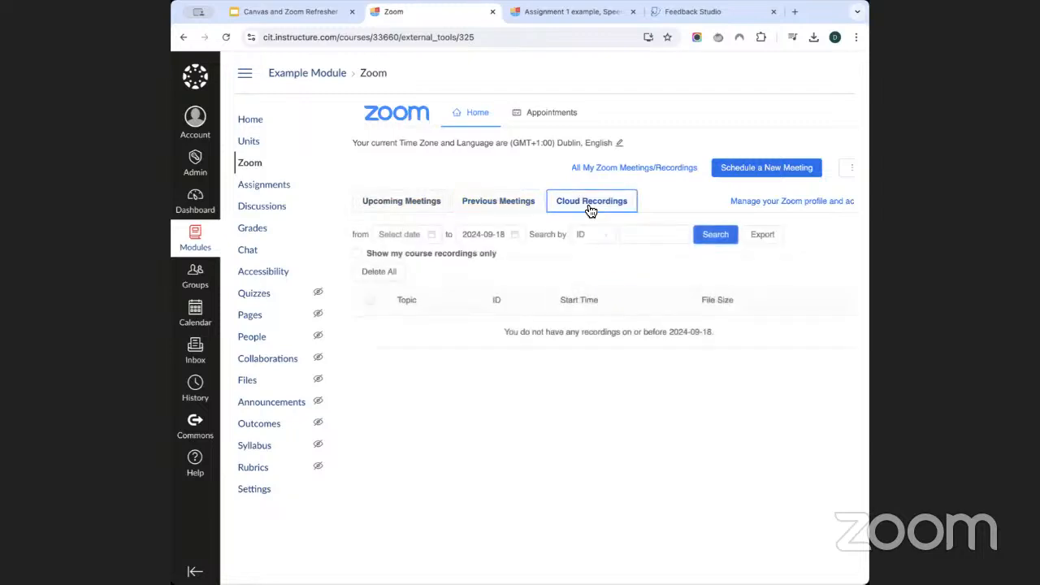
pyautogui.click(412, 206)
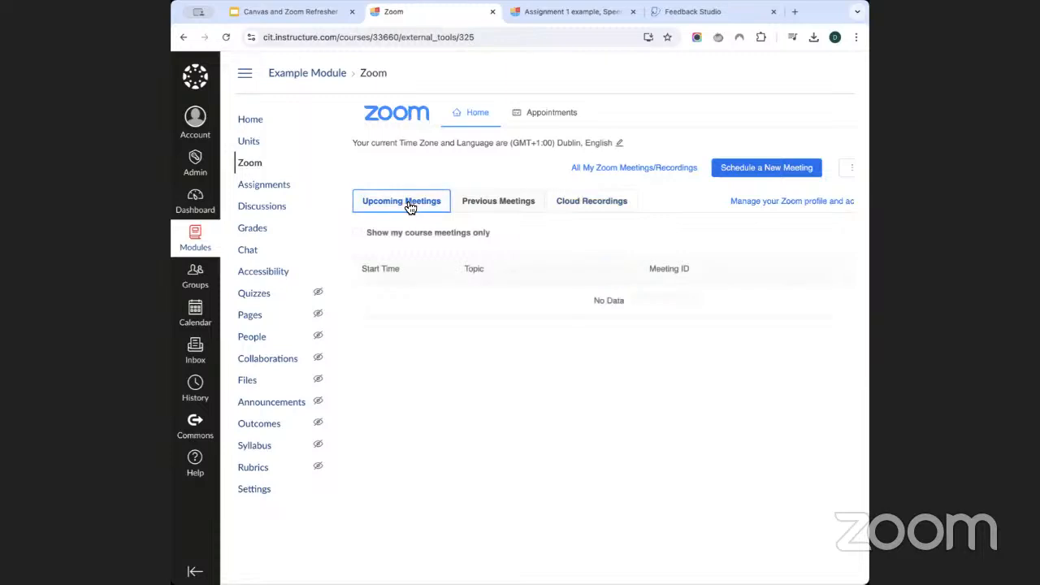
# Step: Start scheduling a new Zoom meeting with the topic Example Module and look over the form's fields
pyautogui.click(737, 170)
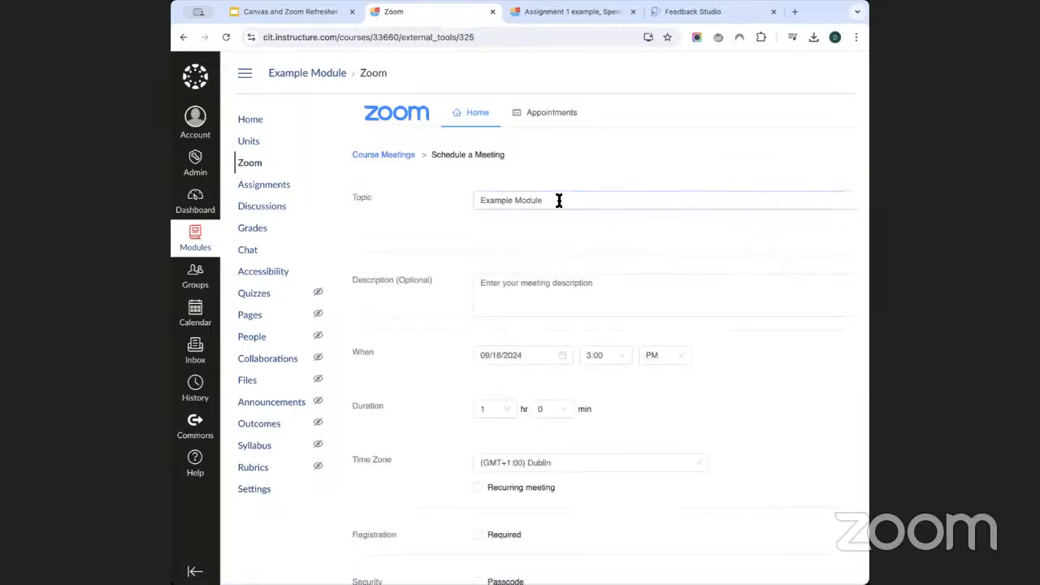
pyautogui.moveTo(558, 200); pyautogui.dragTo(477, 148)
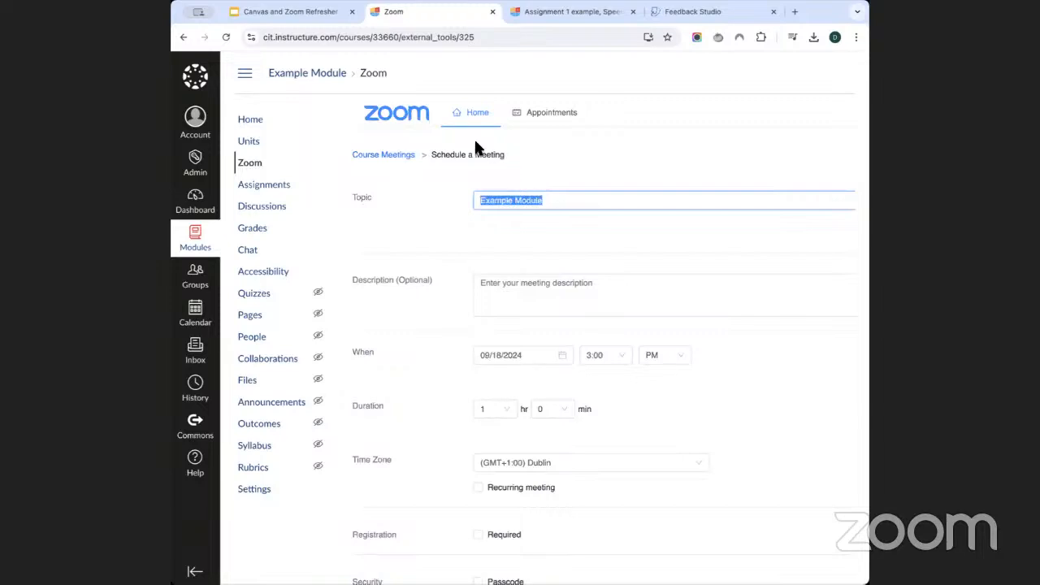
pyautogui.click(550, 290)
pyautogui.scroll(-4, 551, 290)
pyautogui.scroll(3, 551, 298)
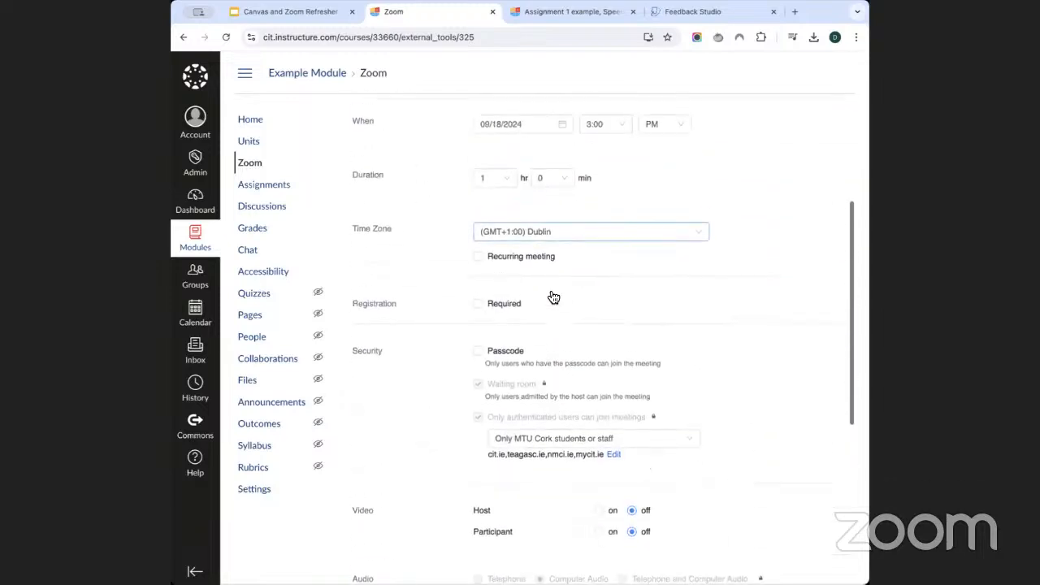
# Step: Set the meeting's date to 09/23/2024 and its start time to 7:00 PM, then check the duration options
pyautogui.click(529, 232)
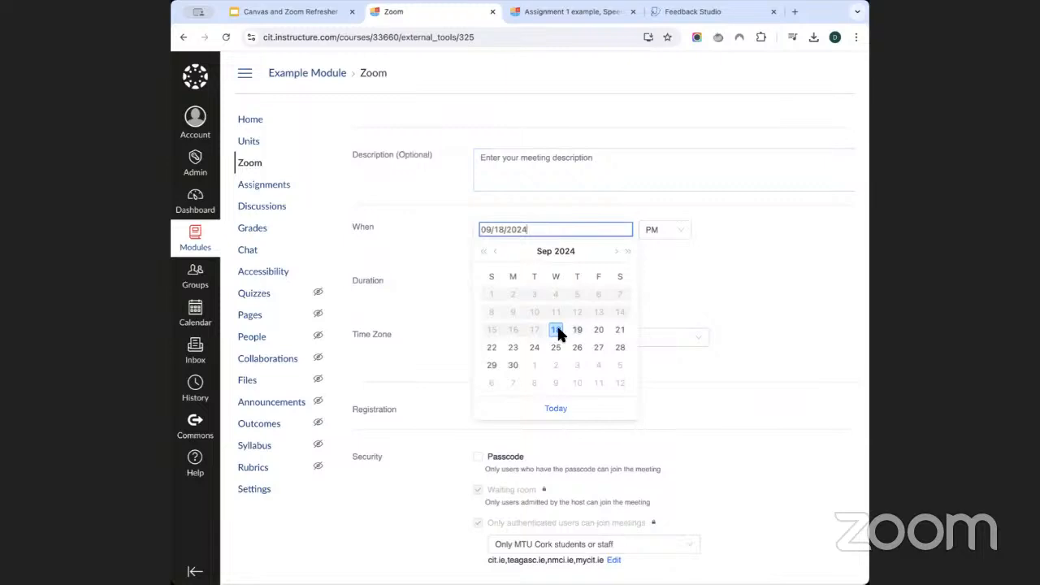
pyautogui.click(514, 348)
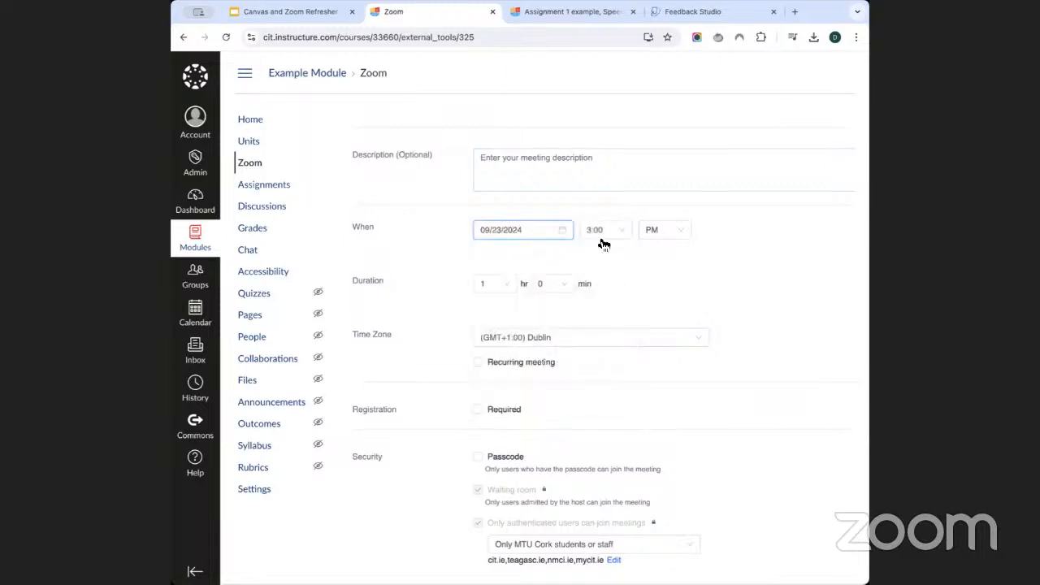
pyautogui.click(602, 234)
pyautogui.scroll(-5, 611, 370)
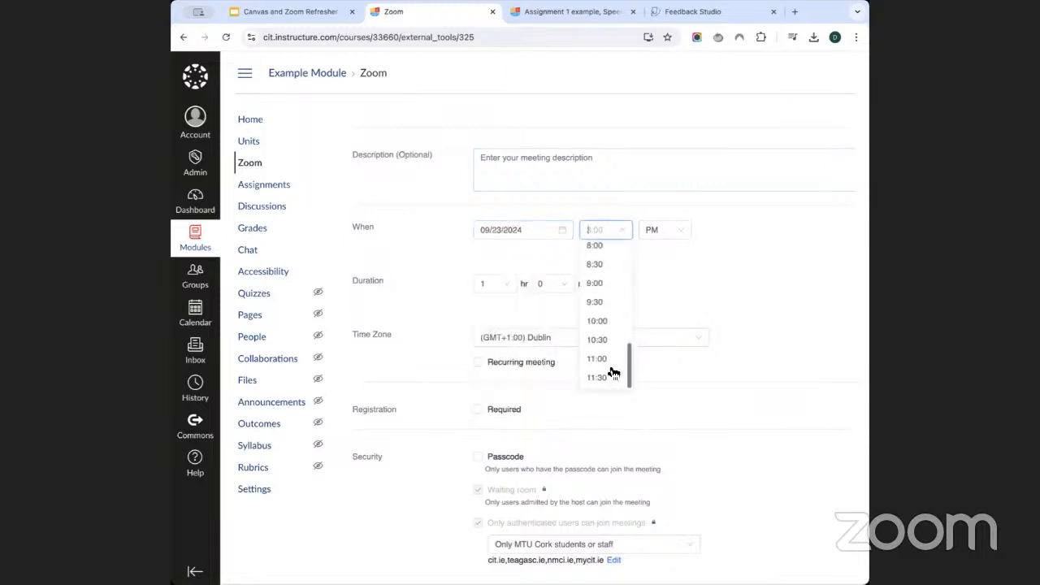
pyautogui.click(599, 250)
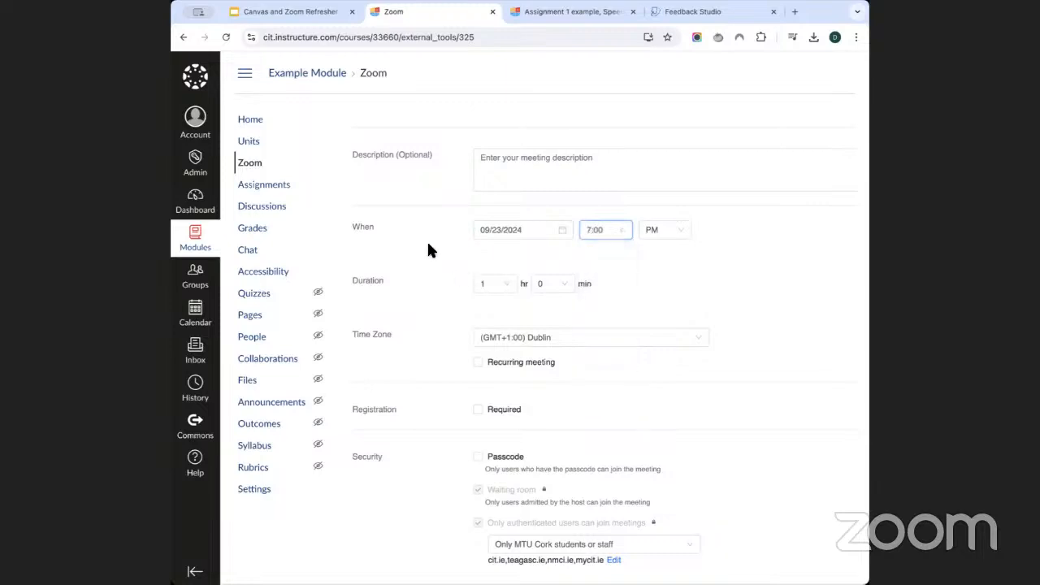
pyautogui.click(498, 288)
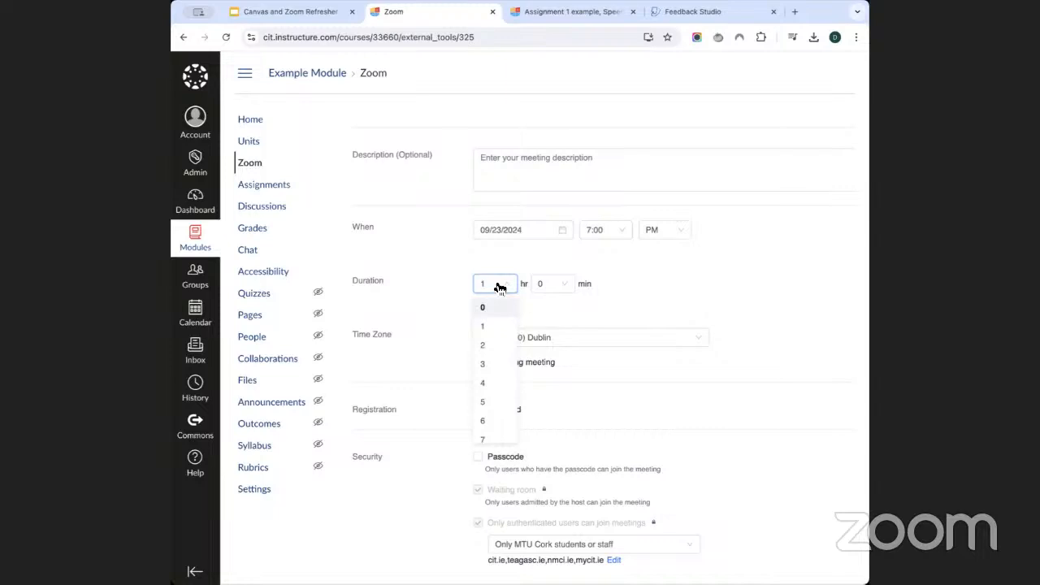
pyautogui.click(497, 286)
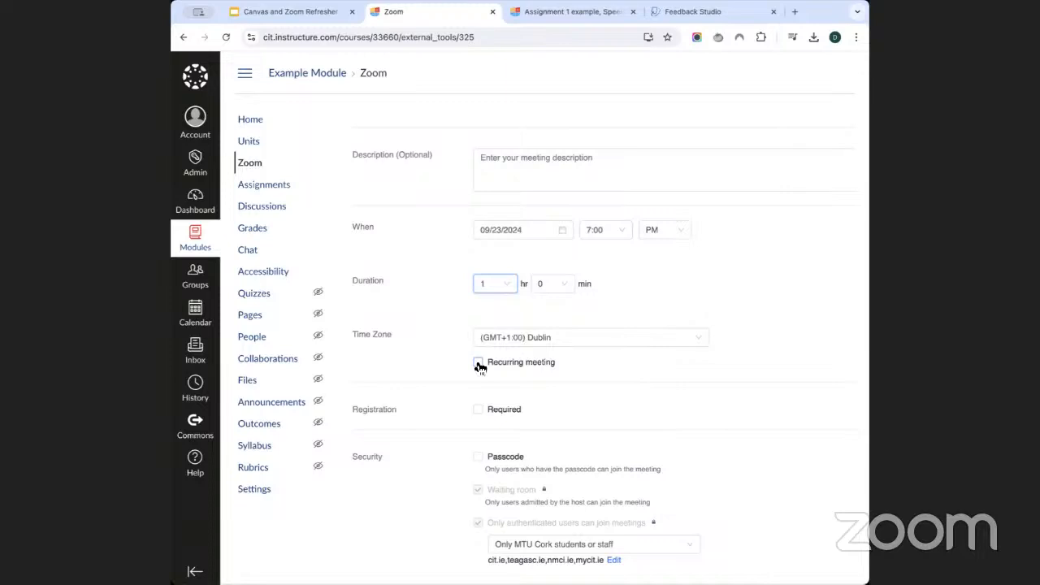
# Step: Make the meeting recurring with a weekly recurrence and add Monday to the days it occurs on
pyautogui.click(479, 364)
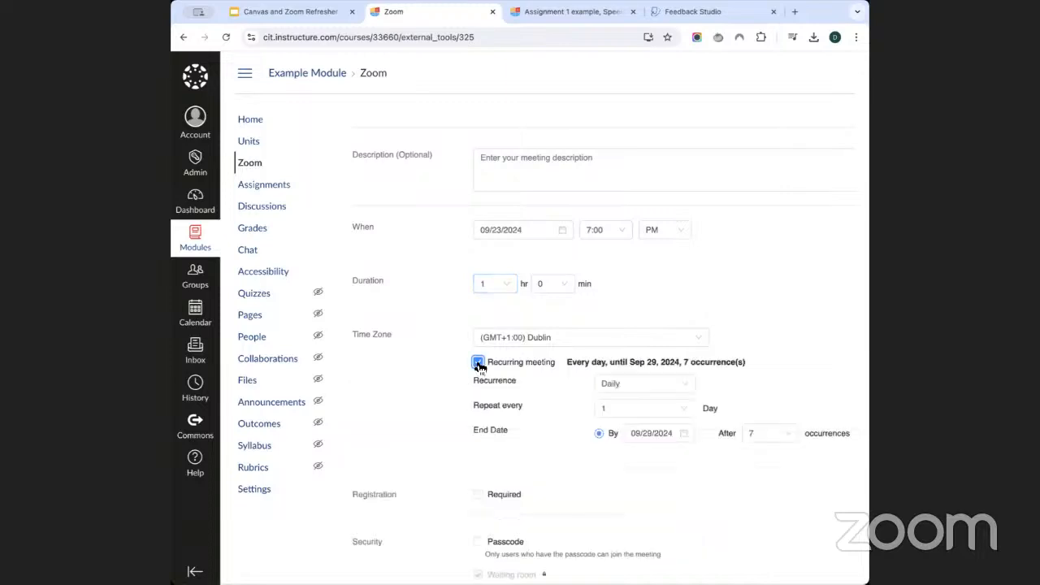
pyautogui.scroll(-1, 605, 382)
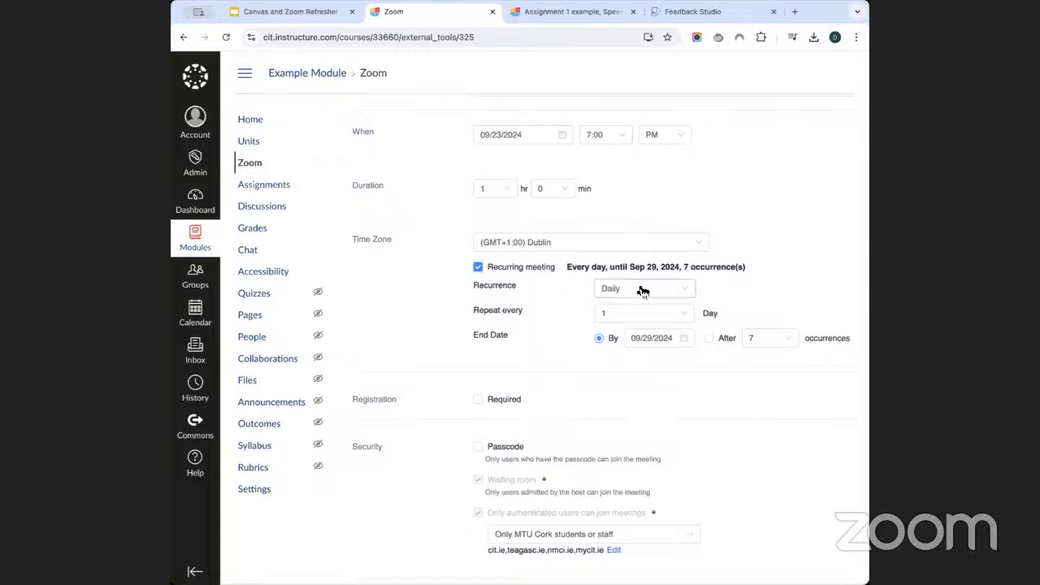
pyautogui.click(641, 288)
pyautogui.click(634, 332)
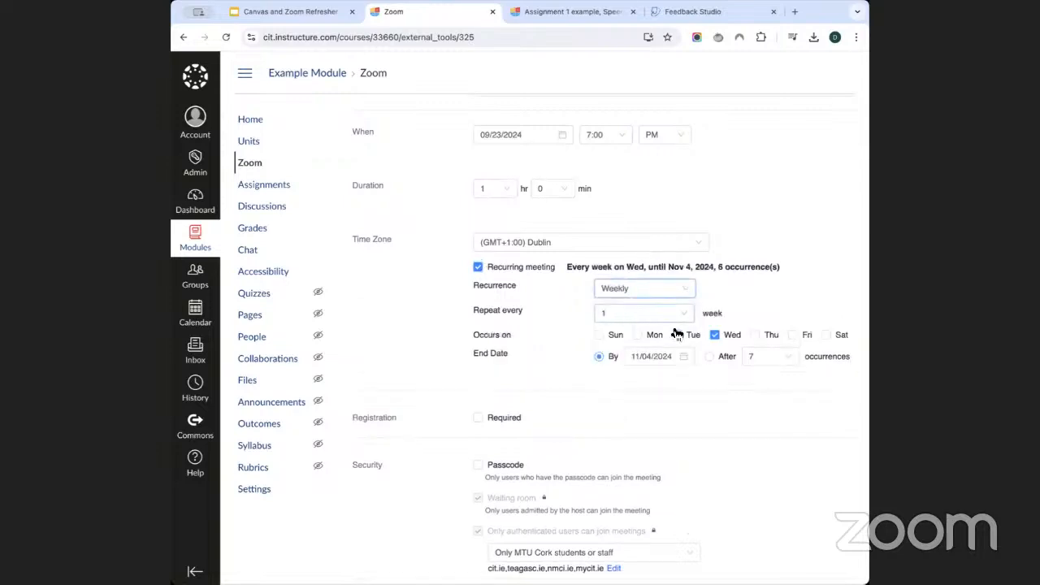
pyautogui.click(638, 336)
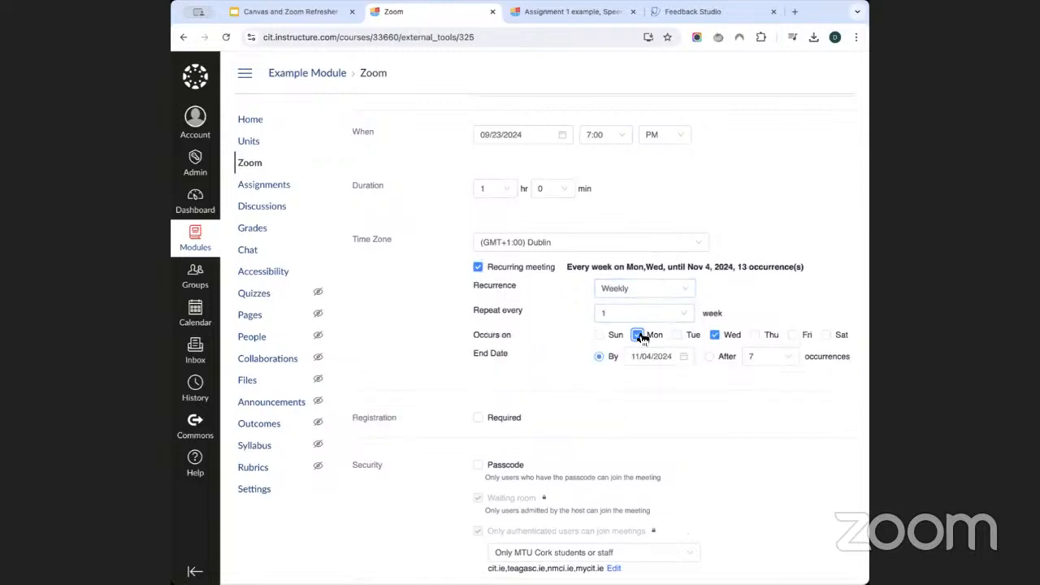
# Step: Set the recurrence to end after 13 occurrences and remove Wednesday from its days
pyautogui.click(726, 356)
pyautogui.click(762, 358)
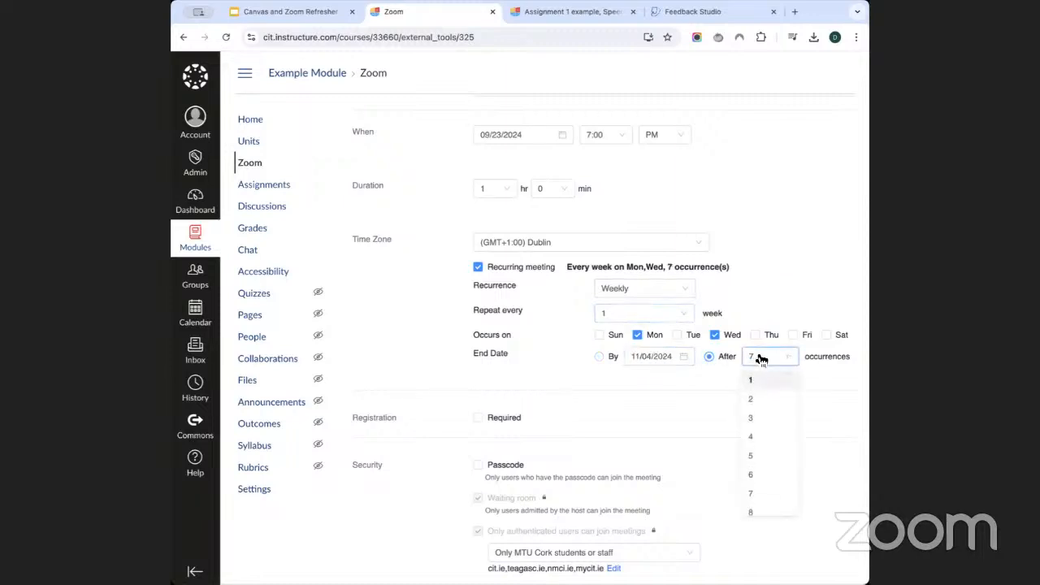
pyautogui.scroll(-3, 775, 501)
pyautogui.click(775, 500)
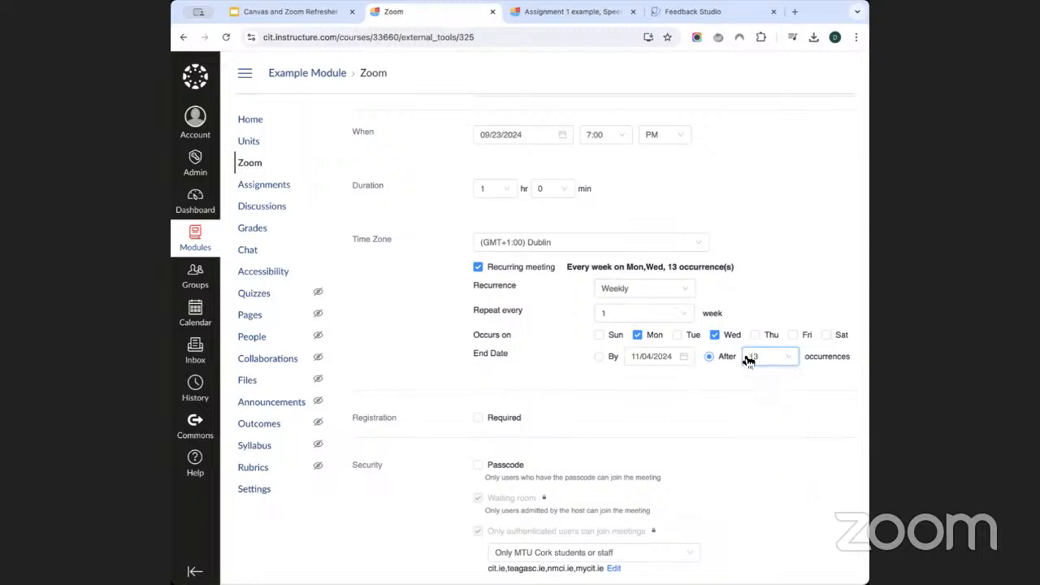
pyautogui.click(714, 335)
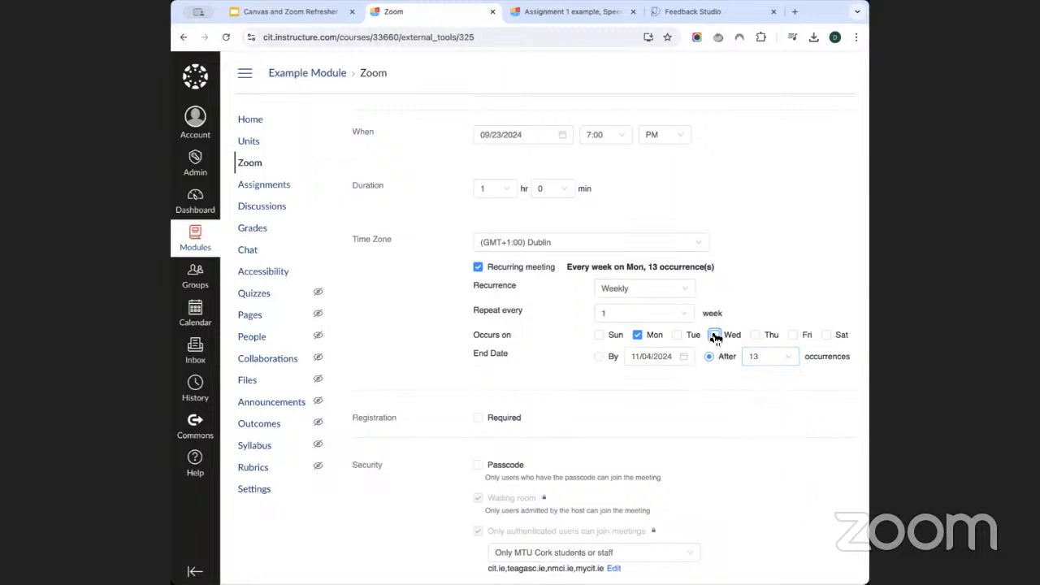
# Step: Look over the recurrence and date settings and turn off the recurring meeting option
pyautogui.hscroll(1, 754, 275)
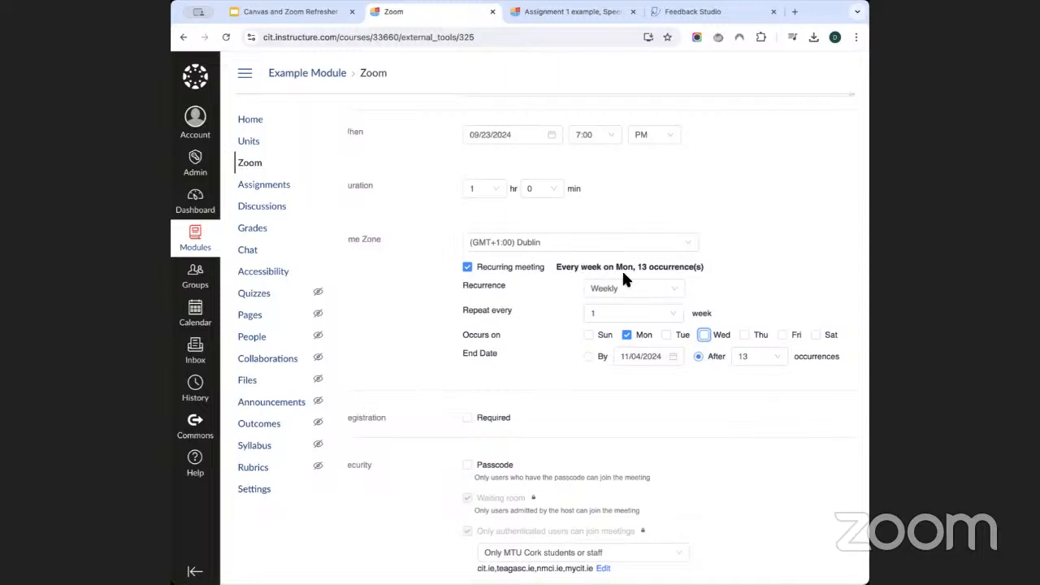
pyautogui.scroll(2, 622, 269)
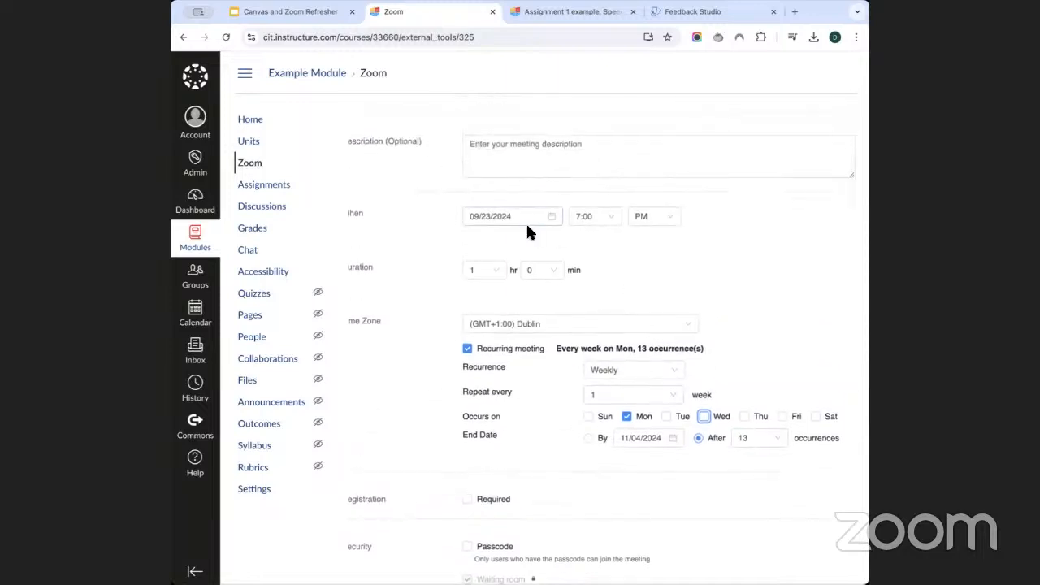
pyautogui.scroll(-3, 585, 216)
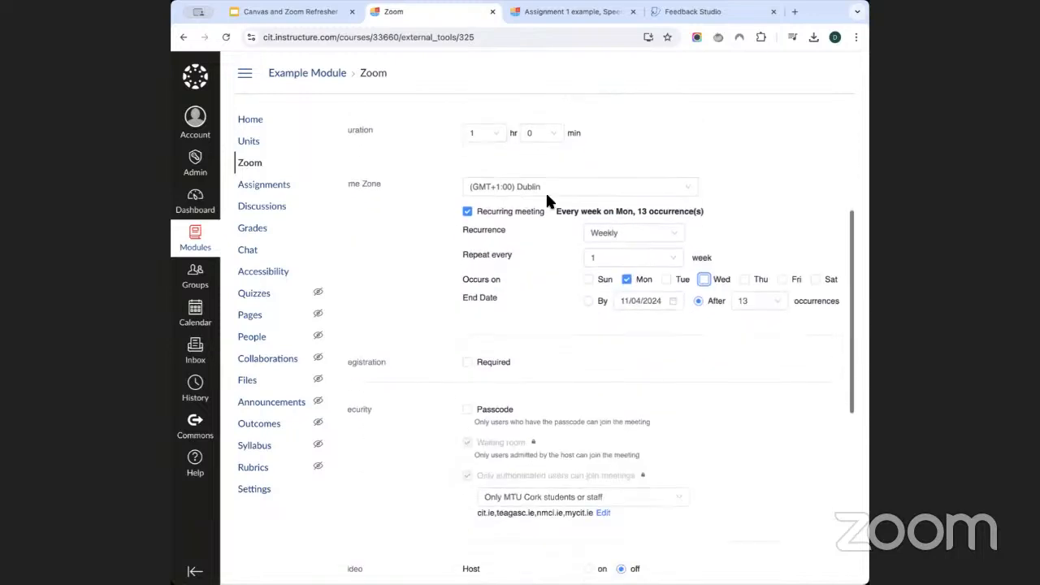
pyautogui.click(491, 212)
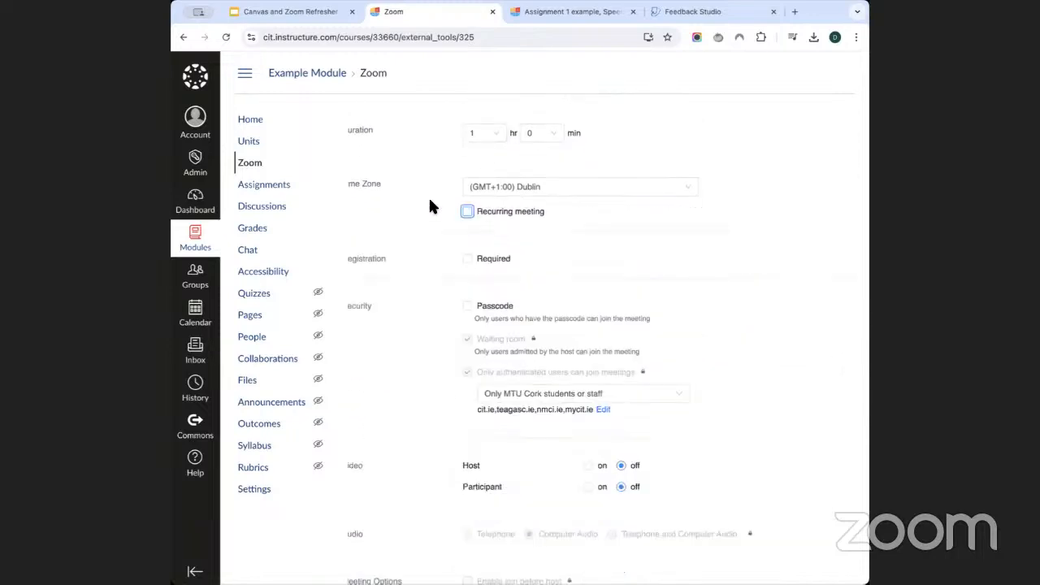
# Step: Set the meeting's authentication option to All authenticated users (includes external speakers)
pyautogui.scroll(-2, 430, 207)
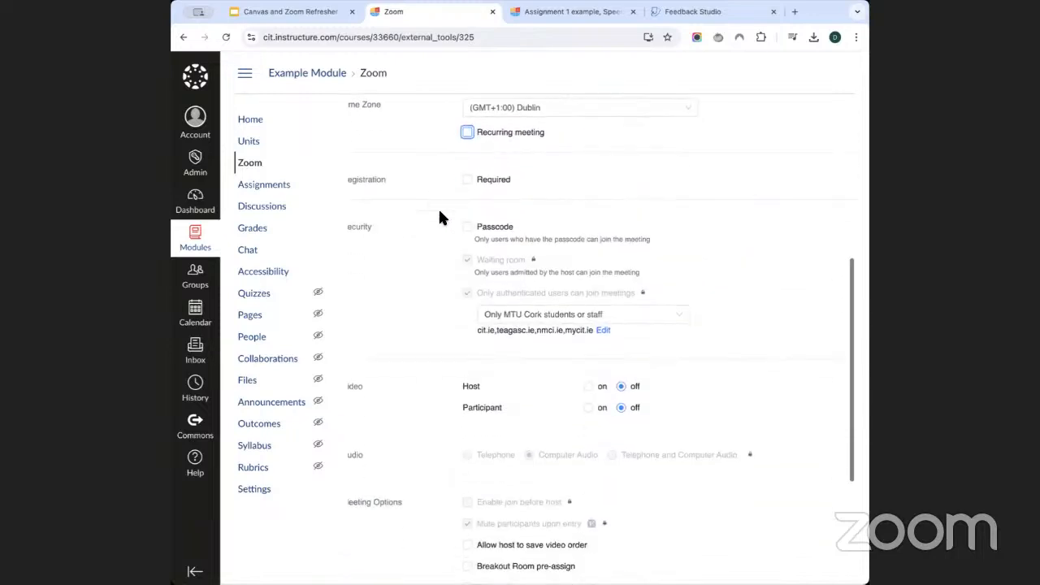
pyautogui.click(565, 317)
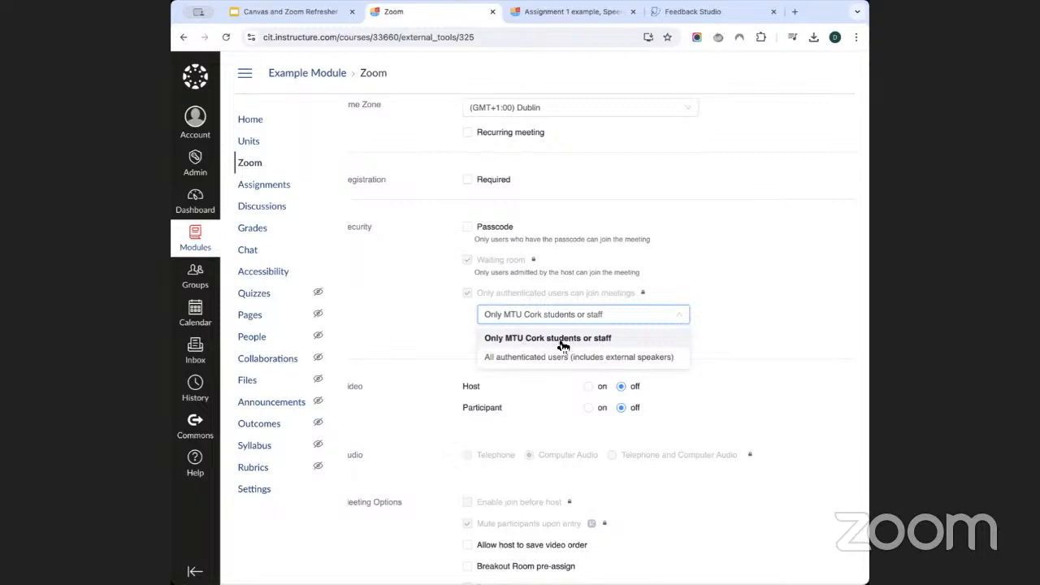
pyautogui.click(561, 357)
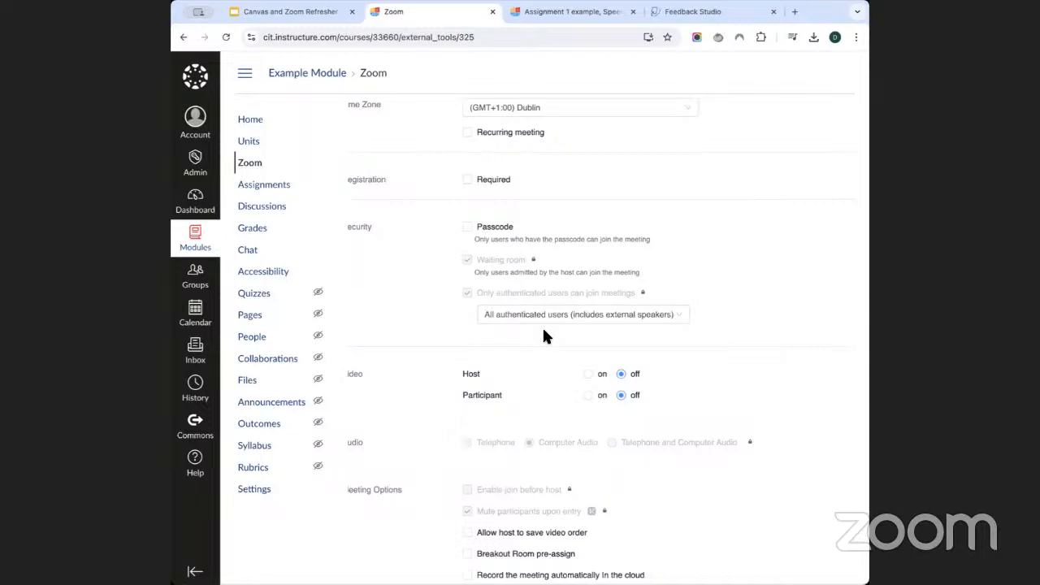
# Step: Review the remaining meeting options, save the new meeting and look over its details
pyautogui.scroll(5, 544, 336)
pyautogui.scroll(-7, 543, 336)
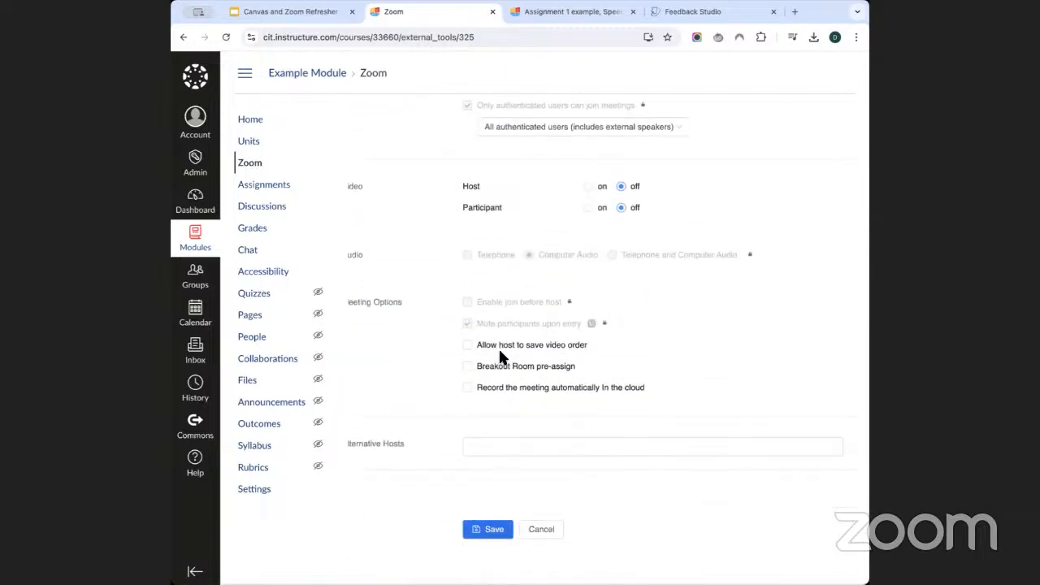
pyautogui.hscroll(-1, 498, 346)
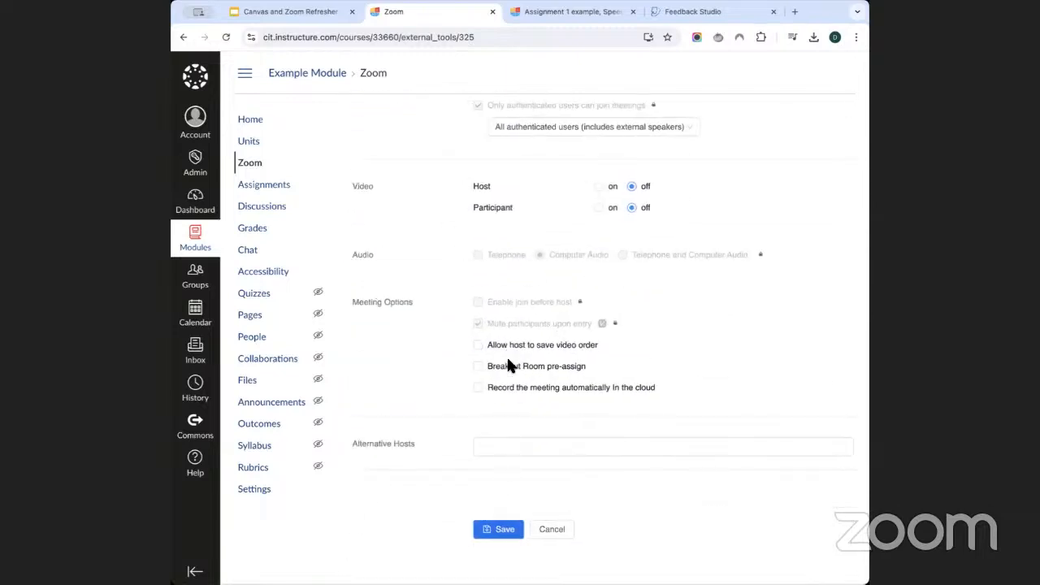
pyautogui.click(502, 529)
pyautogui.scroll(-1, 502, 286)
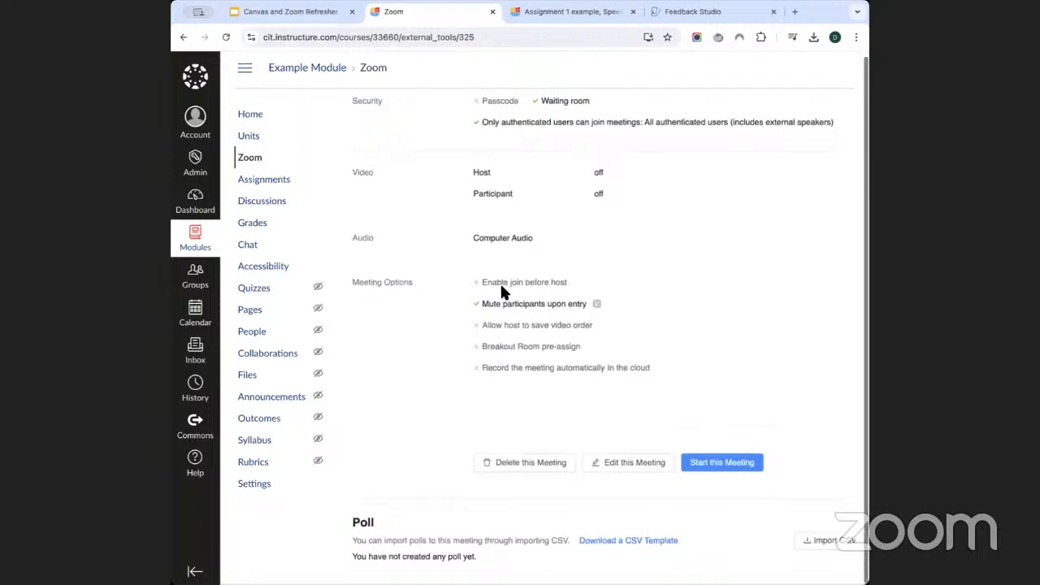
pyautogui.scroll(5, 501, 280)
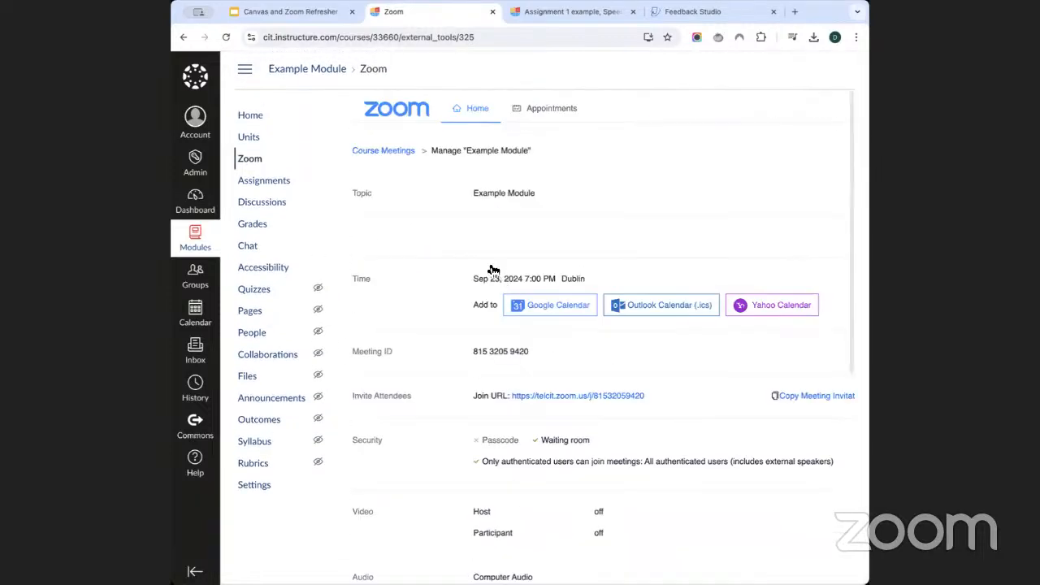
# Step: Return to the module's upcoming Zoom meetings and point out the Example Module meeting's start time
pyautogui.click(273, 163)
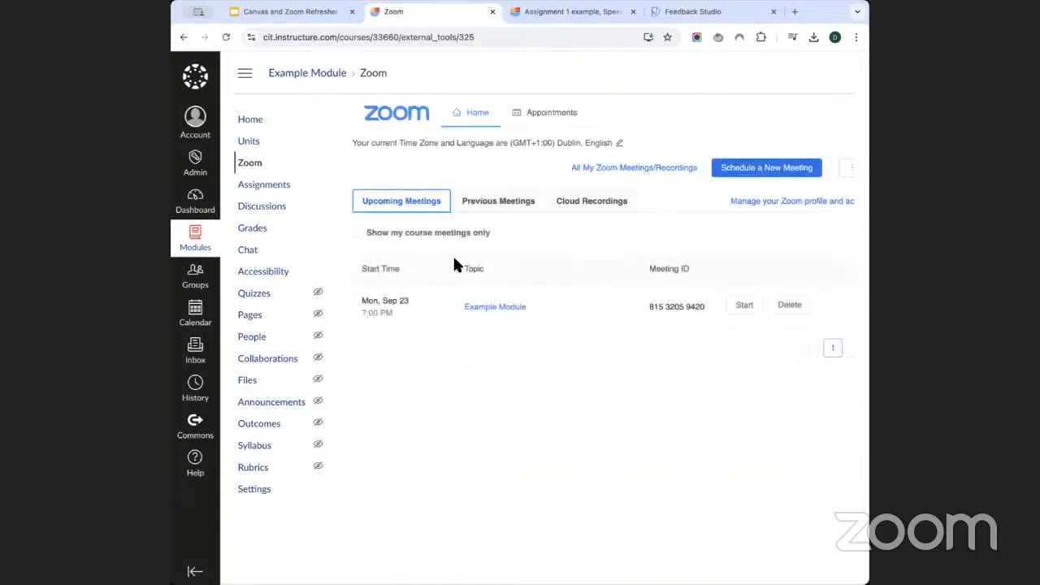
pyautogui.moveTo(365, 302); pyautogui.dragTo(399, 314)
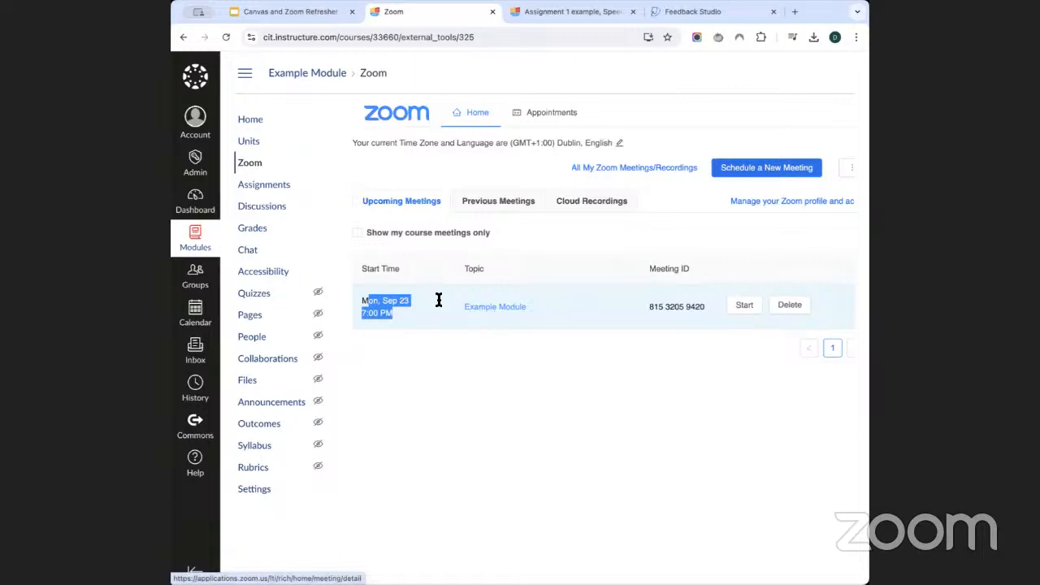
pyautogui.click(395, 313)
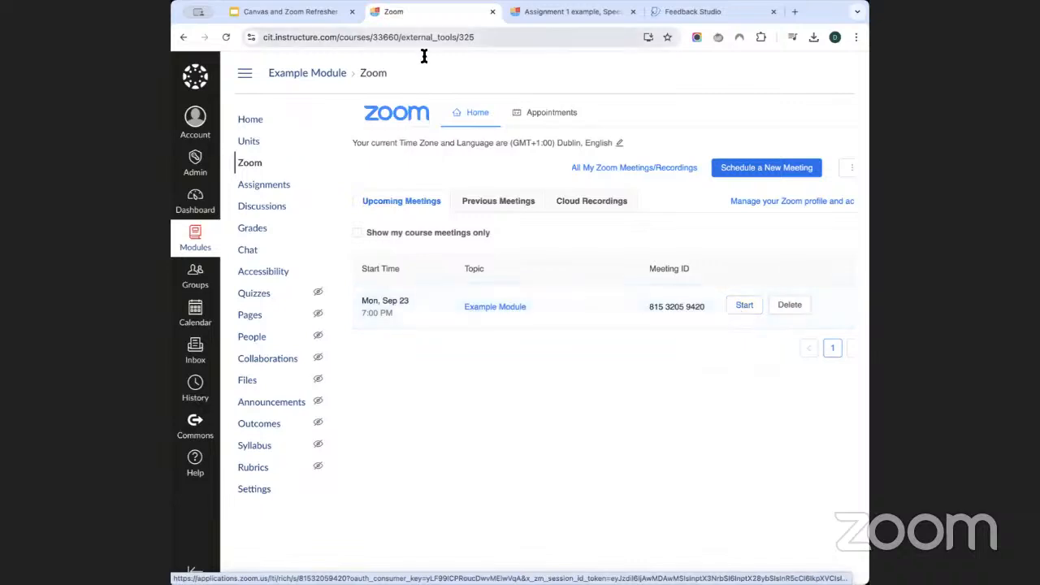
# Step: Switch to the Canvas and Zoom Refresher presentation and show the Zoom sign-in and Zoom Interface slides, ending at the Supports slide
pyautogui.click(286, 0)
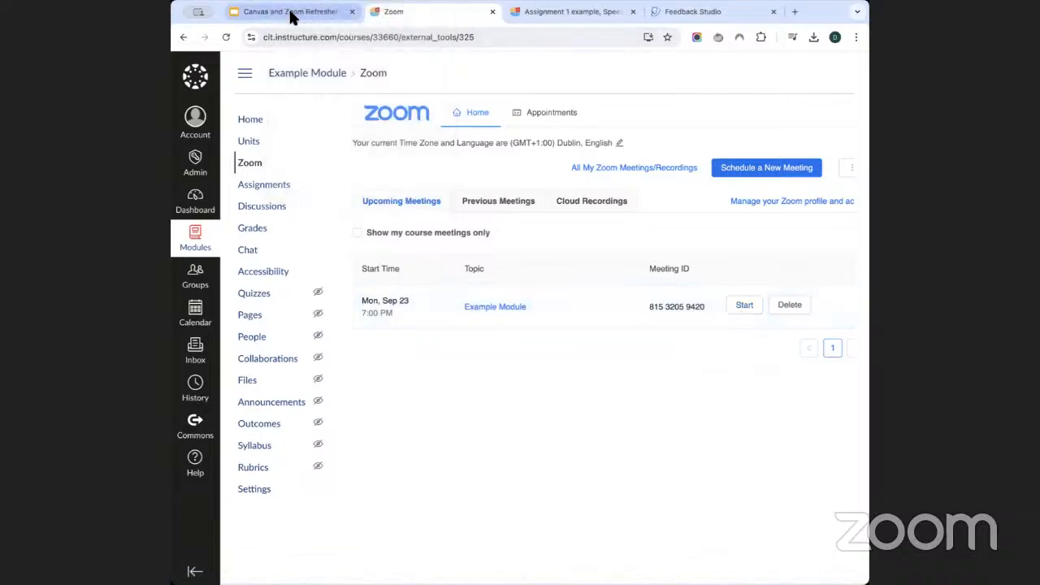
pyautogui.click(290, 15)
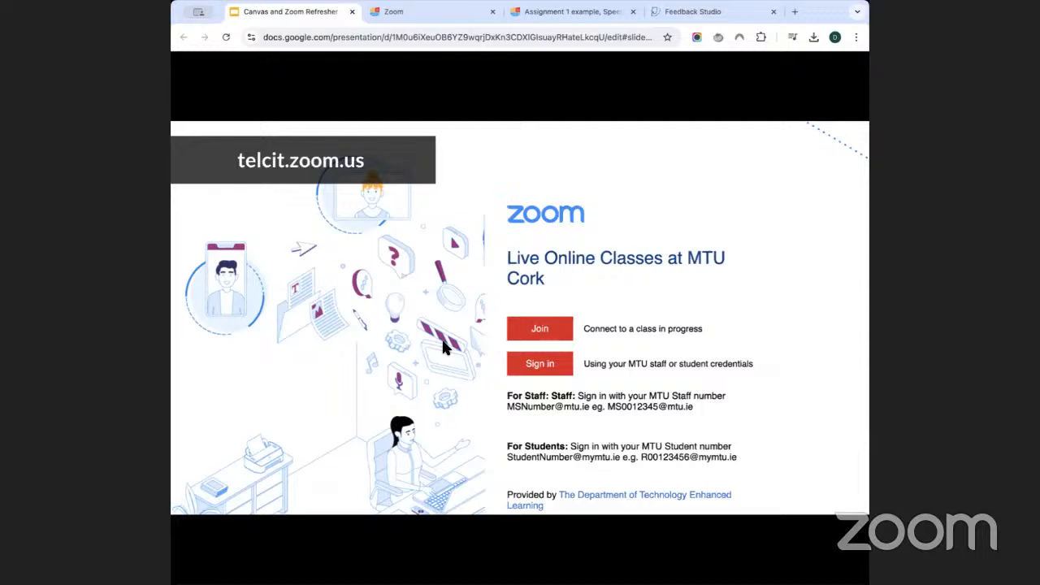
pyautogui.press('Right')
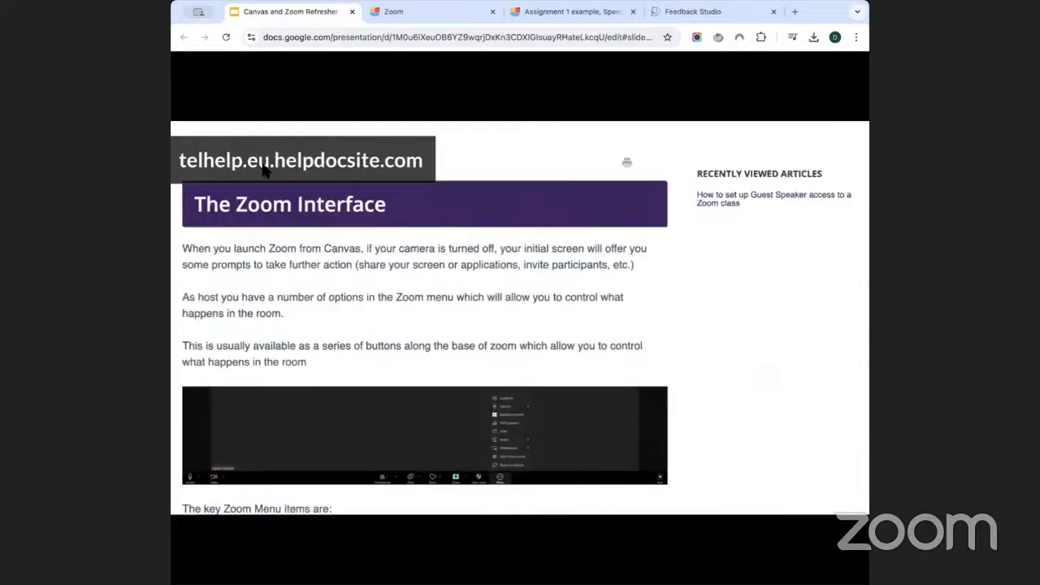
pyautogui.click(411, 315)
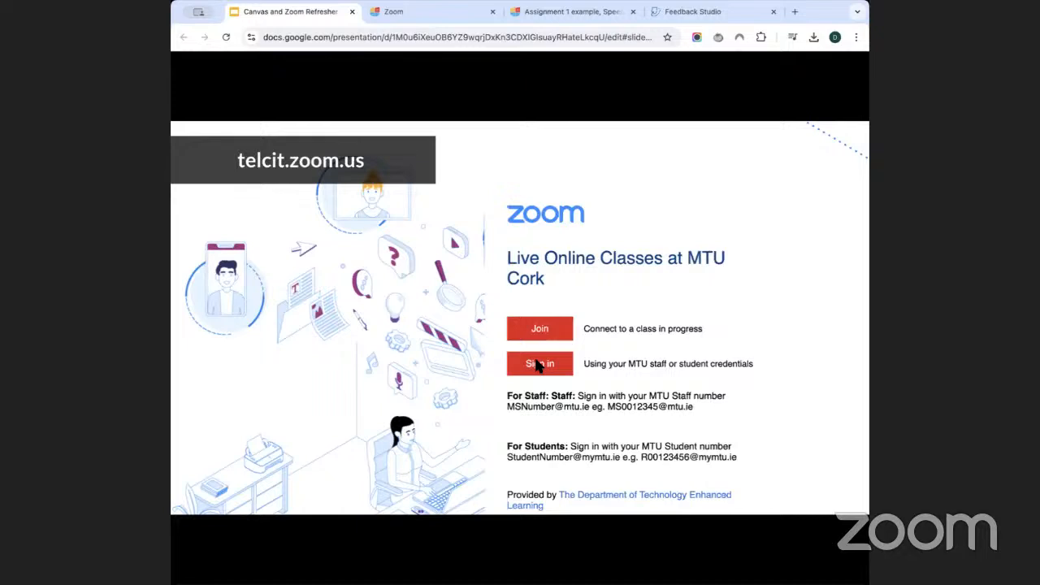
pyautogui.press('Right')
pyautogui.press('Right')
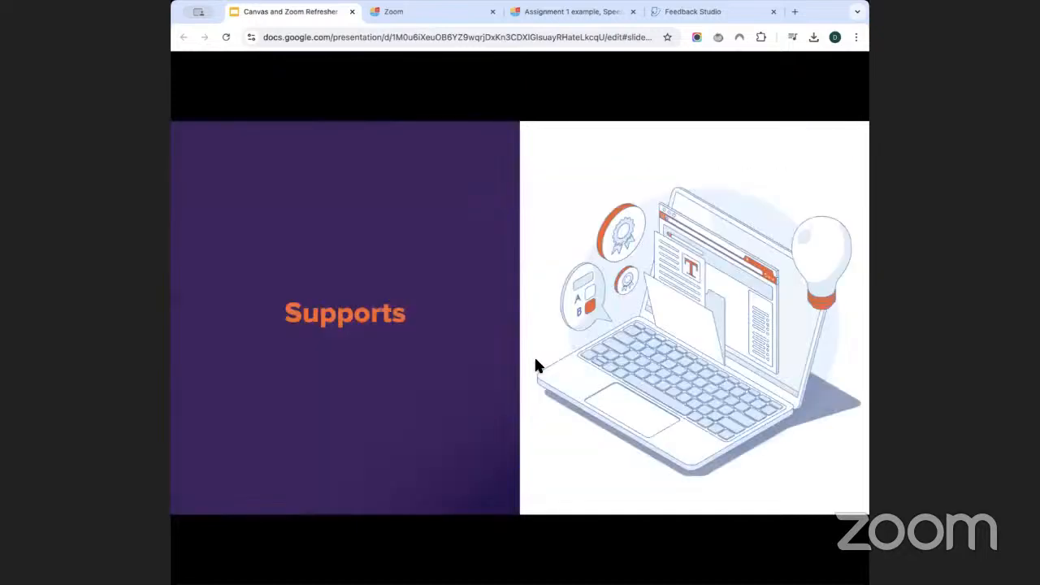
# Step: Show the Support in Canvas slide, switch to Canvas and open the faculty web chat from its help resources
pyautogui.press('Right')
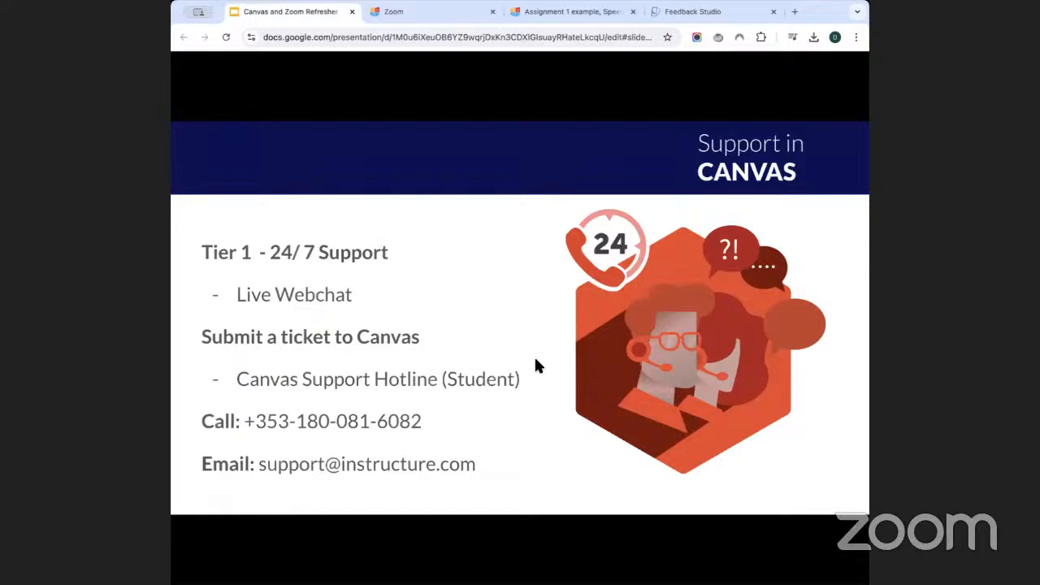
pyautogui.click(431, 19)
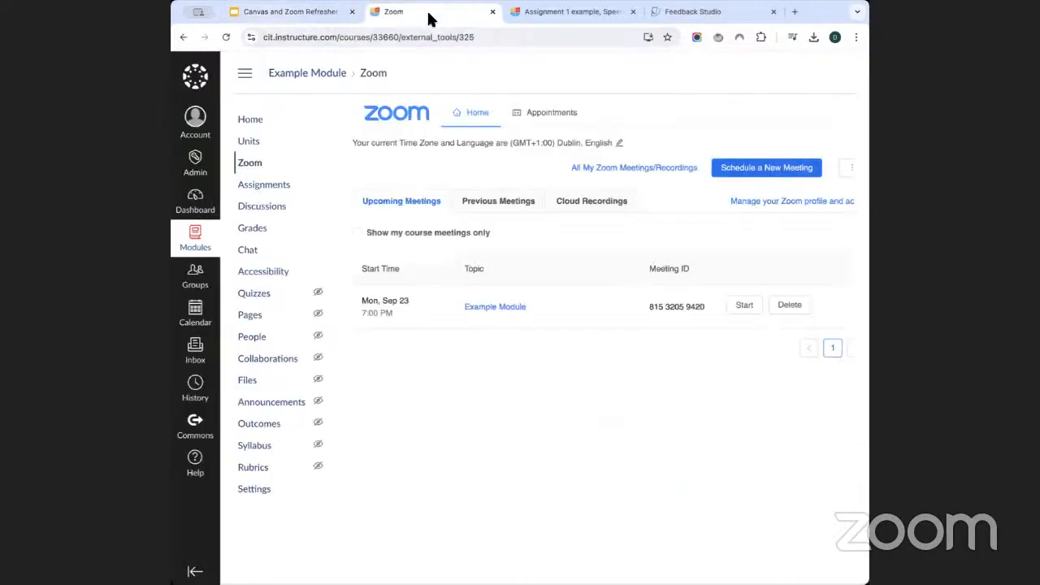
pyautogui.click(198, 468)
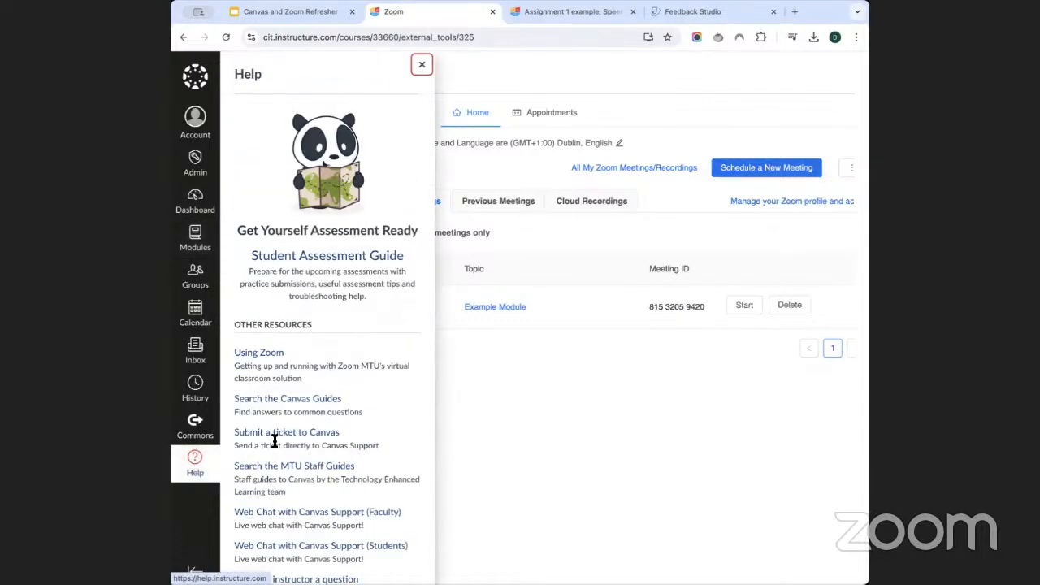
pyautogui.scroll(-3, 274, 438)
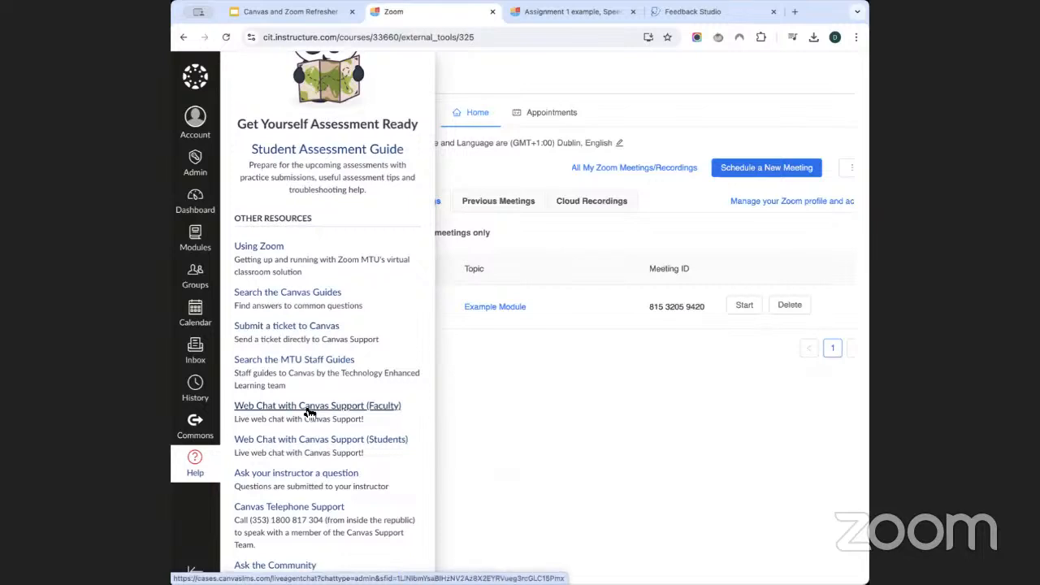
pyautogui.click(309, 413)
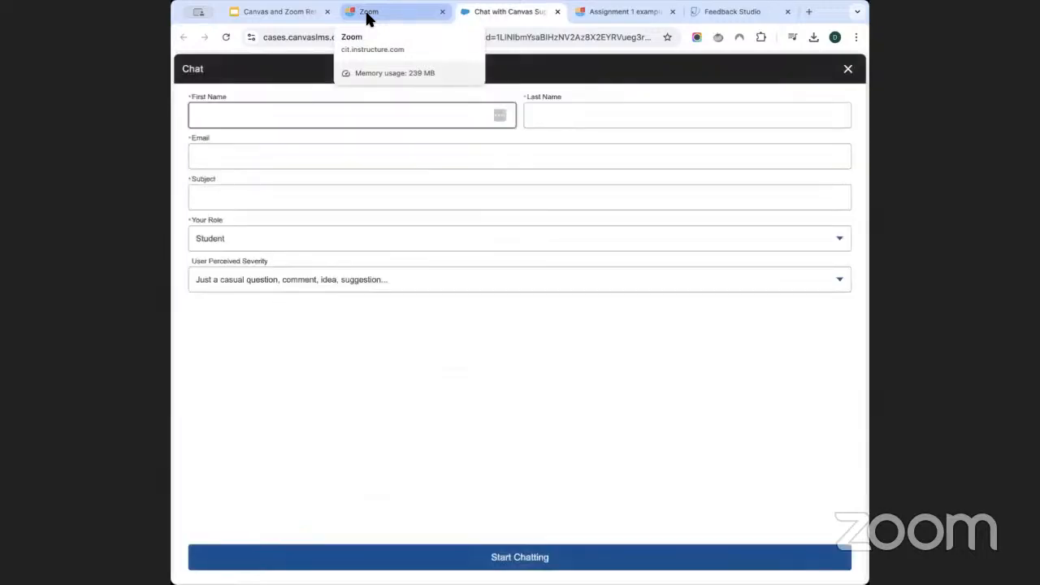
# Step: Fill in the requester's name and e-mail in the chat form, set the role to Faculty and view the severity choices
pyautogui.click(297, 119)
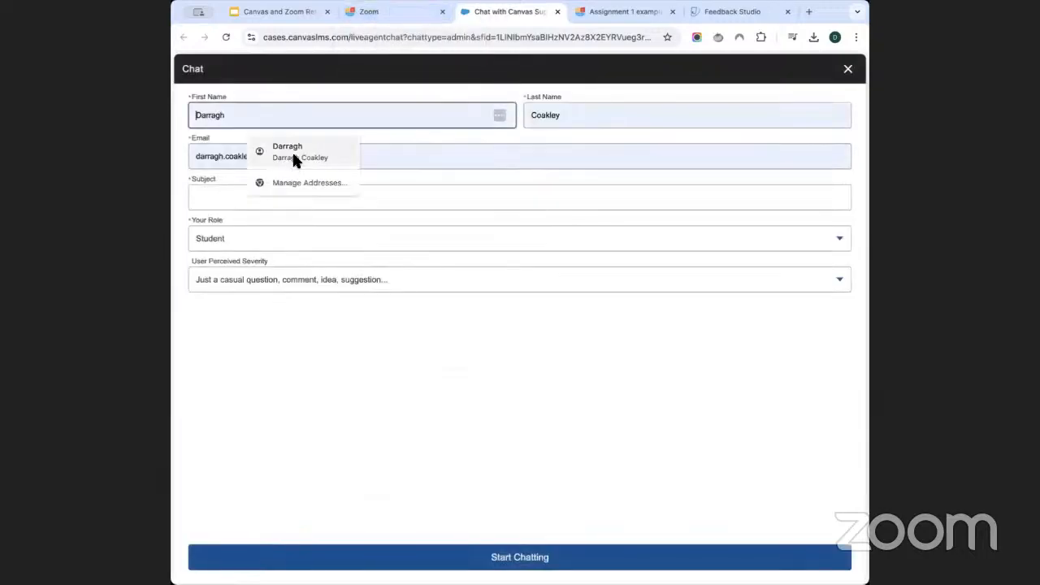
pyautogui.click(292, 150)
pyautogui.click(268, 207)
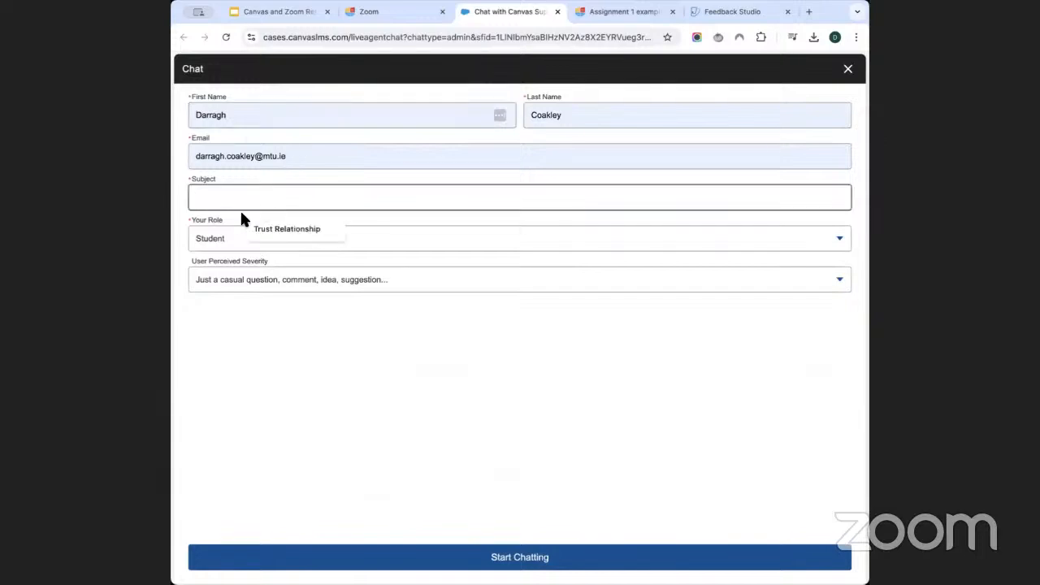
pyautogui.click(218, 238)
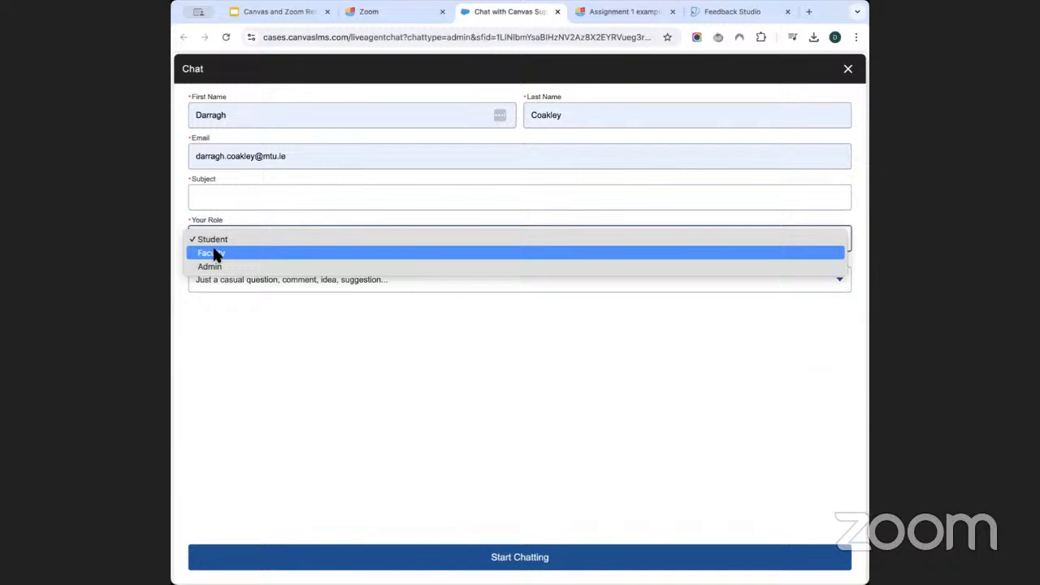
pyautogui.click(215, 254)
pyautogui.click(234, 280)
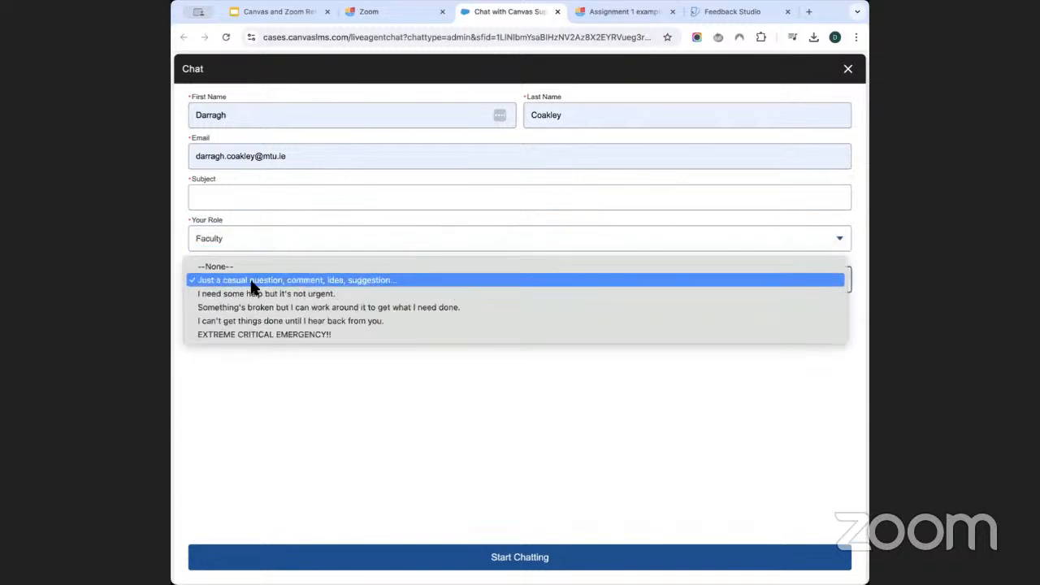
pyautogui.click(279, 394)
# Step: Return to the presentation, revisit the Canvas help resources briefly and show the Local Support slide
pyautogui.click(294, 13)
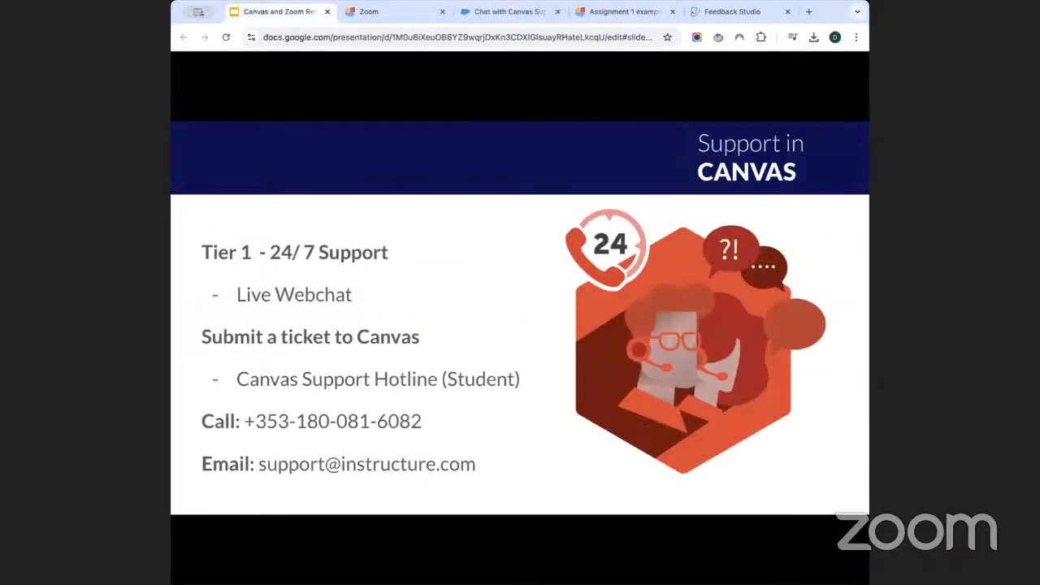
pyautogui.click(400, 15)
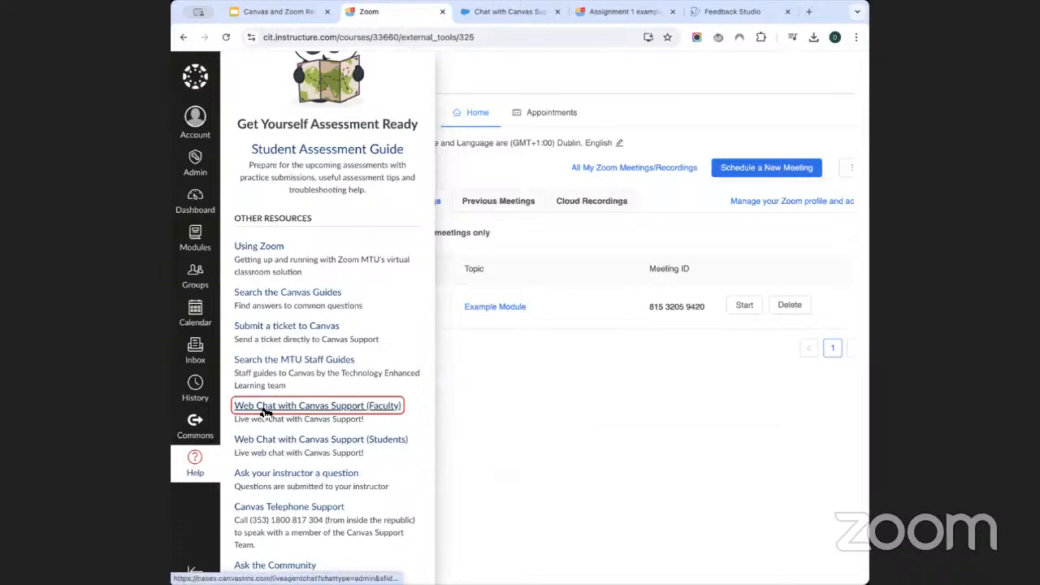
pyautogui.click(290, 13)
pyautogui.press('Right')
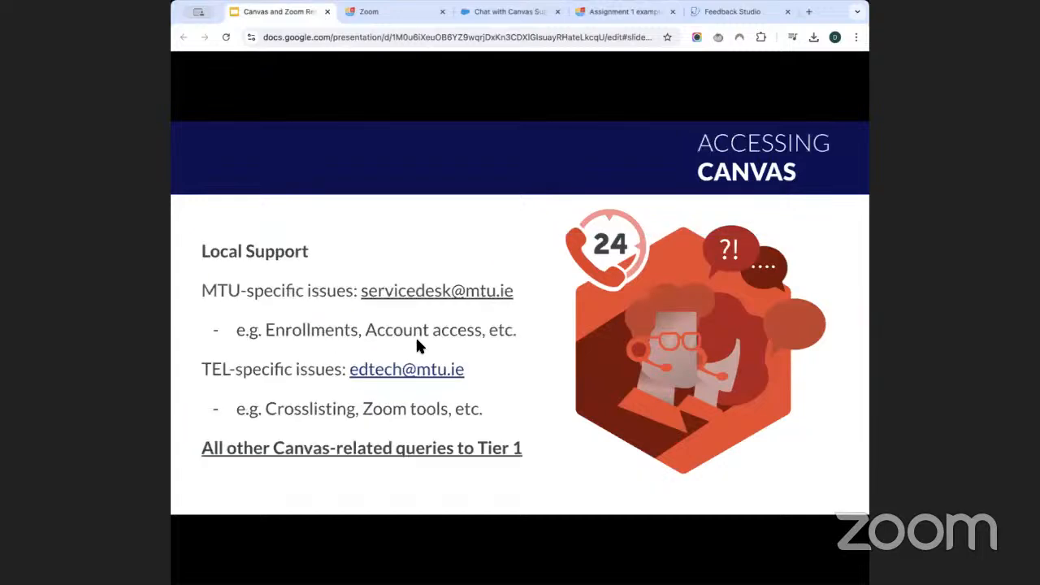